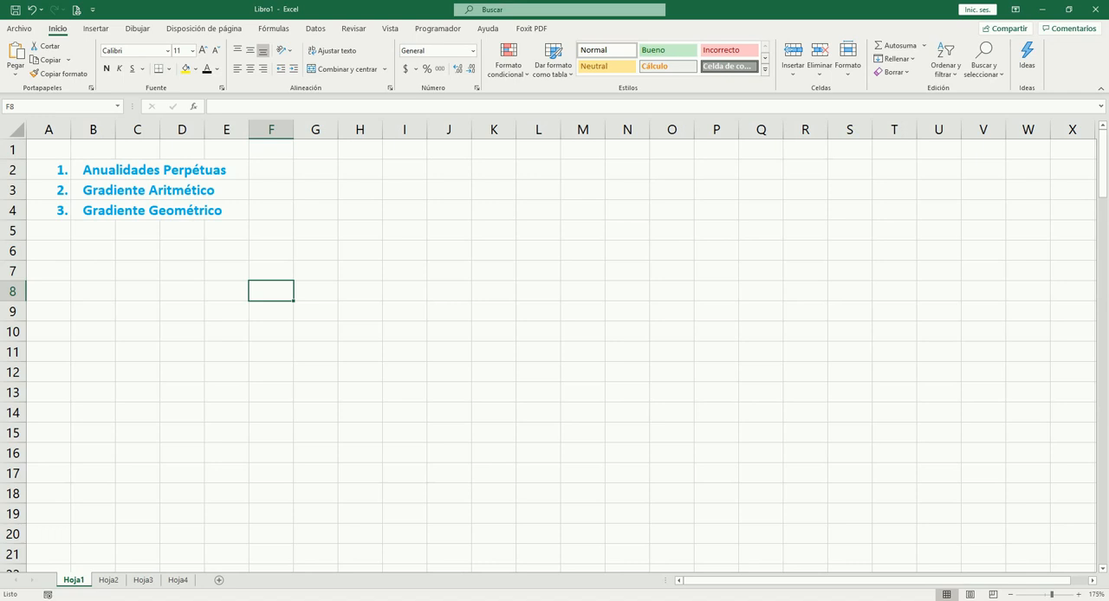
Step: Undo the deletion of the three topic definitions so they are restored in F2:F4 beside the topic list
key(ctrl+z)
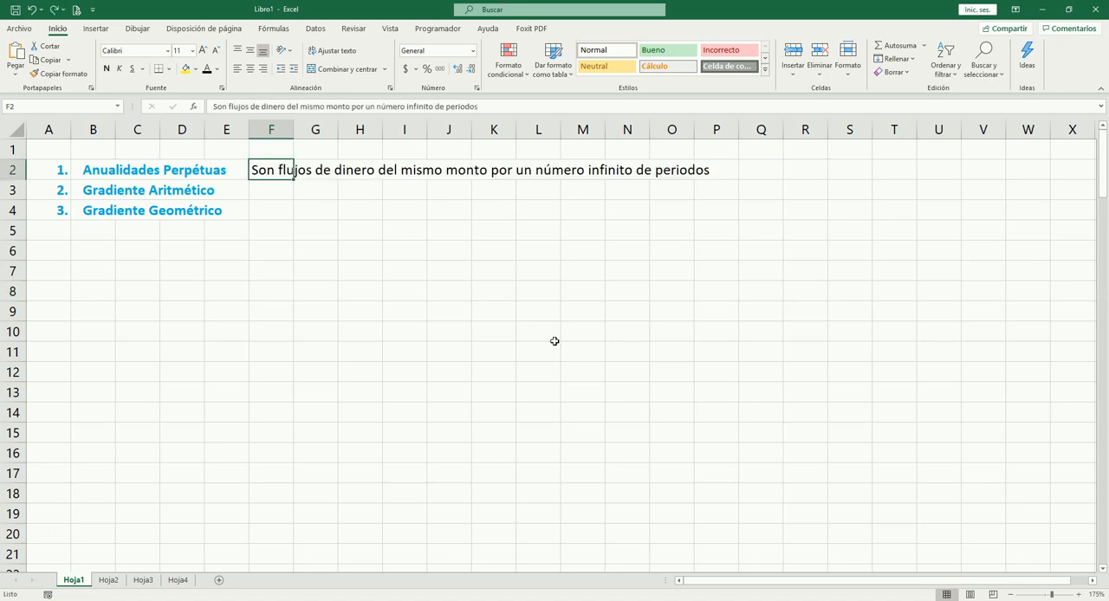
key(Down)
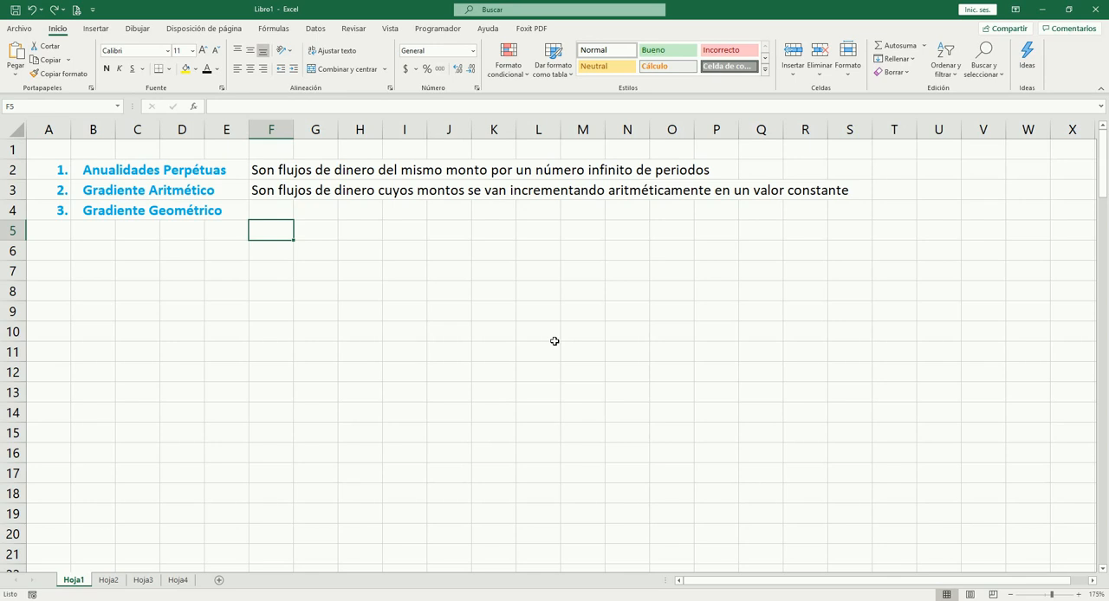
key(ctrl+z)
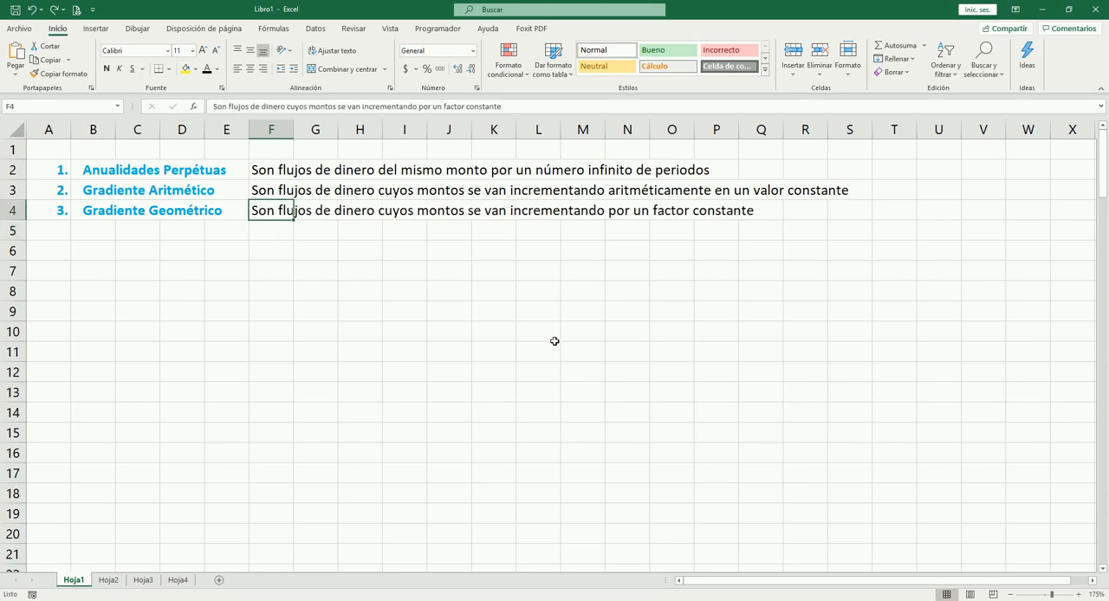
key(Down)
key(Down)
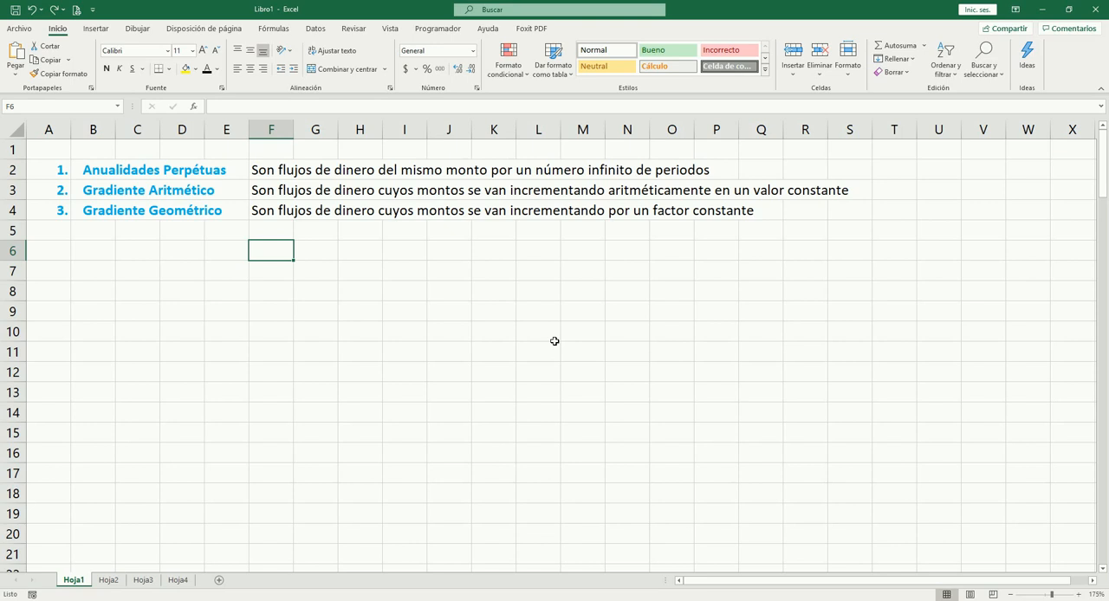
Step: Number the first six periods 1 to 6 below the perpetual annuity timeline, in cells C49:H49
scroll(575, 282, down, 12)
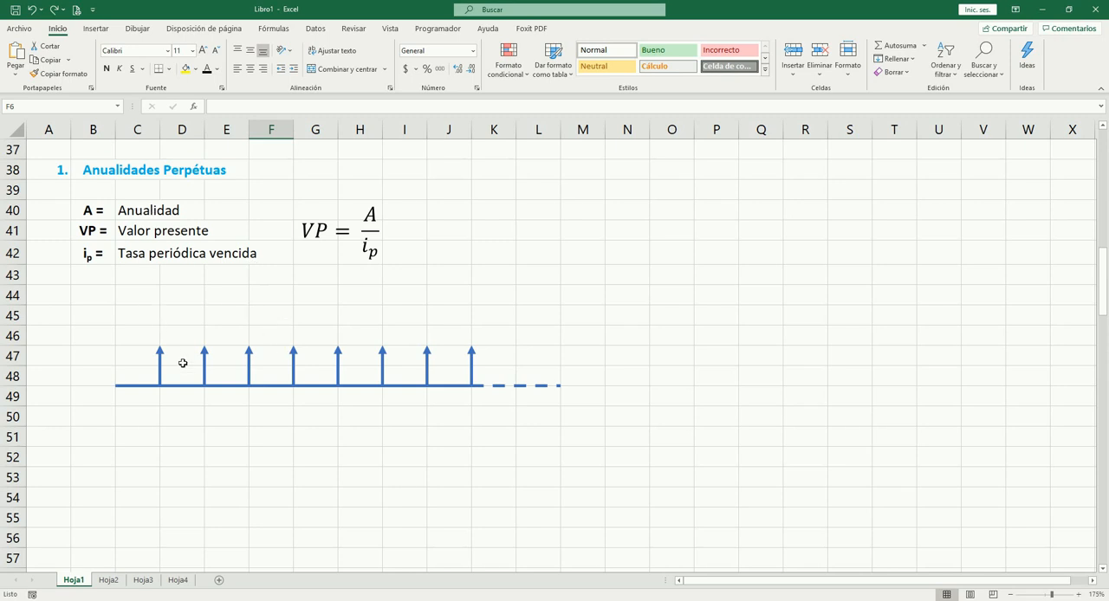
click(137, 396)
text(1)
key(Tab)
text(2)
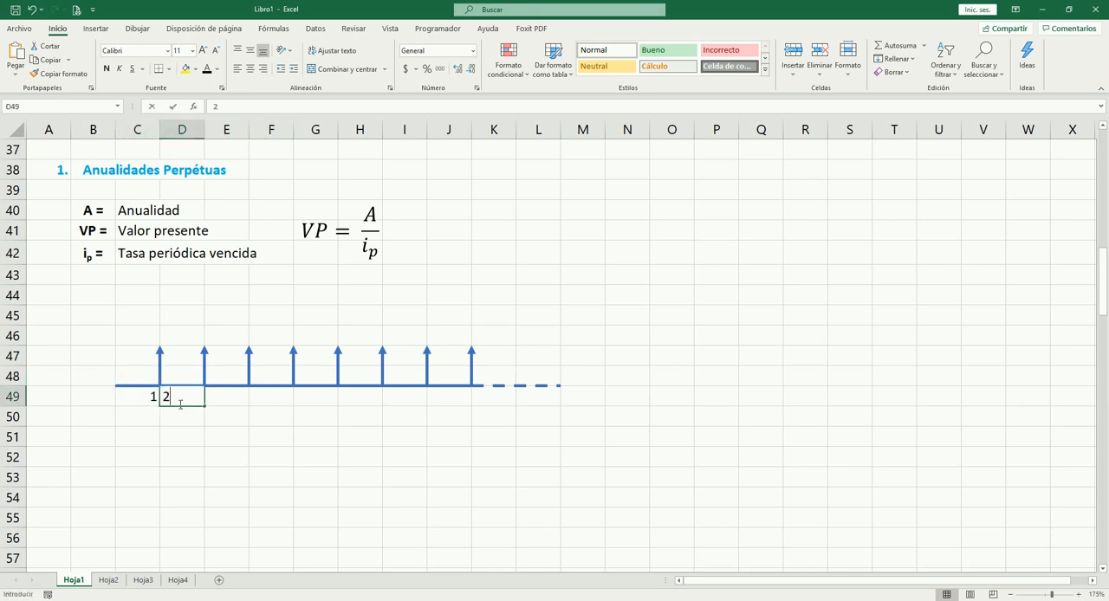
key(Tab)
text(3)
key(Tab)
text(4	5)
key(Tab)
text(6)
key(Tab)
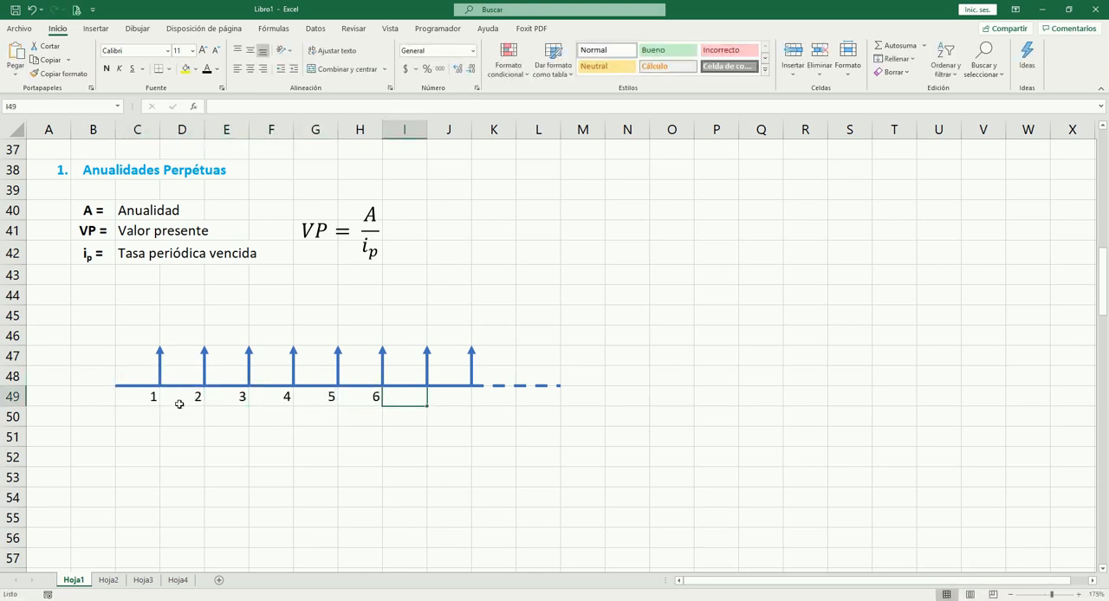
Step: Centre the period numbers below the perpetual annuity timeline in their cells
key(Left)
key(Left)
key(Left)
key(Left)
key(Left)
key(Left)
key(shift+Right)
key(shift+Right)
key(shift+Right)
key(shift+Right)
key(shift+Right)
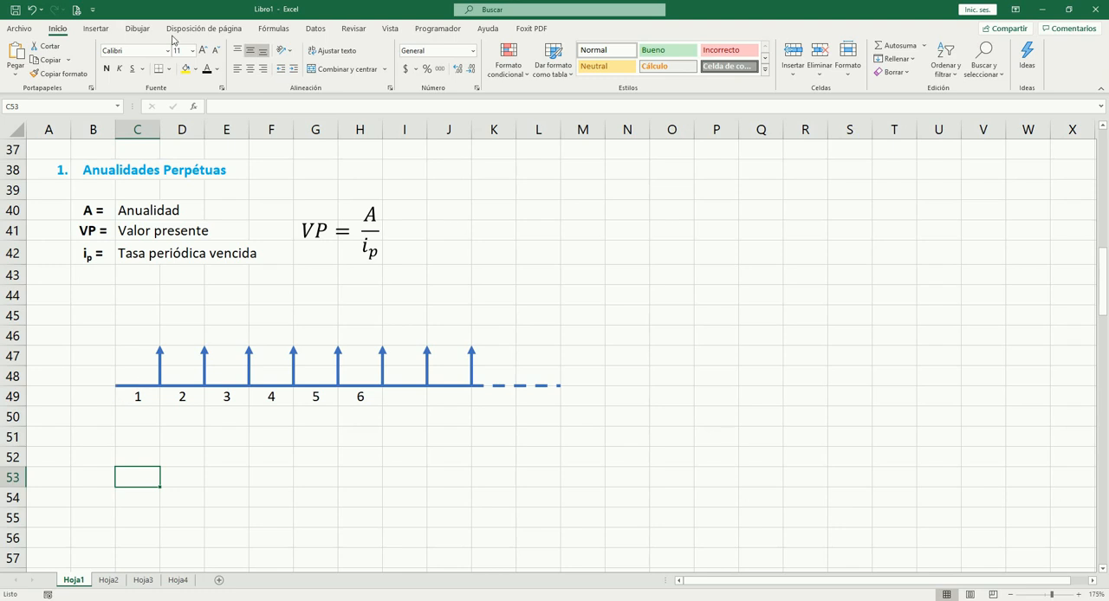
Step: With the black pen, draw curved arrows from the first six cash flows back to the timeline's start, followed by continuation dots
click(137, 28)
click(115, 59)
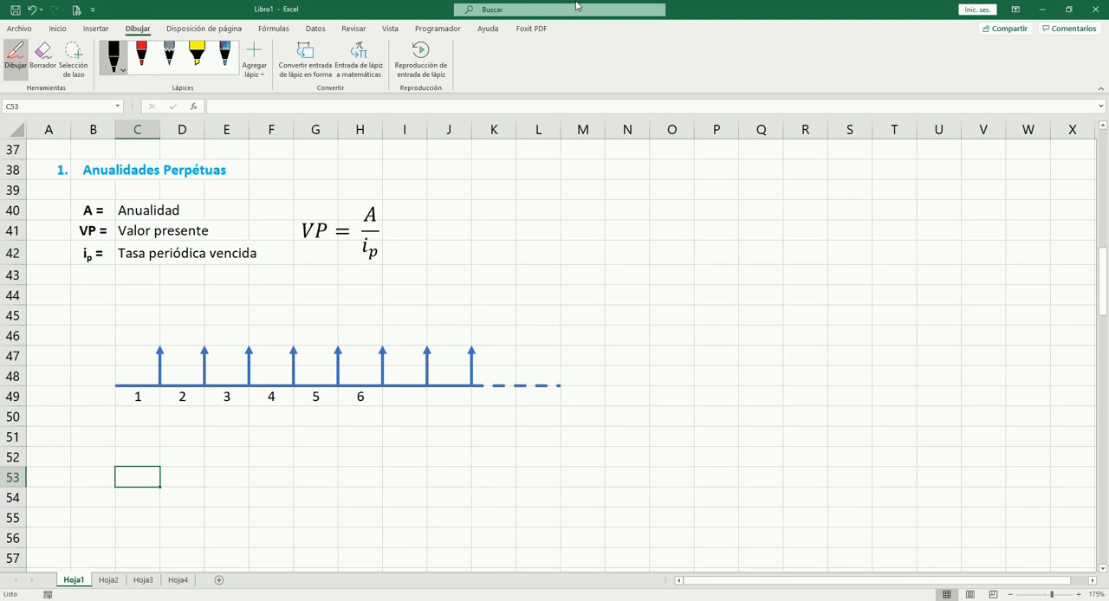
drag(160, 339, 119, 379)
mouse_move(201, 342)
mouse_down()
mouse_move(156, 324)
mouse_move(120, 374)
mouse_up()
drag(179, 325, 123, 371)
mouse_move(249, 343)
mouse_down()
mouse_move(221, 318)
mouse_move(140, 341)
mouse_move(121, 371)
mouse_up()
mouse_move(291, 343)
mouse_down()
mouse_move(268, 318)
mouse_move(154, 339)
mouse_move(121, 373)
mouse_up()
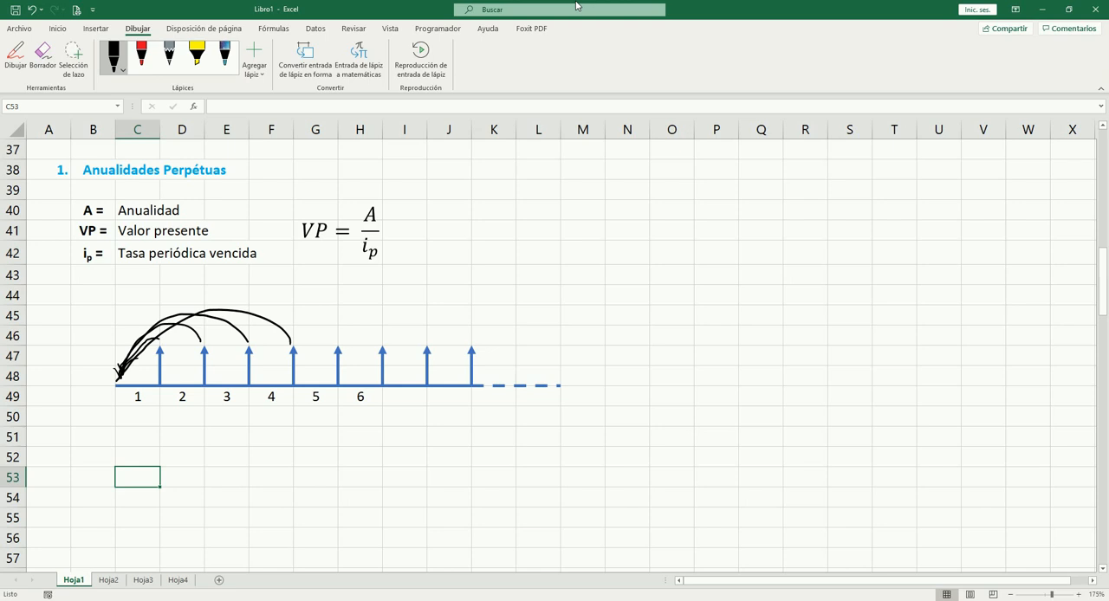
mouse_move(338, 339)
mouse_down()
mouse_move(279, 300)
mouse_move(182, 312)
mouse_move(123, 371)
mouse_up()
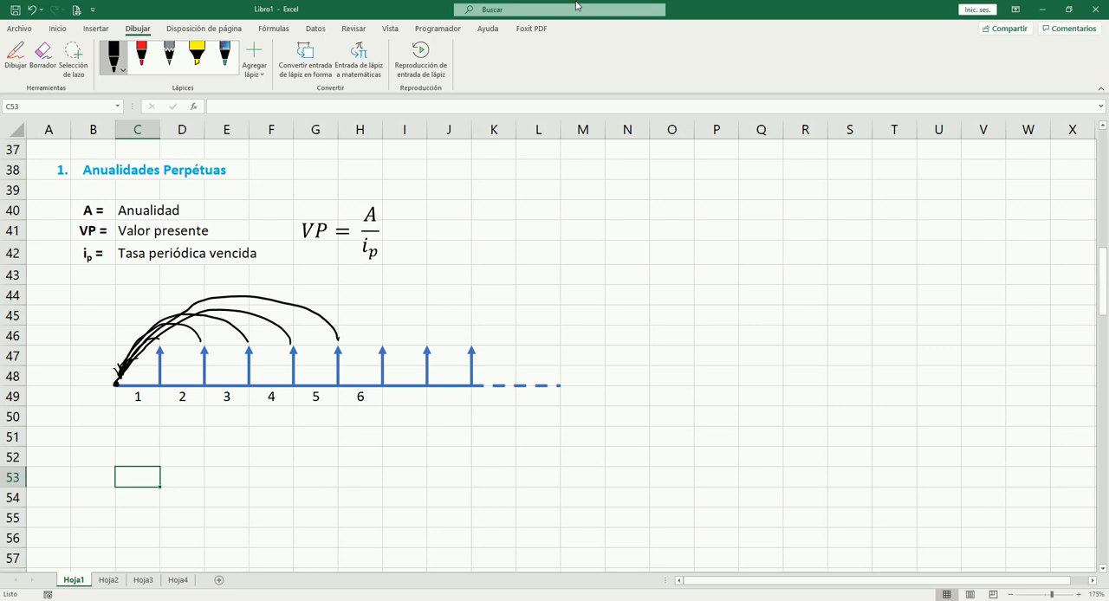
mouse_move(381, 336)
mouse_down()
mouse_move(330, 309)
mouse_move(178, 319)
mouse_move(123, 371)
mouse_up()
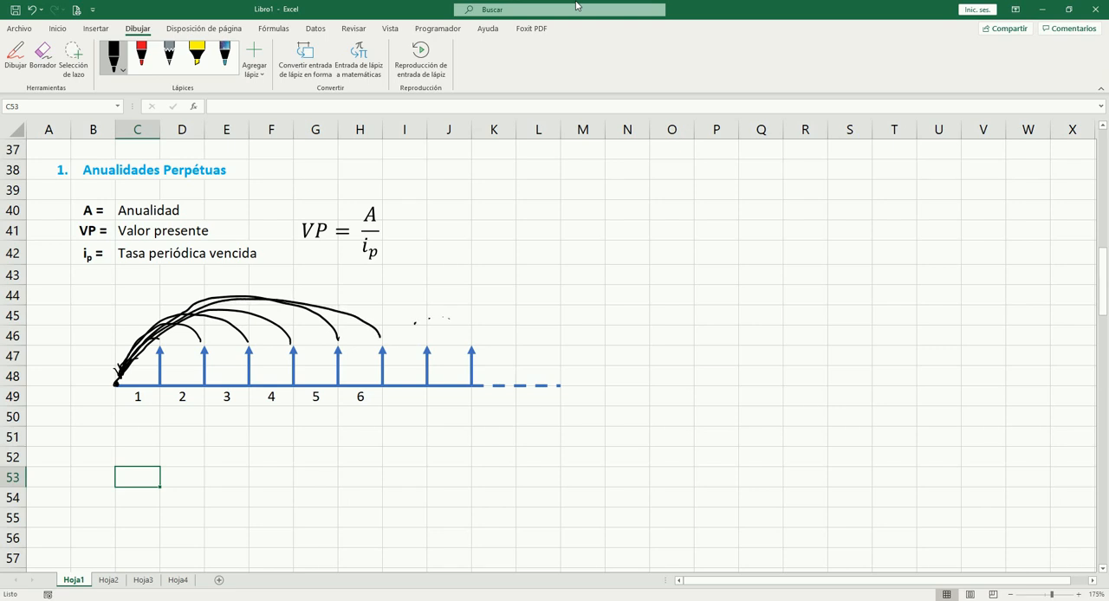
Step: Handwrite the formula VP = VF/(1+ip)^n beside the timeline and draw an upward arrow labelled 3000 below it
mouse_move(650, 354)
mouse_down()
mouse_move(650, 379)
mouse_move(656, 359)
mouse_up()
drag(649, 298, 668, 302)
mouse_move(728, 257)
mouse_down()
mouse_move(739, 255)
mouse_move(744, 273)
mouse_move(756, 256)
mouse_move(764, 272)
mouse_move(727, 308)
mouse_move(776, 295)
mouse_up()
click(766, 287)
mouse_move(785, 275)
mouse_down()
mouse_move(783, 295)
mouse_move(796, 276)
mouse_up()
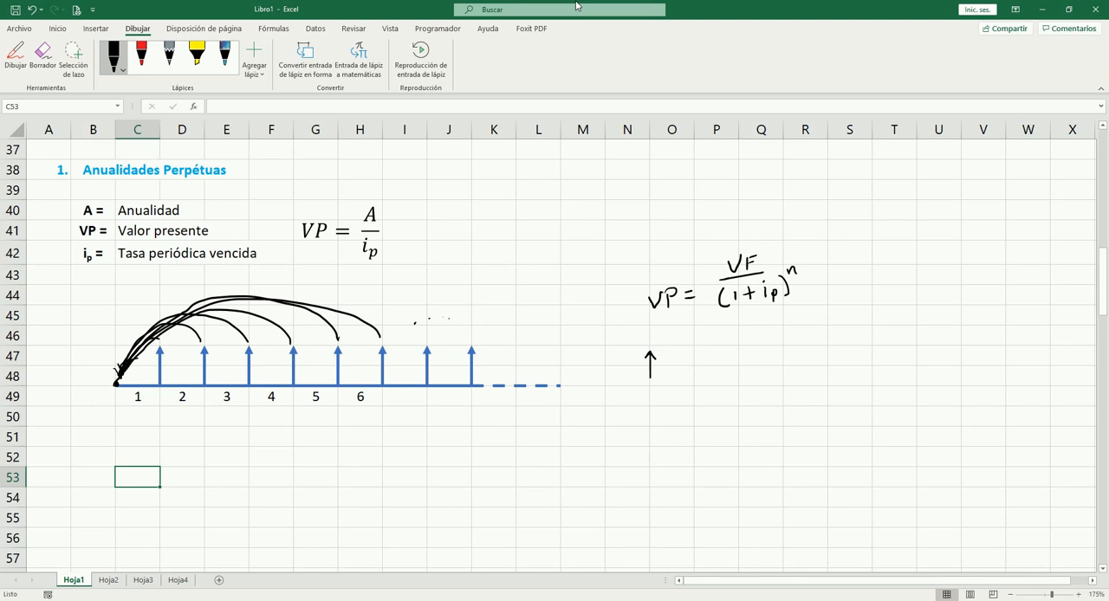
mouse_move(628, 389)
mouse_down()
mouse_move(625, 399)
mouse_move(666, 385)
mouse_up()
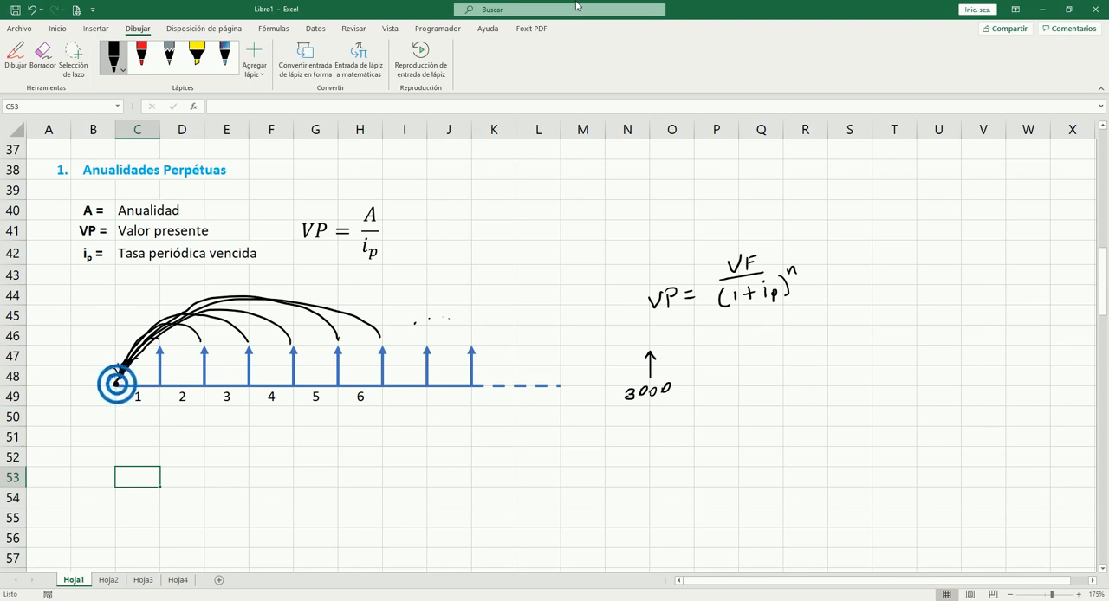
Step: Circle the timeline's starting point and draw small arrows at its last cash flow and to the right of the 3000 sketch
mouse_move(116, 383)
mouse_down()
mouse_move(116, 374)
mouse_move(116, 387)
mouse_up()
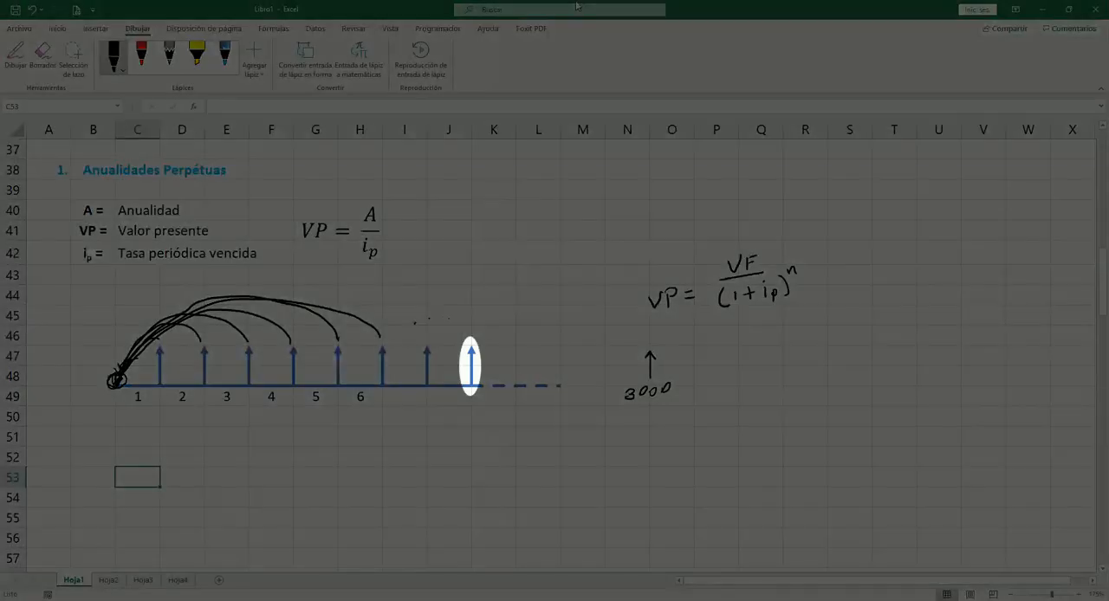
drag(485, 318, 483, 332)
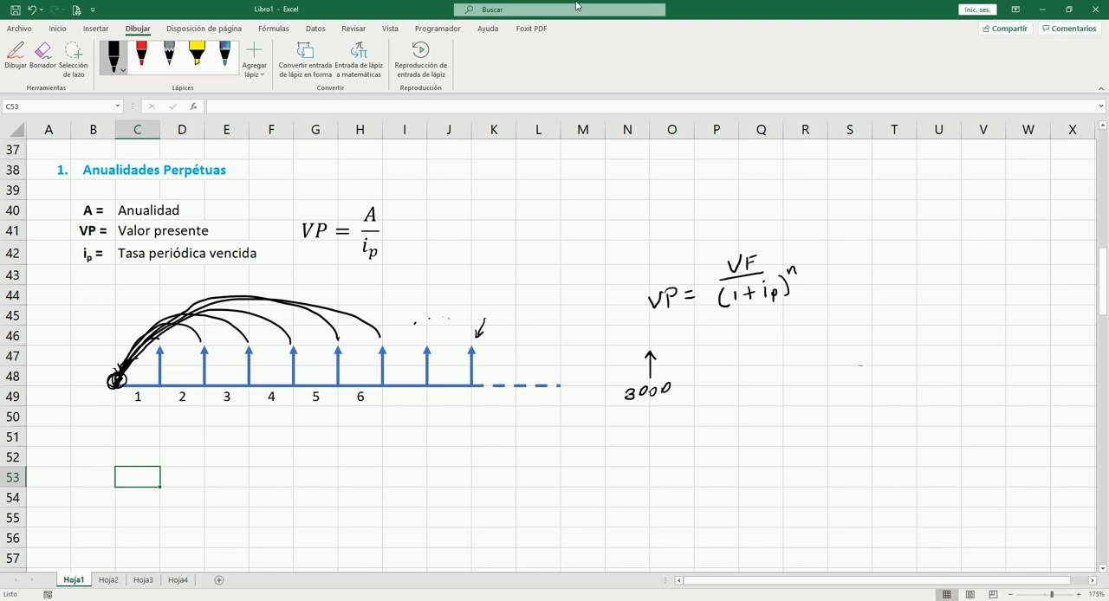
mouse_move(828, 355)
mouse_down()
mouse_move(827, 372)
mouse_move(830, 352)
mouse_up()
Step: Handwrite VP with a downward arrow and n with an upward arrow above the handwritten VP formula
mouse_move(524, 201)
mouse_down()
mouse_move(530, 219)
mouse_move(541, 202)
mouse_up()
drag(547, 205, 546, 221)
drag(543, 203, 550, 213)
mouse_move(665, 210)
mouse_down()
mouse_move(674, 195)
mouse_move(683, 211)
mouse_move(707, 179)
mouse_move(716, 187)
mouse_up()
drag(580, 185, 580, 213)
mouse_move(573, 202)
mouse_down()
mouse_move(579, 214)
mouse_move(589, 201)
mouse_up()
Step: Handwrite VP with an upward arrow and n with a downward arrow on a second line, and join both pairs with ~
mouse_move(525, 249)
mouse_down()
mouse_move(541, 246)
mouse_move(552, 266)
mouse_move(553, 255)
mouse_up()
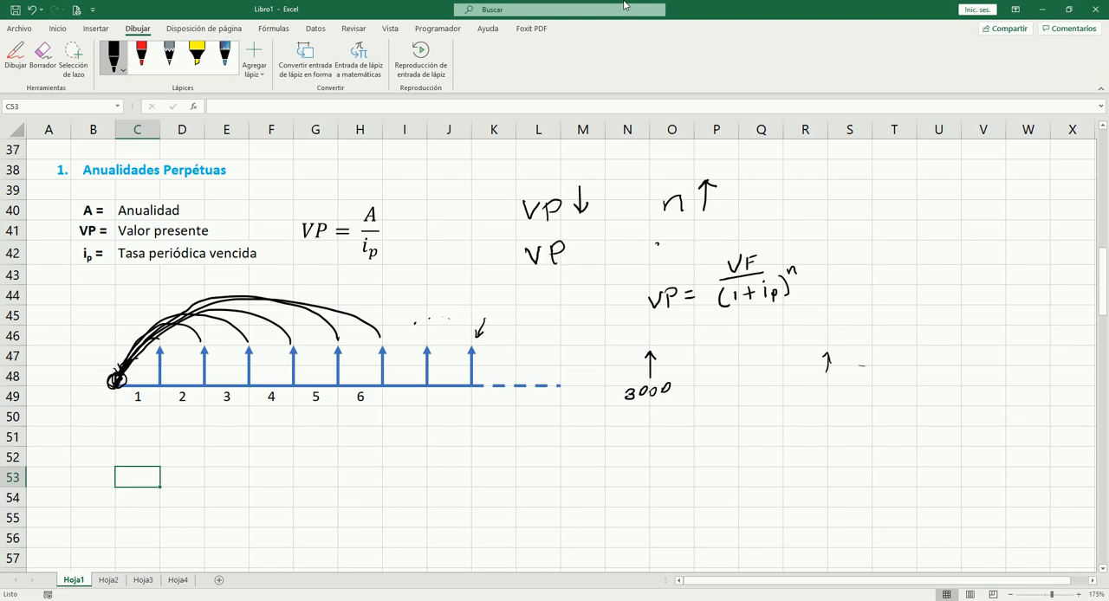
drag(657, 244, 696, 262)
mouse_move(691, 249)
mouse_down()
mouse_move(696, 263)
mouse_move(705, 248)
mouse_up()
mouse_move(581, 260)
mouse_down()
mouse_move(581, 238)
mouse_move(590, 251)
mouse_up()
drag(612, 209, 638, 203)
drag(612, 253, 637, 246)
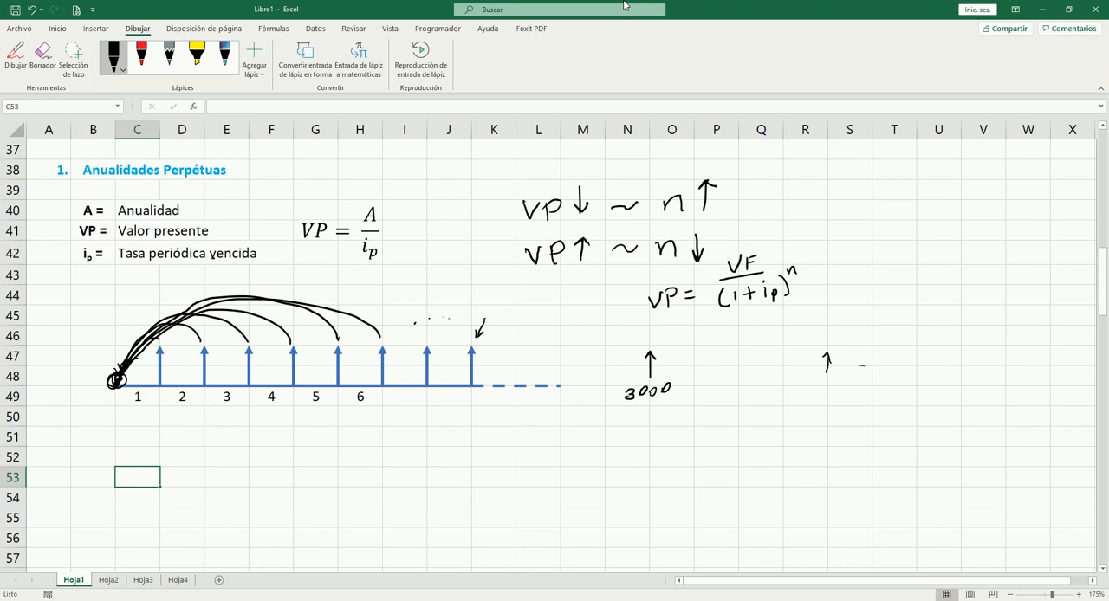
Step: Underline the word "vencida" in the definition of the periodic rate ip
drag(212, 260, 260, 260)
click(273, 28)
Step: Handwrite 100 and G = 5 beside the variable definitions of the Gradiente Aritmético section
scroll(198, 354, down, 11)
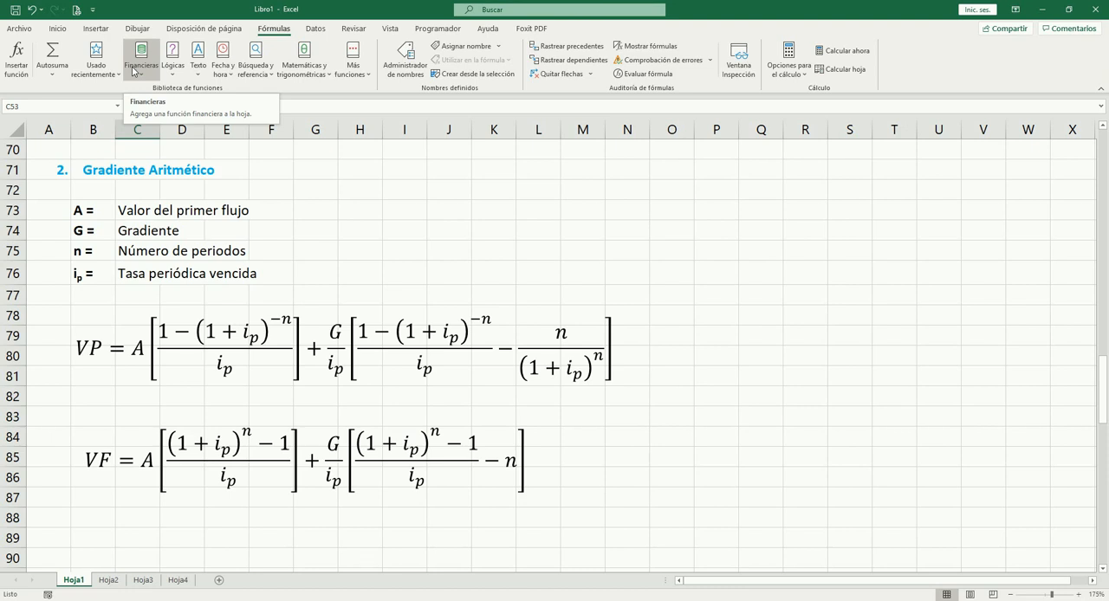
click(137, 29)
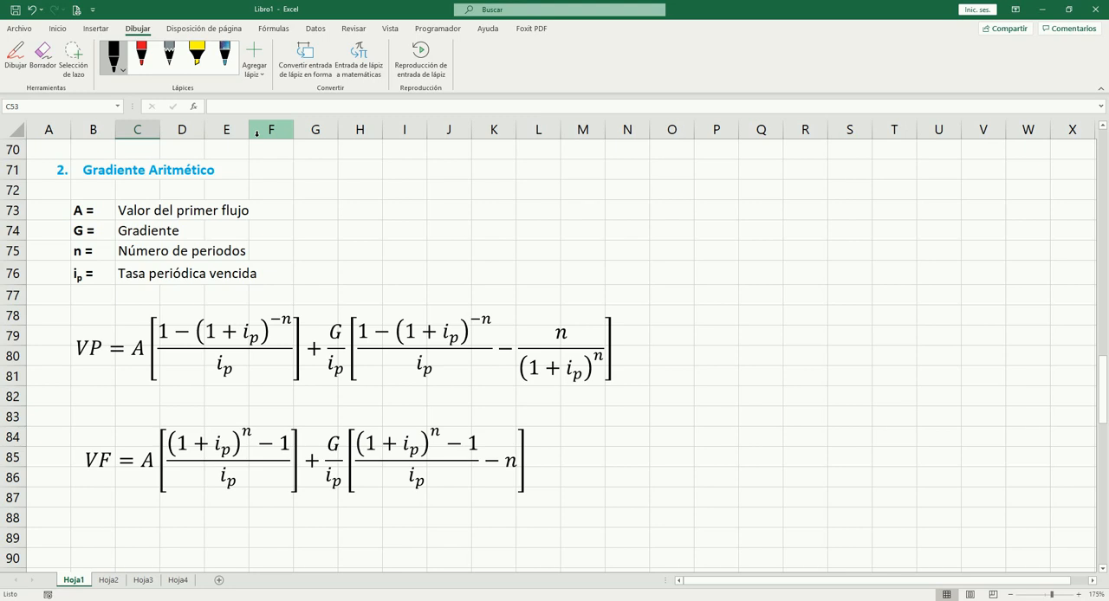
mouse_move(381, 201)
mouse_down()
mouse_move(383, 217)
mouse_move(412, 200)
mouse_up()
drag(513, 200, 516, 214)
mouse_move(525, 205)
mouse_down()
mouse_move(574, 213)
mouse_move(559, 220)
mouse_move(582, 195)
mouse_up()
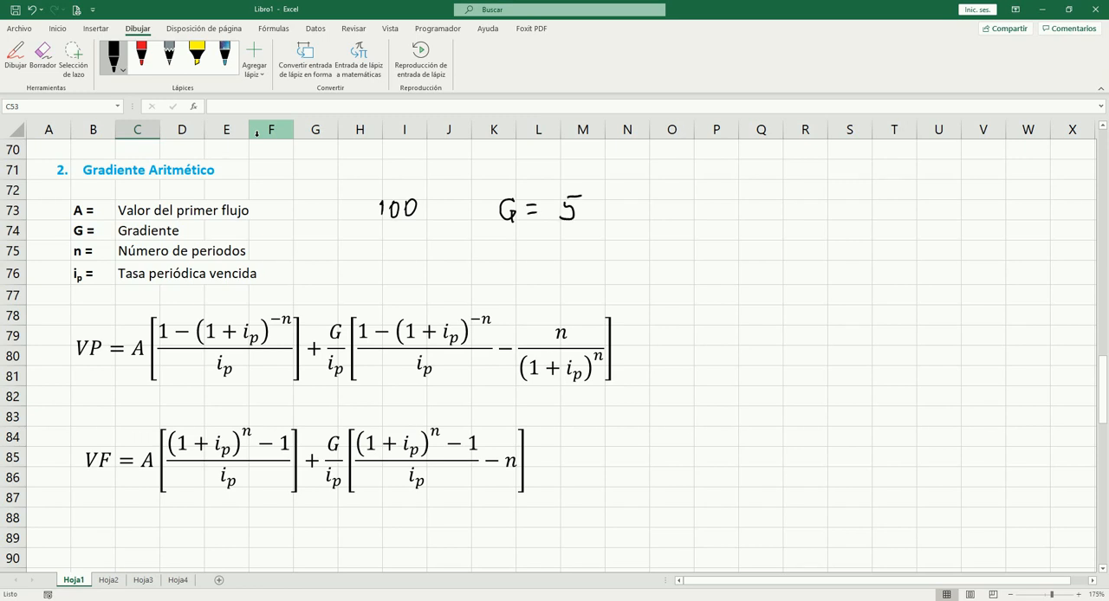
Step: Handwrite 105 and 110 below the 100 and draw a box around G = 5
mouse_move(384, 242)
mouse_down()
mouse_move(386, 258)
mouse_move(398, 243)
mouse_move(419, 250)
mouse_move(407, 258)
mouse_up()
drag(411, 239, 424, 236)
mouse_move(388, 272)
mouse_down()
mouse_move(387, 289)
mouse_move(414, 288)
mouse_move(416, 270)
mouse_up()
mouse_move(488, 184)
mouse_down()
mouse_move(484, 232)
mouse_move(591, 234)
mouse_move(598, 177)
mouse_move(487, 181)
mouse_up()
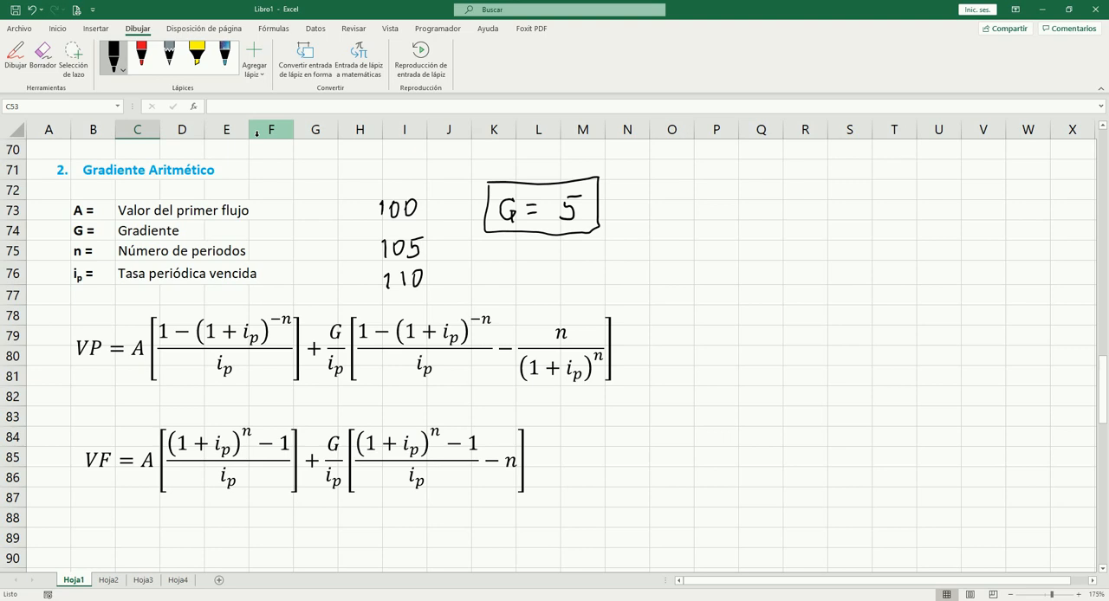
Step: Draw an ink outline around each of the two terms of the arithmetic gradient VP formula
mouse_move(133, 303)
mouse_down()
mouse_move(127, 341)
mouse_move(144, 388)
mouse_move(311, 390)
mouse_move(312, 305)
mouse_move(201, 293)
mouse_move(130, 302)
mouse_up()
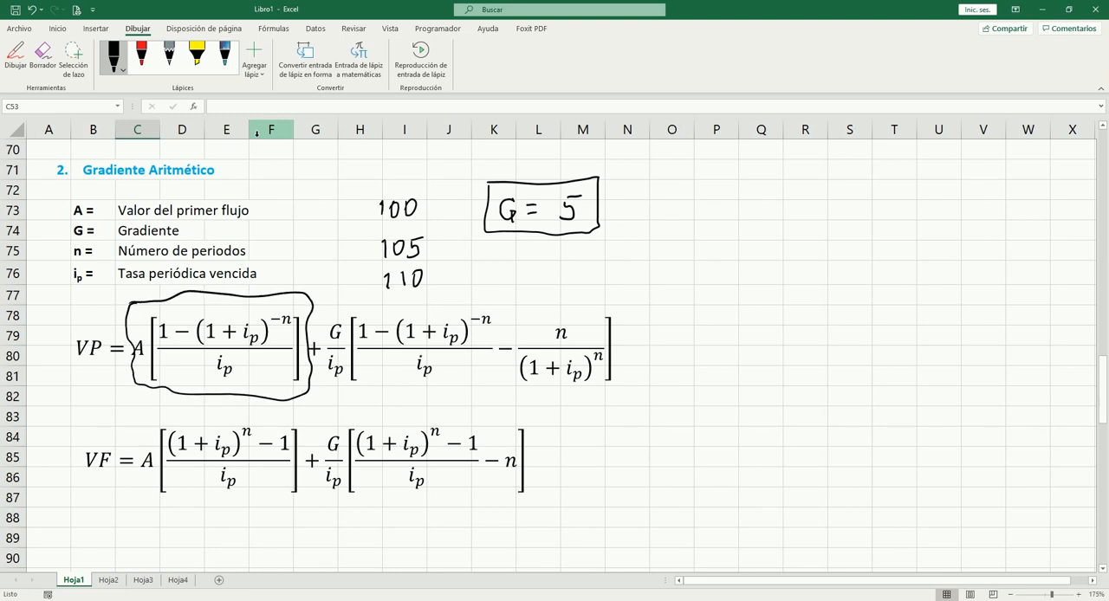
mouse_move(335, 299)
mouse_down()
mouse_move(323, 373)
mouse_move(392, 395)
mouse_move(501, 400)
mouse_move(610, 397)
mouse_move(634, 310)
mouse_move(337, 304)
mouse_up()
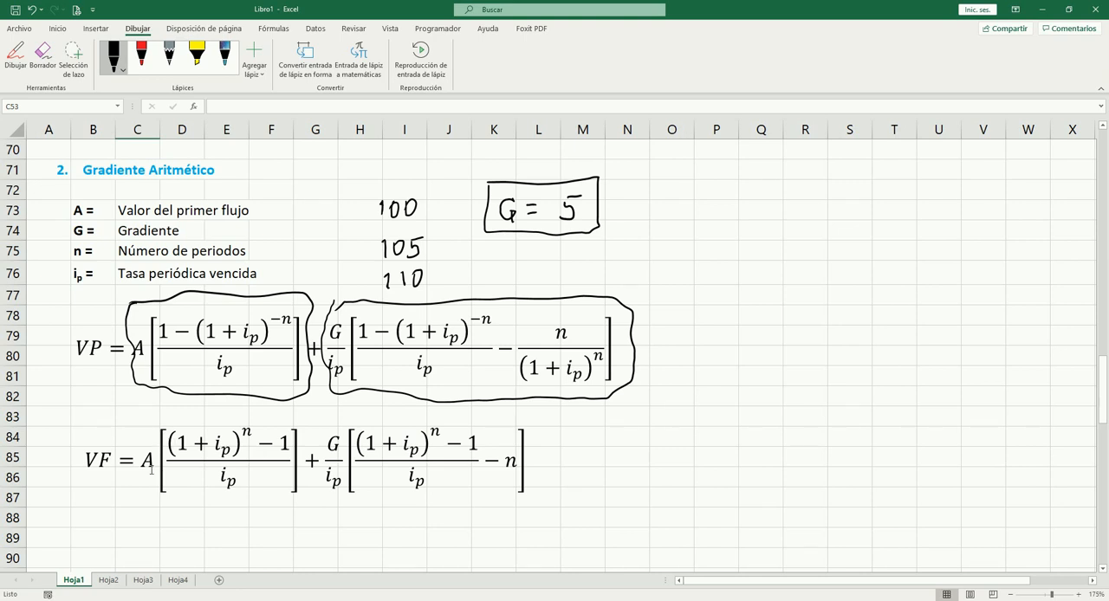
Step: Delete both ink outlines around the terms of the arithmetic gradient VP formula
click(219, 396)
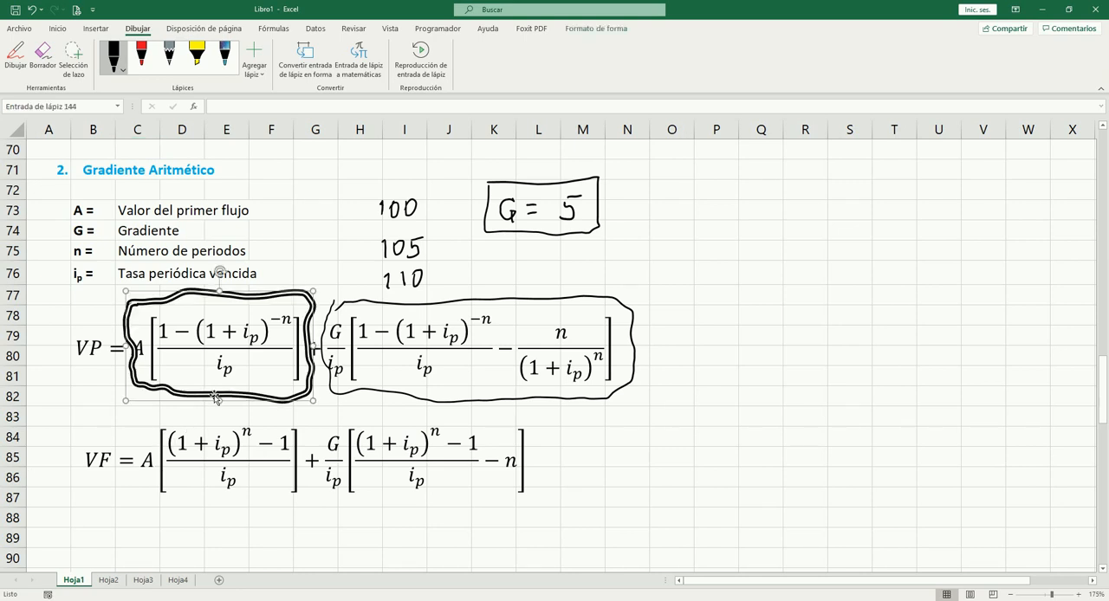
key(Escape)
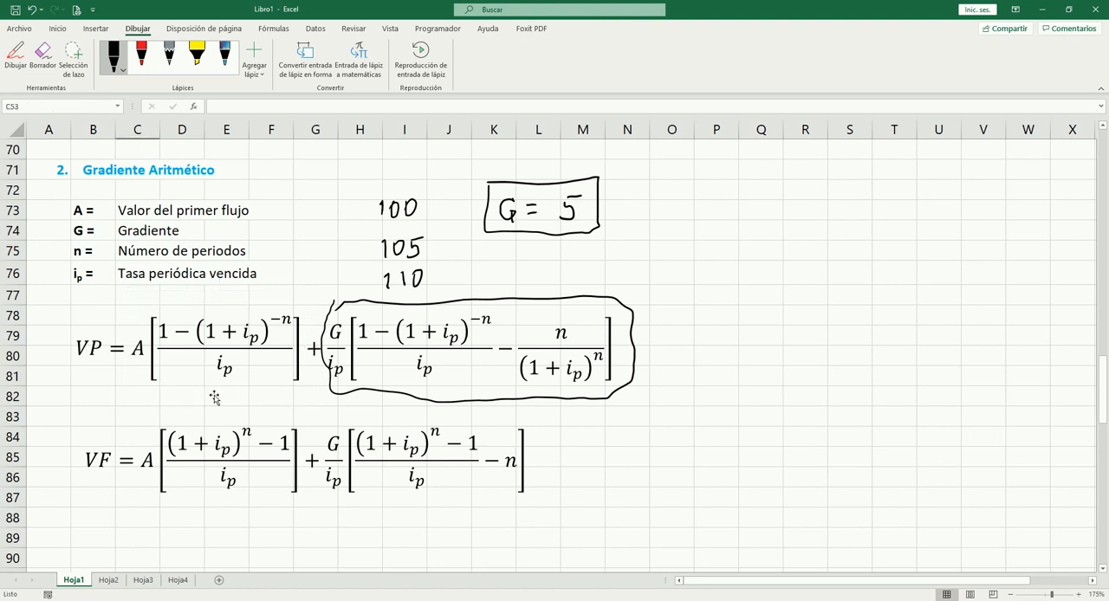
click(384, 391)
key(Delete)
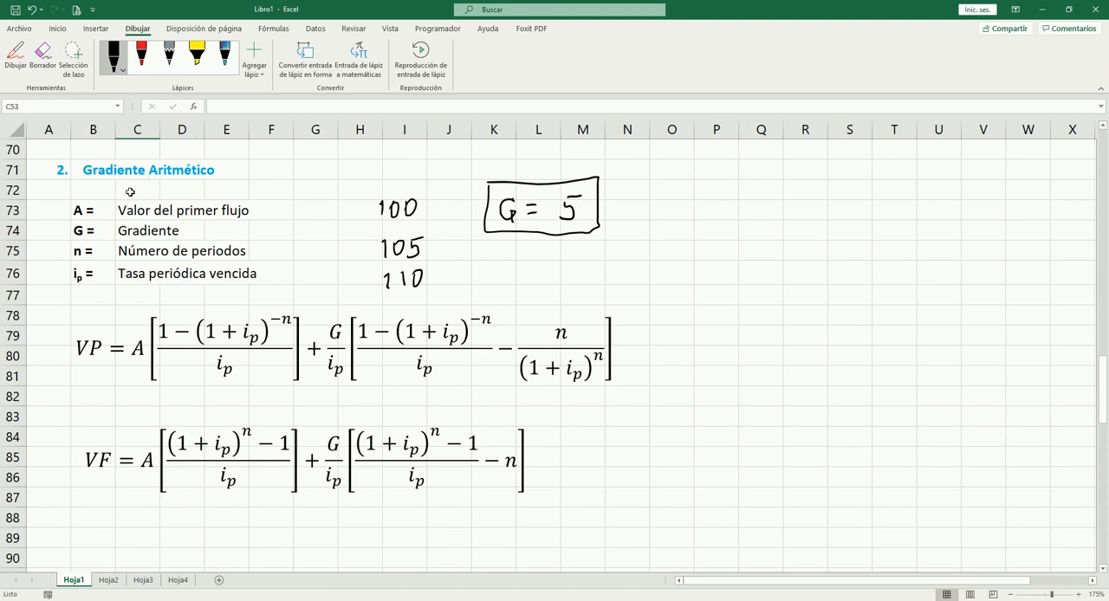
Step: Handwrite A = 100 with a check mark and K = 3% beside the Gradiente Geométrico variable definitions
scroll(151, 273, down, 12)
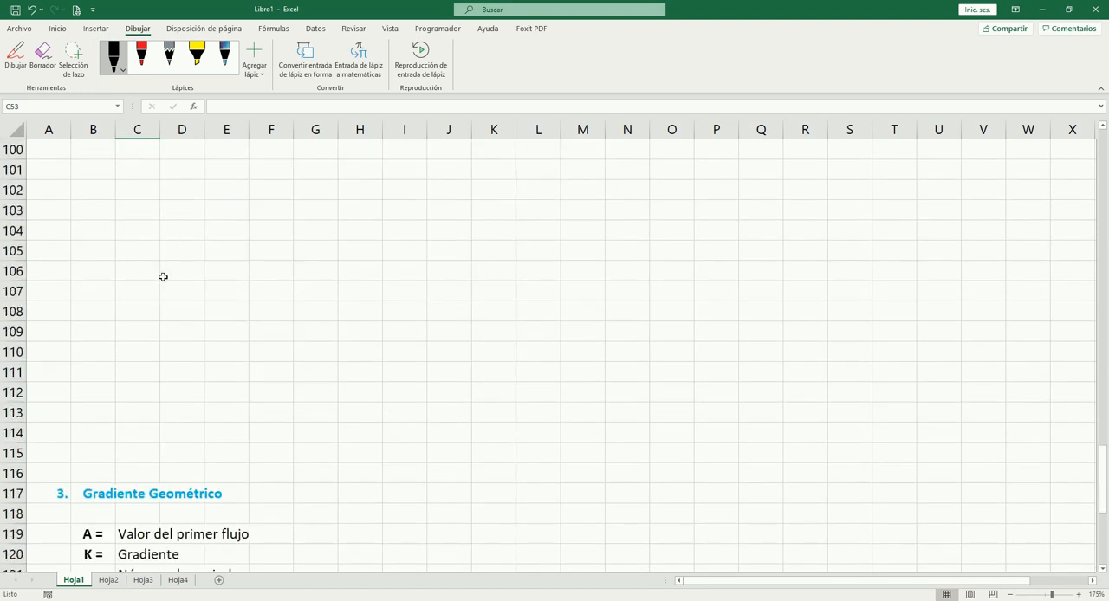
scroll(276, 260, down, 4)
scroll(286, 258, up, 1)
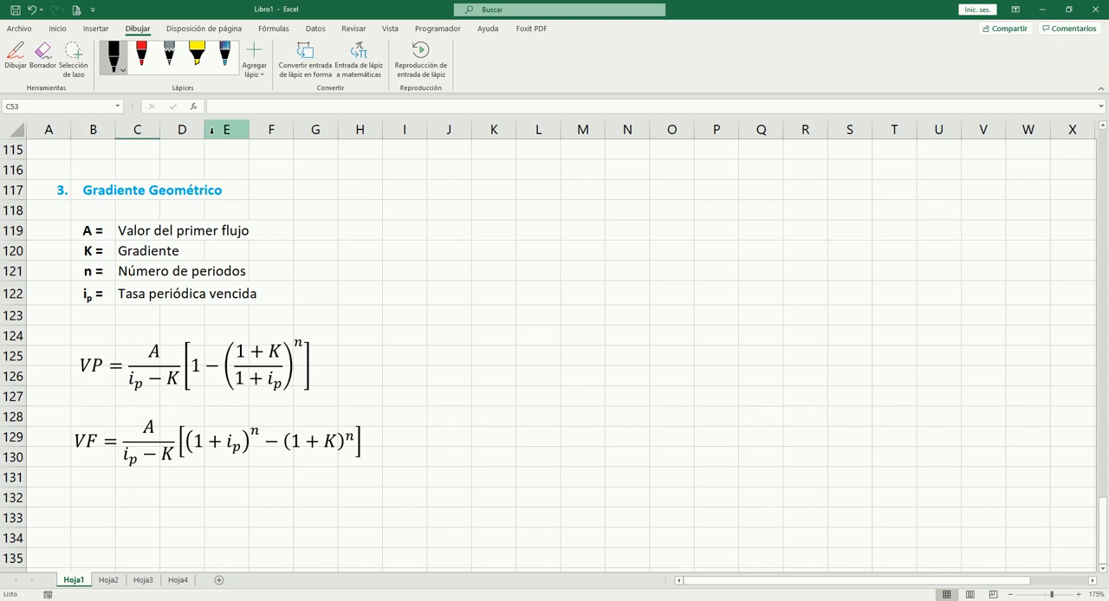
drag(404, 231, 499, 220)
drag(411, 255, 412, 272)
drag(426, 254, 427, 272)
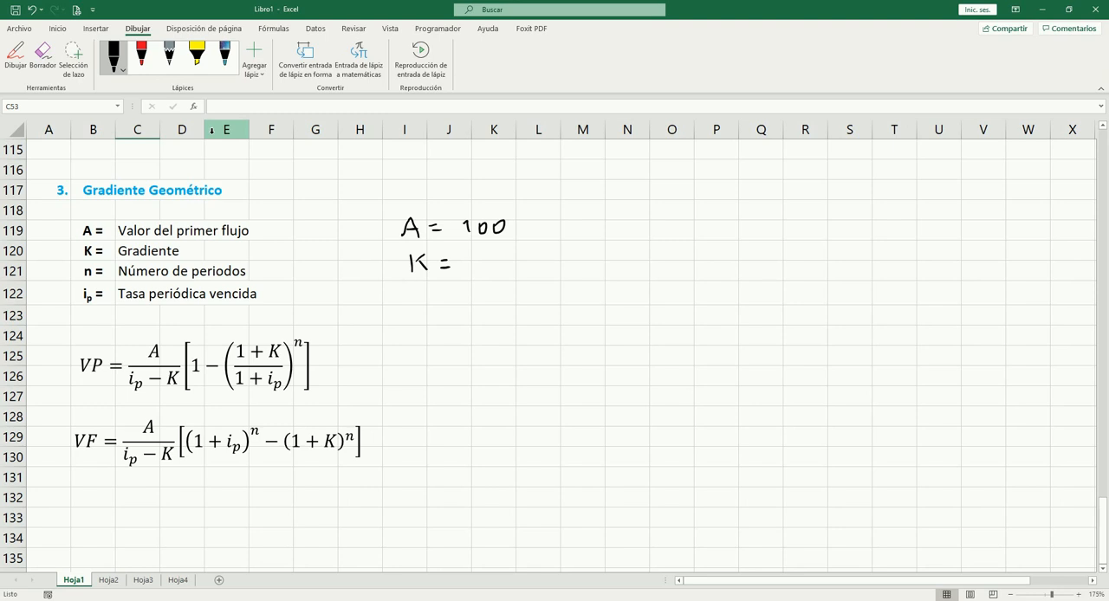
mouse_move(481, 253)
mouse_down()
mouse_move(491, 260)
mouse_move(481, 269)
mouse_move(507, 255)
mouse_up()
mouse_move(514, 250)
mouse_down()
mouse_move(505, 269)
mouse_move(520, 270)
mouse_up()
drag(521, 223, 544, 210)
Step: Handwrite the second cash flow as F2 = 100 × 1.03 below K = 3%
mouse_move(413, 300)
mouse_down()
mouse_move(415, 315)
mouse_move(430, 299)
mouse_move(435, 319)
mouse_up()
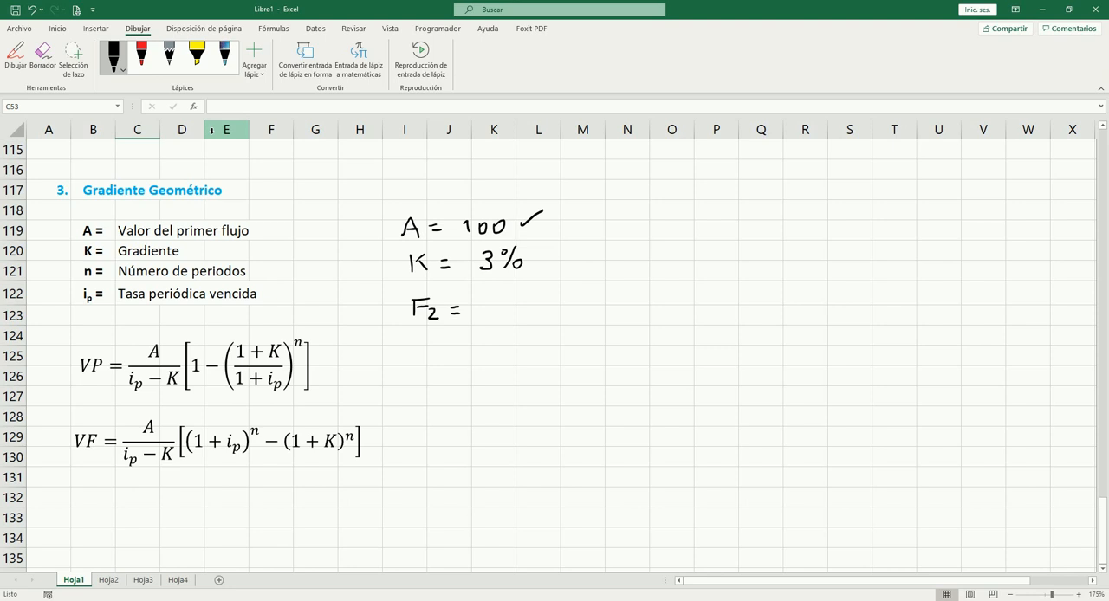
mouse_move(493, 300)
mouse_down()
mouse_move(494, 313)
mouse_move(522, 298)
mouse_move(533, 312)
mouse_move(592, 303)
mouse_move(586, 316)
mouse_up()
click(565, 313)
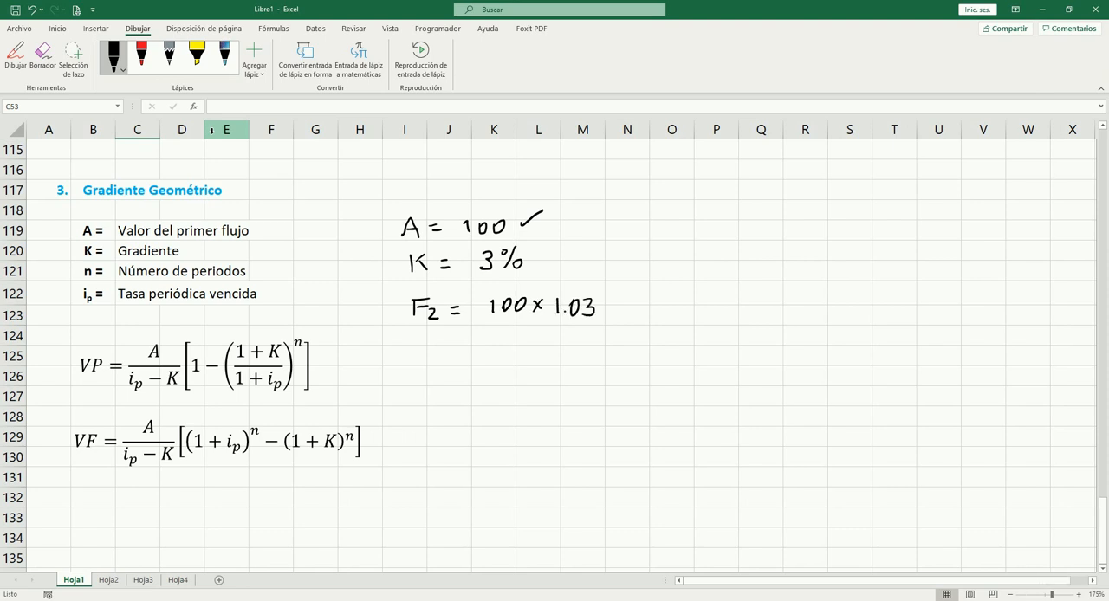
Step: Handwrite the third cash flow as F3 = F2 × 1.03 below the F2 line
drag(421, 338, 420, 357)
mouse_move(419, 337)
mouse_down()
mouse_move(433, 364)
mouse_move(472, 345)
mouse_up()
mouse_move(461, 352)
mouse_down()
mouse_move(512, 360)
mouse_move(525, 337)
mouse_up()
mouse_move(512, 349)
mouse_down()
mouse_move(538, 362)
mouse_move(590, 344)
mouse_up()
click(581, 356)
drag(600, 345, 597, 360)
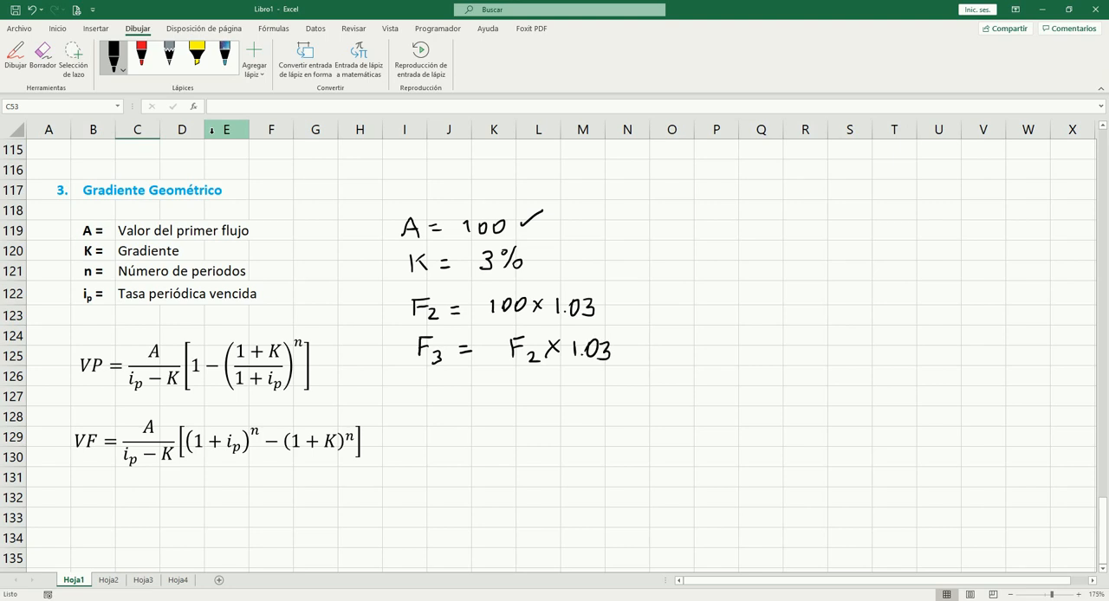
Step: Handwrite the fourth cash flow as F4 = F3 × 1.03, with vertical continuation dots below both sides
mouse_move(424, 386)
mouse_down()
mouse_move(424, 404)
mouse_move(435, 385)
mouse_move(449, 403)
mouse_up()
mouse_move(448, 396)
mouse_down()
mouse_move(448, 412)
mouse_move(478, 392)
mouse_up()
mouse_move(465, 400)
mouse_down()
mouse_move(514, 401)
mouse_move(528, 384)
mouse_up()
mouse_move(516, 393)
mouse_down()
mouse_move(533, 401)
mouse_move(526, 407)
mouse_move(593, 386)
mouse_move(600, 402)
mouse_up()
click(579, 398)
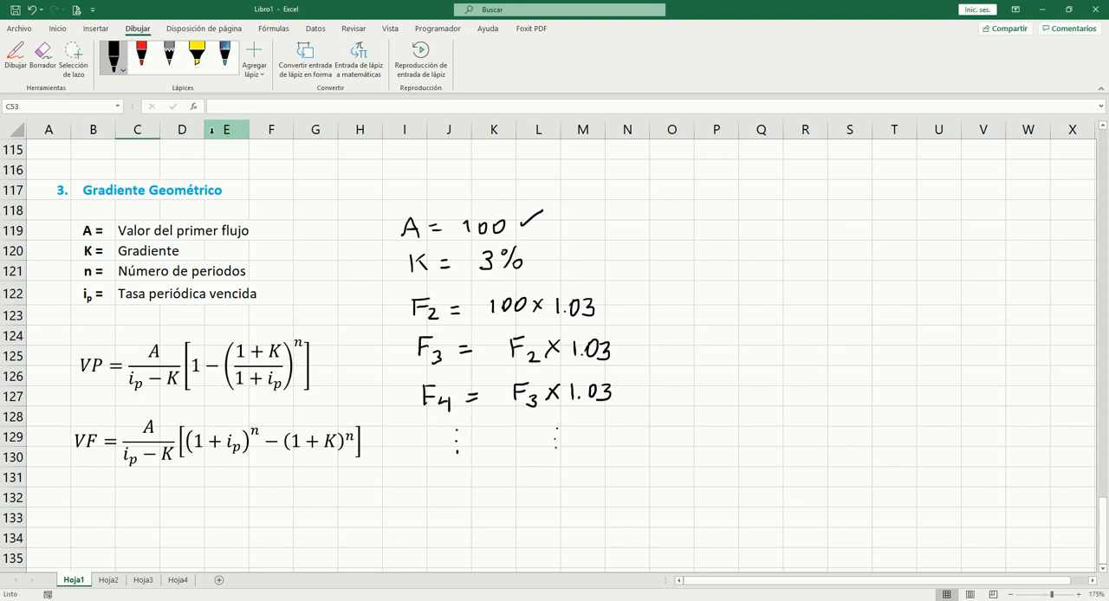
Step: Handwrite F1 = in front of A = 100 in the Gradiente Geométrico section
drag(354, 222, 354, 240)
drag(354, 222, 367, 222)
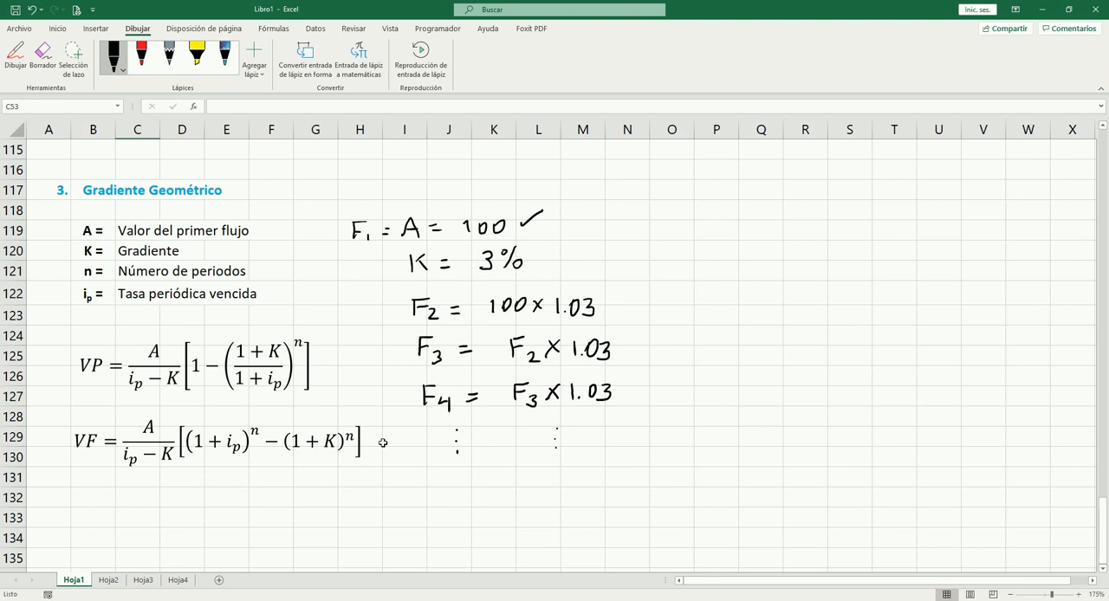
scroll(667, 333, up, 13)
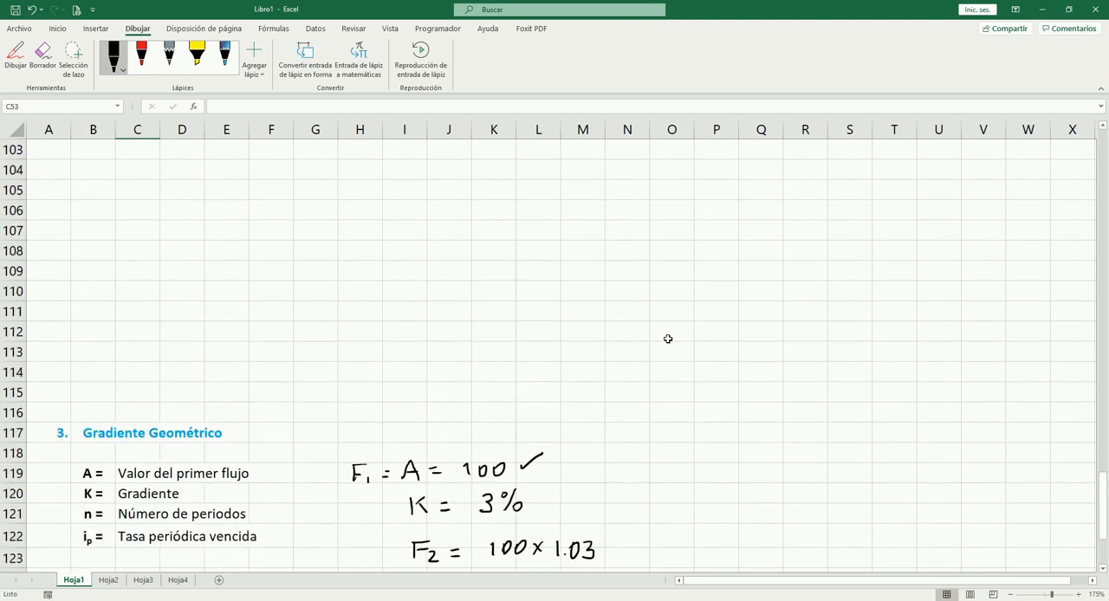
Step: Review the perpetual annuity, arithmetic gradient and geometric gradient sections with their formulas and handwritten examples
scroll(669, 338, up, 13)
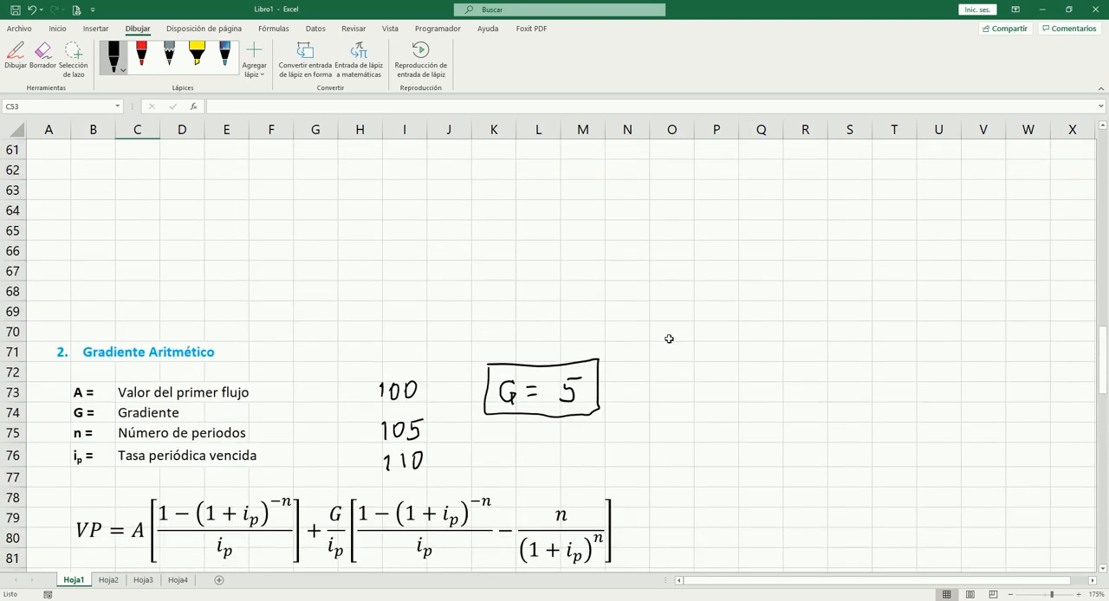
scroll(664, 339, up, 1)
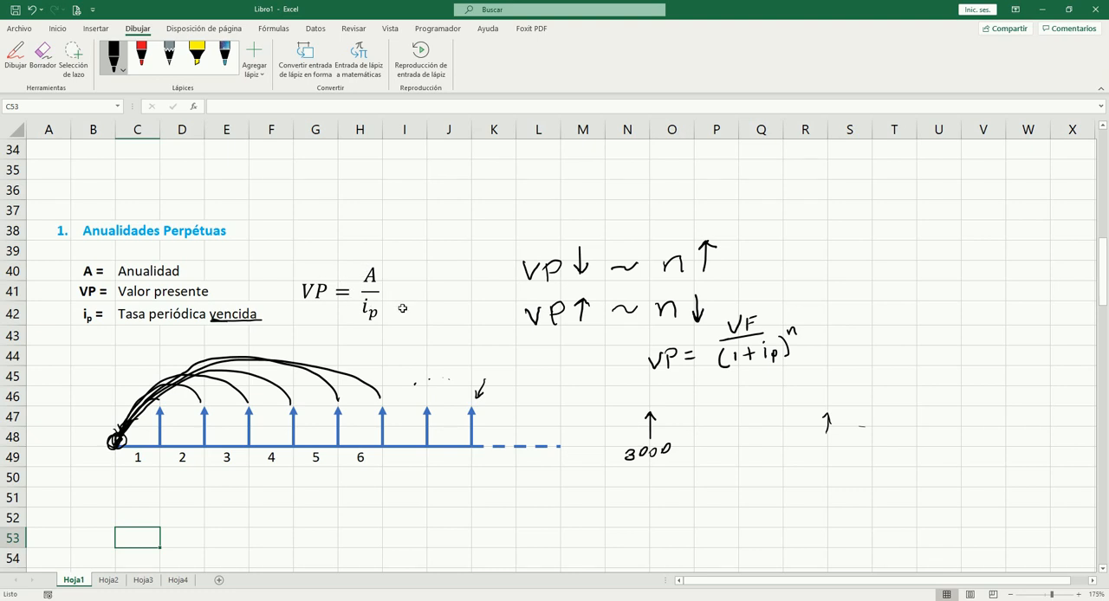
scroll(402, 324, down, 7)
scroll(464, 281, down, 6)
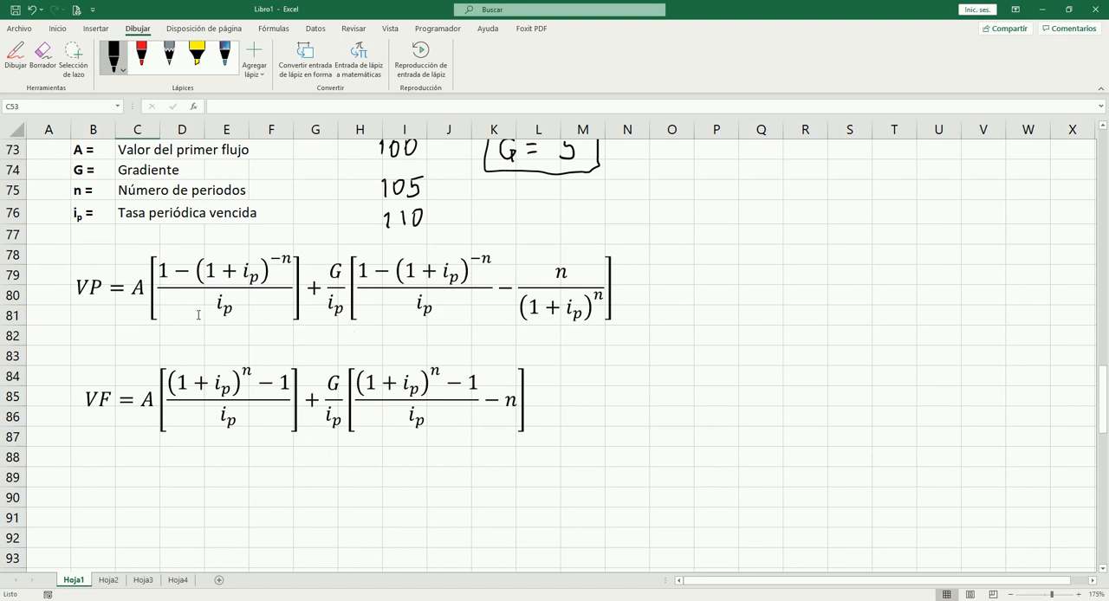
scroll(330, 293, up, 3)
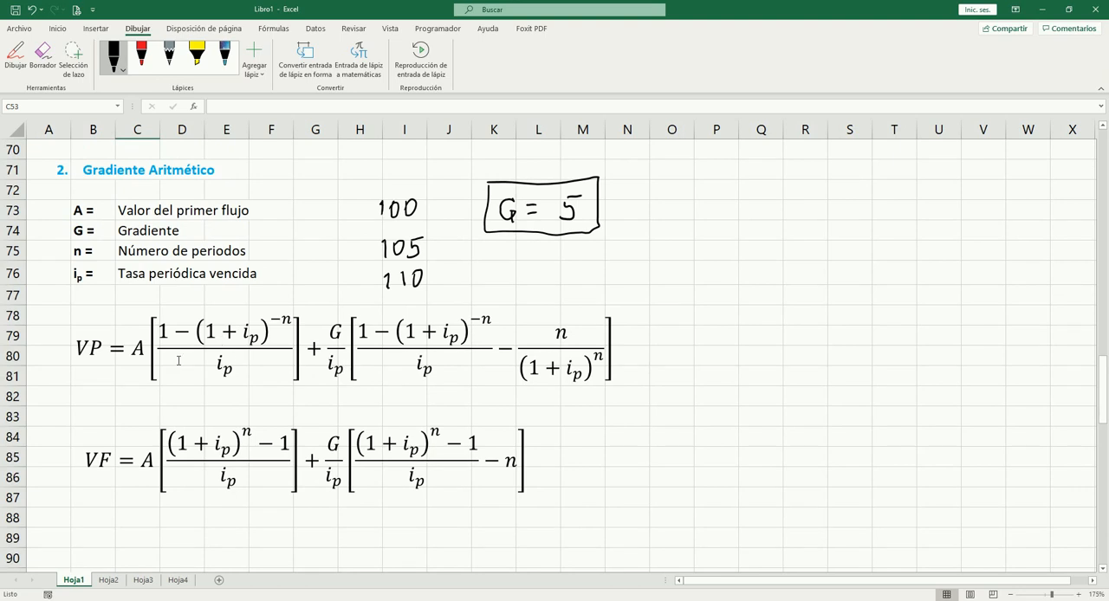
scroll(512, 376, down, 3)
scroll(520, 373, down, 13)
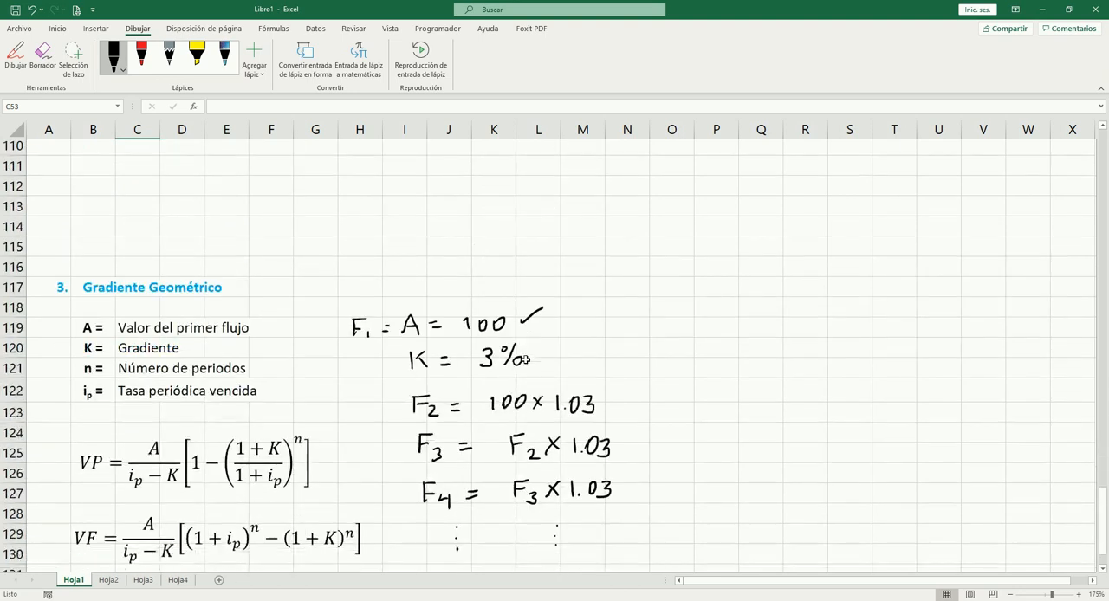
scroll(537, 387, up, 1)
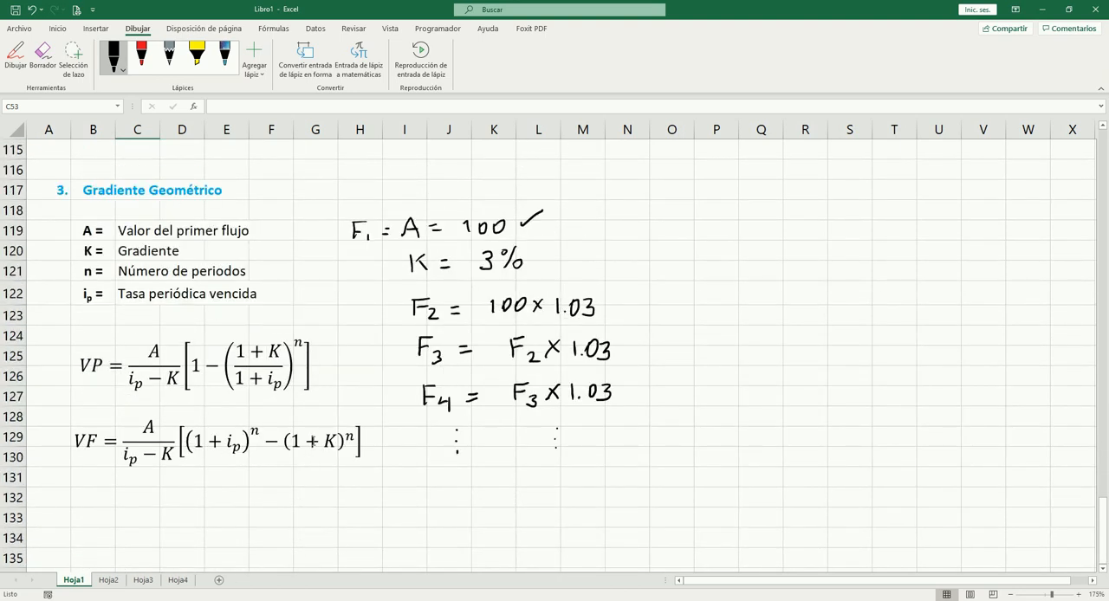
Step: On sheet Hoja2, sketch a horizontal timeline beside the VP = A/ip formula with an upward arrow at its start labelled VP
click(108, 579)
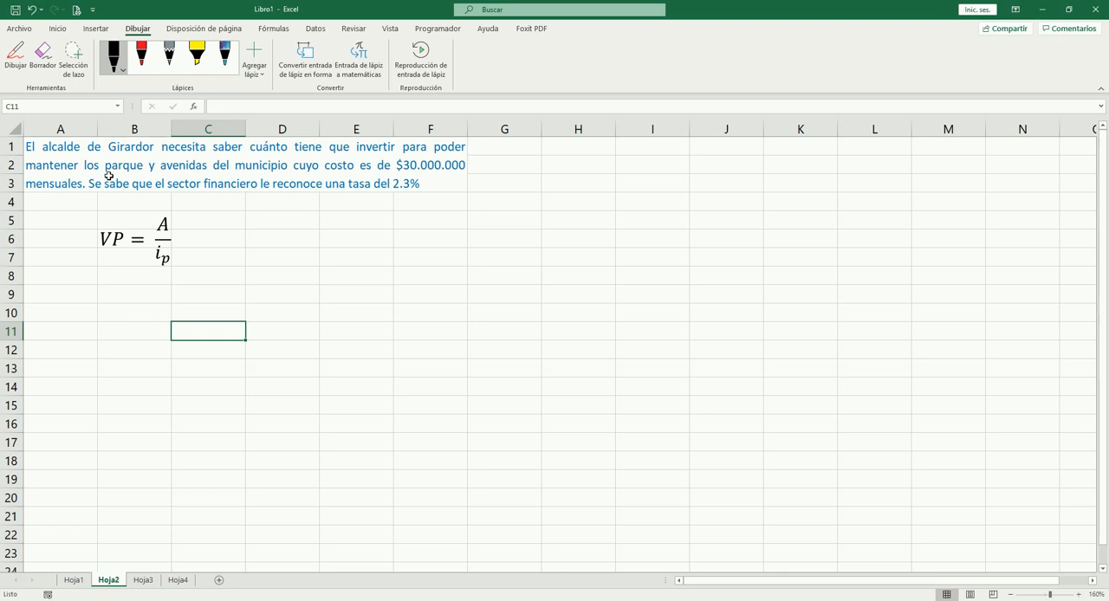
drag(244, 273, 494, 267)
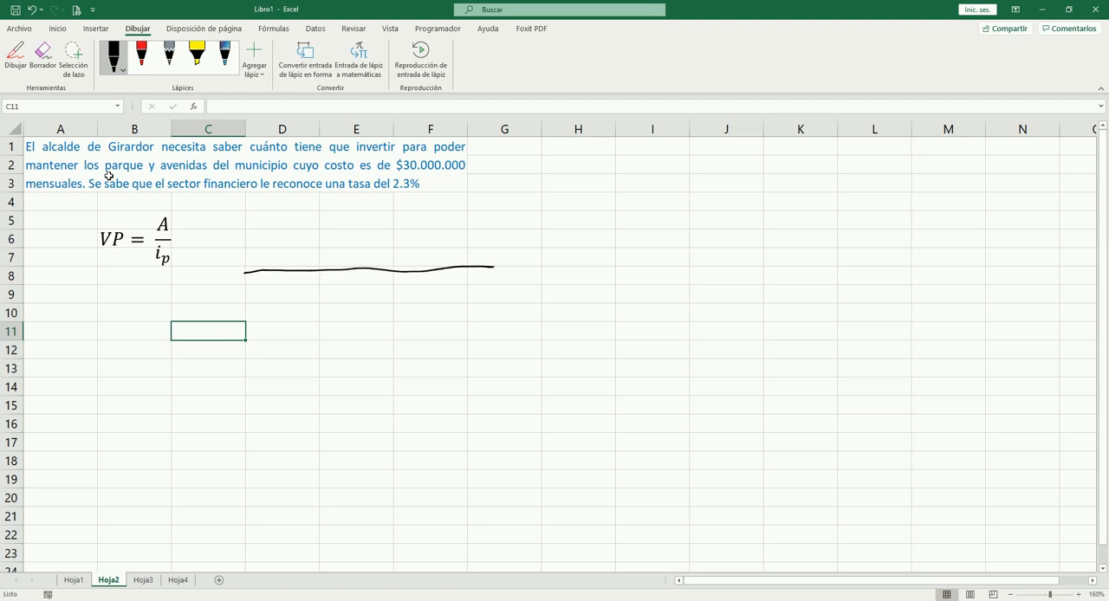
drag(245, 228, 251, 271)
key(ctrl+z)
drag(246, 226, 251, 272)
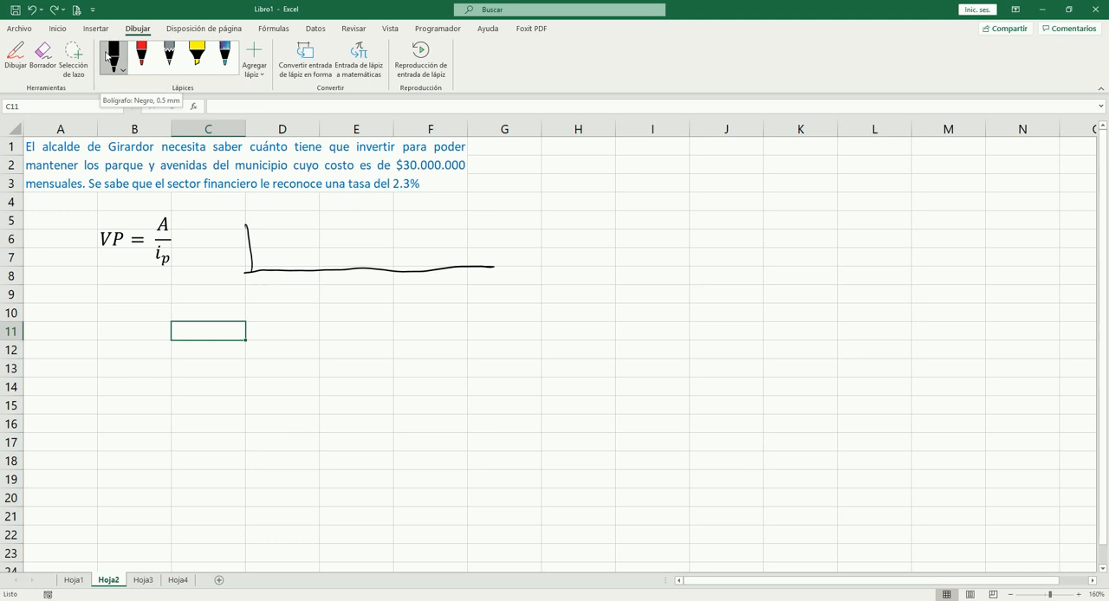
mouse_move(243, 233)
mouse_down()
mouse_move(258, 231)
mouse_move(236, 211)
mouse_up()
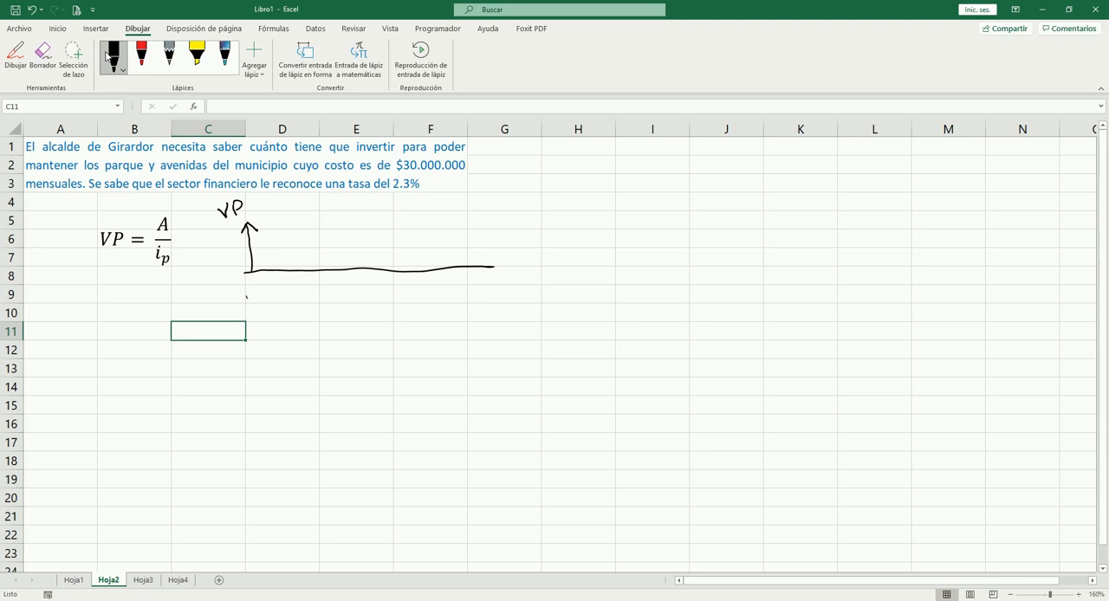
Step: Sketch a second timeline below the first with five evenly spaced upward arrows and trailing continuation dots
drag(246, 298, 249, 338)
key(ctrl+z)
drag(251, 339, 502, 334)
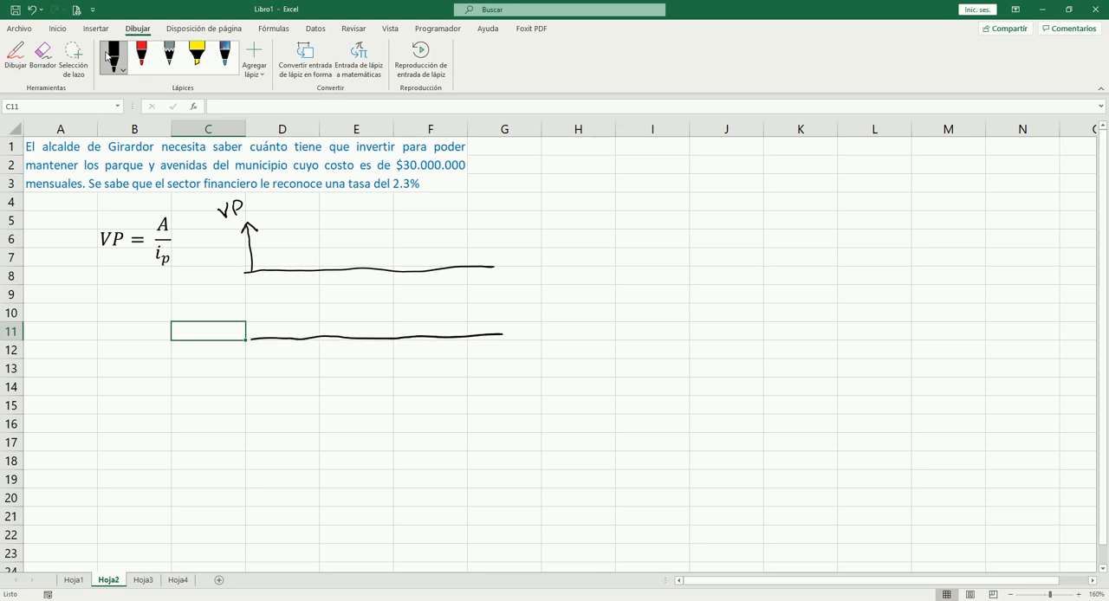
mouse_move(282, 313)
mouse_down()
mouse_move(286, 338)
mouse_move(284, 314)
mouse_move(330, 336)
mouse_move(337, 318)
mouse_move(375, 335)
mouse_move(371, 311)
mouse_move(416, 335)
mouse_move(423, 314)
mouse_move(462, 334)
mouse_move(457, 306)
mouse_move(462, 316)
mouse_up()
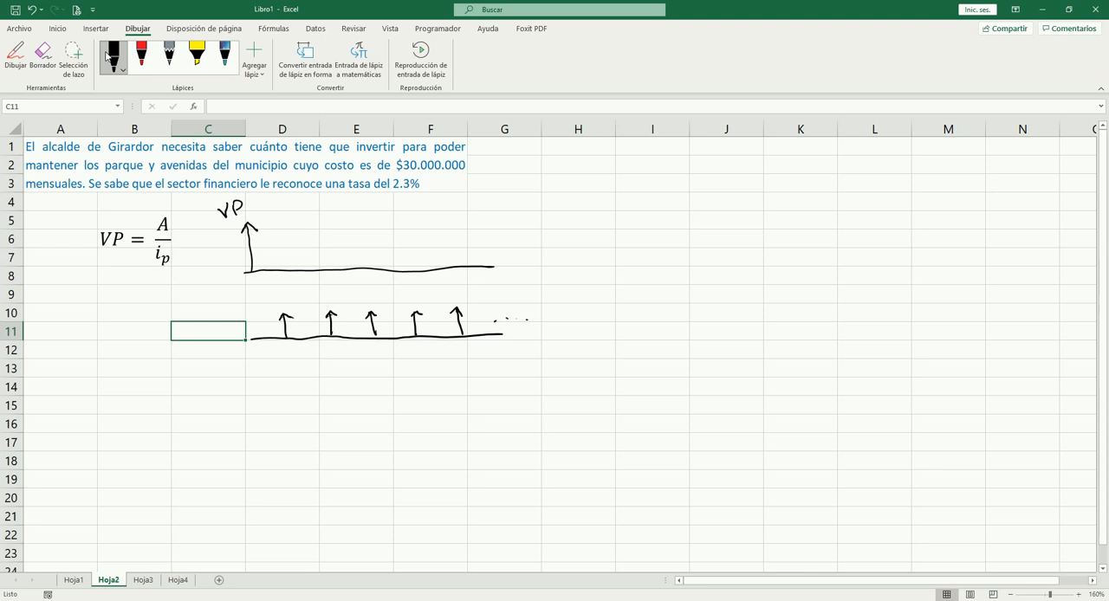
Step: Mark the second timeline's origin with an X and draw curved arrows from its first three cash flows back to it
mouse_move(279, 307)
mouse_down()
mouse_move(247, 321)
mouse_move(258, 323)
mouse_move(248, 343)
mouse_up()
key(Down)
key(Down)
key(Down)
key(Down)
key(Down)
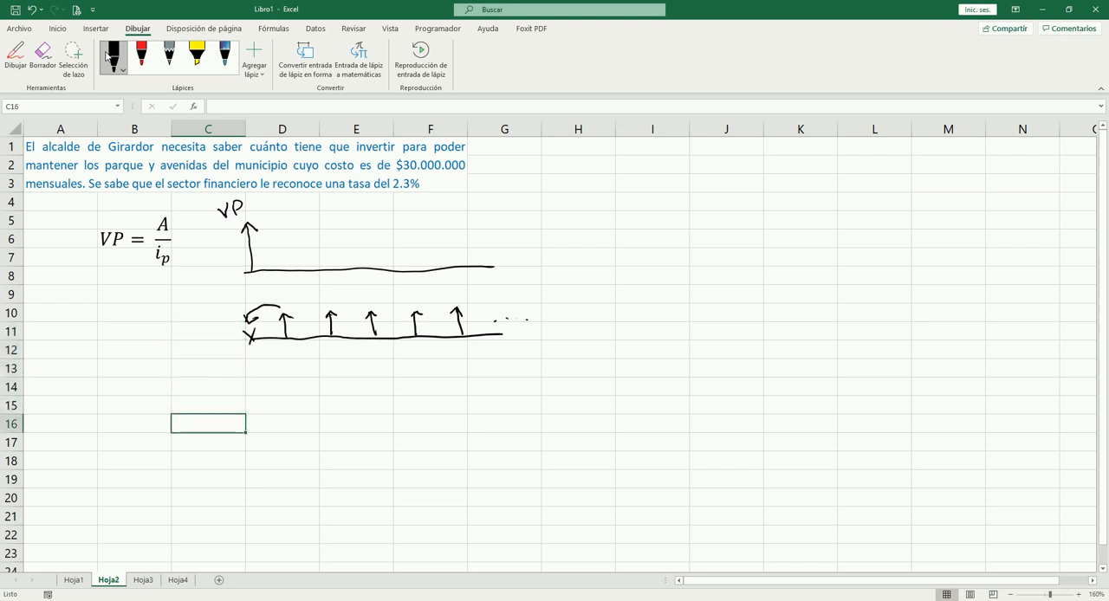
mouse_move(328, 309)
mouse_down()
mouse_move(294, 296)
mouse_move(254, 333)
mouse_up()
mouse_move(364, 305)
mouse_down()
mouse_move(333, 286)
mouse_move(262, 321)
mouse_up()
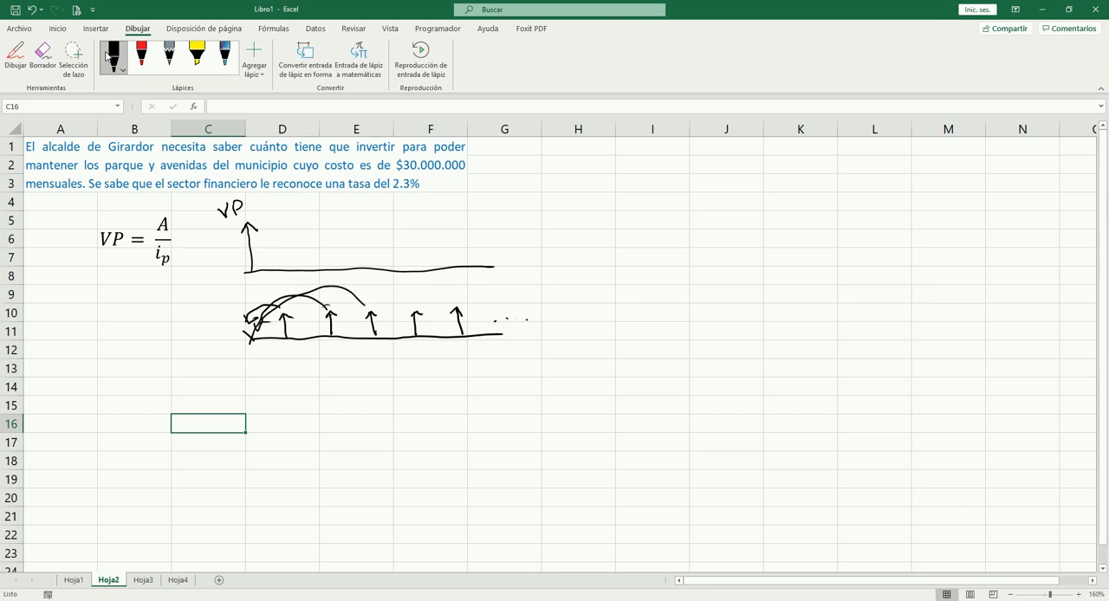
Step: Handwrite VP = VF/(1+ip)^n below the second timeline and add a check mark beside each timeline
mouse_move(325, 370)
mouse_down()
mouse_move(341, 383)
mouse_move(397, 358)
mouse_up()
mouse_move(408, 366)
mouse_down()
mouse_move(414, 351)
mouse_move(425, 362)
mouse_move(383, 395)
mouse_move(396, 392)
mouse_up()
drag(403, 385, 411, 388)
mouse_move(424, 373)
mouse_down()
mouse_move(435, 385)
mouse_move(448, 358)
mouse_up()
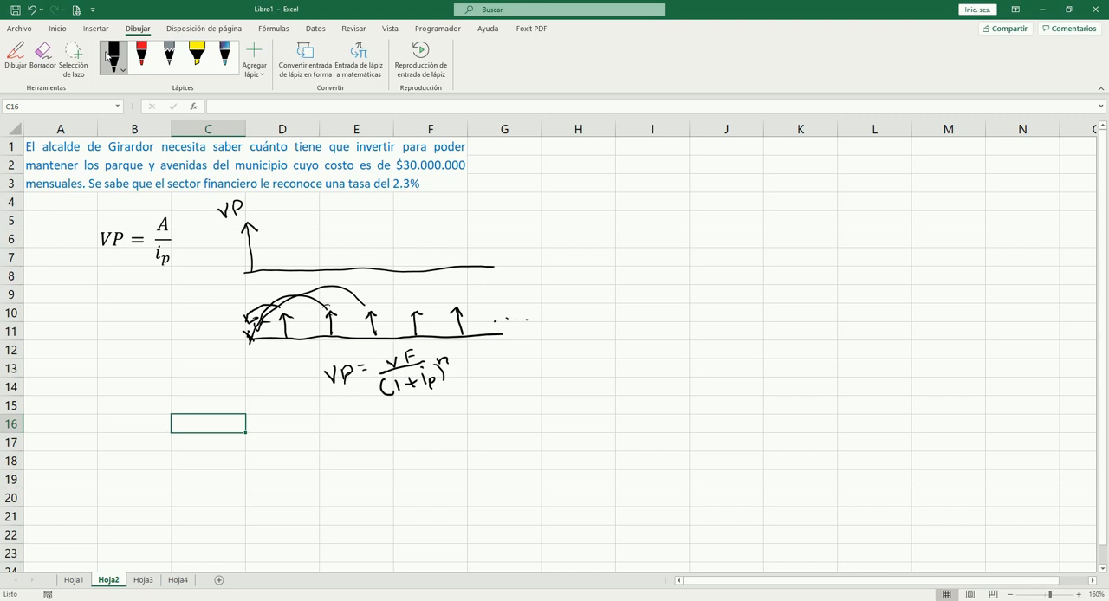
drag(494, 235, 510, 220)
drag(505, 301, 522, 291)
Step: Stop inking and enter the label "VP =" in cell A14
click(108, 56)
click(79, 387)
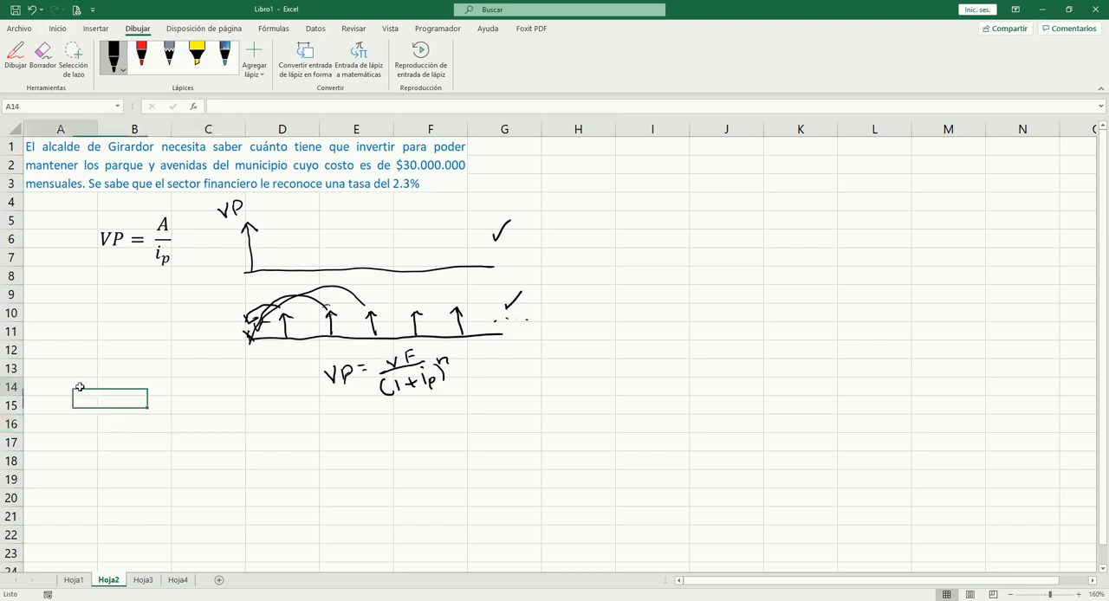
text(VP)
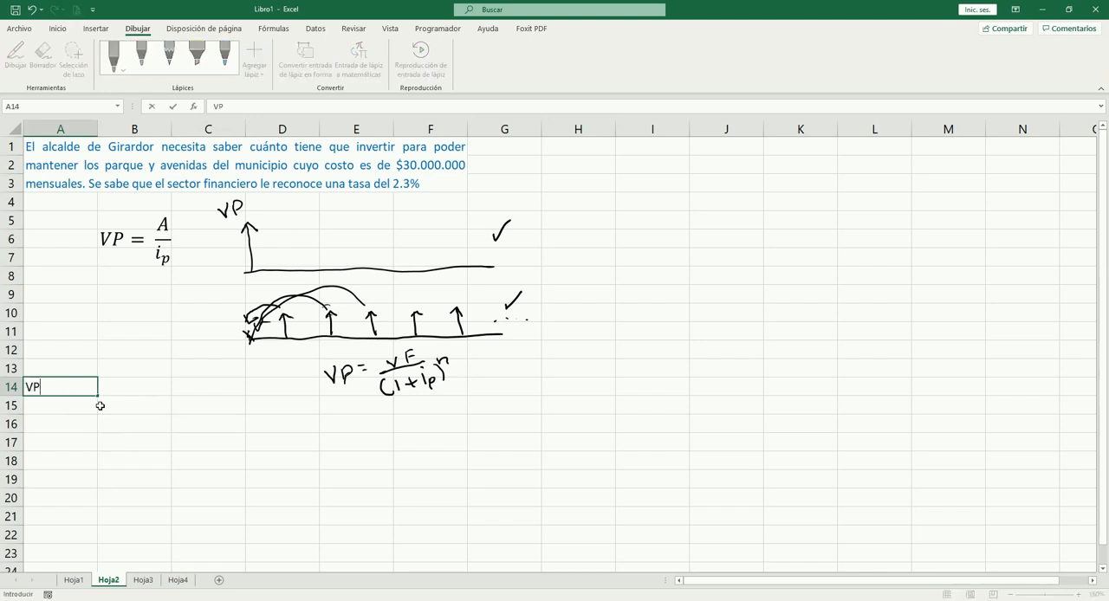
text( =)
key(Tab)
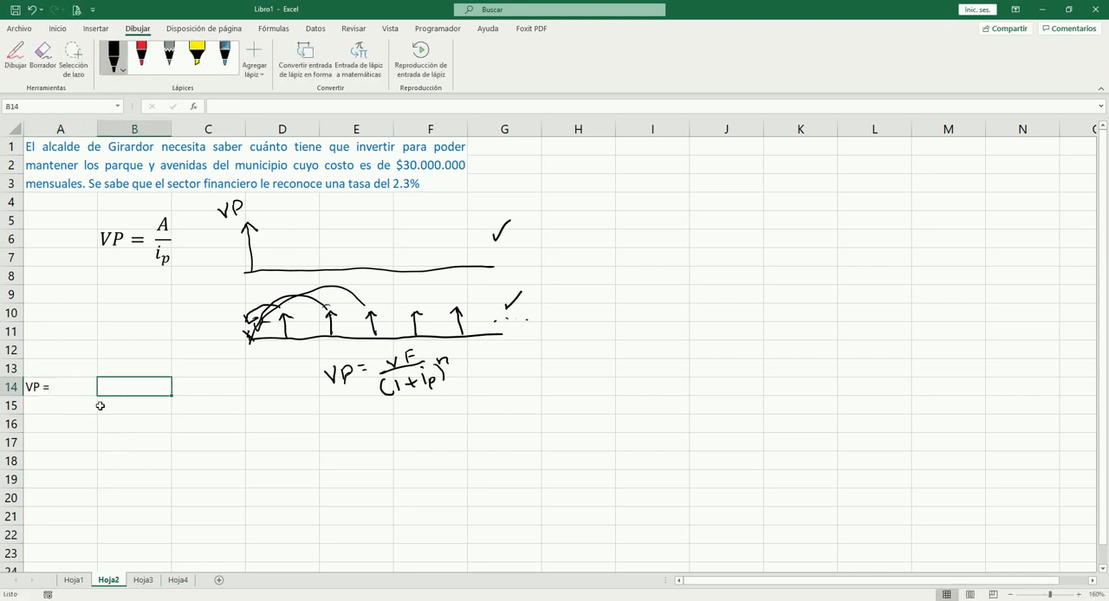
text(=)
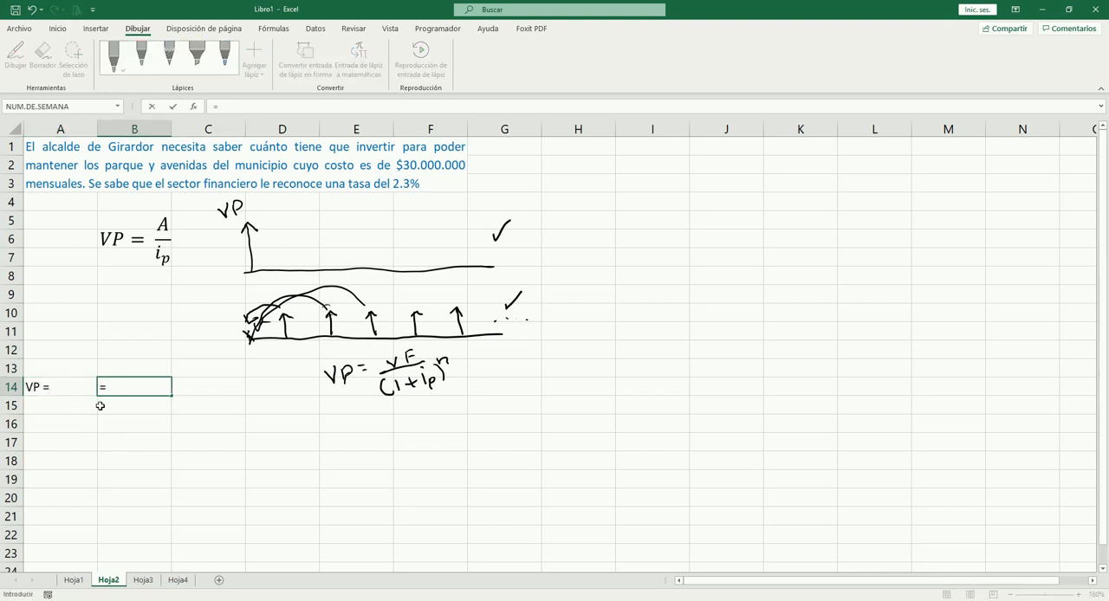
text(30)
key(Escape)
Step: Enter the label "A =" in A10 and the annuity 30,000,000 in B10
key(Left)
key(Up)
key(Up)
key(Up)
key(Up)
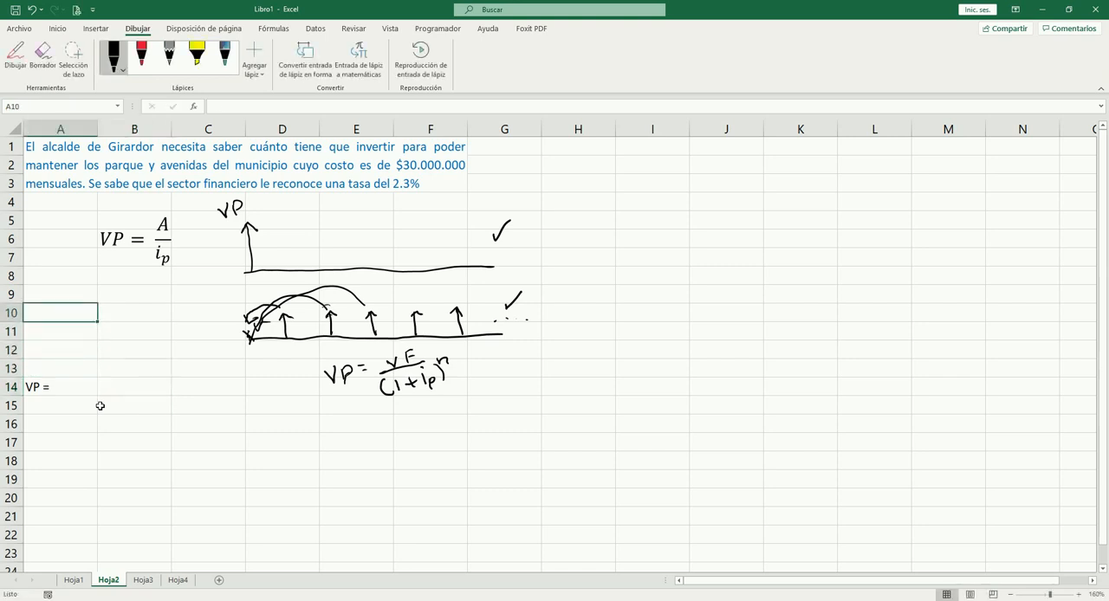
text(A =)
key(Tab)
text(30000000)
key(Return)
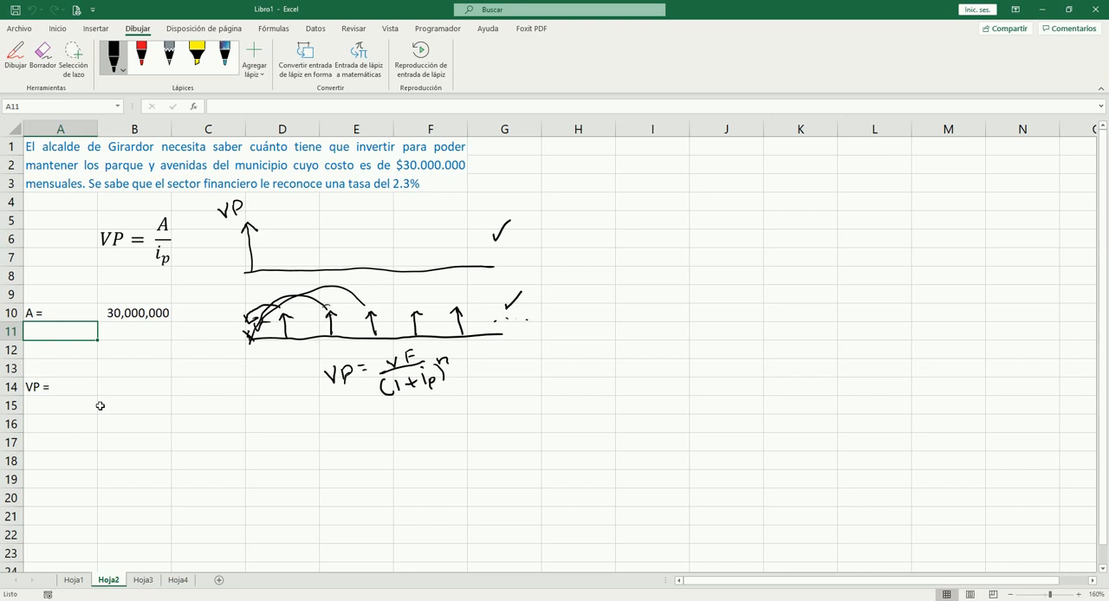
Step: Enter the label "i =" in A11 and the rate 2.3% in B11
text(i =)
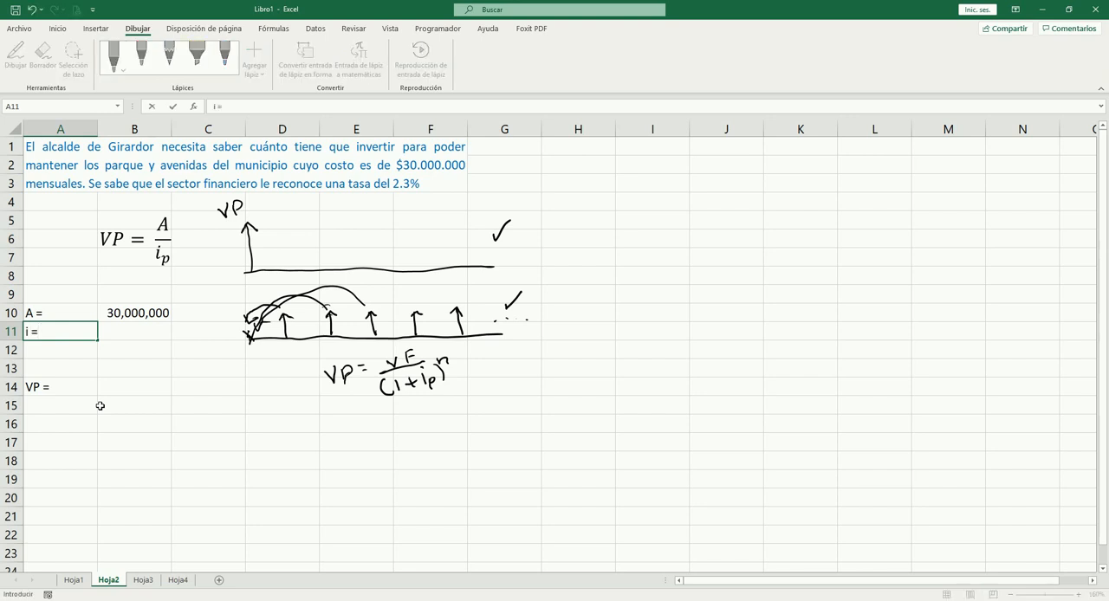
key(Tab)
text(2.3)
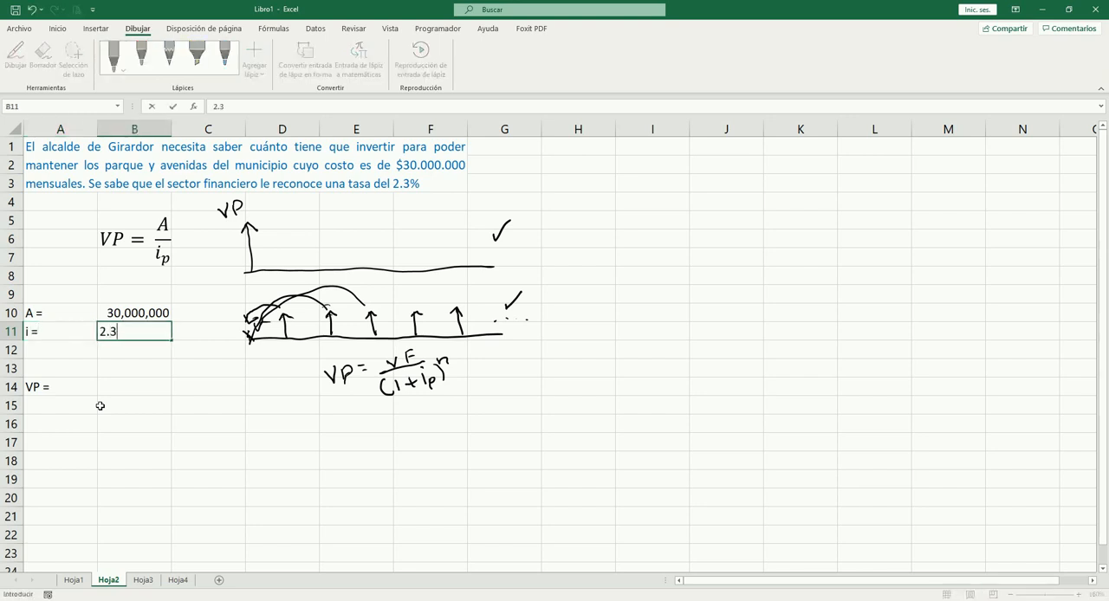
text(%)
key(Tab)
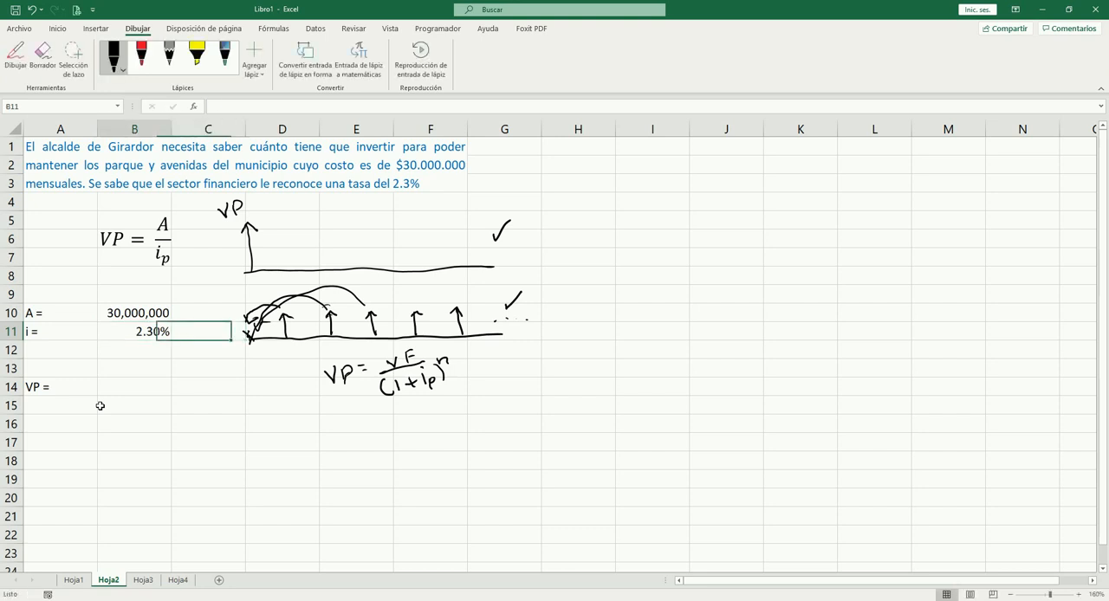
Step: Calculate the present value in B14 with =B10/B11 and format it with thousands separators and no decimals
key(Left)
key(Down)
key(Down)
key(Down)
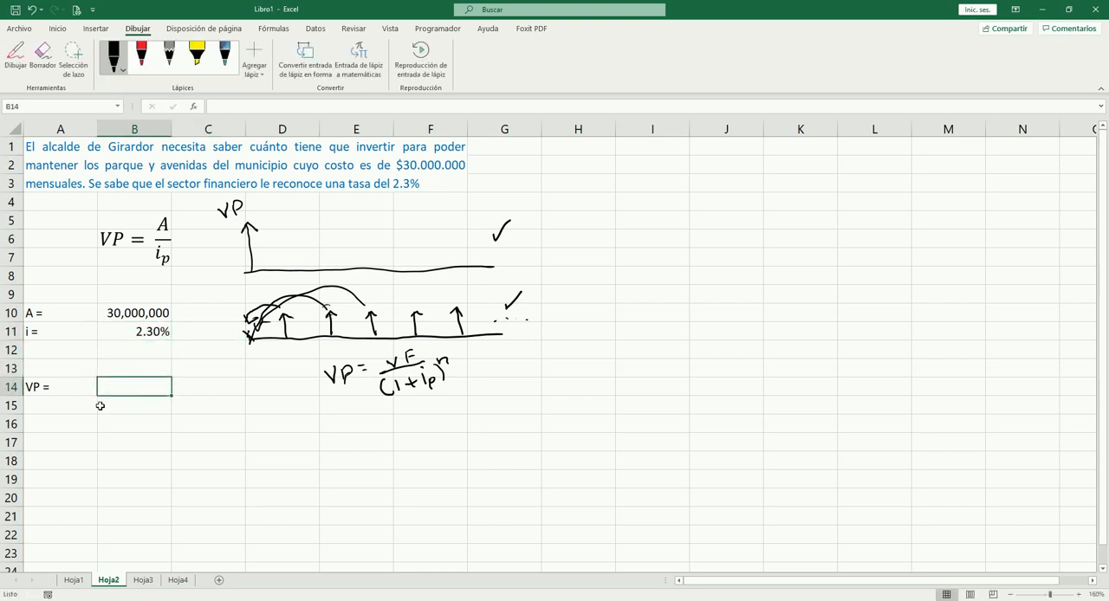
text(=)
key(Up)
key(Up)
key(Up)
key(Up)
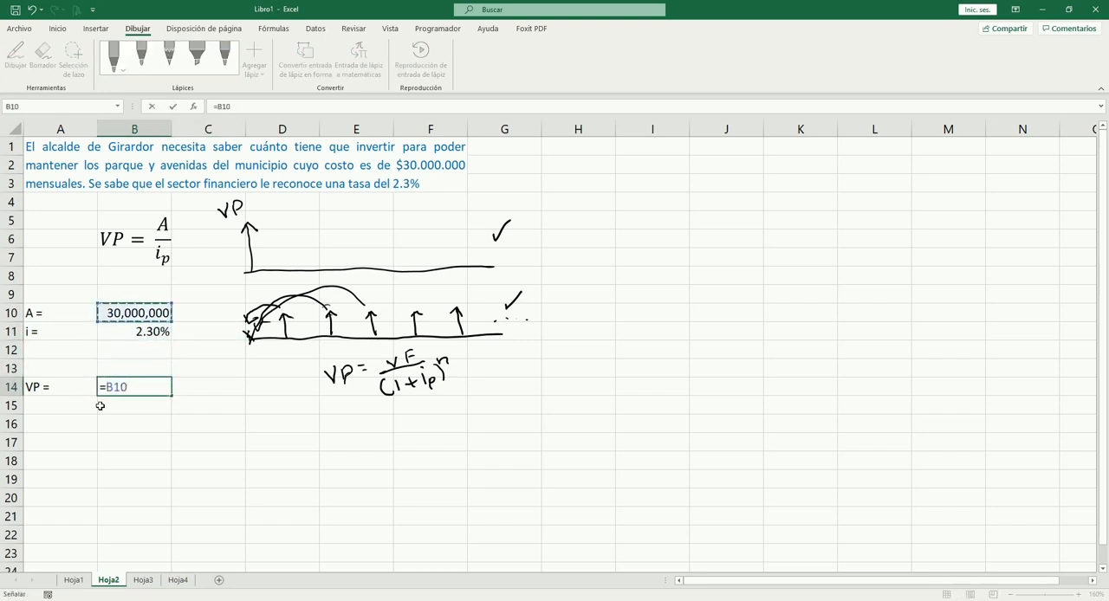
text(/)
key(Up)
key(Up)
key(Up)
key(Tab)
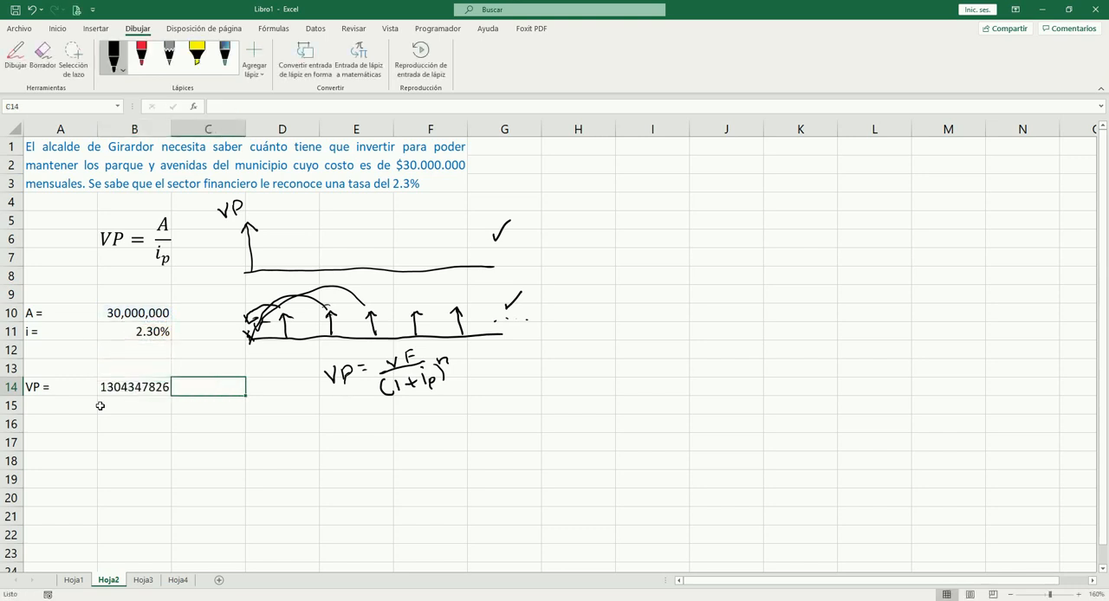
key(Left)
key(ctrl+shift+1)
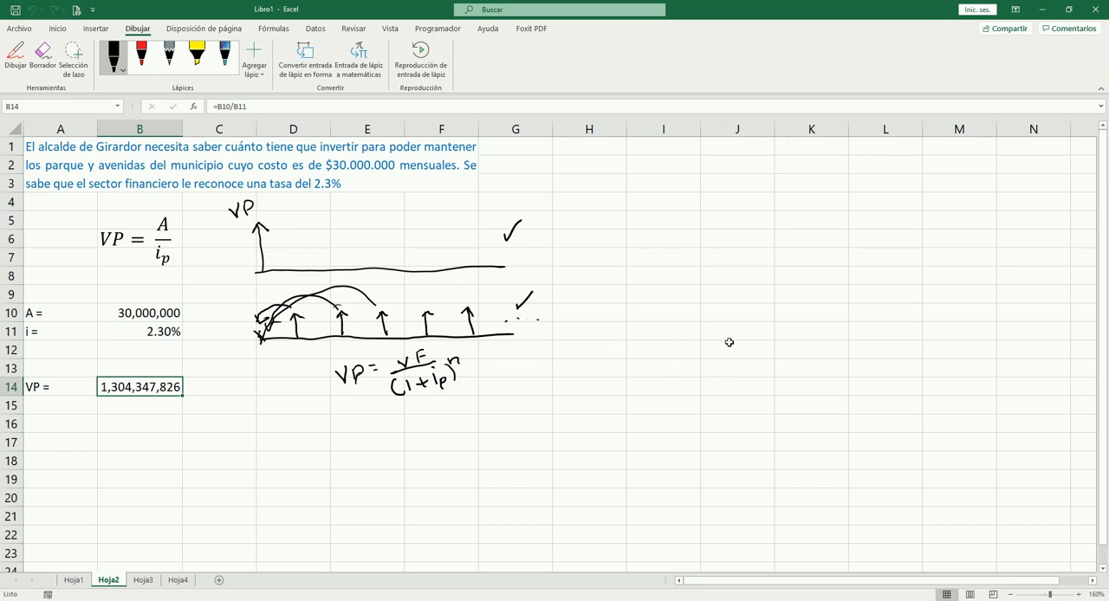
Step: Switch to sheet Hoja3 and examine the A and G values and the numbered periods of the cash flow diagram
key(ctrl+Page_Down)
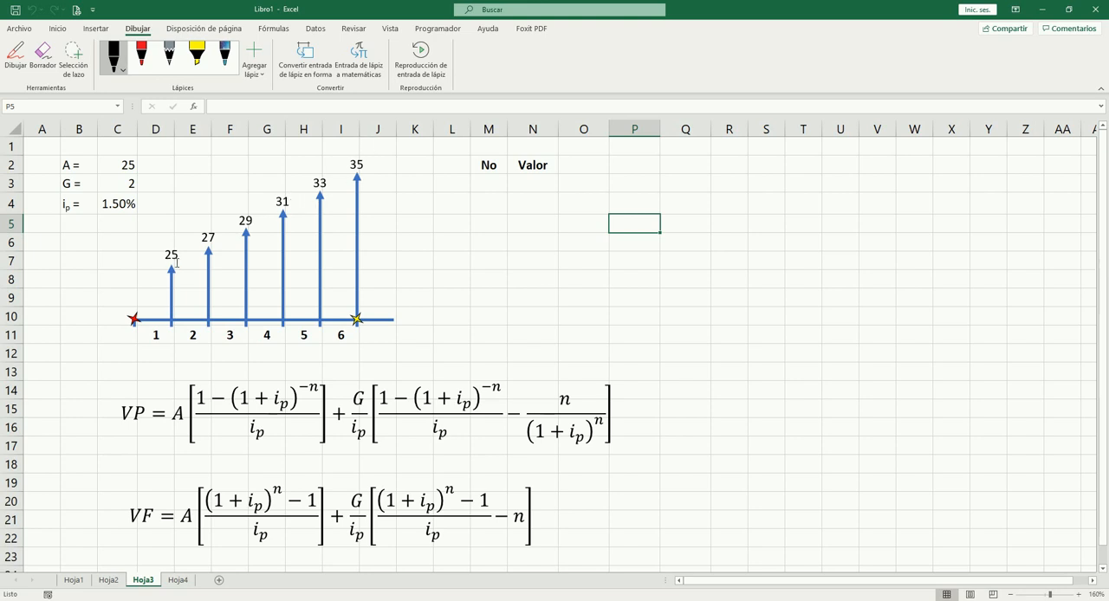
click(128, 165)
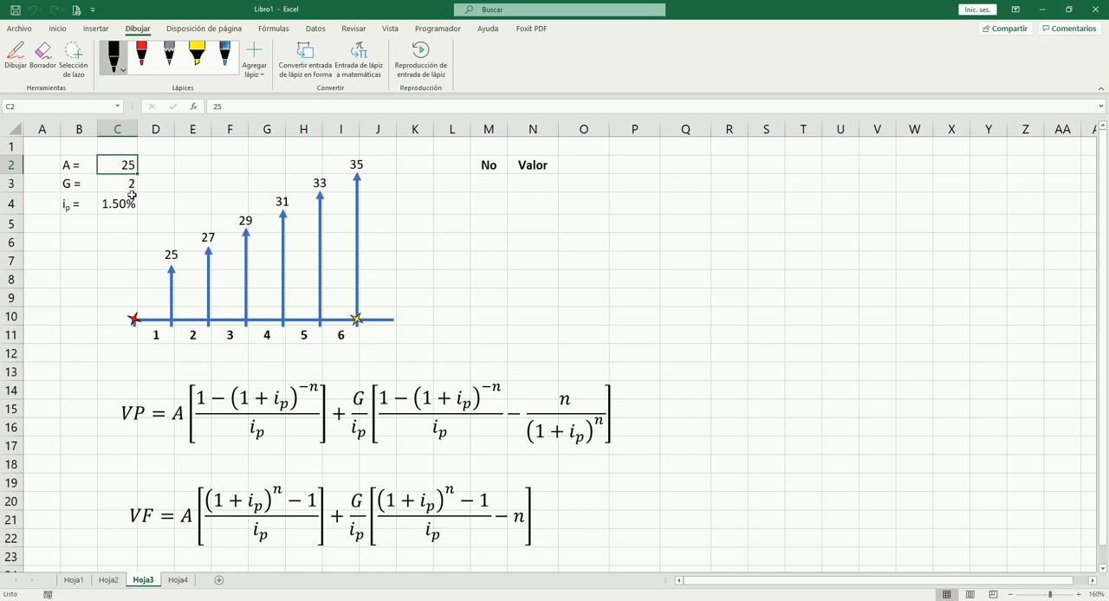
click(130, 188)
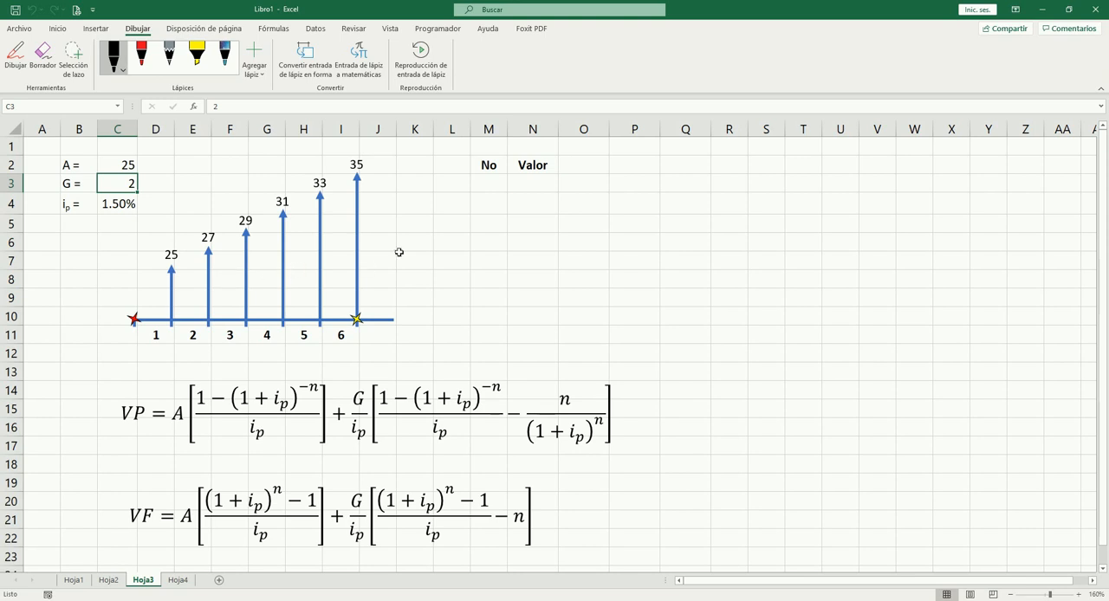
click(481, 260)
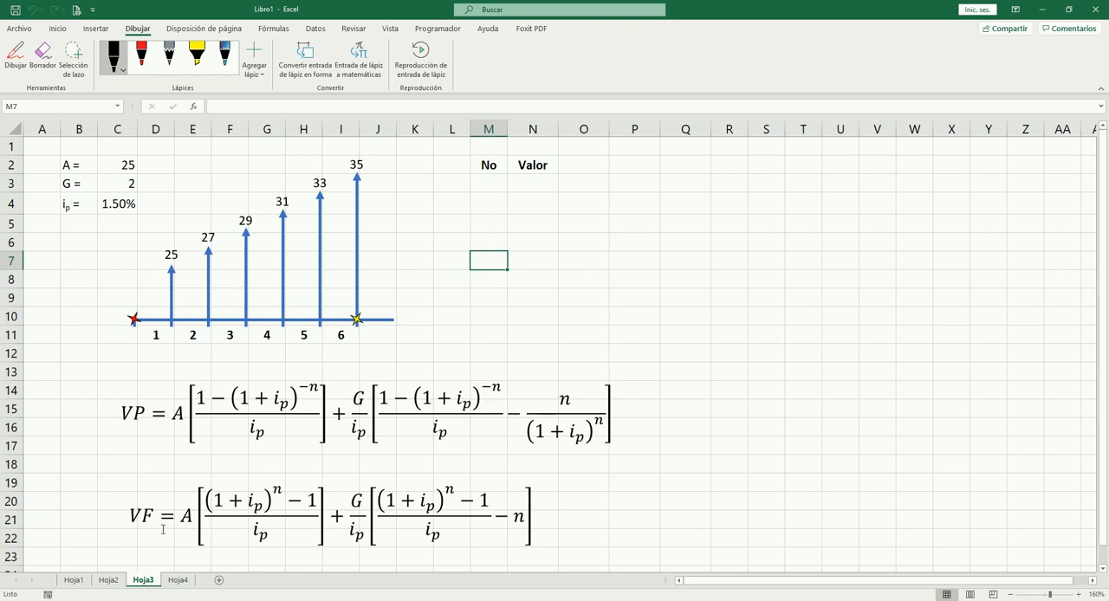
click(155, 338)
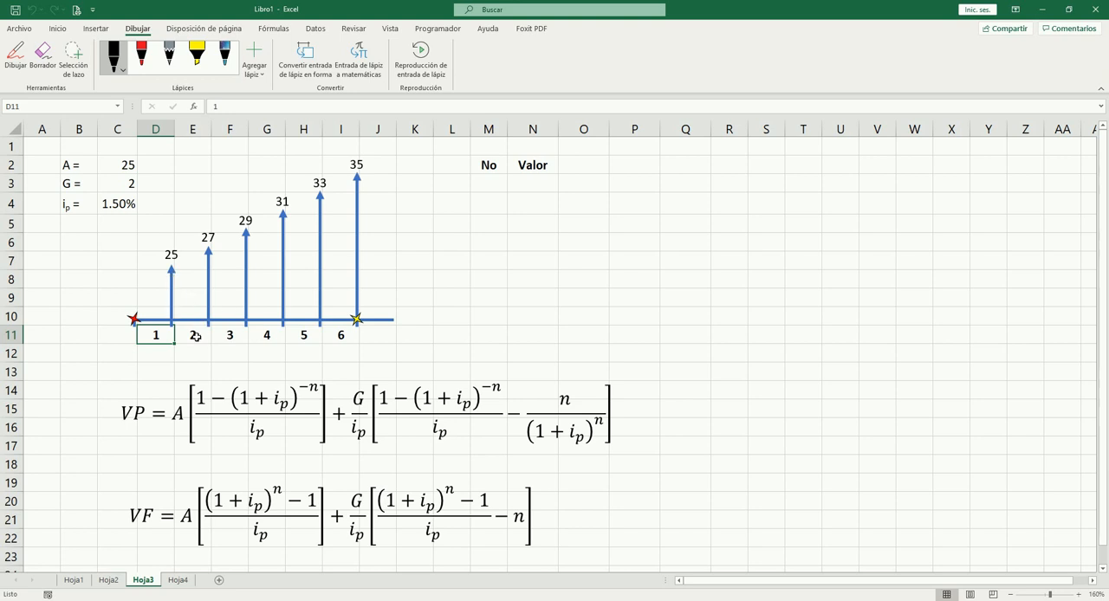
click(198, 335)
click(338, 336)
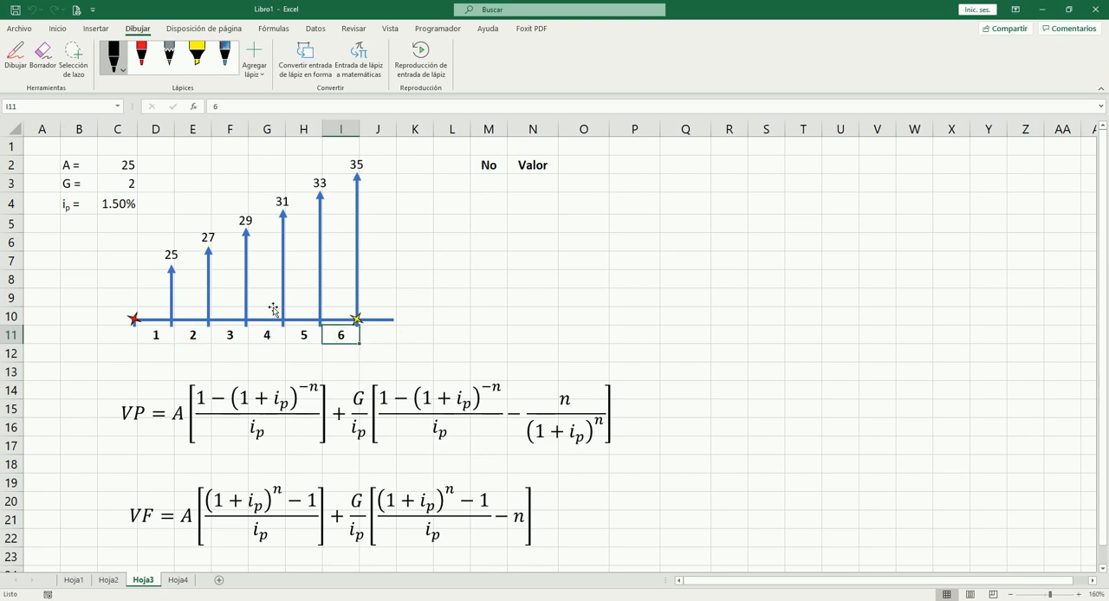
Step: Enter the label "n =" in B5 and the number of periods 6 in C5
click(84, 224)
text(n =)
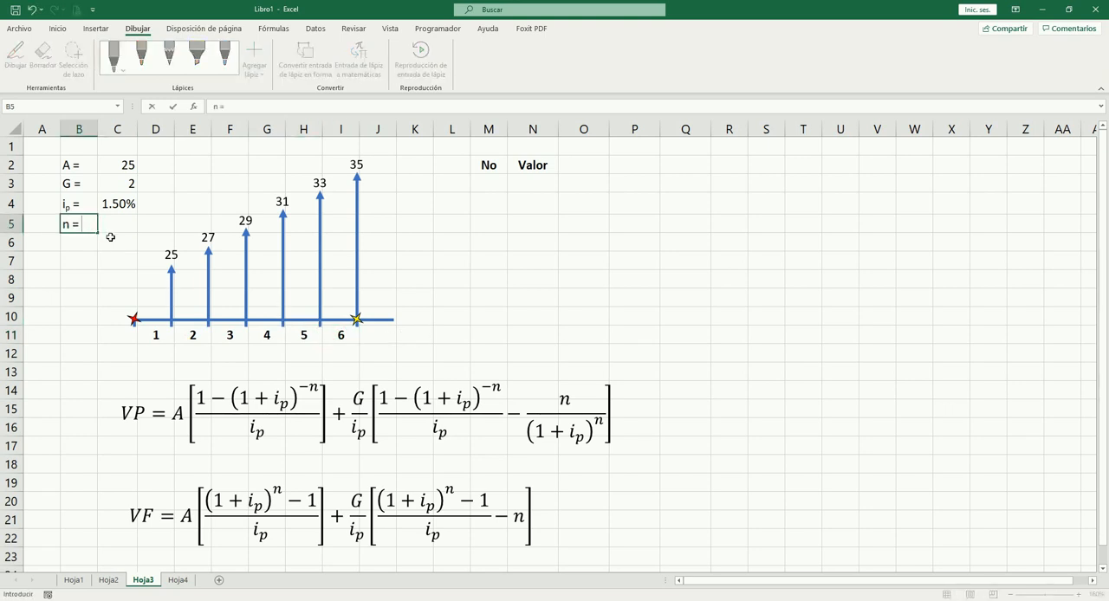
key(Tab)
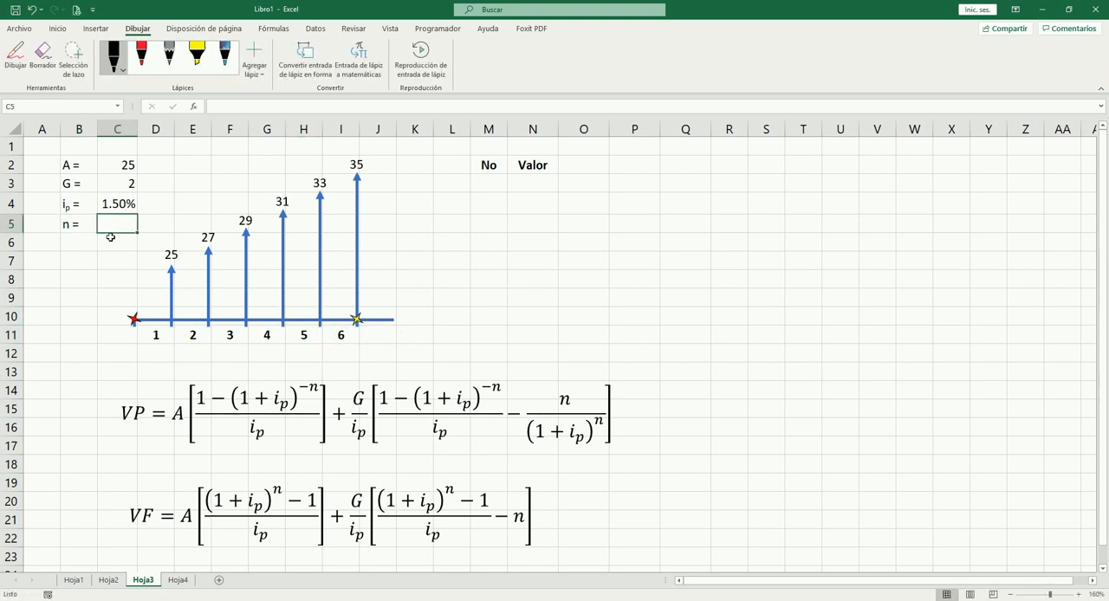
text(6)
key(Tab)
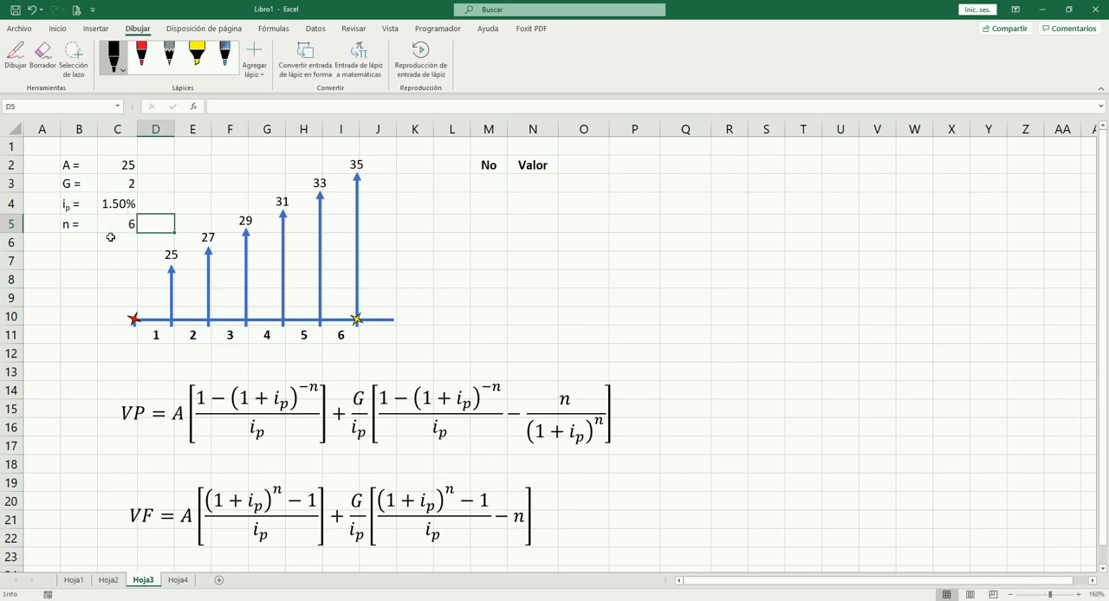
Step: Fill the No column from M3 to M8 with 1, 2, 3, 4, 5 and 7
click(497, 182)
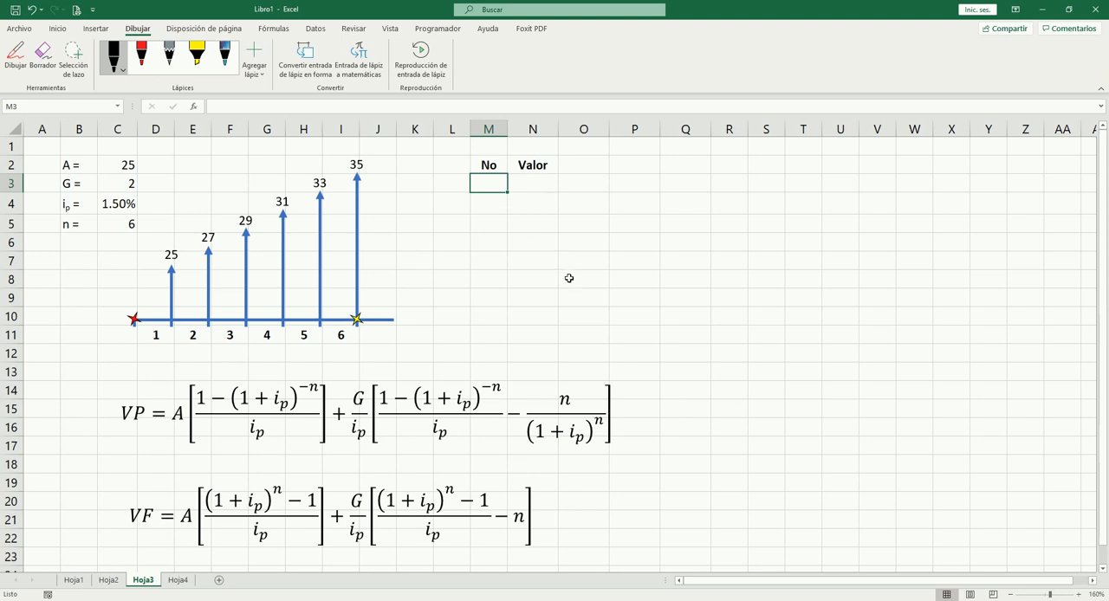
text(1)
key(Return)
text(2)
key(Return)
text(3)
key(Return)
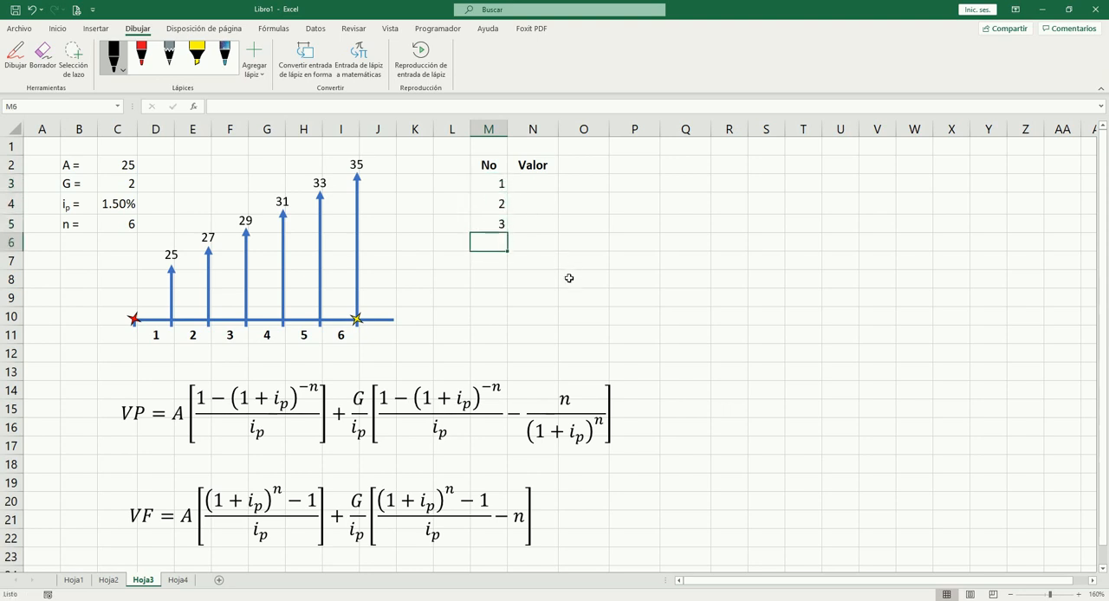
text(4)
key(Return)
text(5)
key(Return)
text(7)
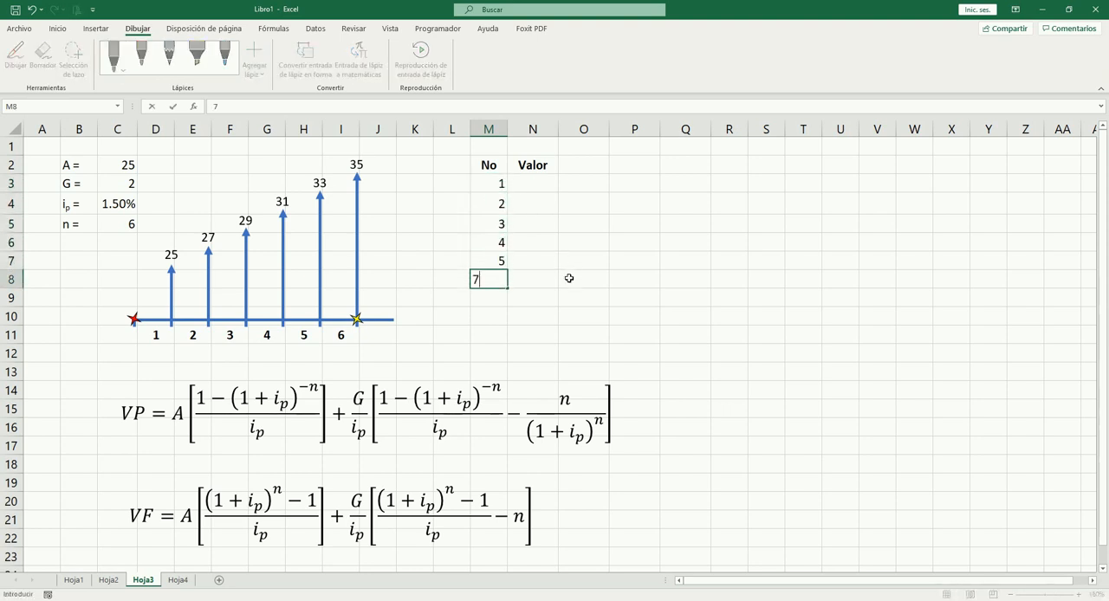
Step: Enter 25 as the first payment in N3 under Valor
key(Right)
key(Up)
key(Up)
key(Up)
key(Up)
key(Up)
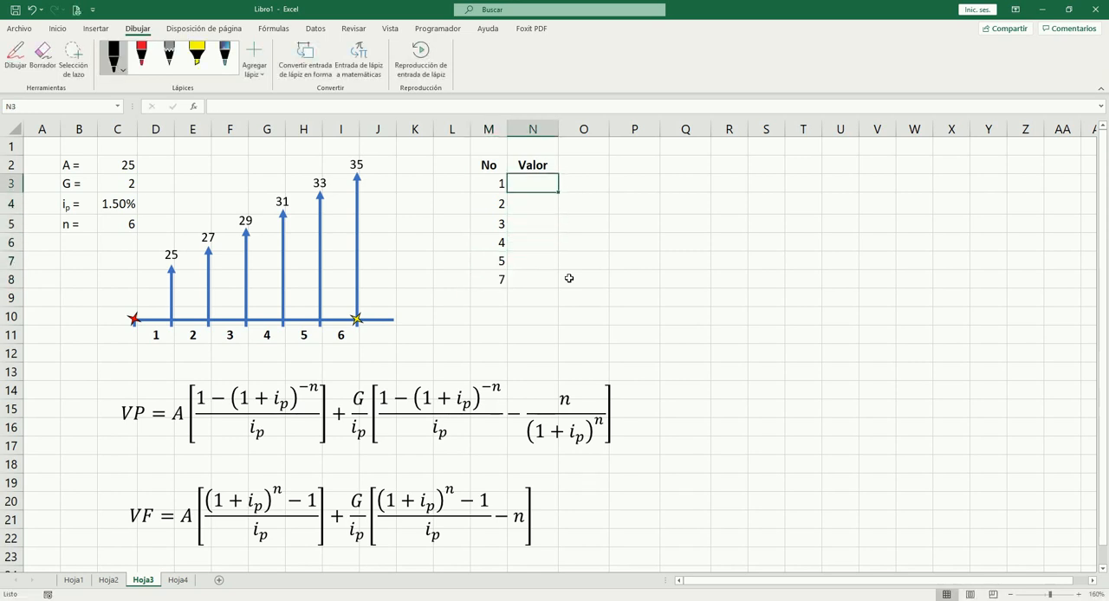
text(25)
key(Right)
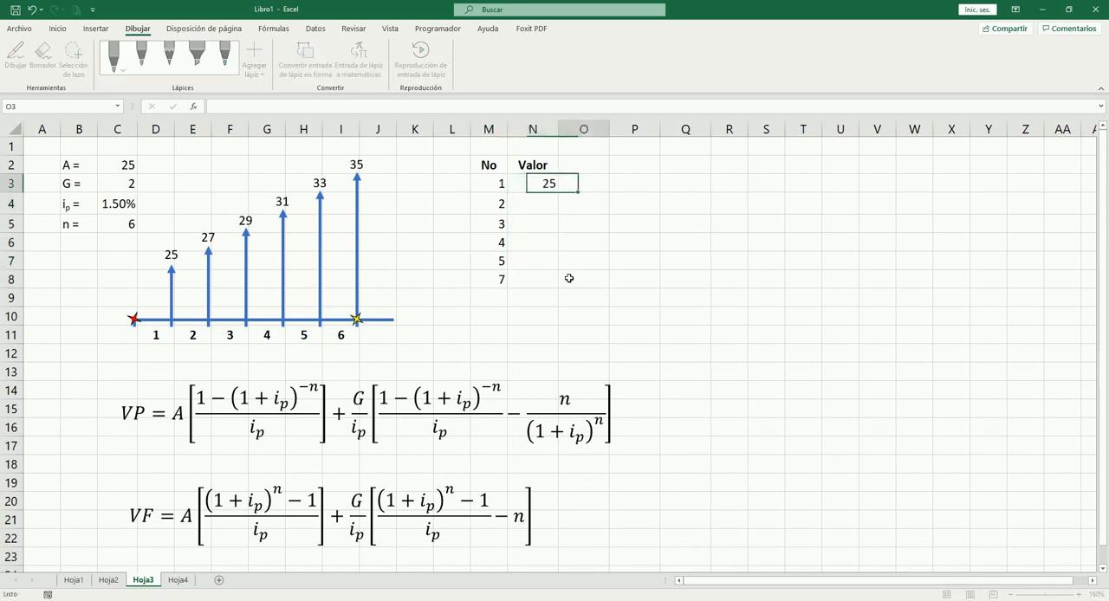
key(Left)
drag(497, 183, 531, 195)
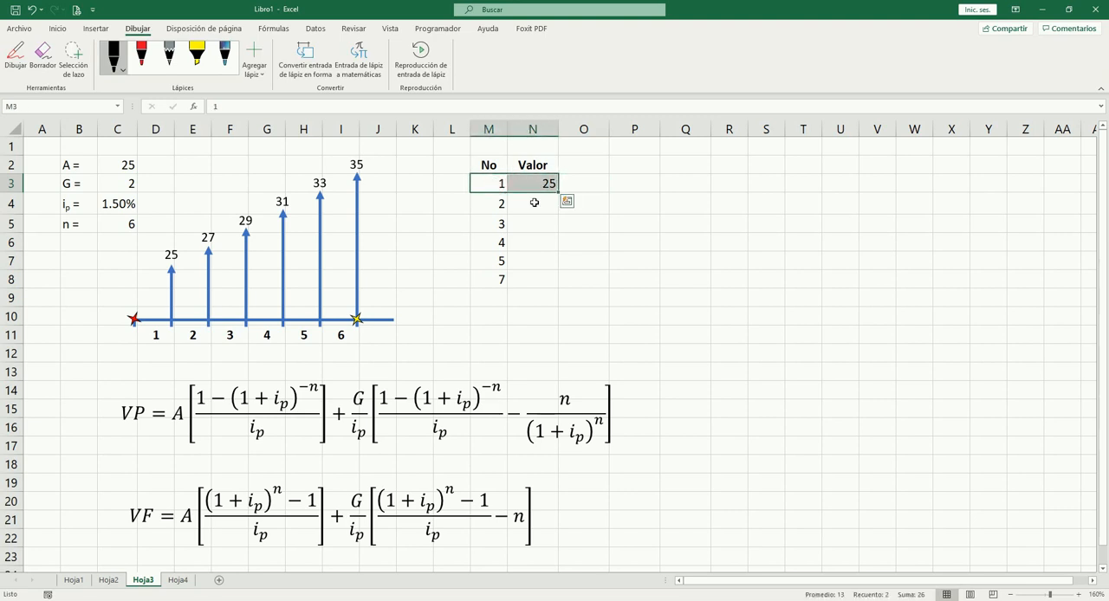
click(536, 204)
click(549, 185)
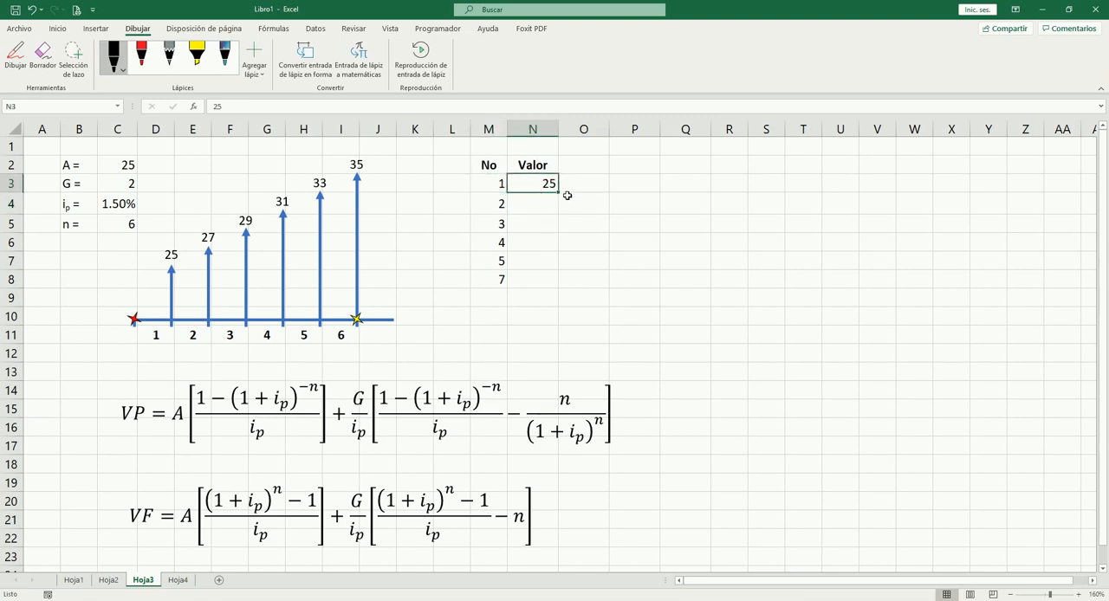
click(489, 184)
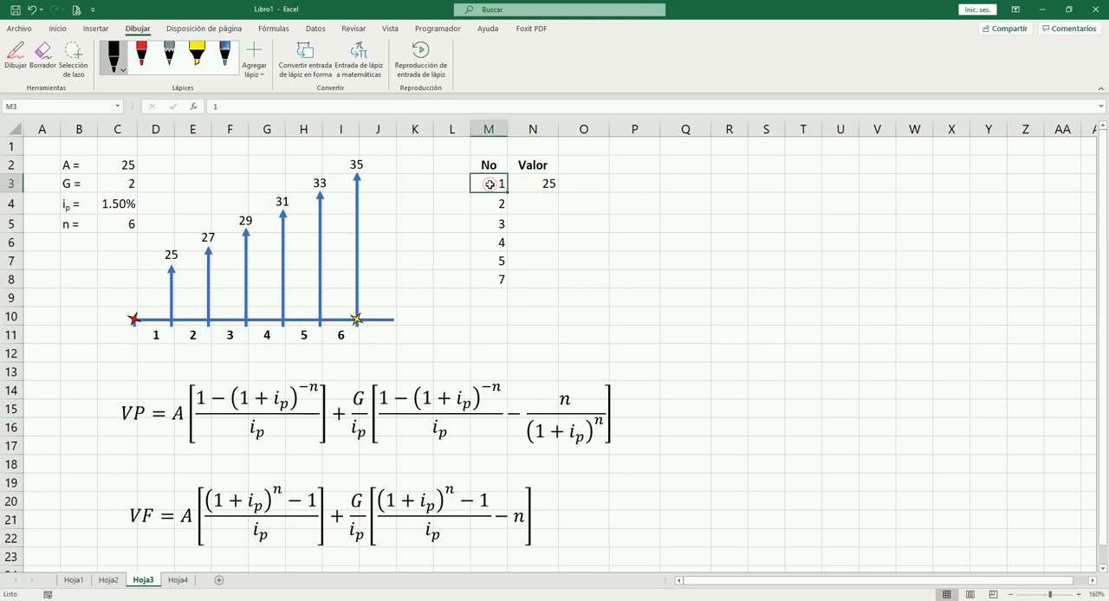
Step: Calculate the second payment in N4 with =+N3+$C$3, adding the gradient to the previous payment
click(542, 206)
text(+)
key(Up)
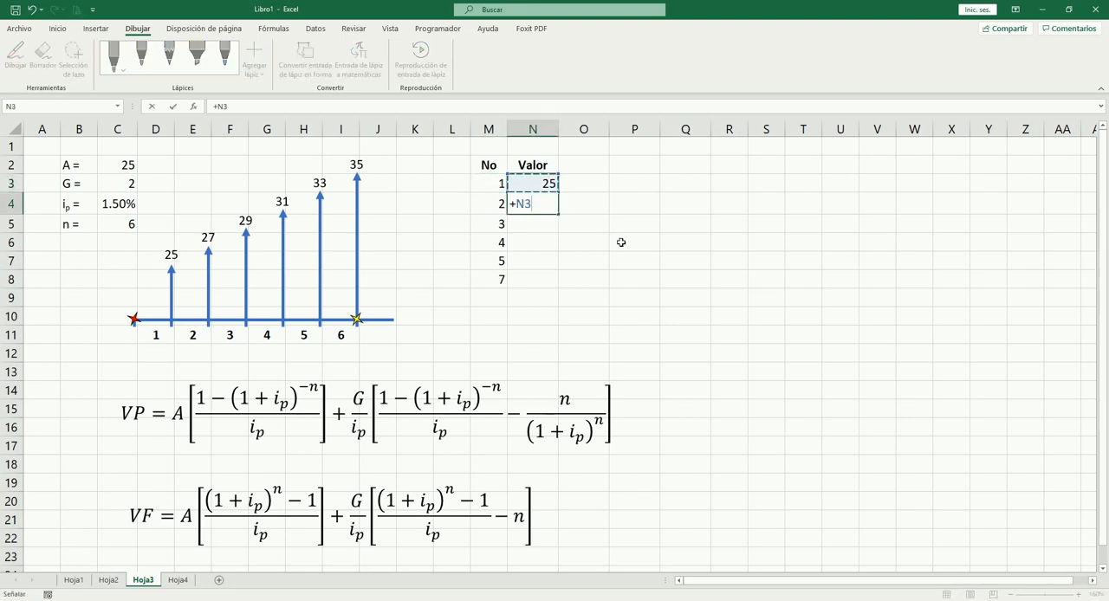
text(+)
click(118, 182)
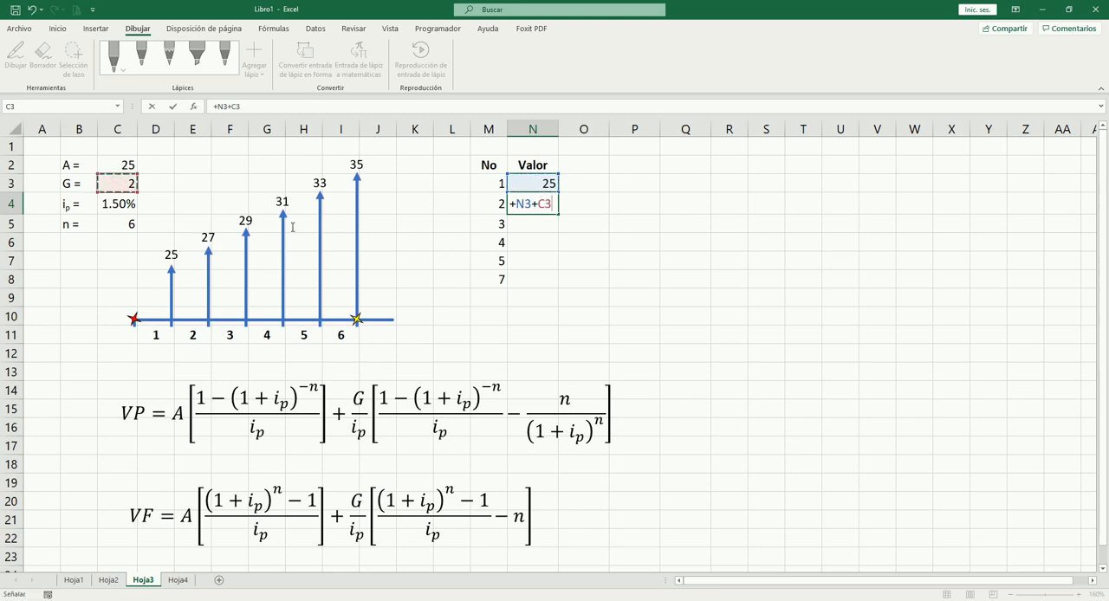
key(ctrl+Return)
Step: Copy the payment formula from N4 into N5:N8 and go through the copied formulas
key(ctrl+c)
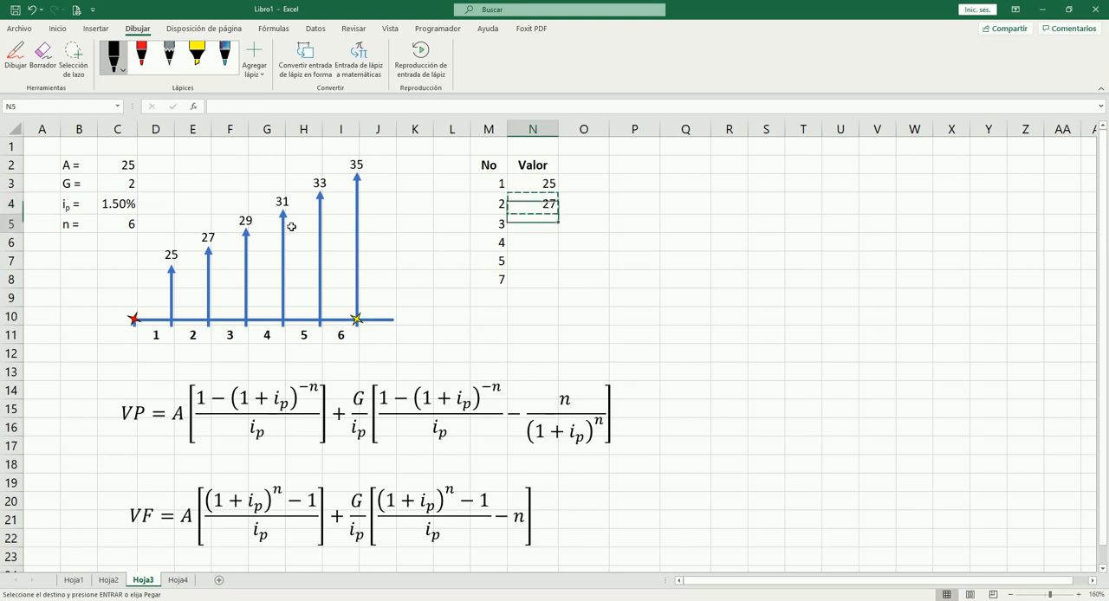
key(Down)
key(shift+Down)
key(shift+Down)
key(shift+Down)
key(Return)
key(Up)
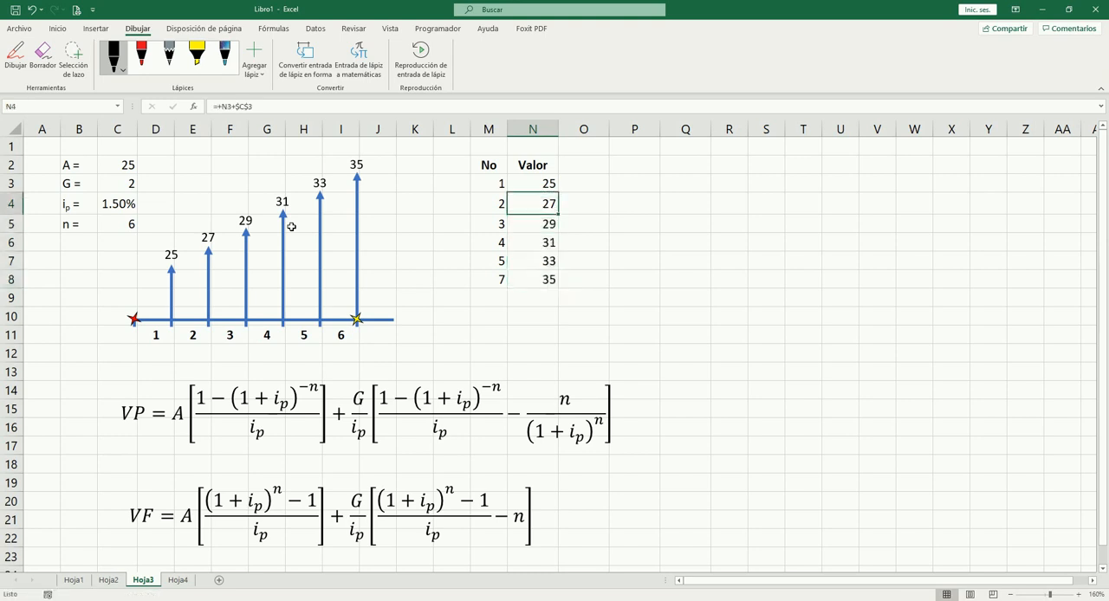
key(Down)
key(Down)
key(Down)
key(Down)
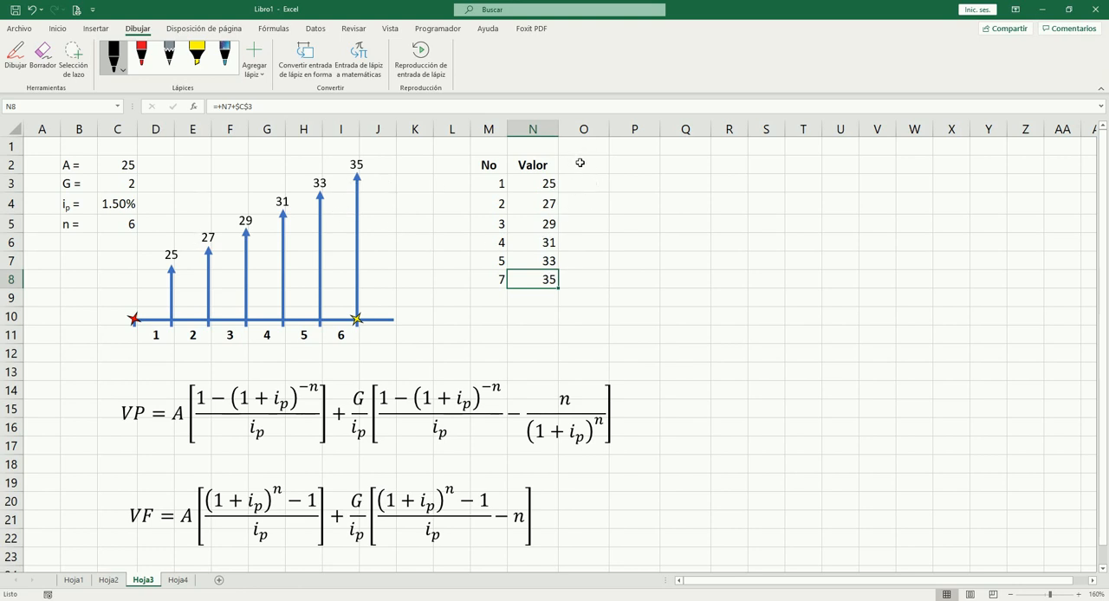
Step: Add the column header "VP" in O2 and format it bold and centered
click(580, 163)
text(V)
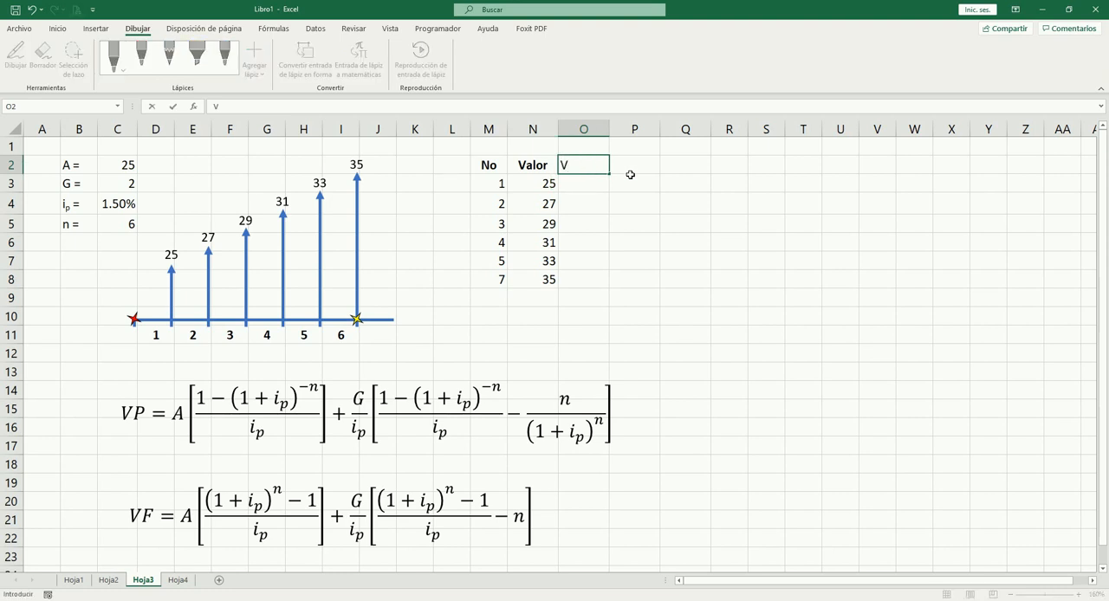
text(P)
click(630, 175)
key(Left)
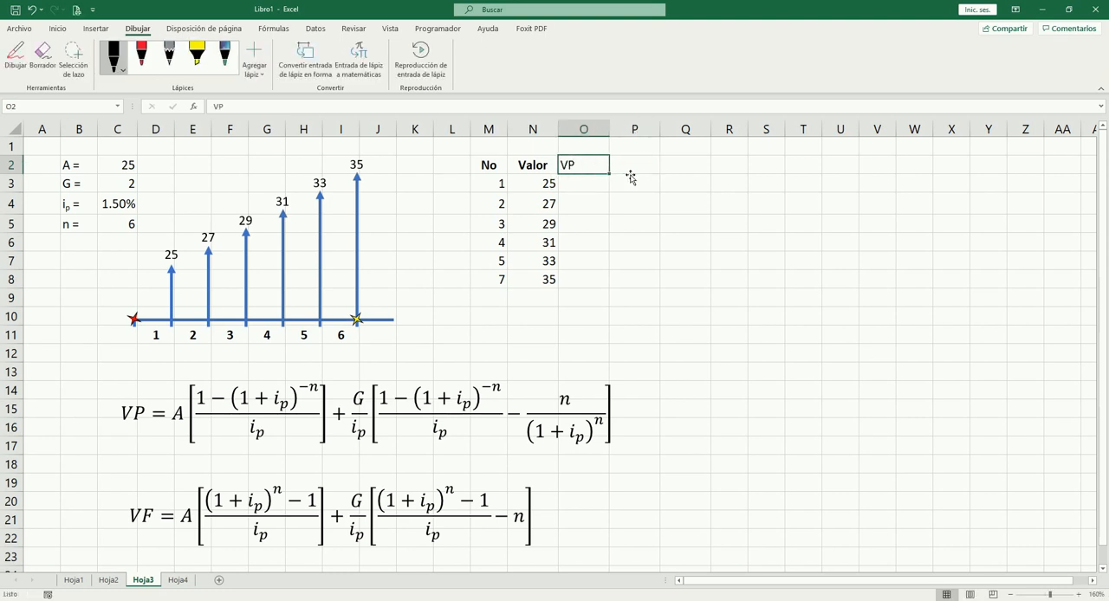
key(ctrl+n)
key(alt+o)
key(a)
key(c)
key(Down)
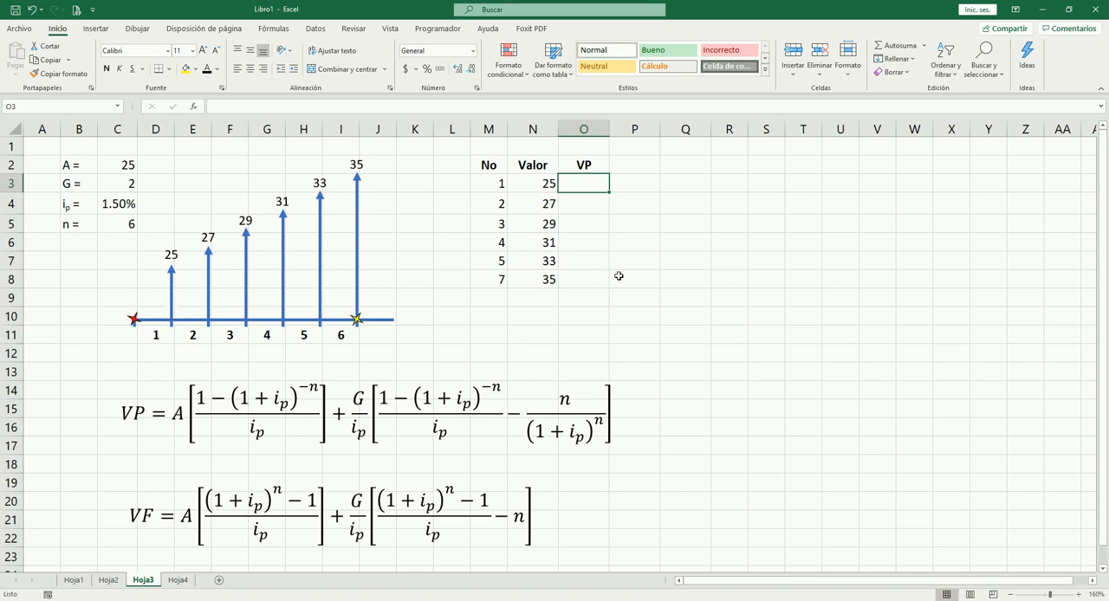
Step: Calculate the first payment's present value in O3 with =N3/(1+C4)^1
text(=)
key(Left)
text(/)
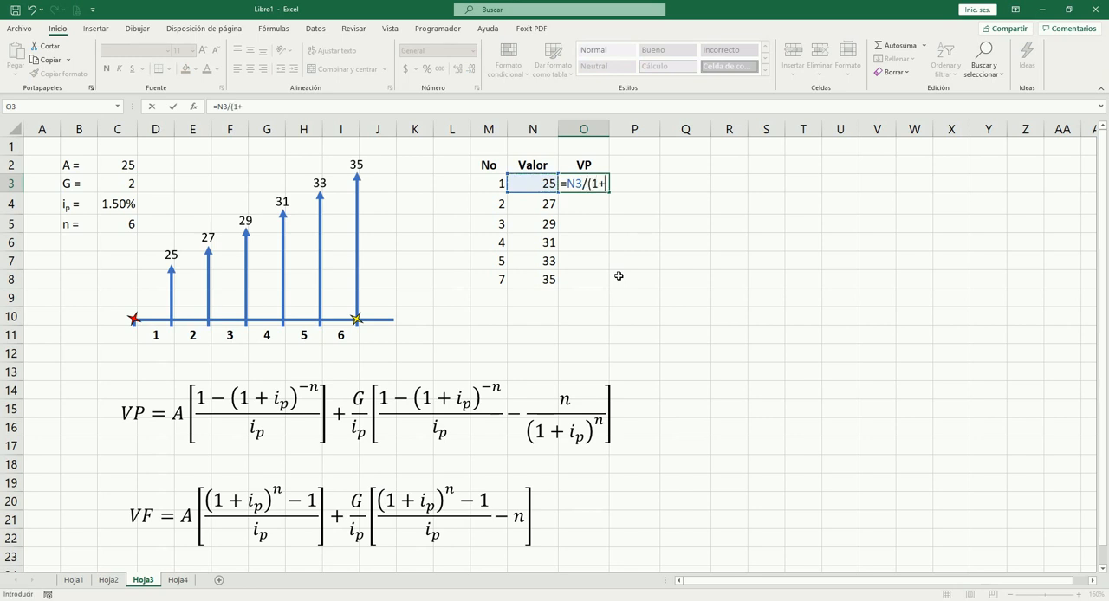
click(127, 205)
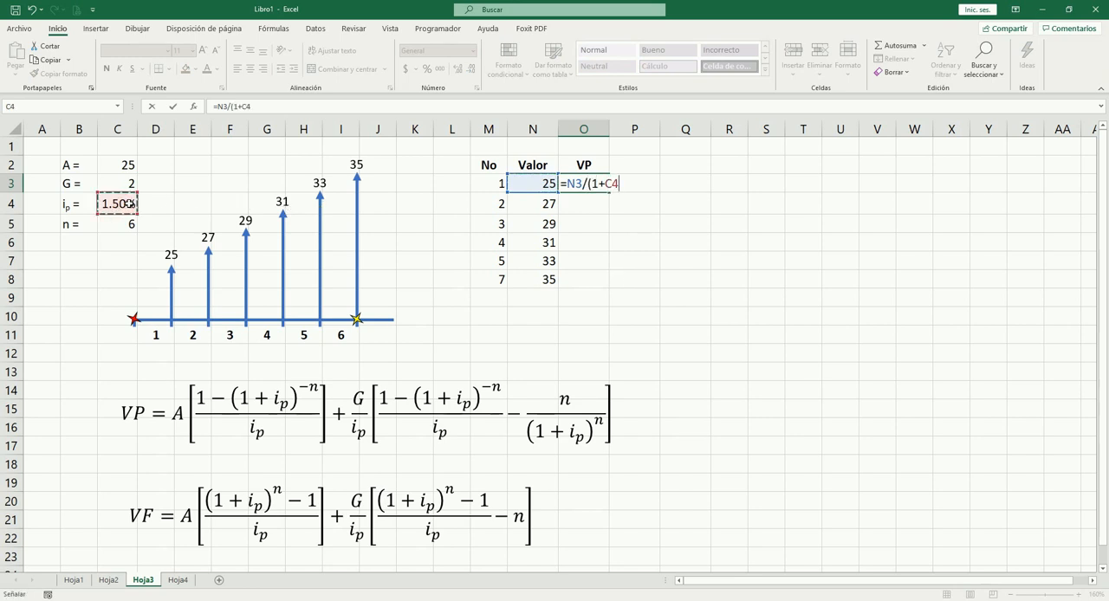
text()^1)
key(ctrl+Return)
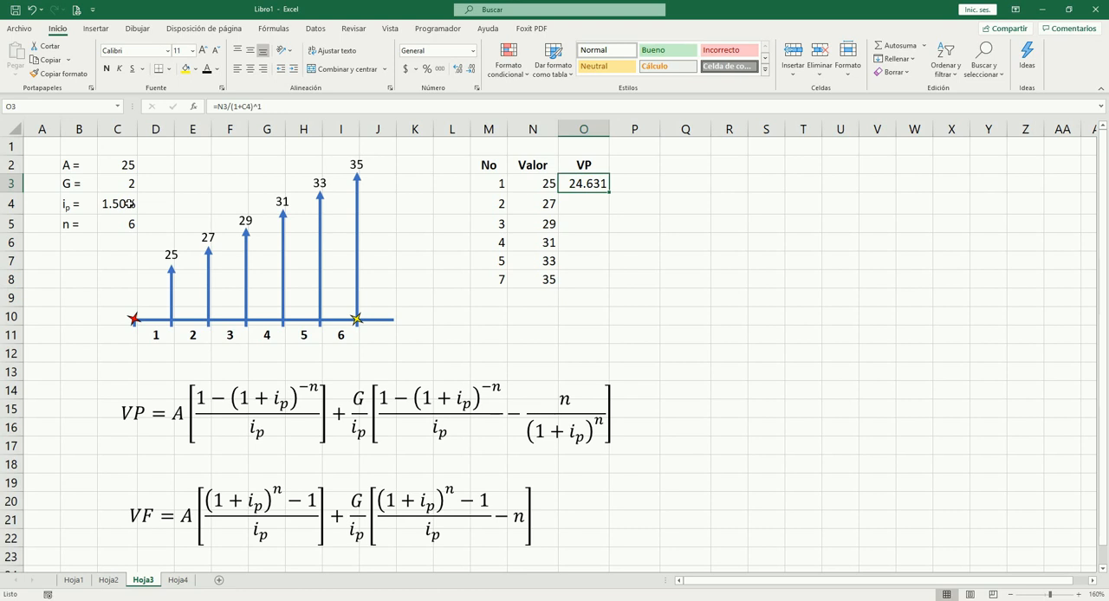
Step: Replace the fixed exponent in O3's formula with the period number in M3, giving =N3/(1+C4)^M3
key(F2)
key(BackSpace)
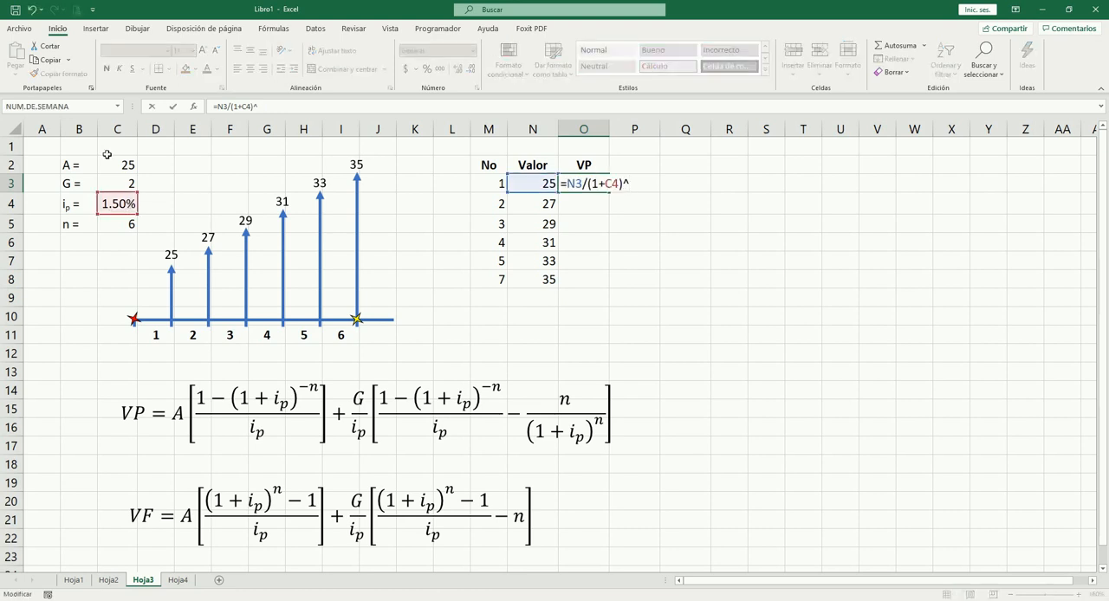
click(492, 183)
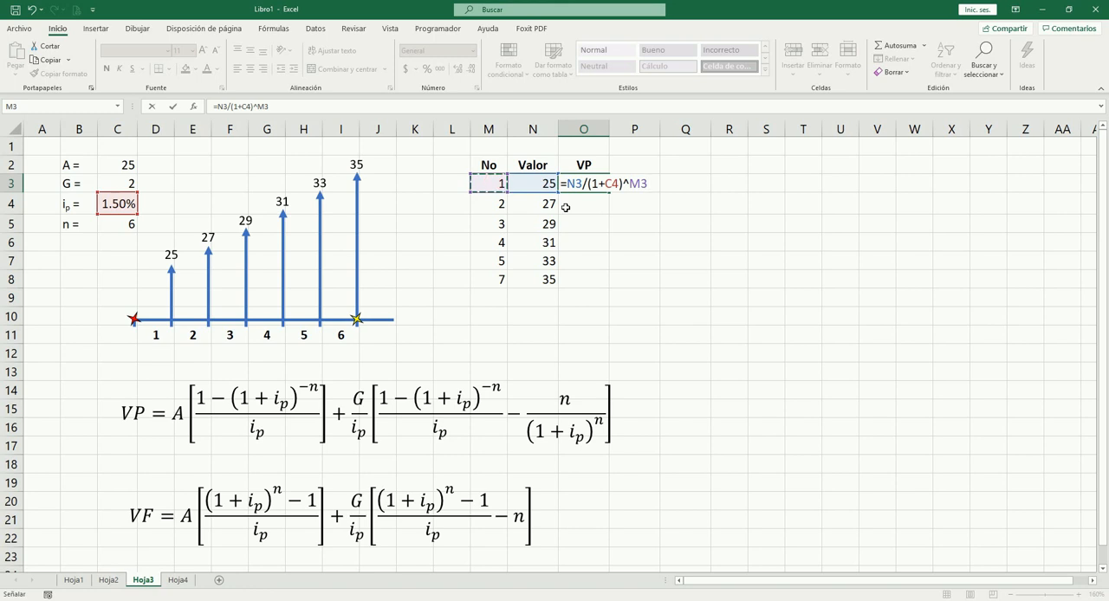
key(Tab)
key(Left)
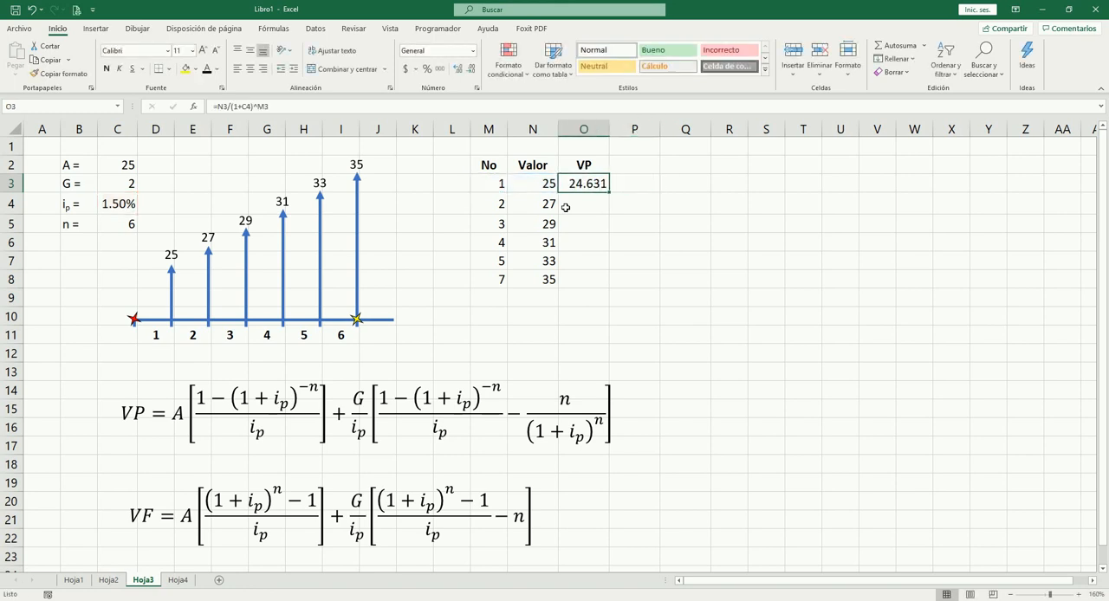
Step: Try to copy the O3 formula with its relative rate reference into O4:O8 and check the references in O4
key(ctrl+c)
drag(566, 207, 565, 280)
key(Return)
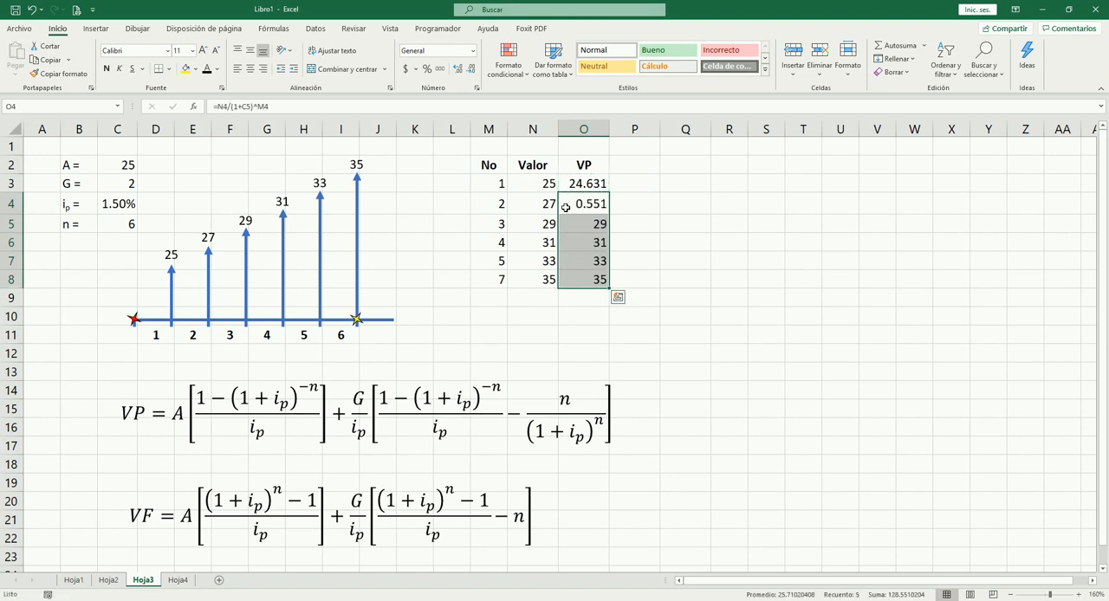
key(F2)
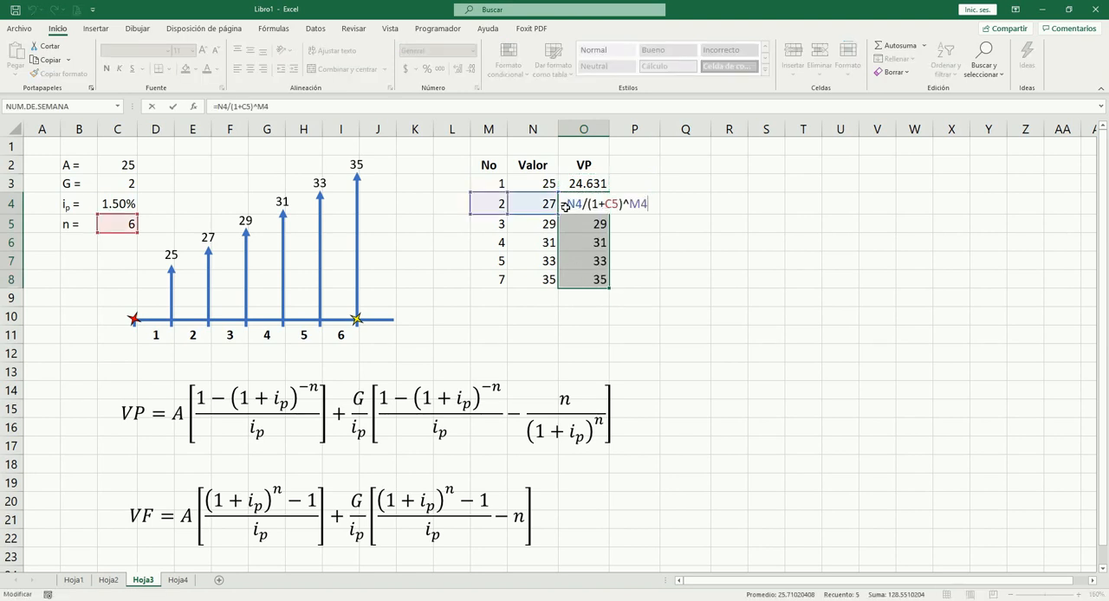
key(Escape)
Step: Make the rate reference in O3 absolute so the formula reads =N3/(1+$C$4)^M3
key(Up)
key(F2)
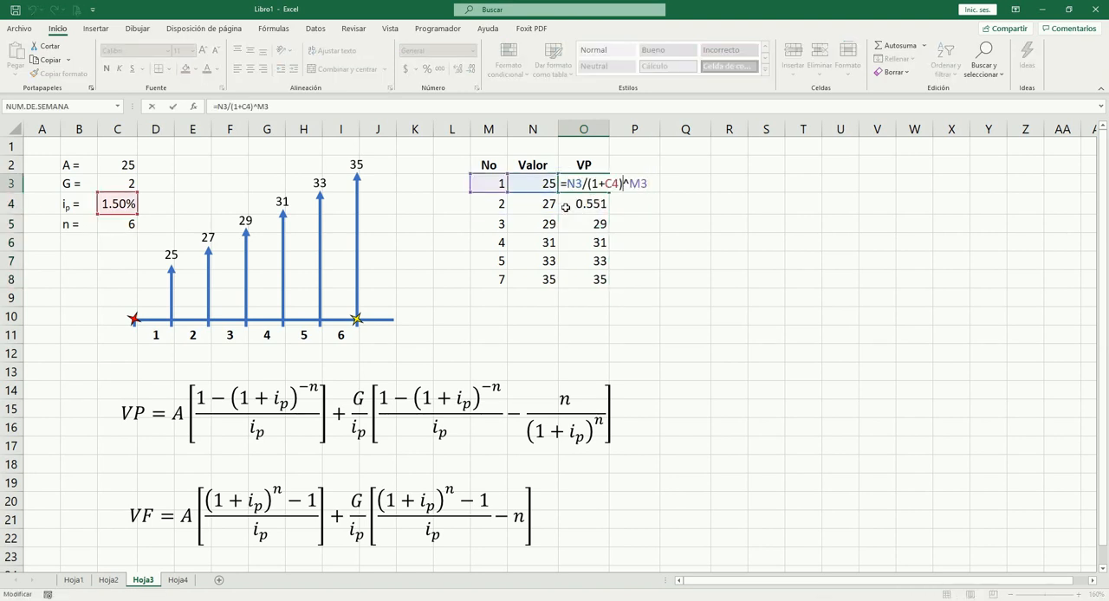
key(Left)
key(Left)
key(Left)
key(Left)
key(F4)
key(Tab)
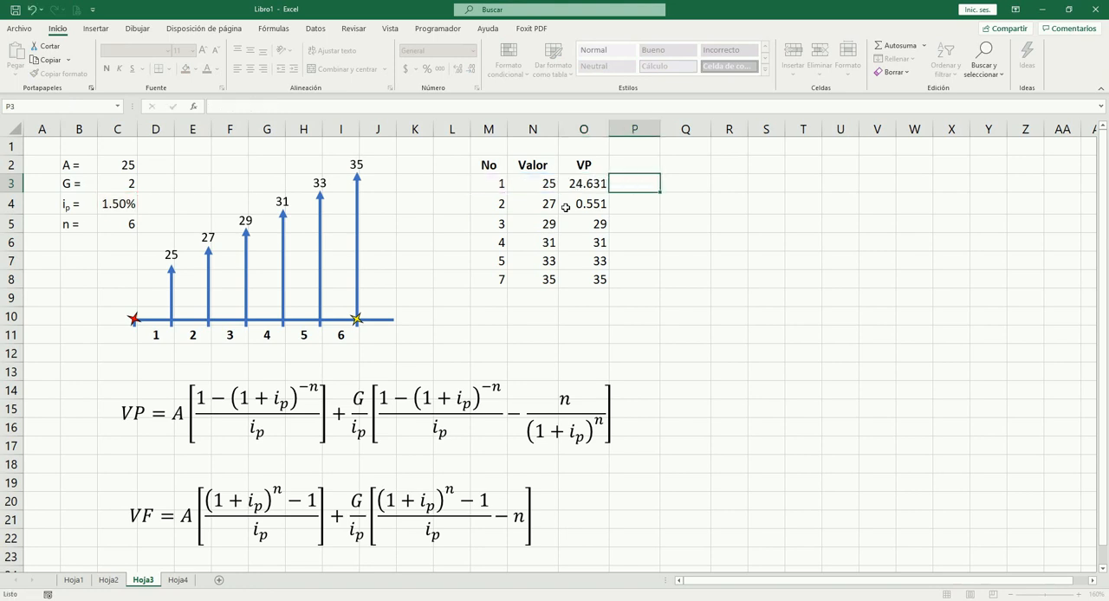
Step: Copy the present value formula with the fixed rate from O3 into O4:O8 and review the copied rows
key(Left)
key(ctrl+c)
key(Down)
key(shift+Down)
key(shift+Down)
key(shift+Down)
key(shift+Down)
key(ctrl+v)
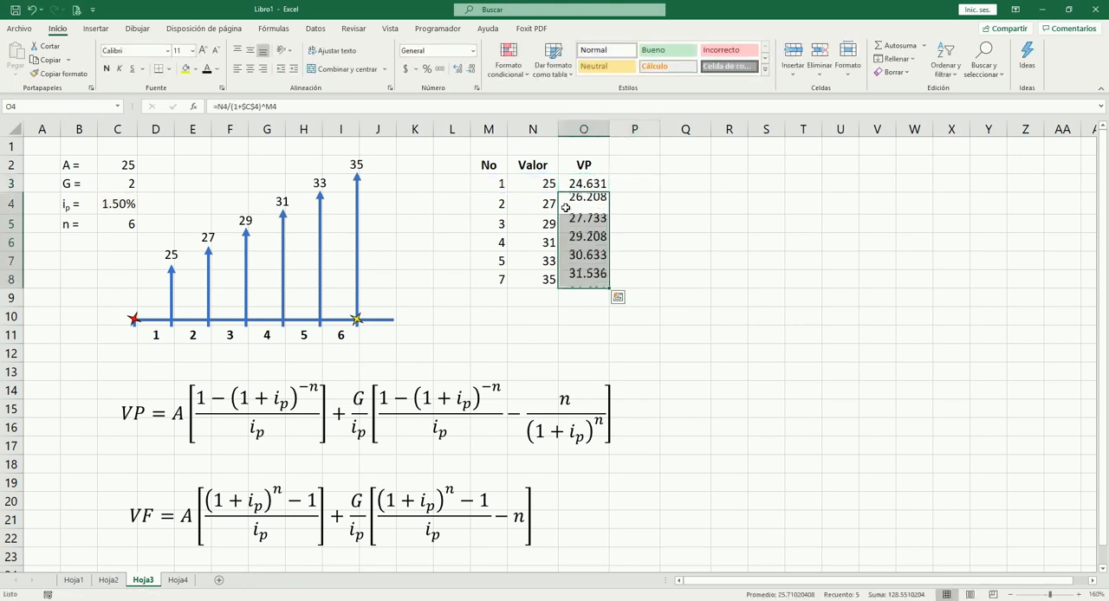
click(565, 207)
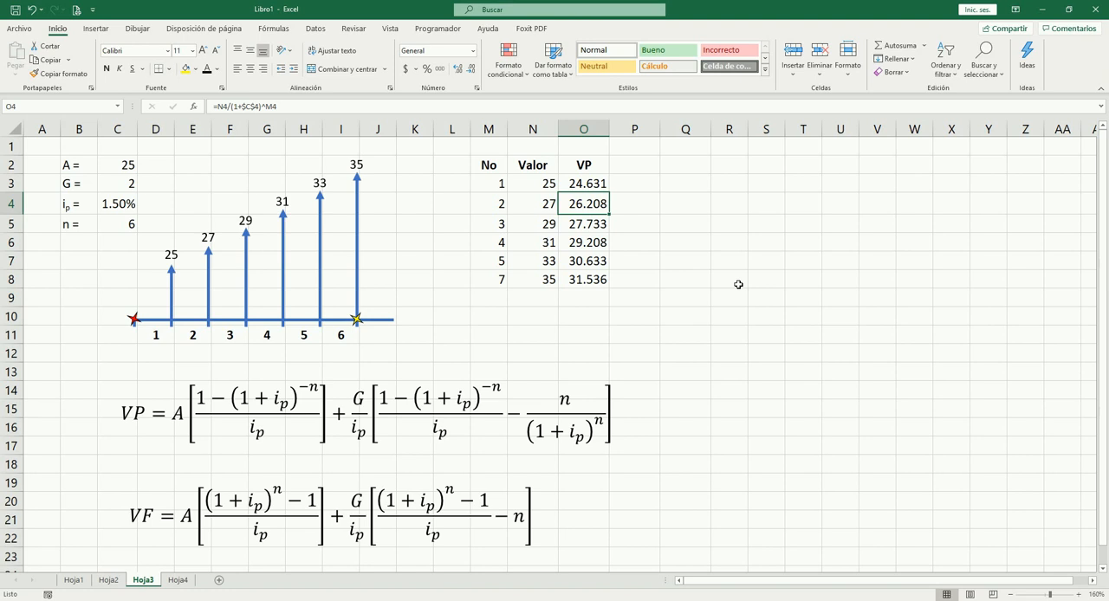
key(Down)
key(Down)
key(Down)
key(Down)
key(Left)
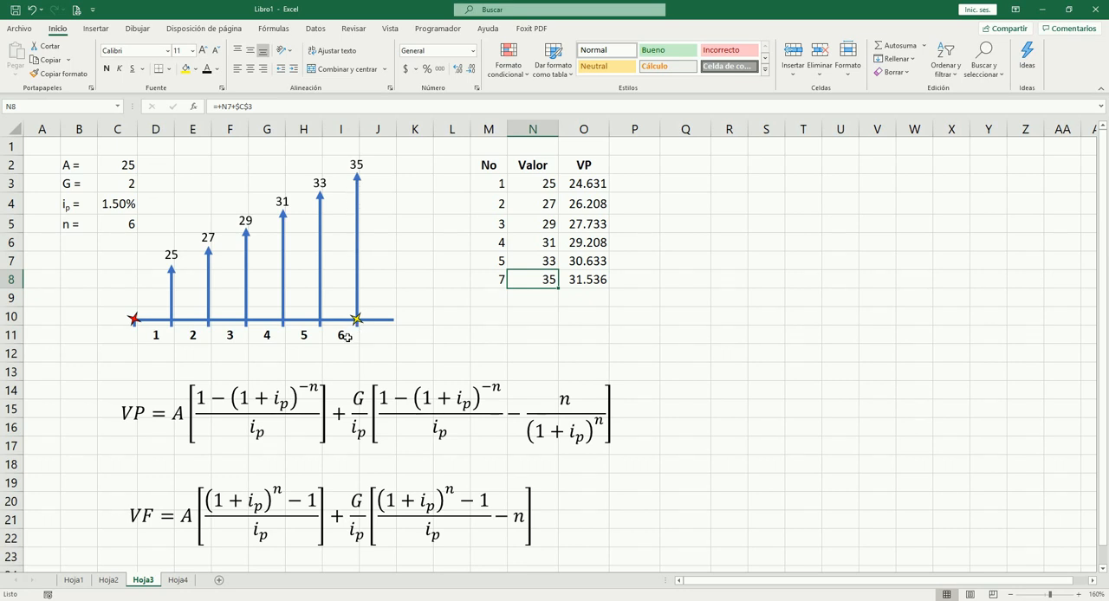
Step: Correct the last period number in M8 to 6 and check the formulas in that row
click(506, 279)
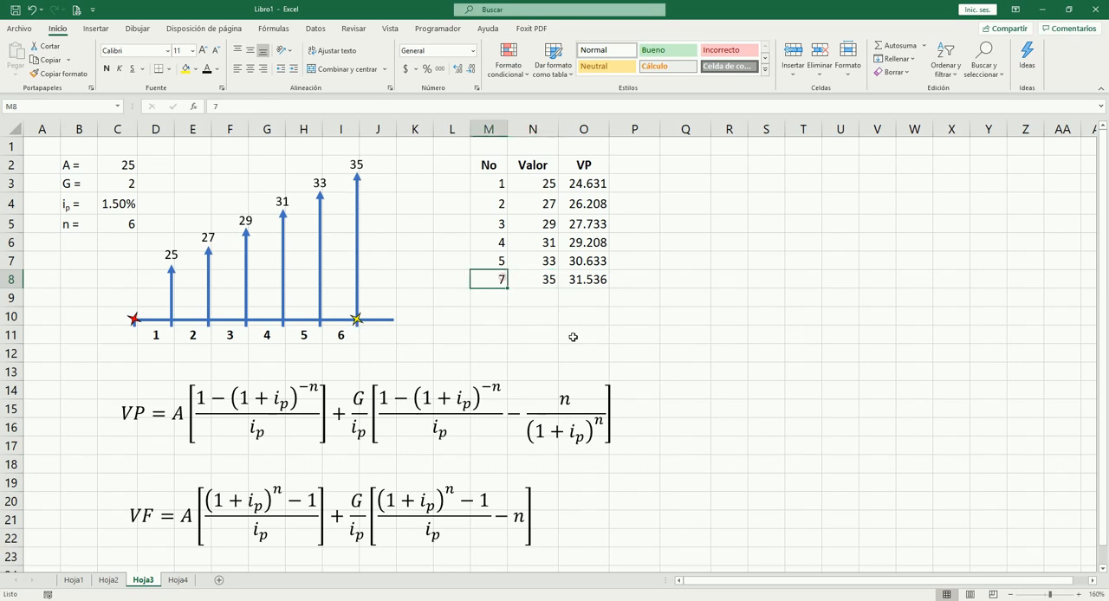
text(6)
key(Tab)
key(Tab)
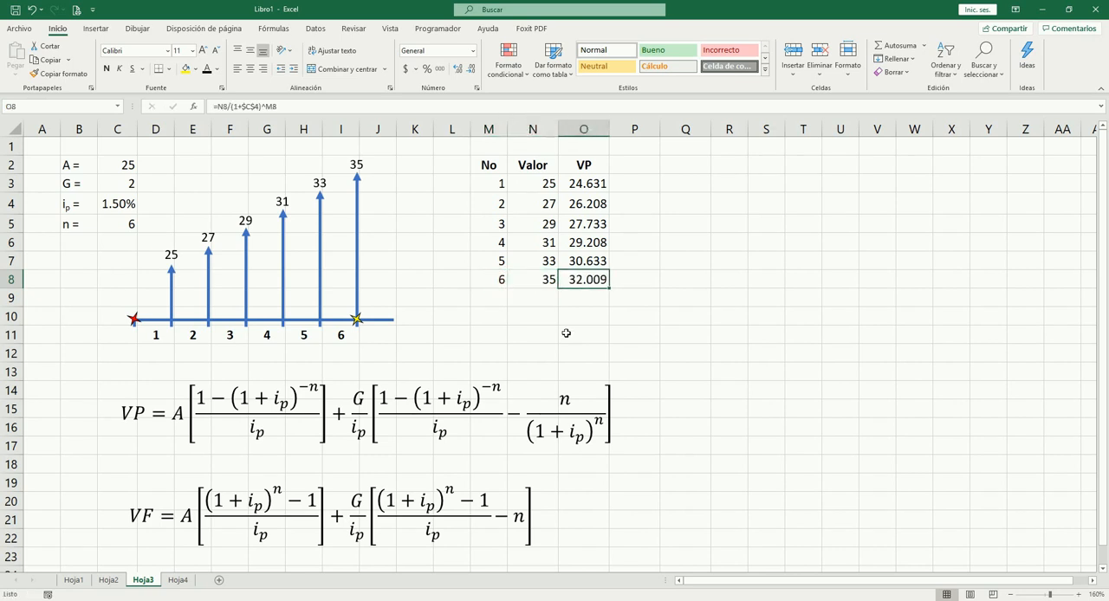
click(541, 283)
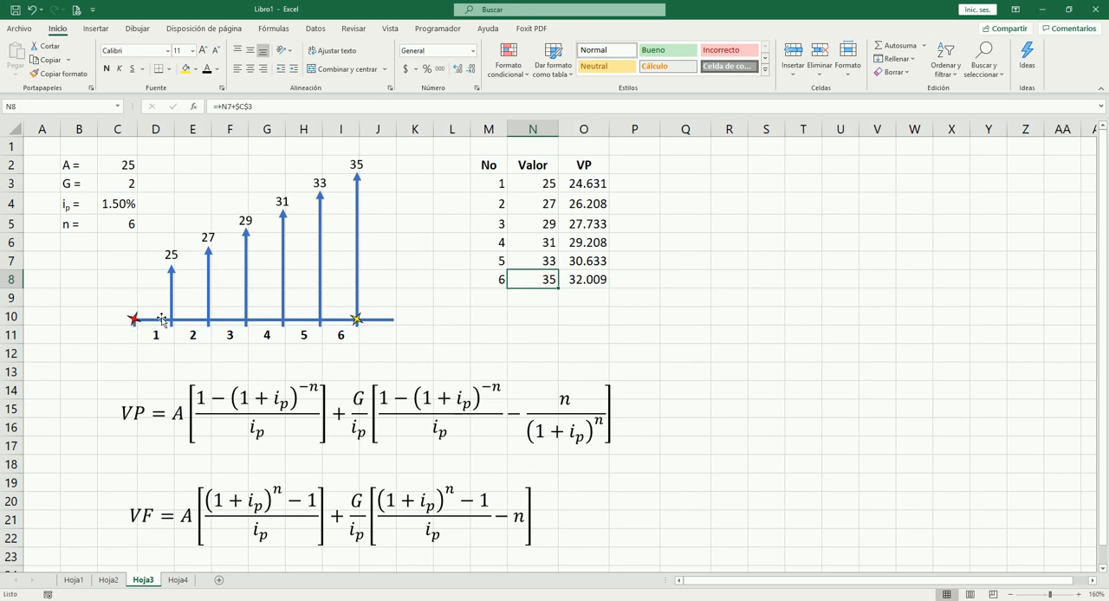
Step: Review the present value formulas in O3:O8 and the matching payment formulas in column N
click(579, 280)
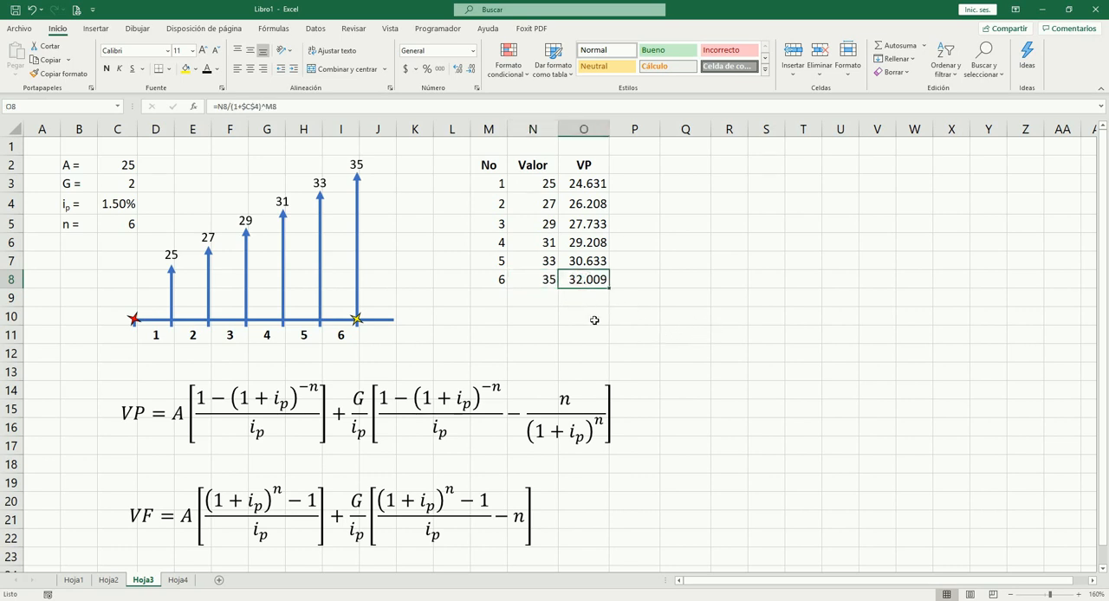
key(Up)
key(Down)
key(Up)
key(Up)
key(Up)
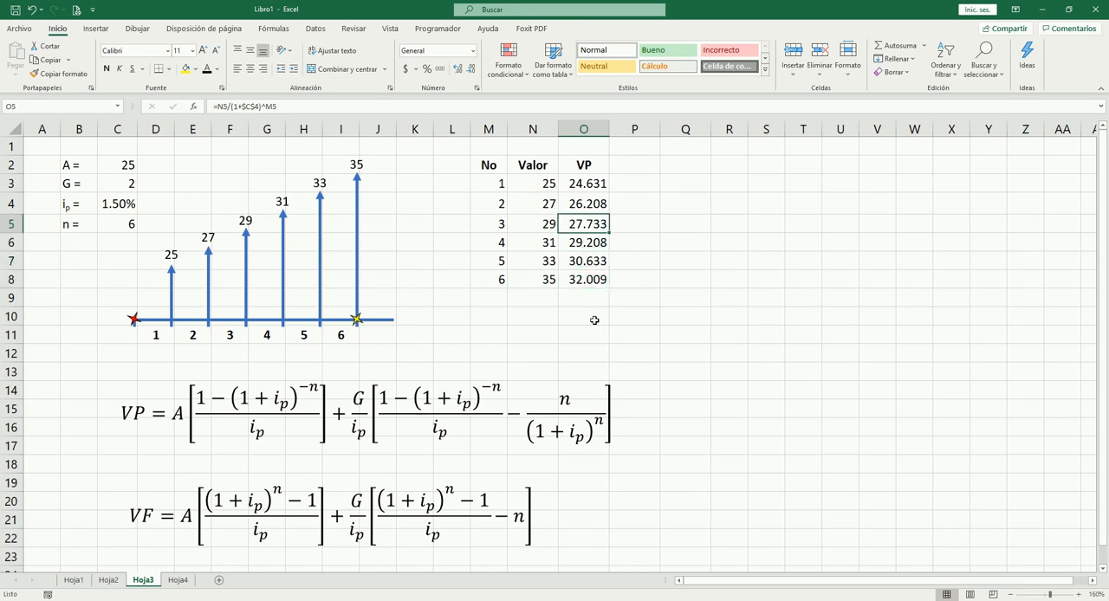
key(Left)
key(Down)
key(Down)
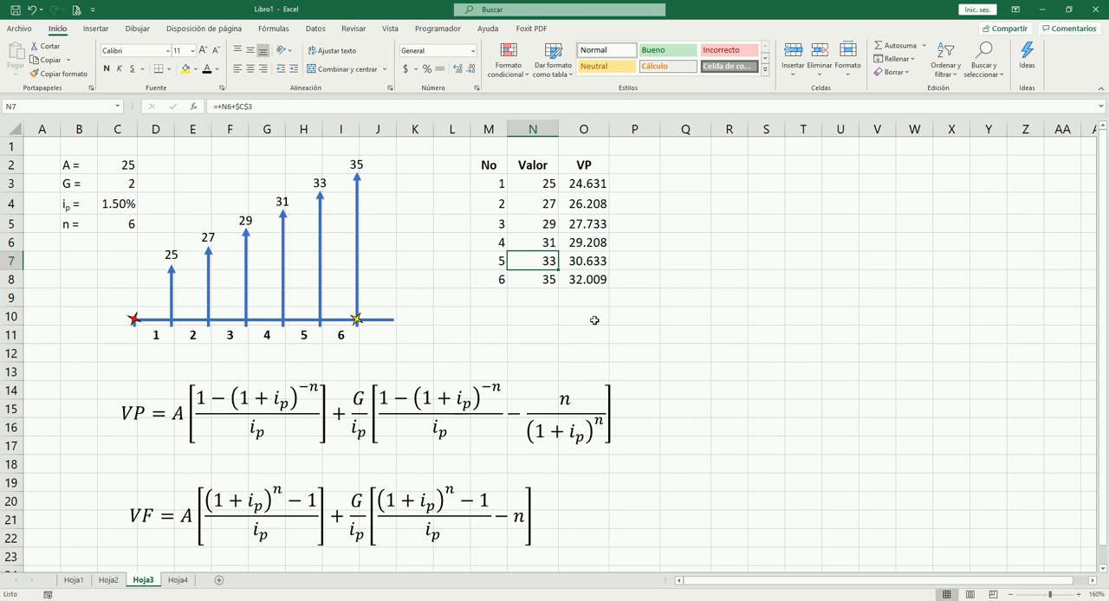
key(Right)
key(Down)
key(Up)
key(Up)
key(Up)
key(Up)
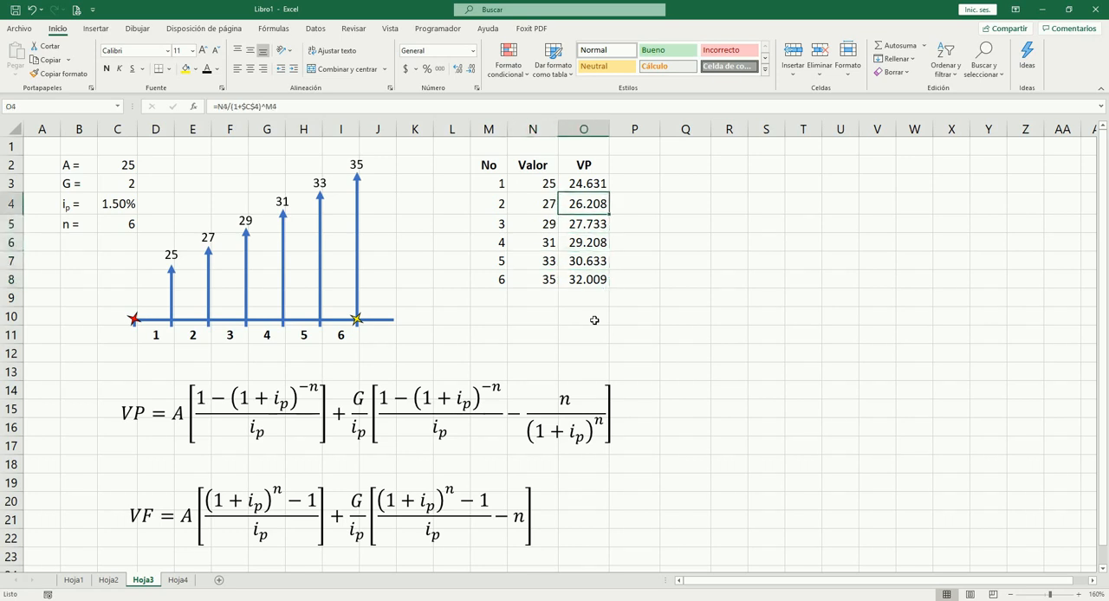
key(Up)
key(Down)
key(Down)
key(Down)
key(Down)
key(Left)
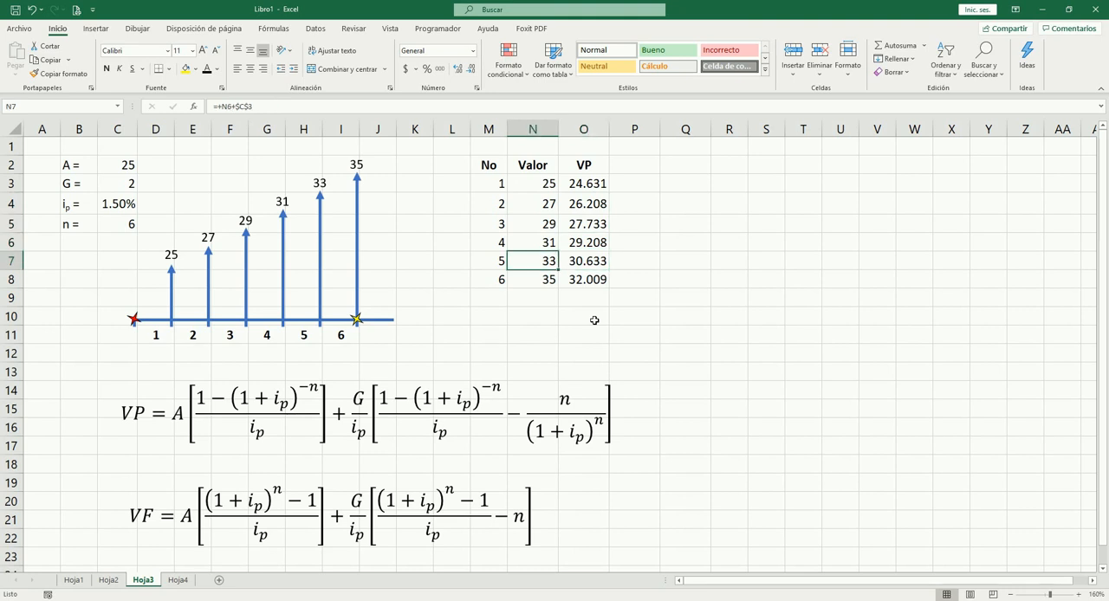
key(Right)
key(Down)
key(Left)
key(Right)
key(Up)
key(Up)
key(Up)
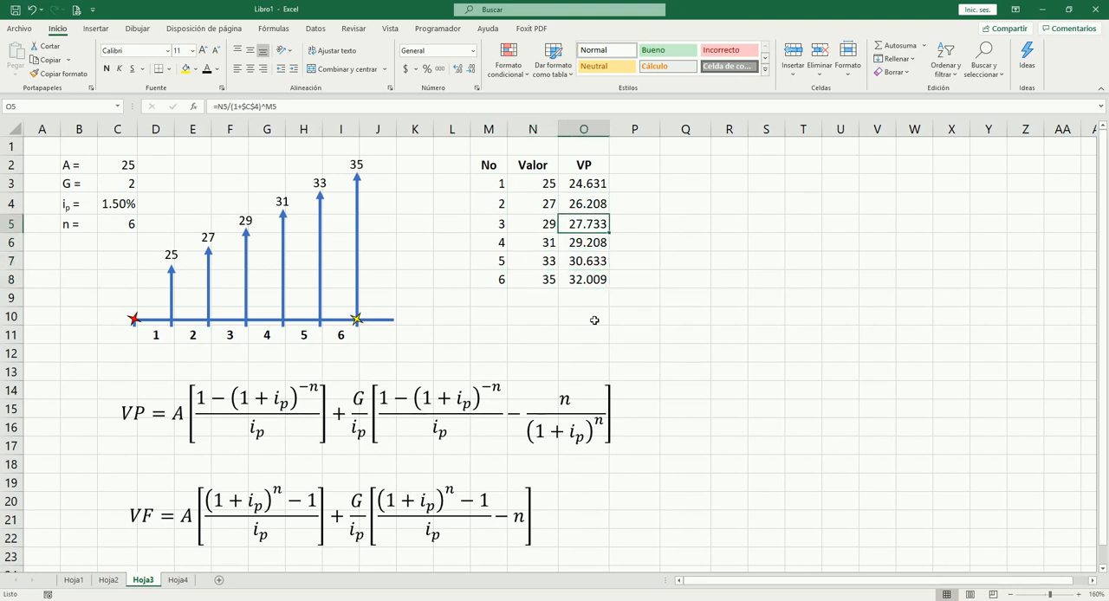
key(Down)
key(Down)
key(Down)
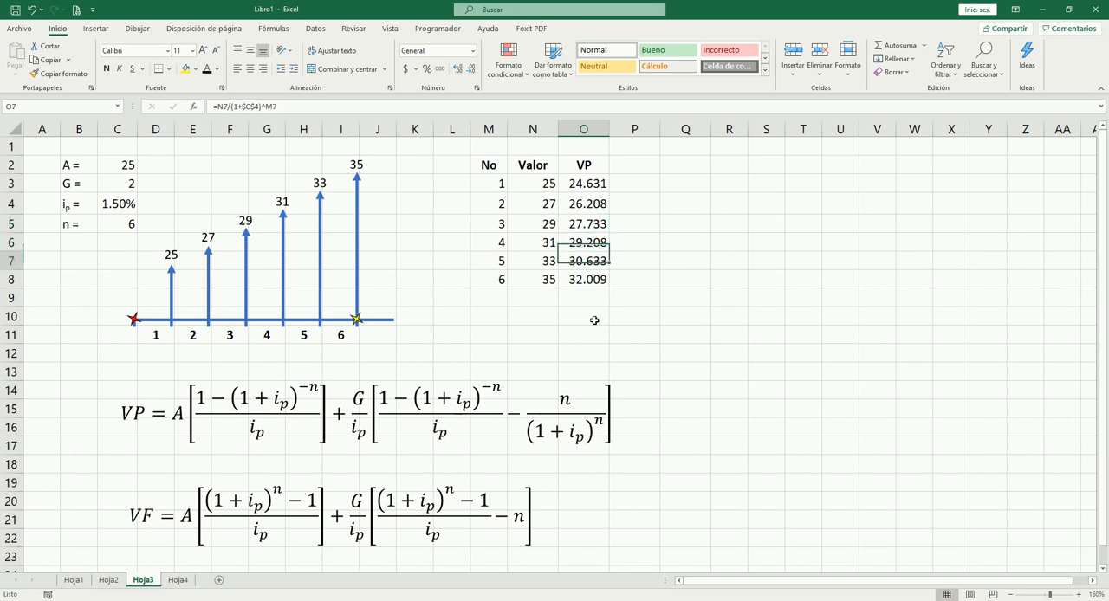
key(Up)
key(Up)
key(Up)
key(Up)
key(Up)
key(Down)
key(Down)
key(Down)
key(Down)
key(Down)
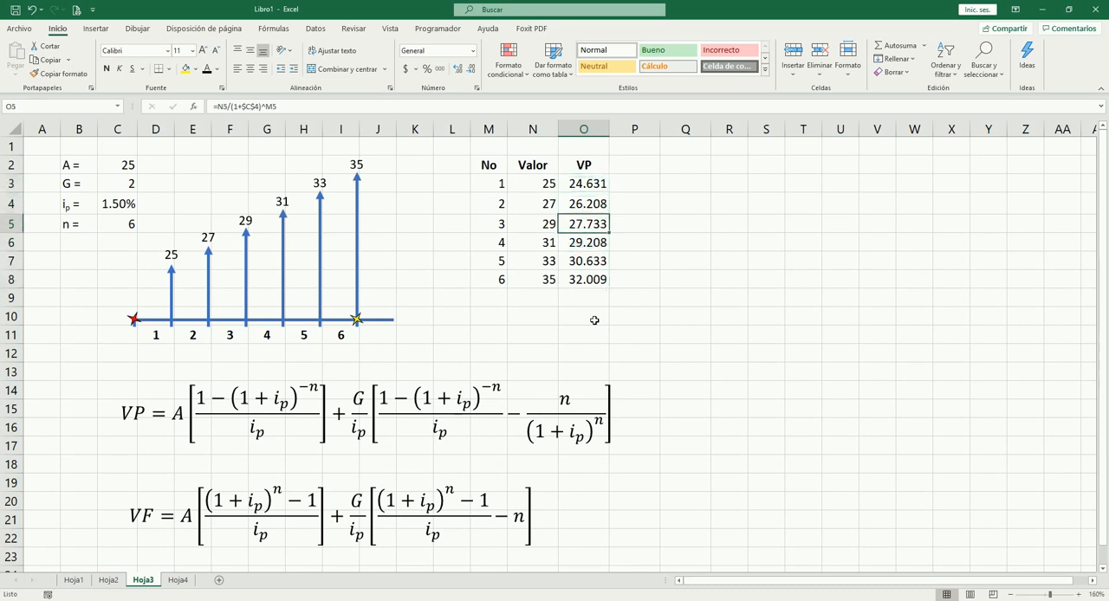
Step: Total the present values O3:O8 in cell O9 with AutoSum and go back over the summed rows
key(Down)
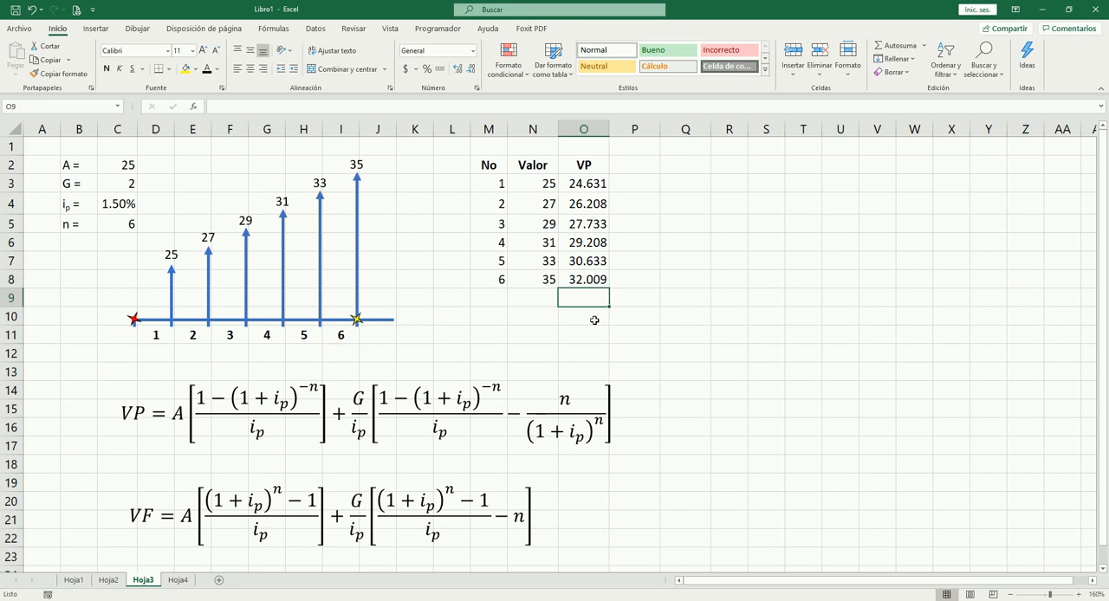
key(alt+equal)
key(Return)
key(Up)
key(Up)
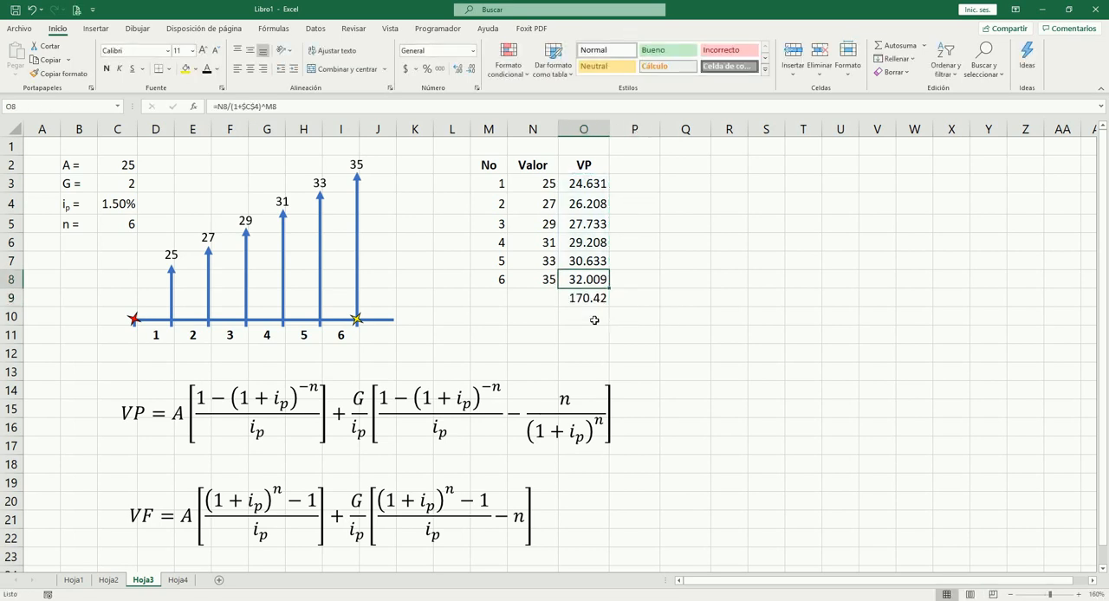
key(Up)
key(Up)
key(Up)
key(Up)
key(Up)
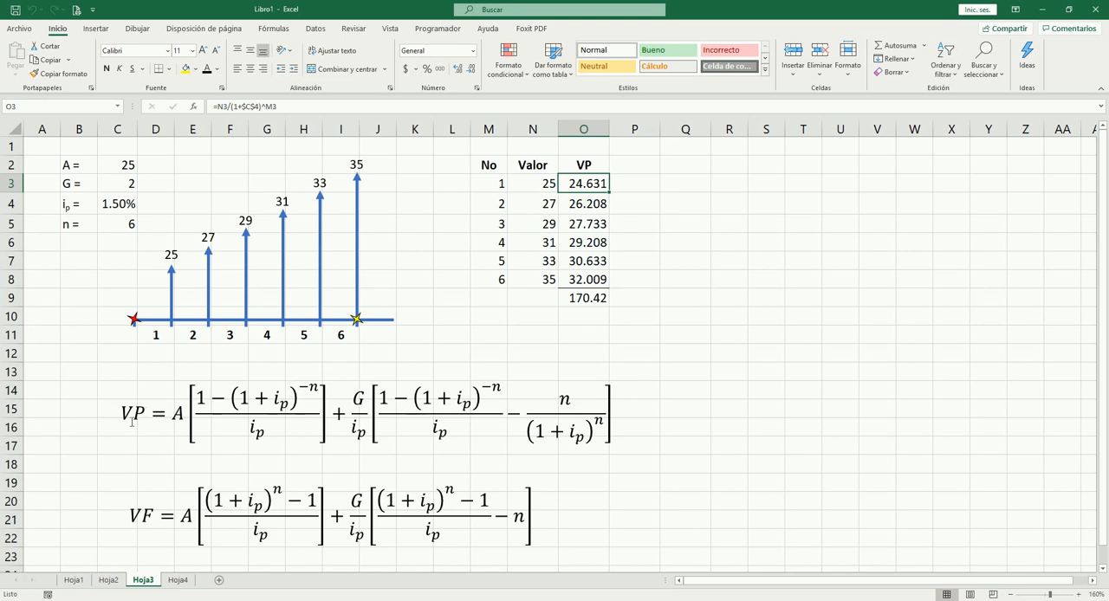
click(579, 332)
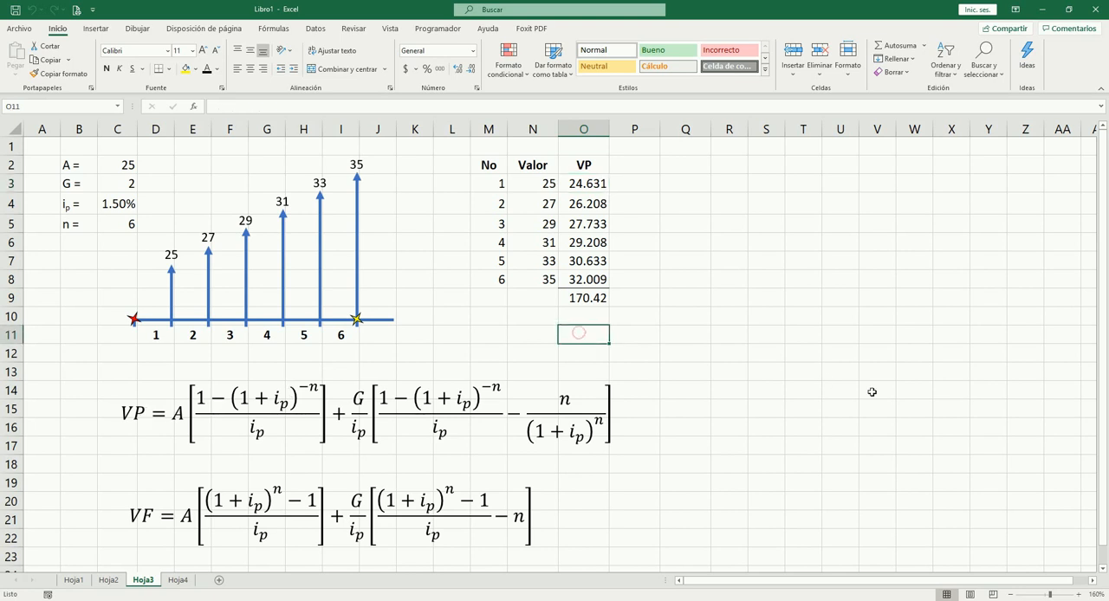
key(Right)
key(Up)
key(Up)
key(Up)
key(Up)
key(Up)
key(Up)
key(Up)
key(Up)
key(Up)
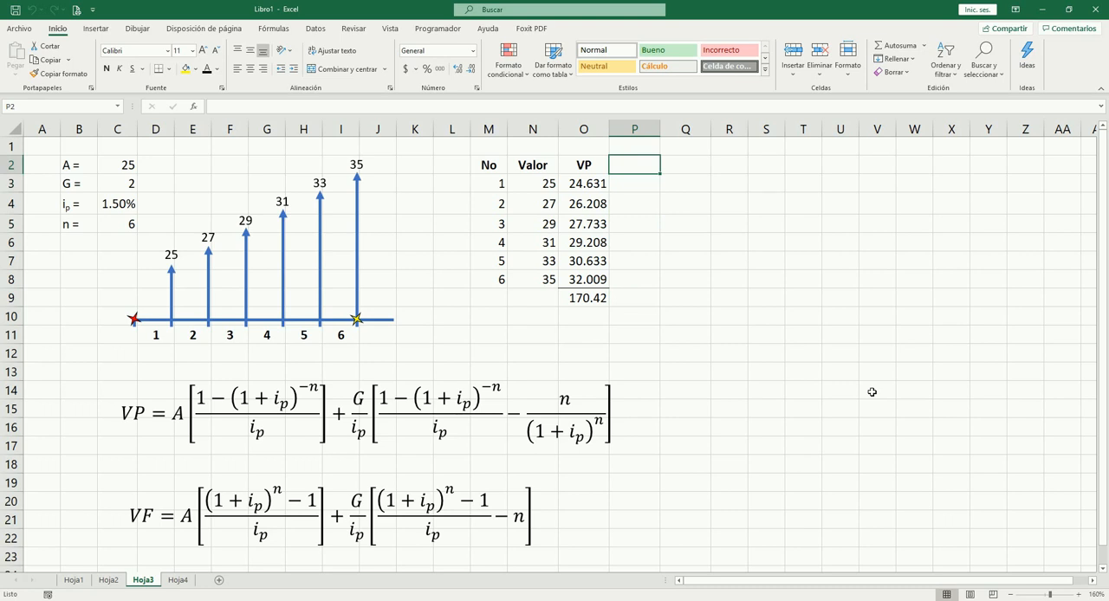
key(Down)
key(Left)
key(Down)
key(Down)
key(Down)
key(Down)
key(Down)
key(Down)
key(Down)
key(Down)
key(Left)
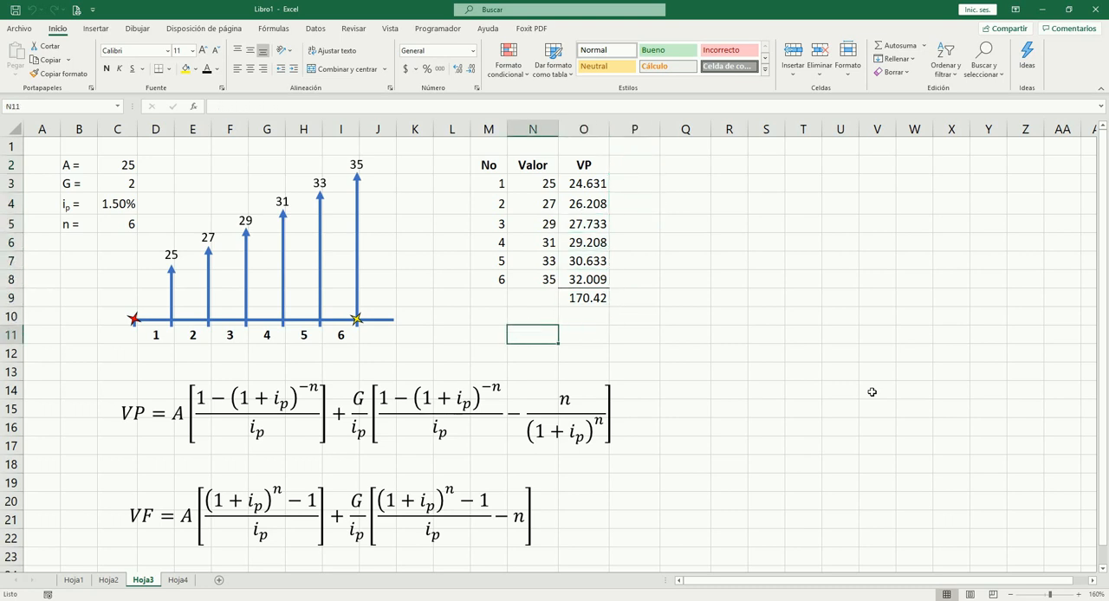
text(V)
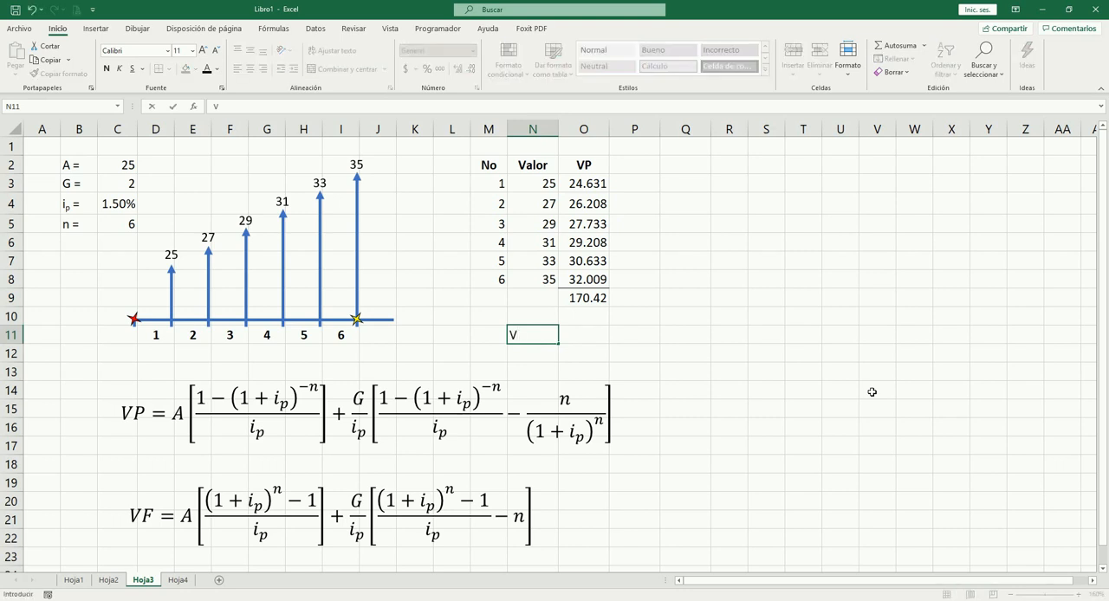
key(Escape)
Step: Widen columns R through U equally to make room for the formula terms
key(Right)
key(Right)
key(Right)
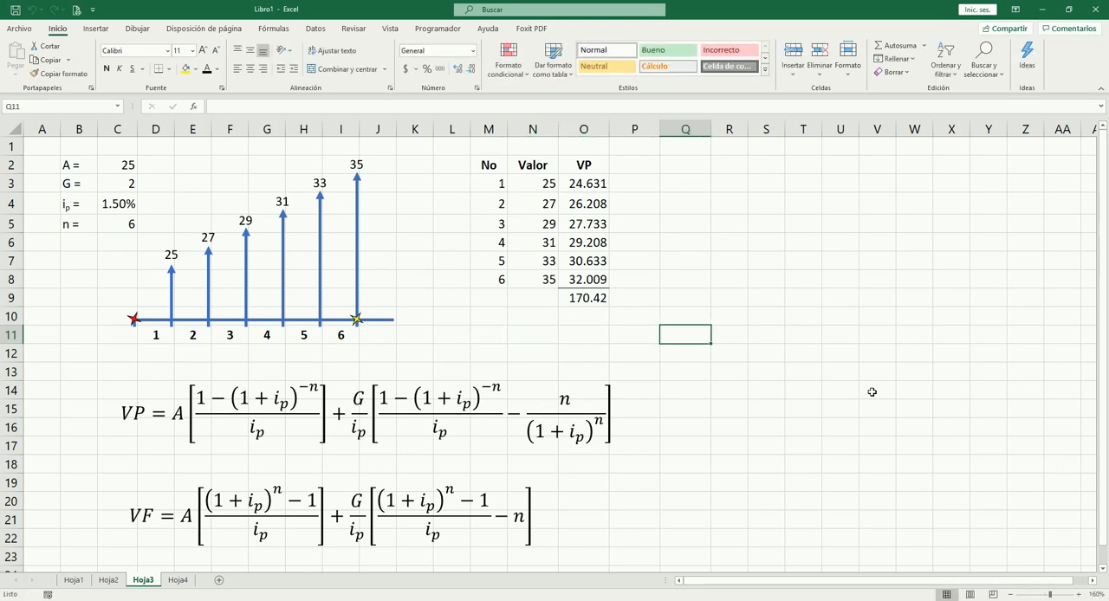
drag(729, 130, 841, 129)
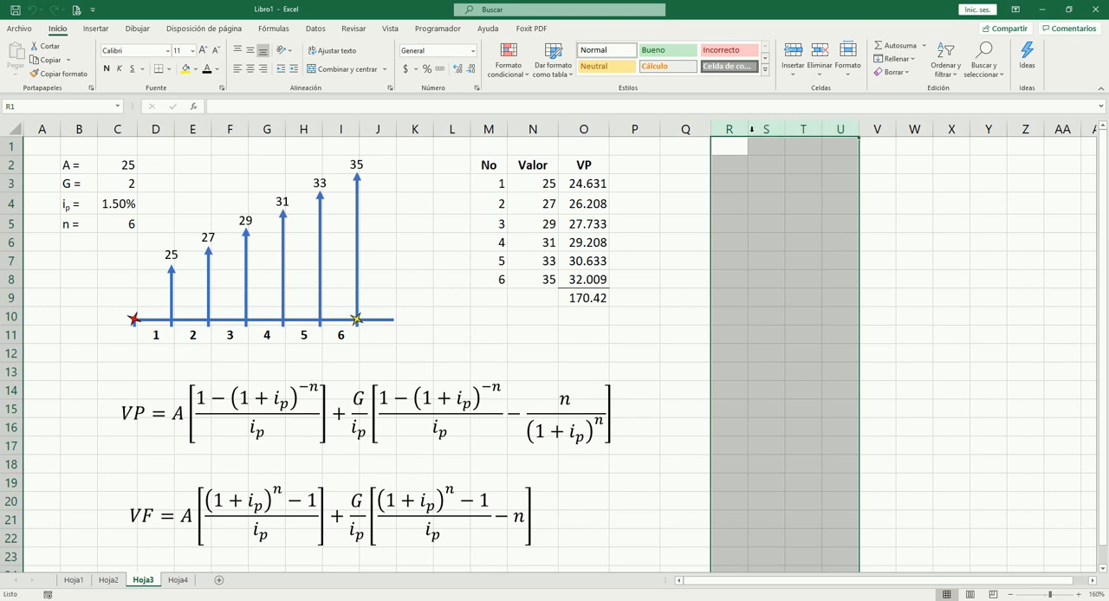
drag(749, 129, 770, 130)
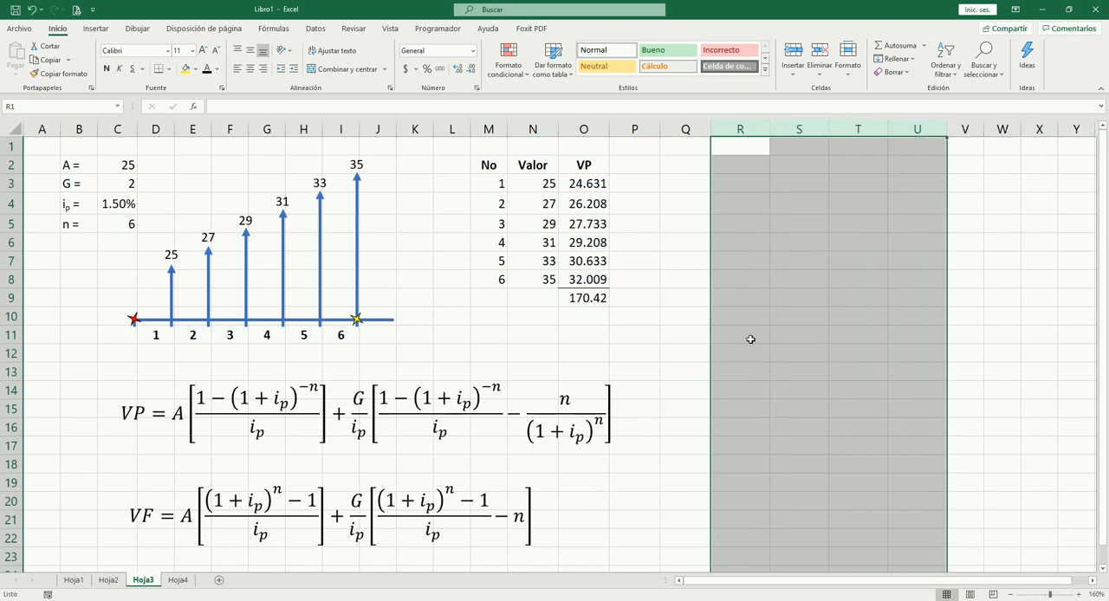
Step: Calculate the first term of the VP equation in R11 with the formula =C2*((1-(1+C4)^-C5)/C4)
click(751, 340)
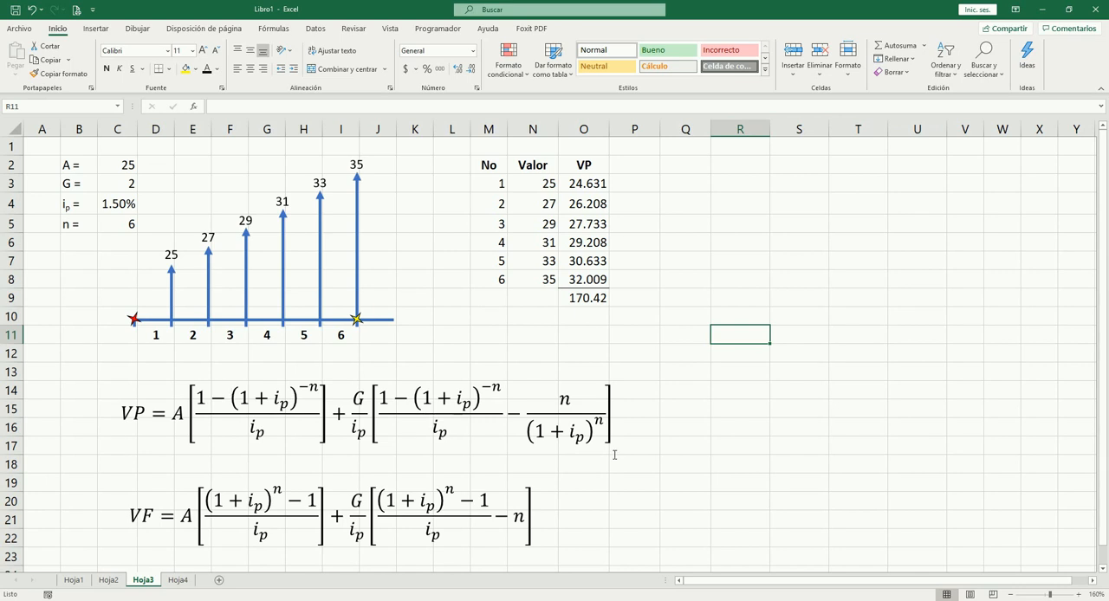
text(=)
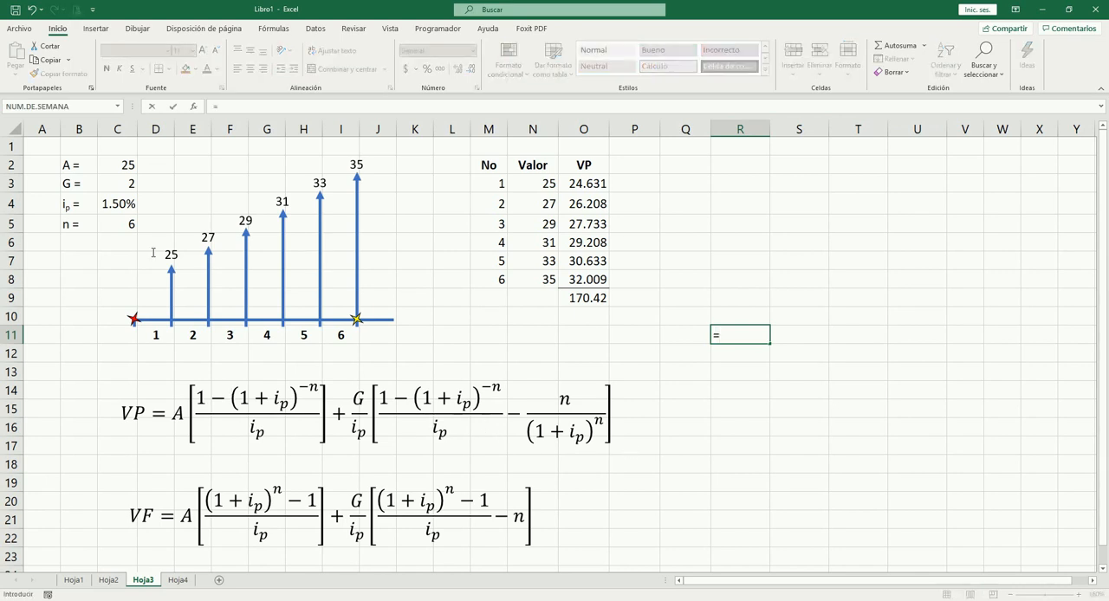
click(123, 167)
text(*)
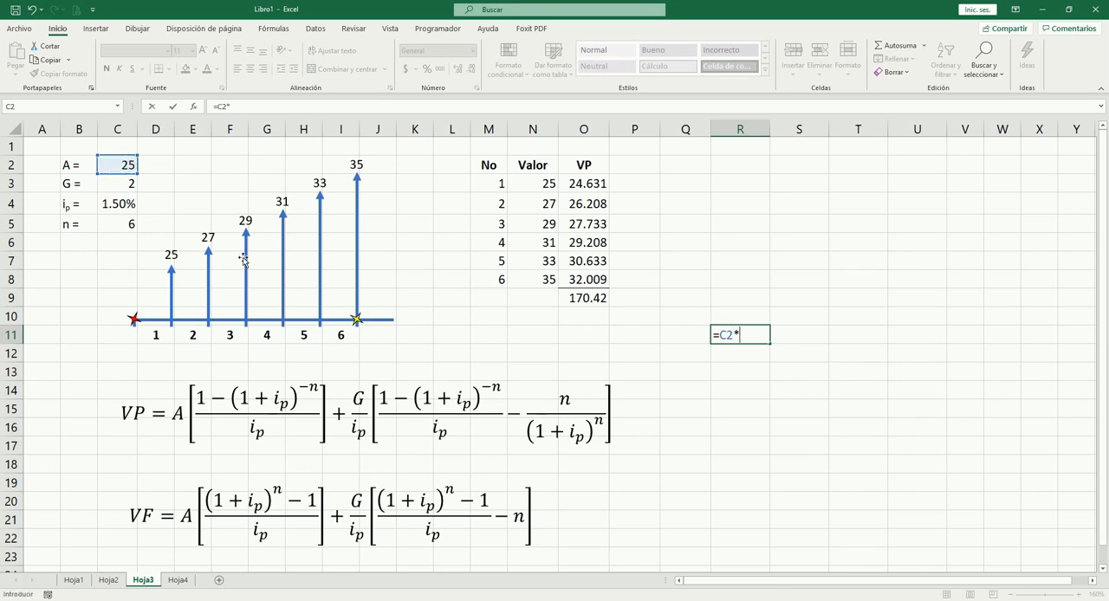
text(((1-(1+)
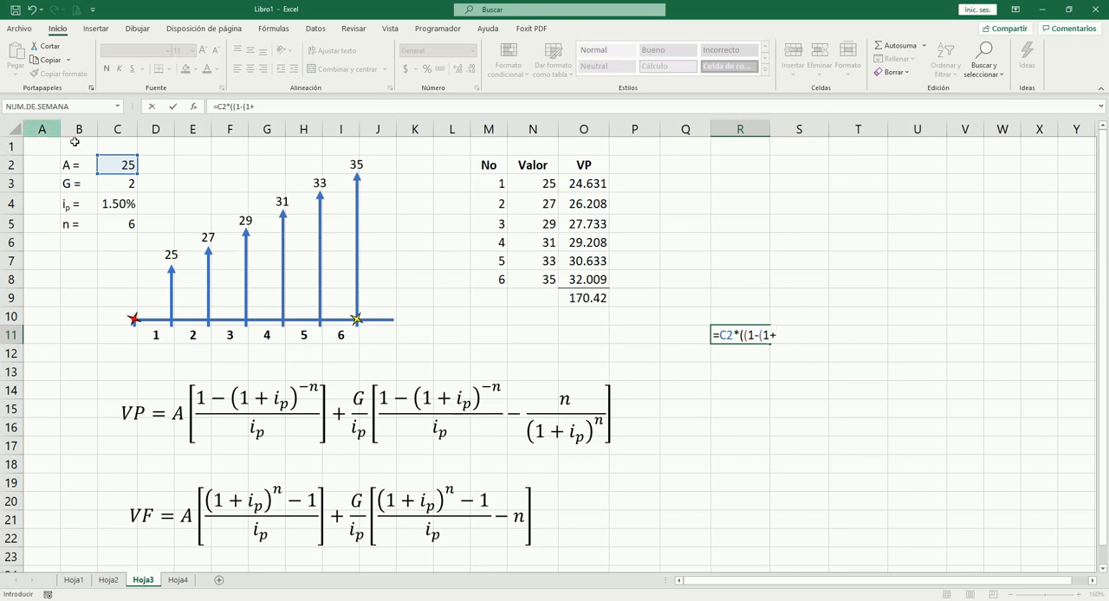
click(129, 205)
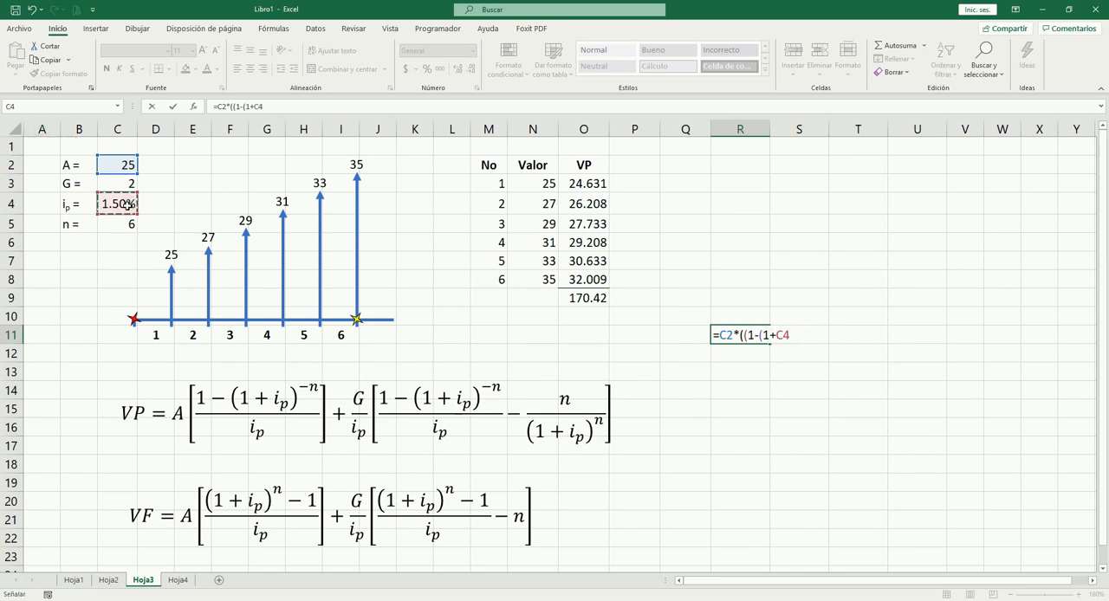
text()^-)
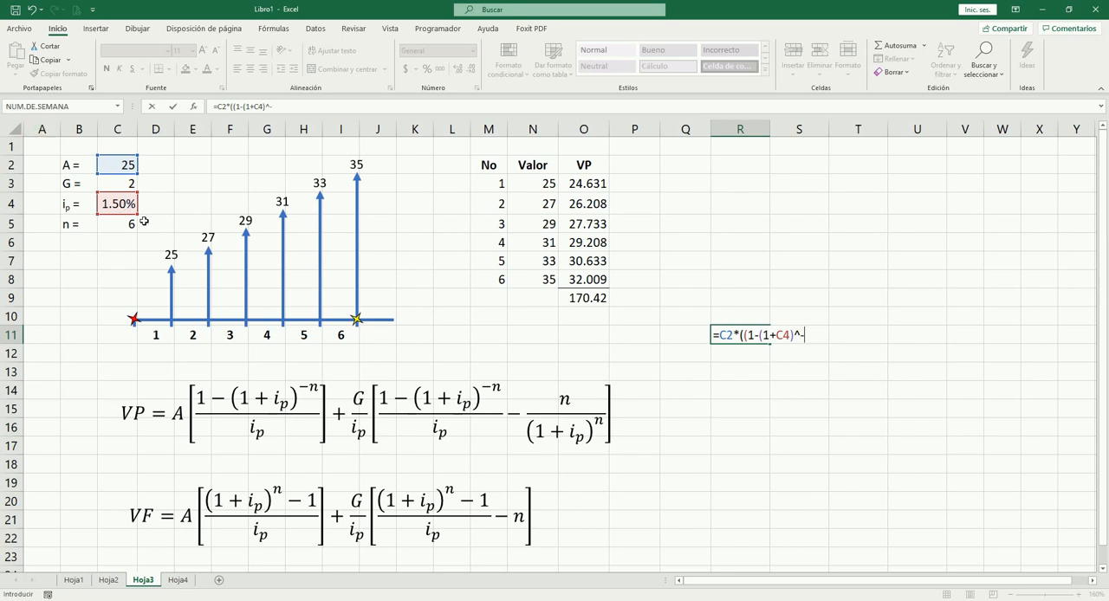
click(126, 224)
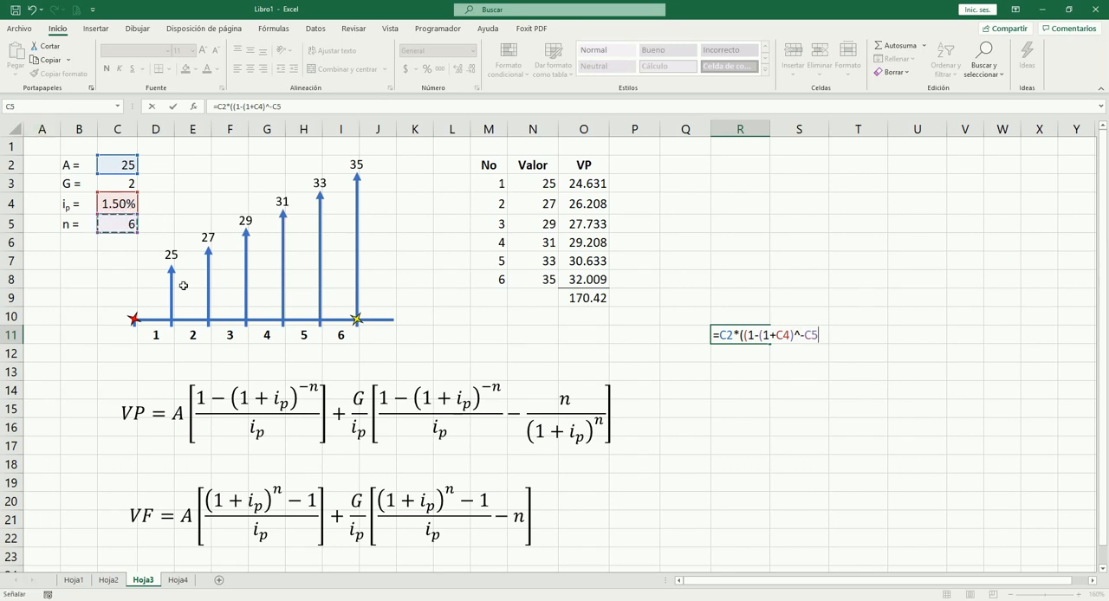
text()/)
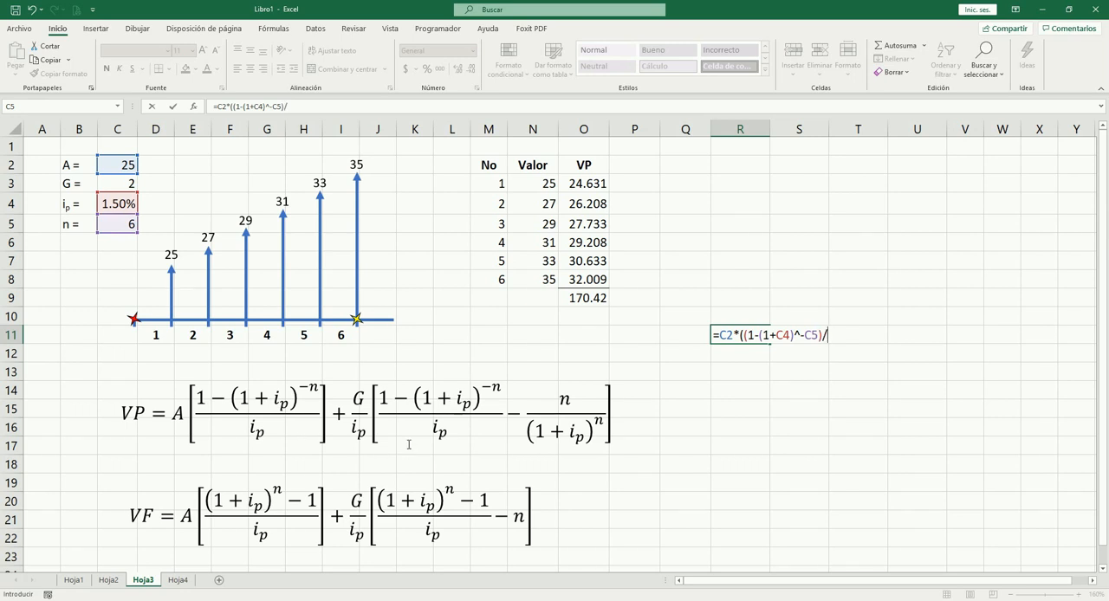
click(112, 205)
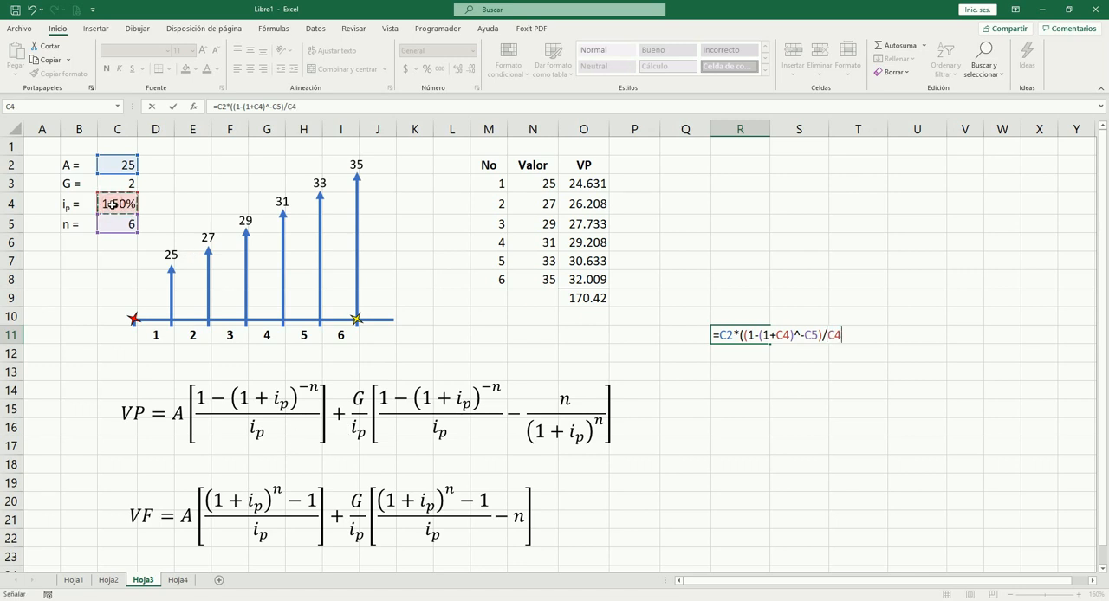
text())
key(Tab)
key(Left)
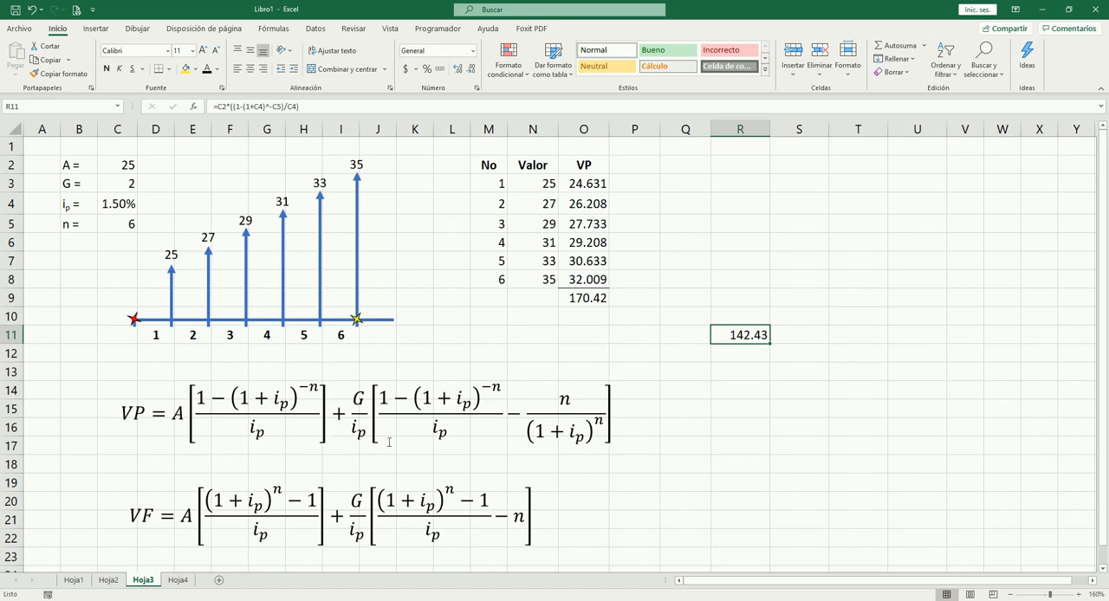
Step: Start the second term of the VP equation in R12 with the gradient factor =(C3/C4)*( ahead of the bracketed part
key(Down)
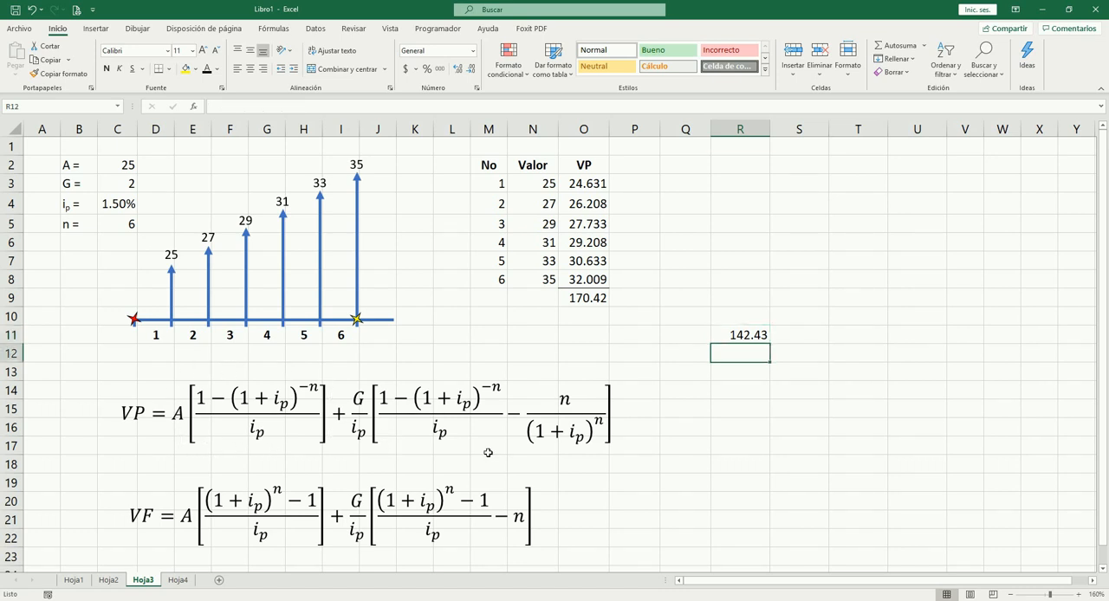
text(=)
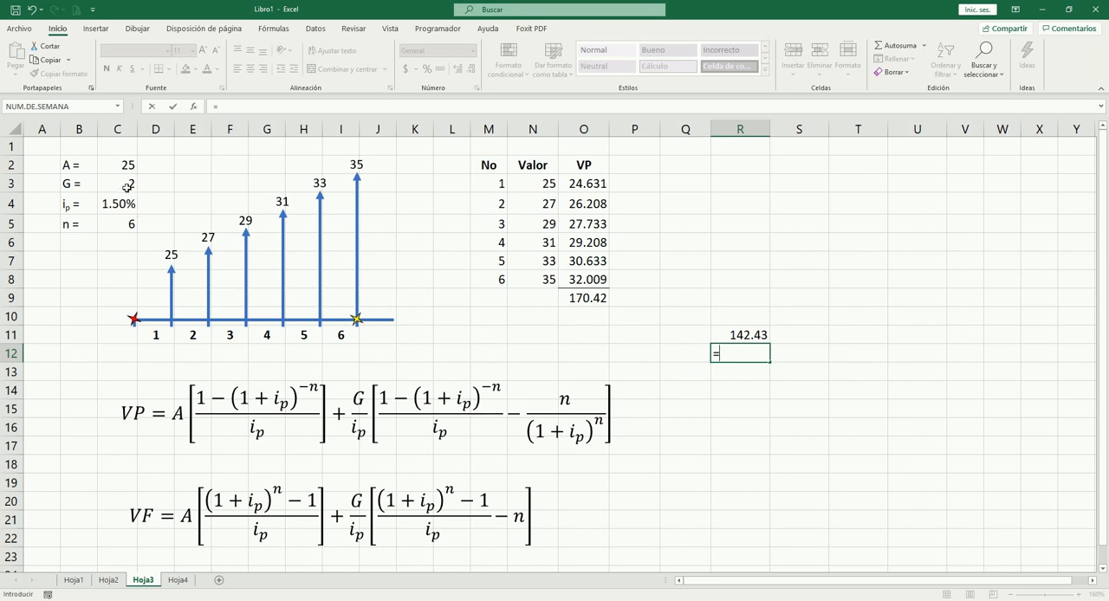
text(()
click(123, 182)
text(/)
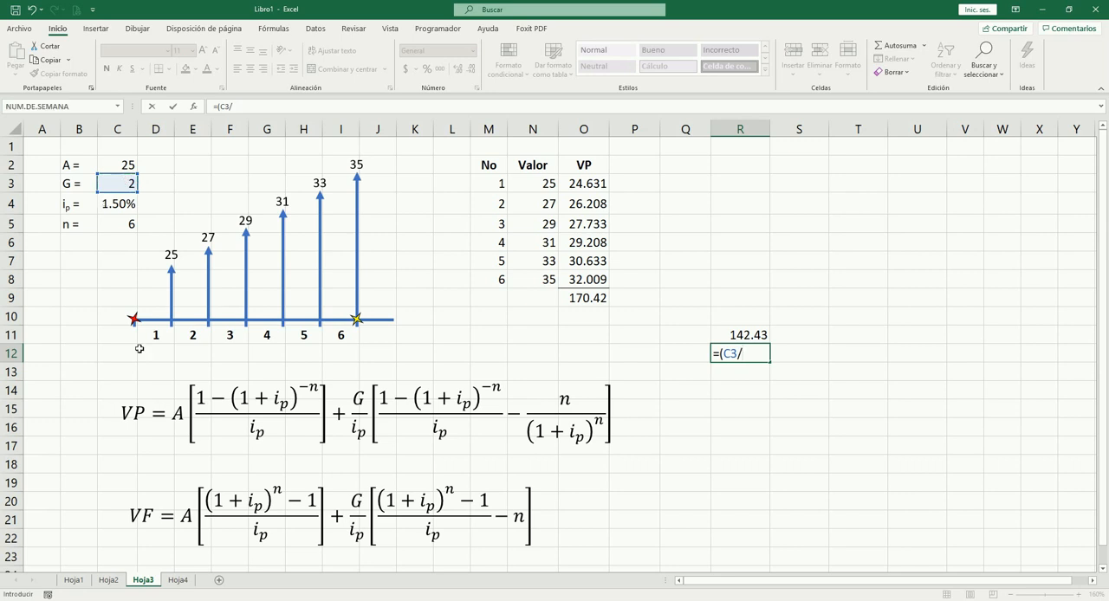
click(119, 206)
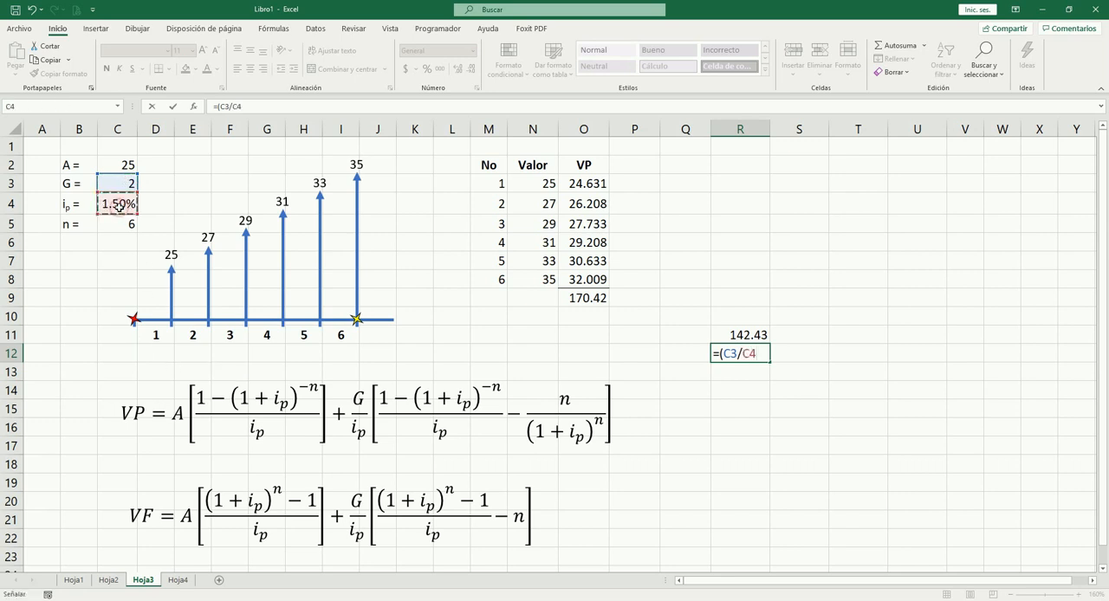
text()*()
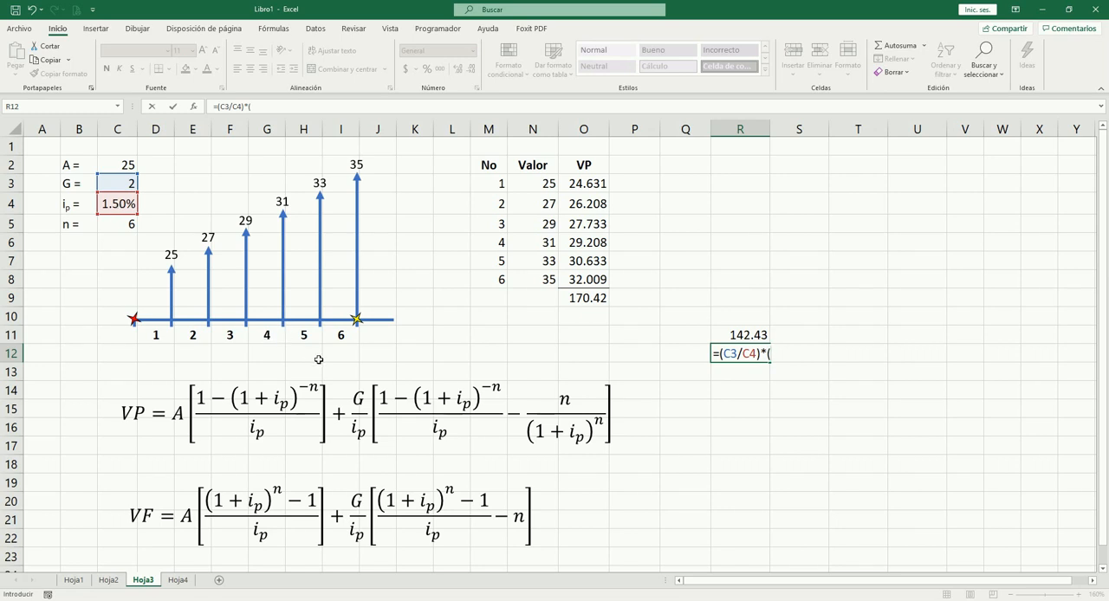
text((()
Step: Extend the R12 formula with the bracketed annuity fraction ((1-(1+C4)^-C5)/C4
text(1-(1+)
click(130, 205)
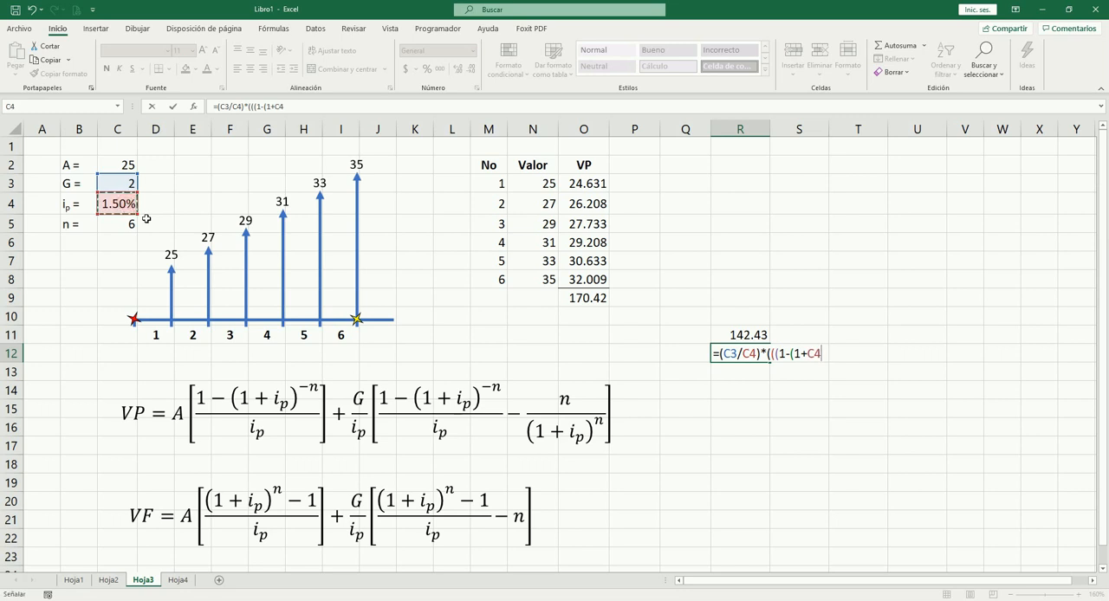
text())
text(^^)
click(124, 227)
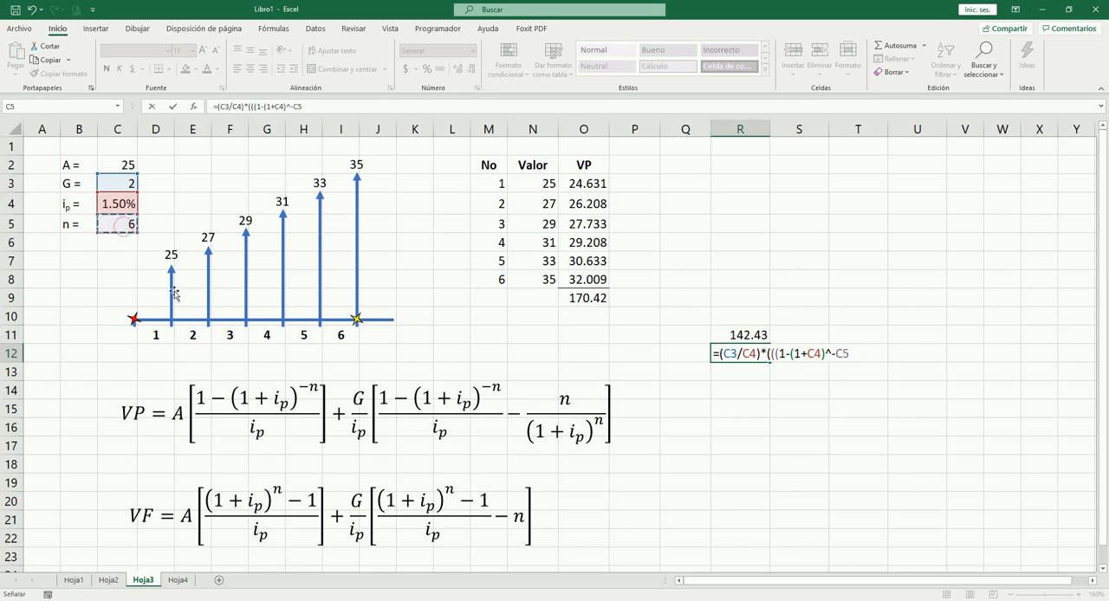
text())
text(/)
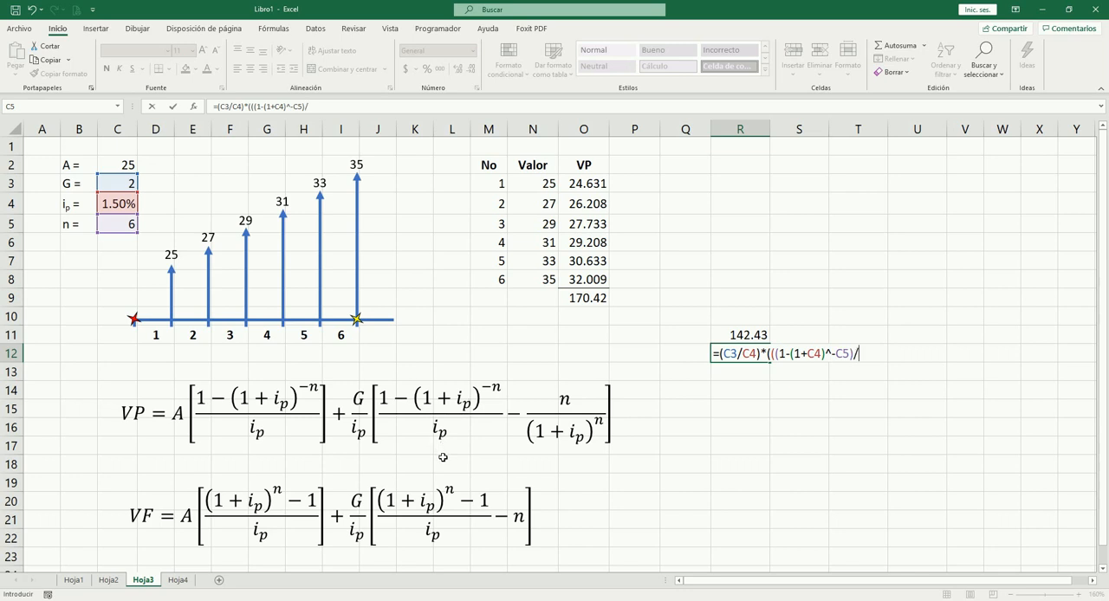
click(120, 204)
Step: Complete the R12 formula by subtracting C5/(1+C4)^C5 and closing the remaining brackets
text(-)
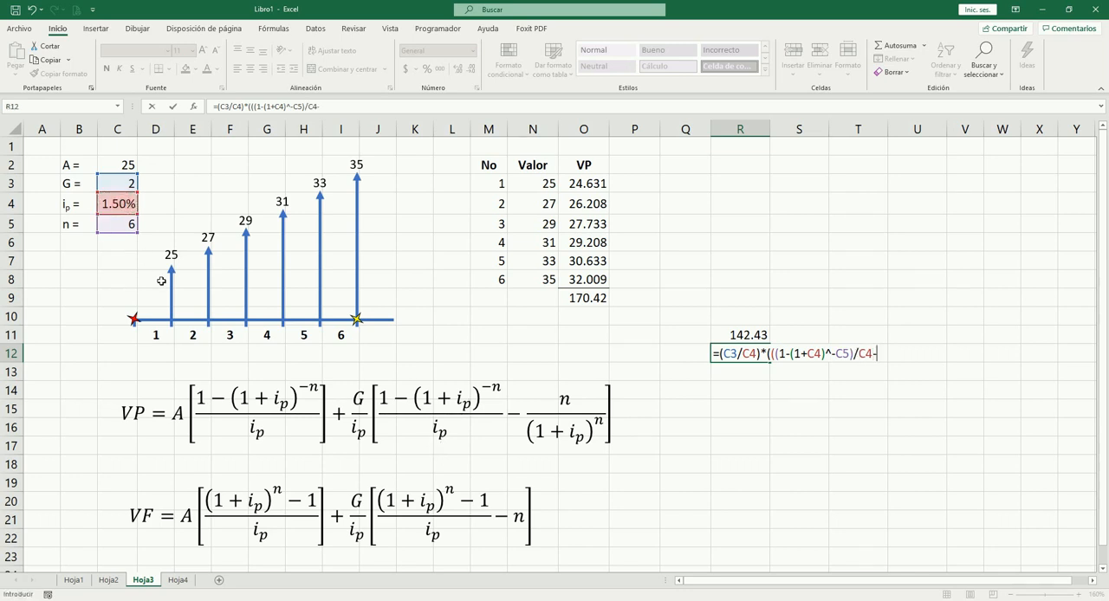
click(126, 225)
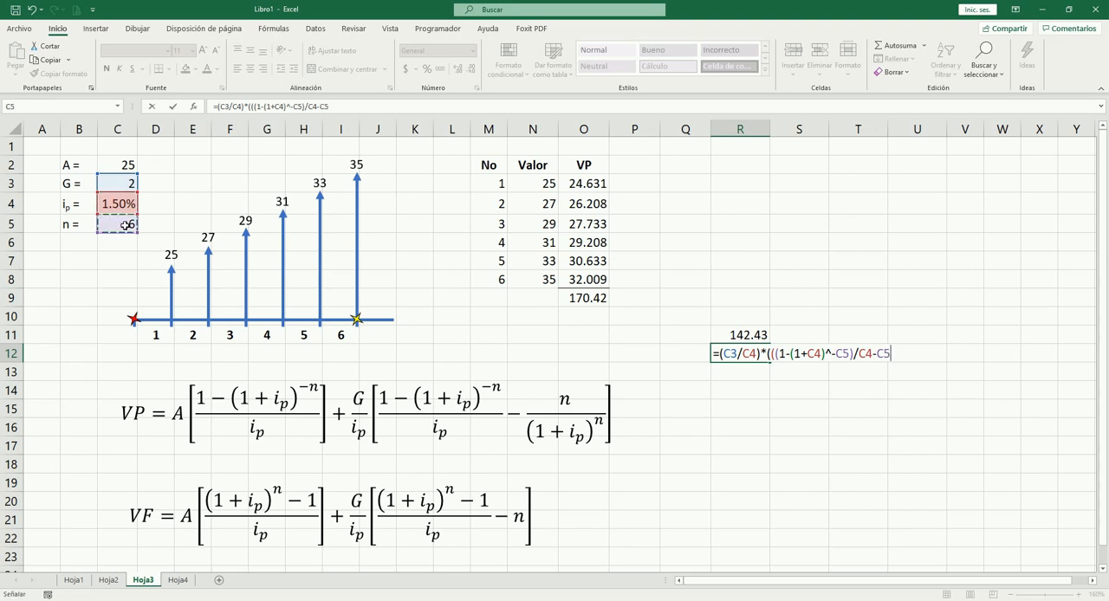
text(/(1+)
click(124, 204)
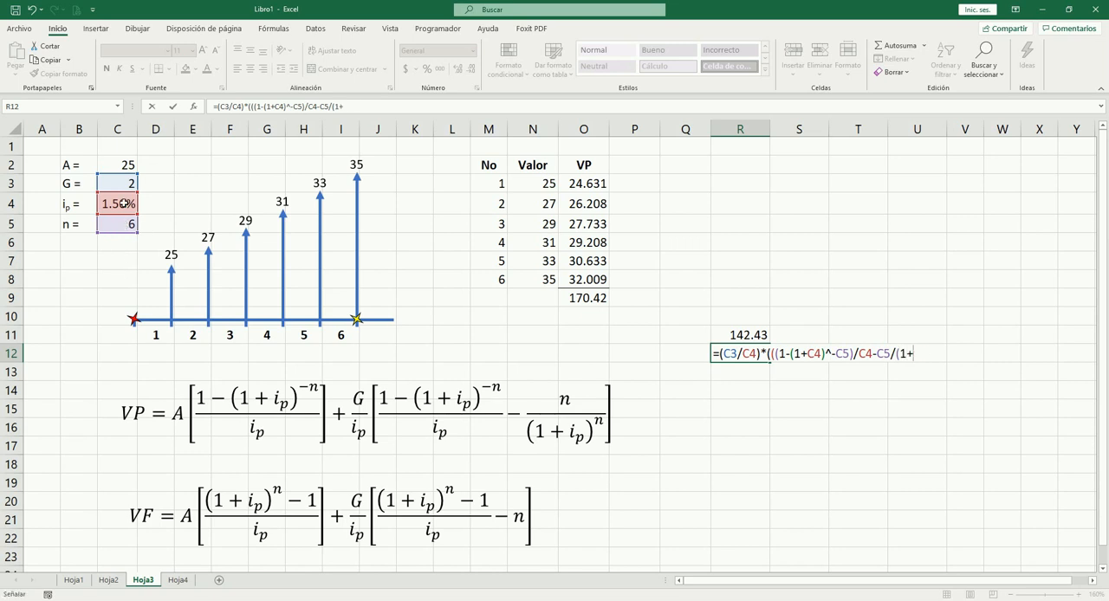
text())
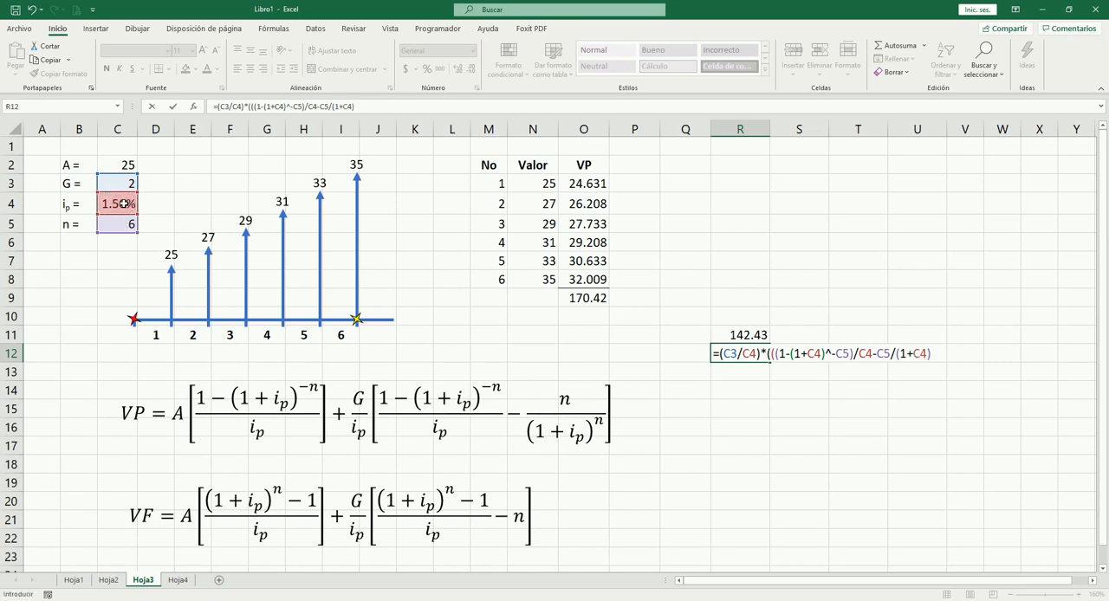
text(^)
click(125, 225)
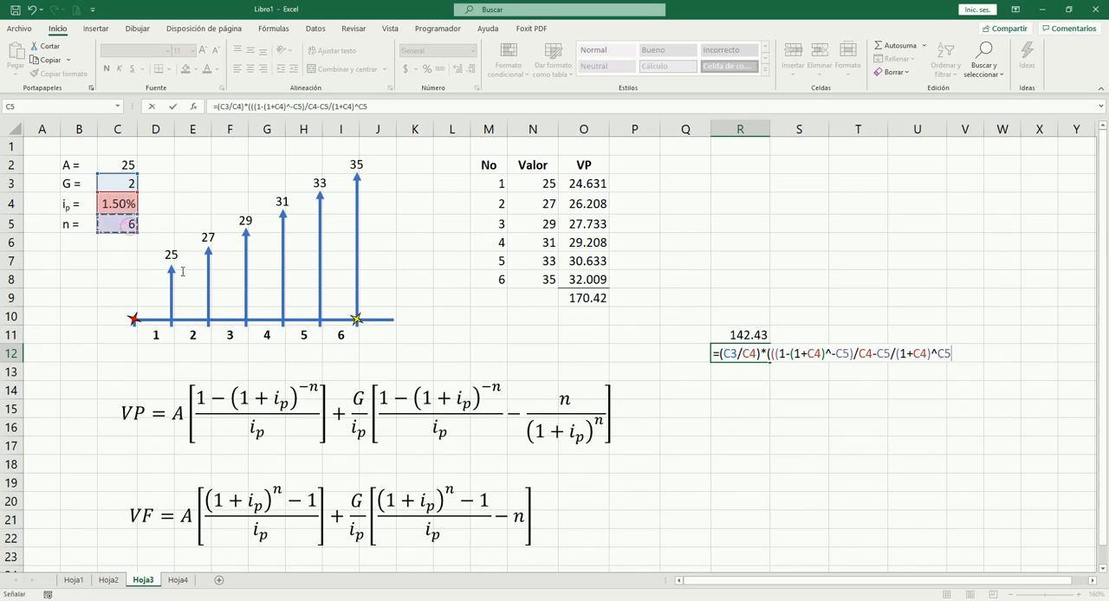
text())
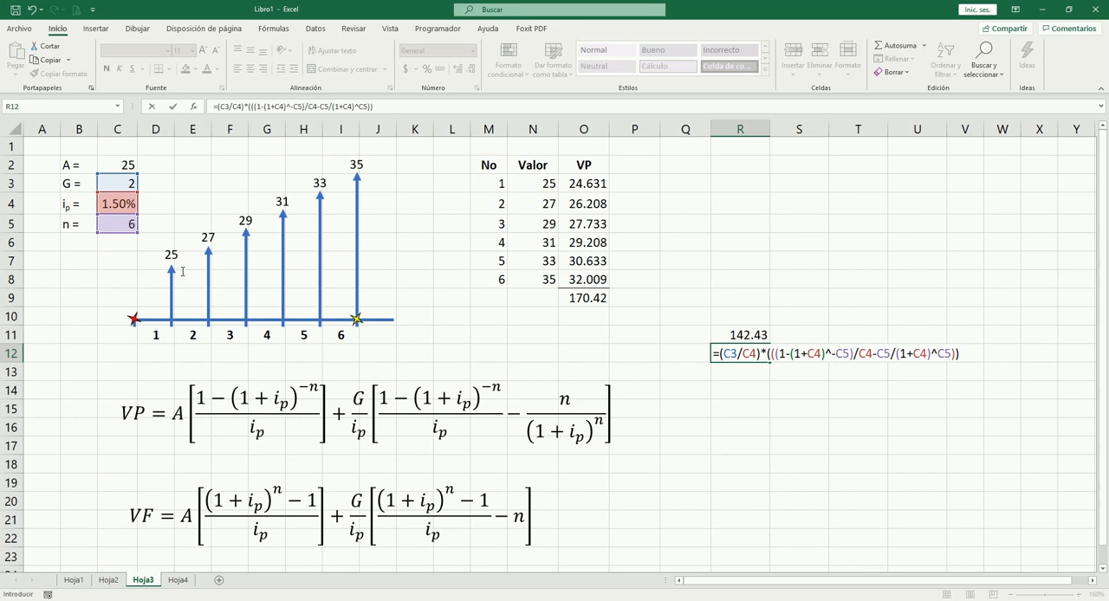
key(Tab)
key(Left)
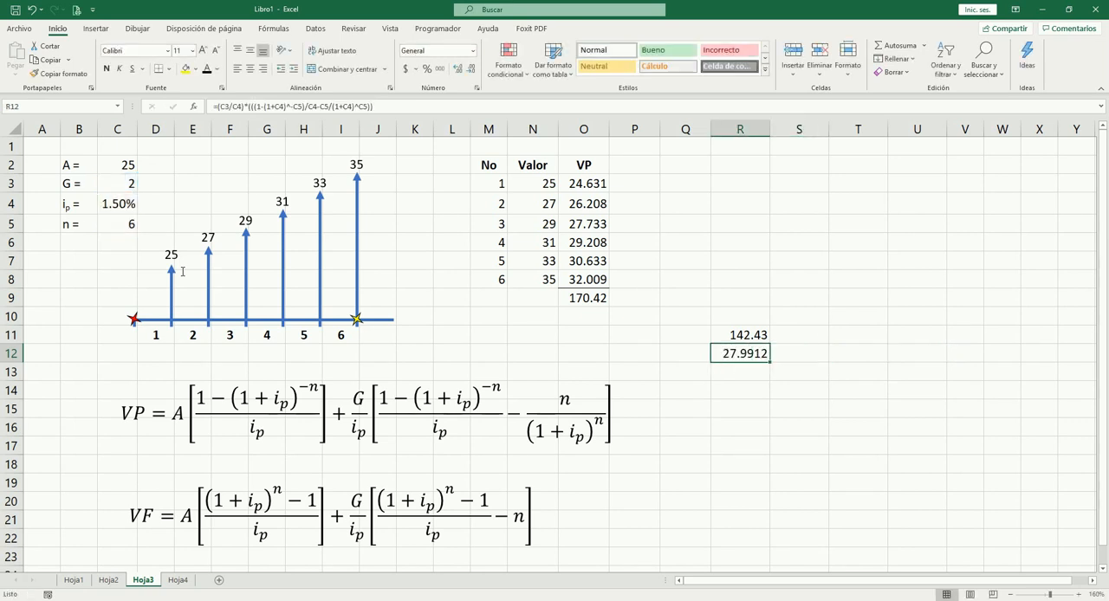
Step: Total the two VP equation terms R11:R12 in cell R13 with AutoSum
key(Down)
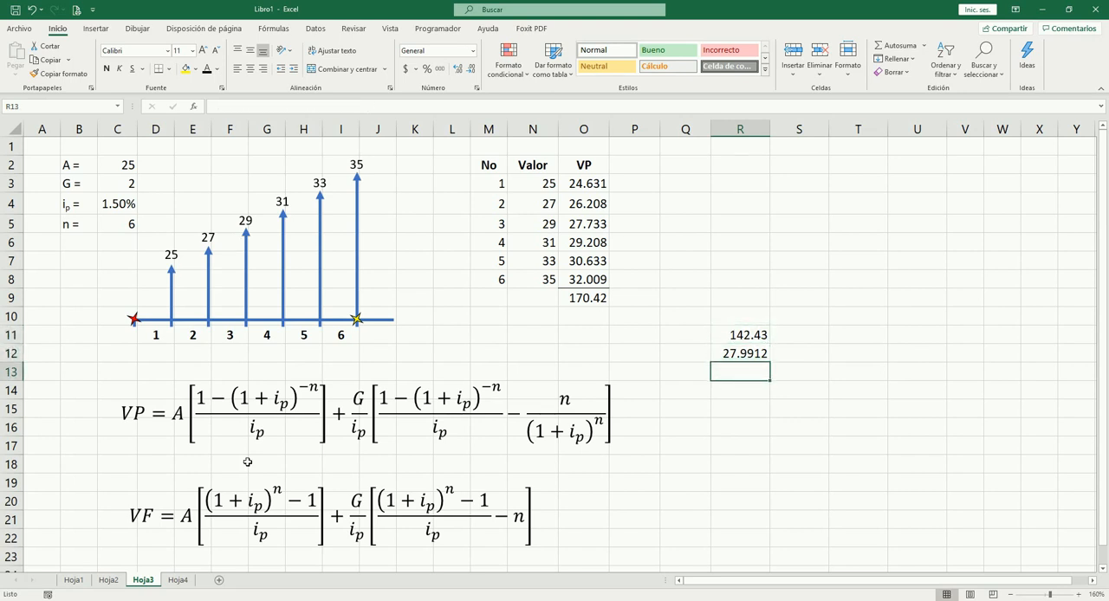
key(alt+equal)
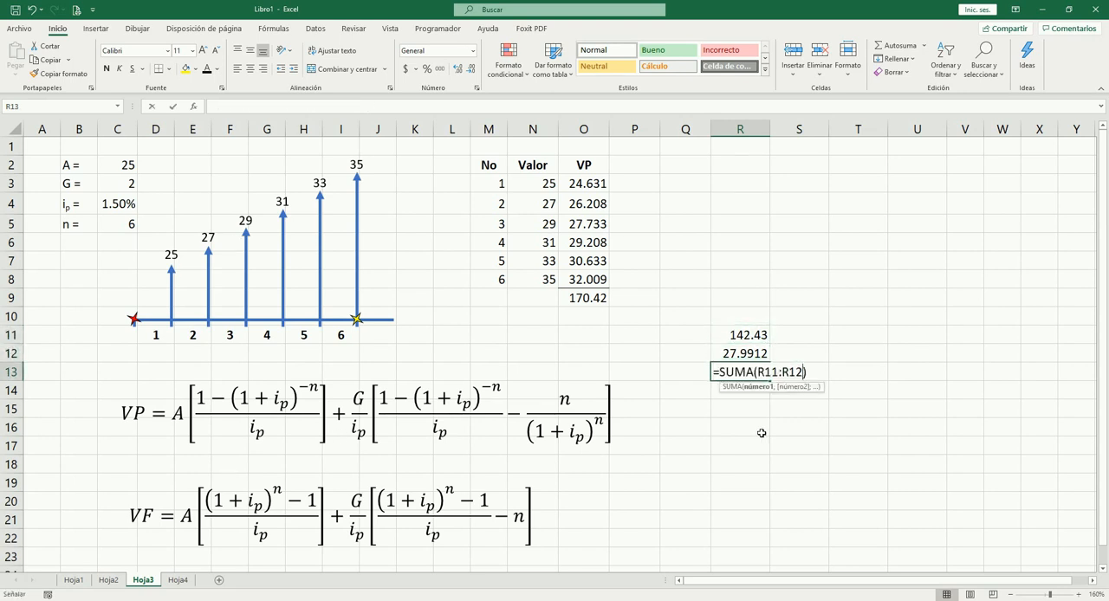
key(Tab)
key(Left)
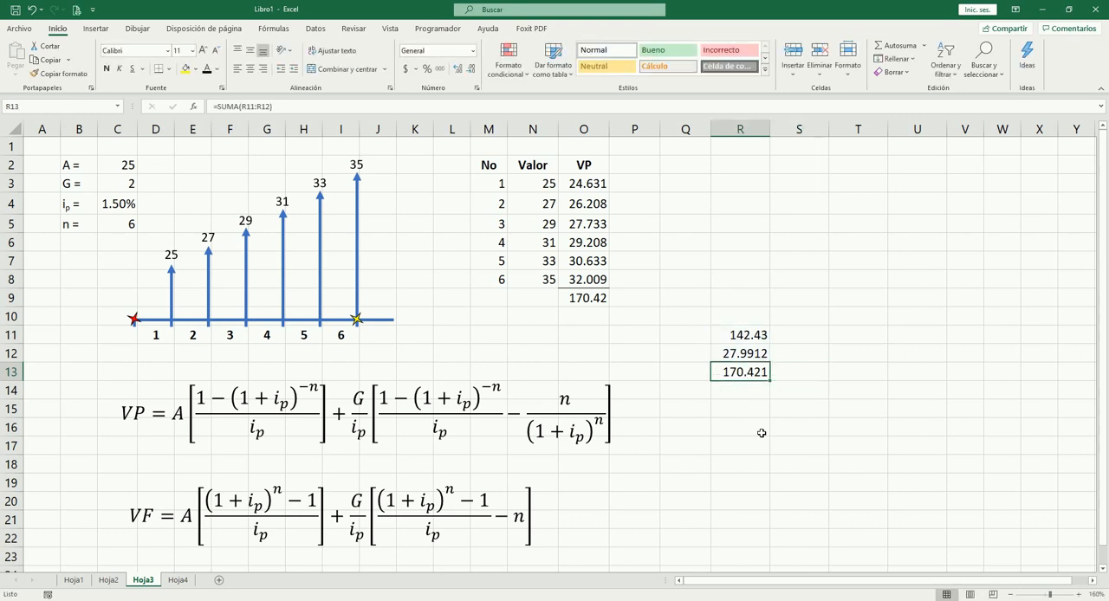
Step: Autofit column O to its contents and display R13 with four decimal places for comparison with O9
click(588, 299)
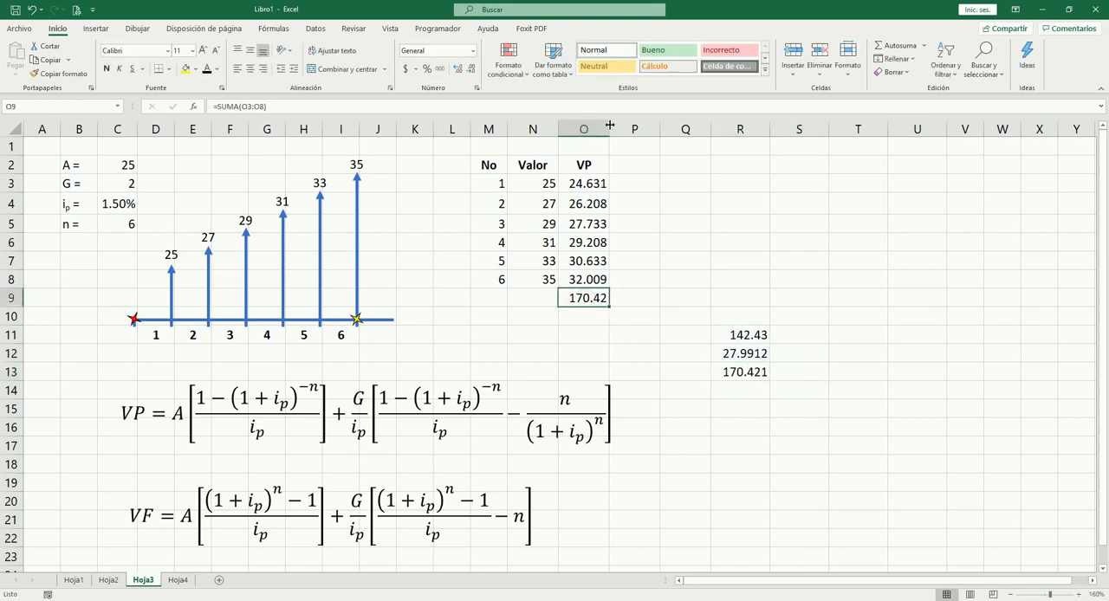
double_click(610, 129)
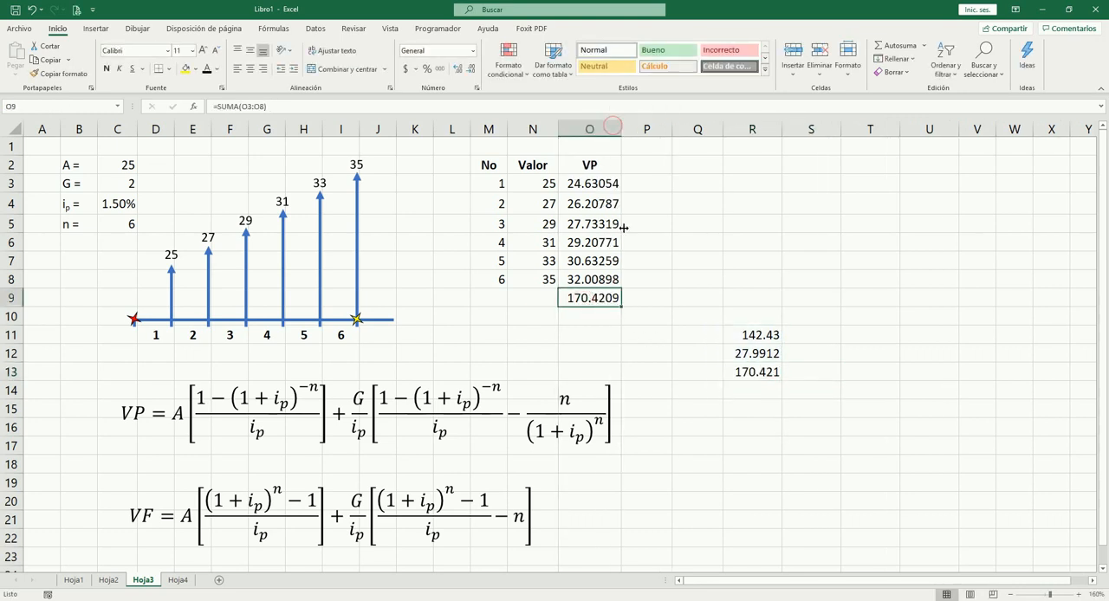
click(768, 371)
click(465, 73)
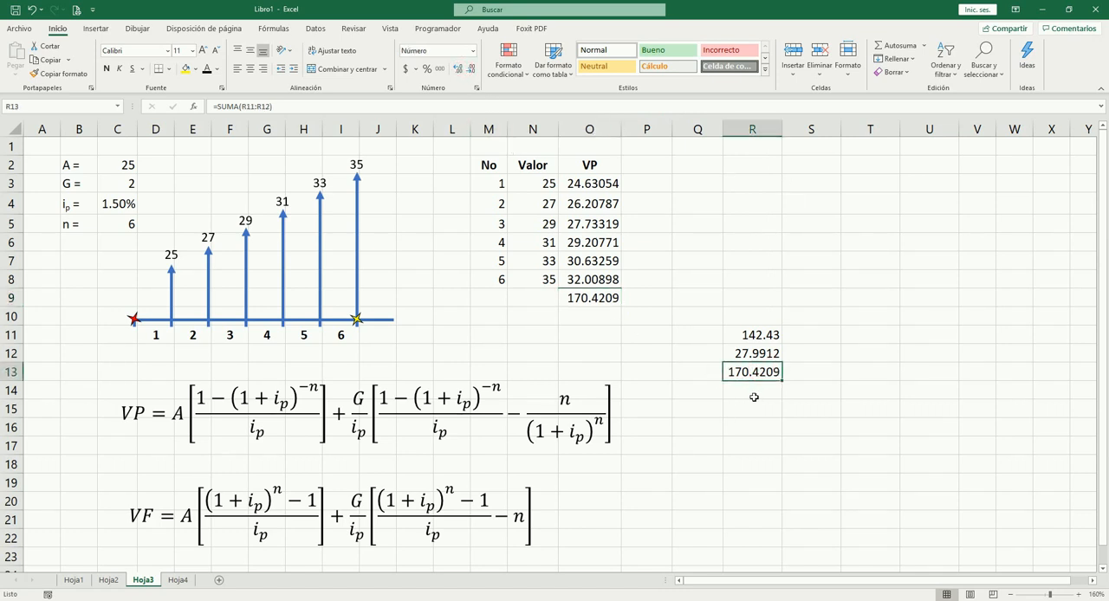
click(653, 361)
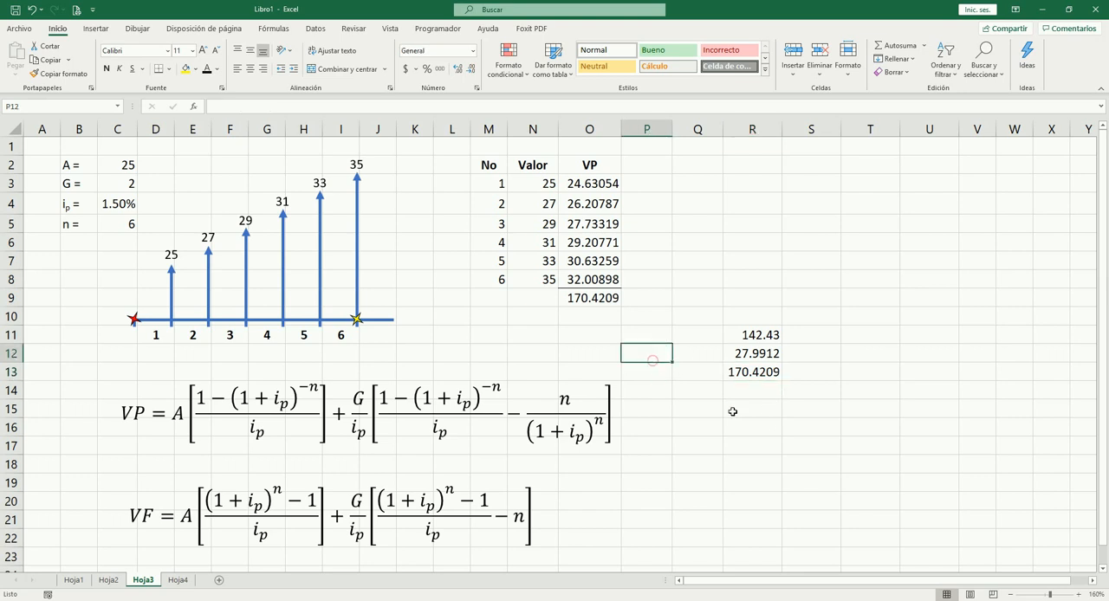
Step: Review the equation formulas in R11:R13 together with the input data in C2:C5
click(746, 379)
click(751, 355)
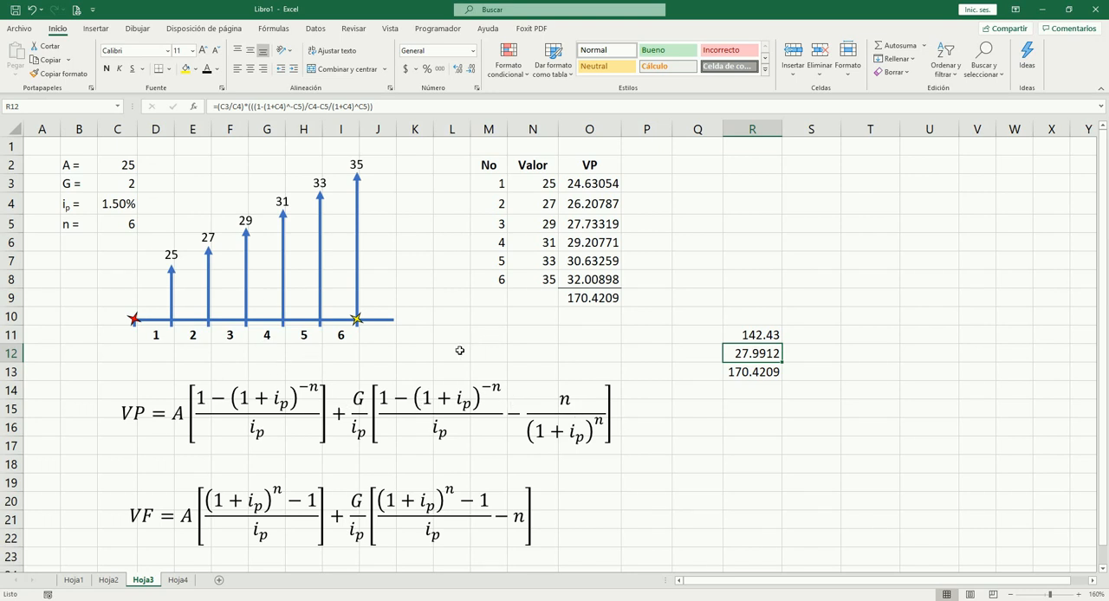
click(754, 375)
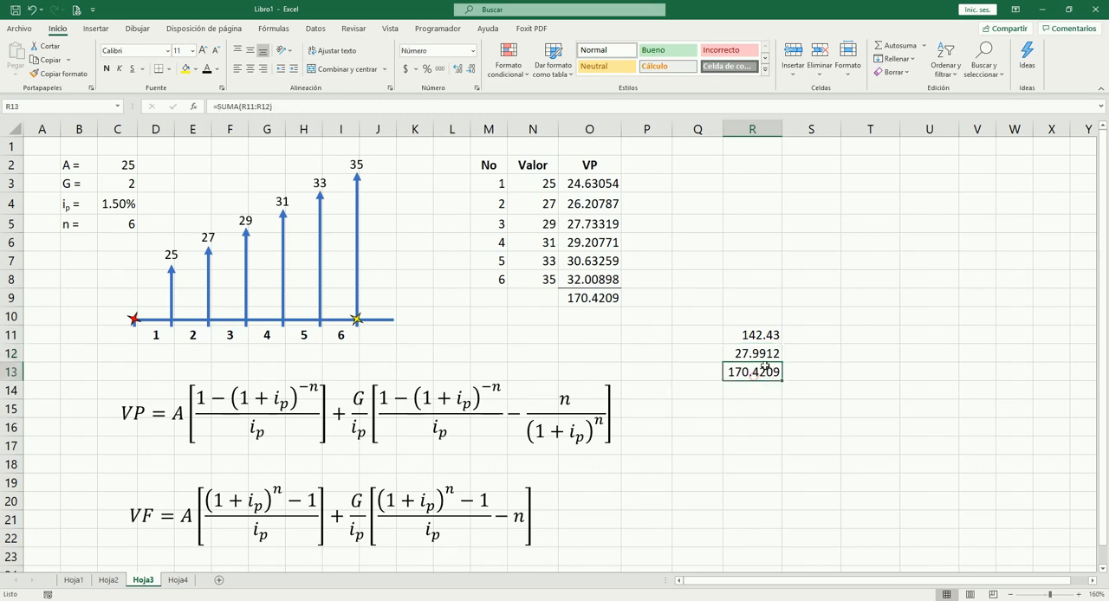
click(752, 353)
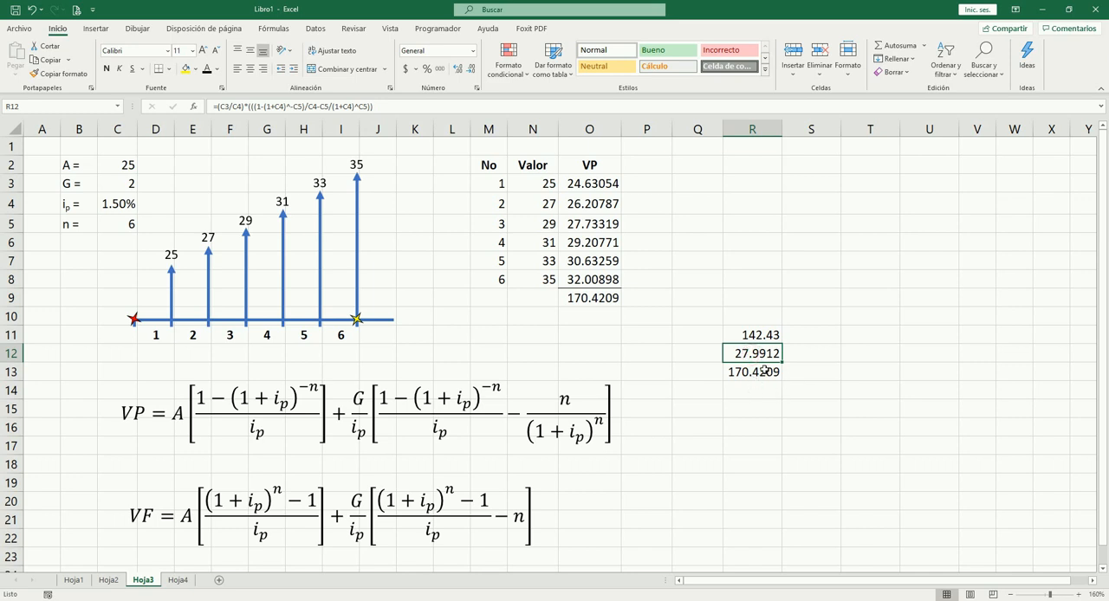
drag(743, 335, 744, 366)
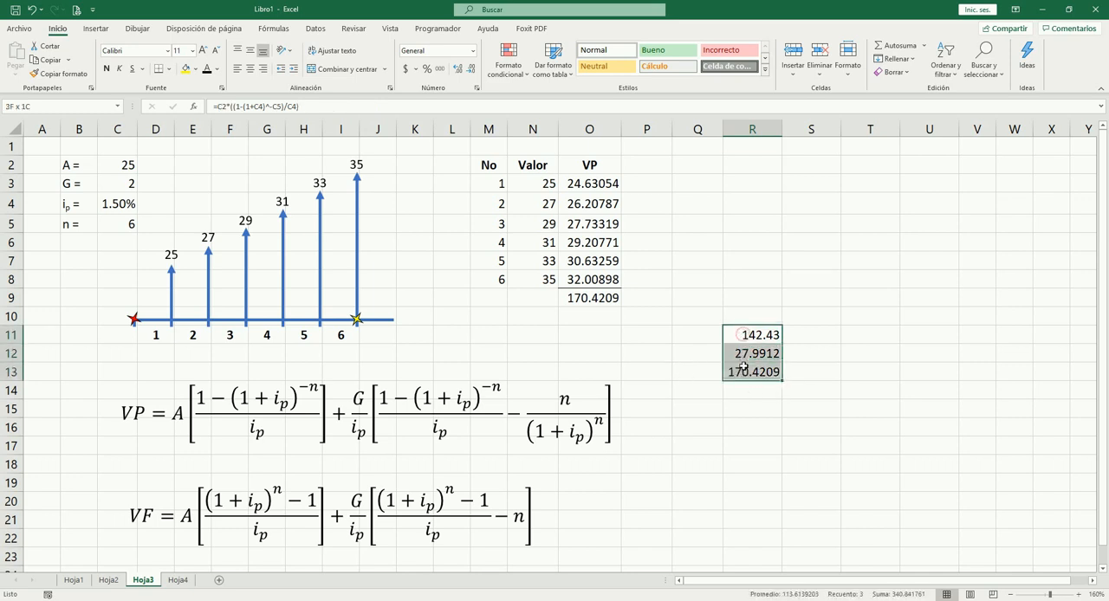
click(703, 404)
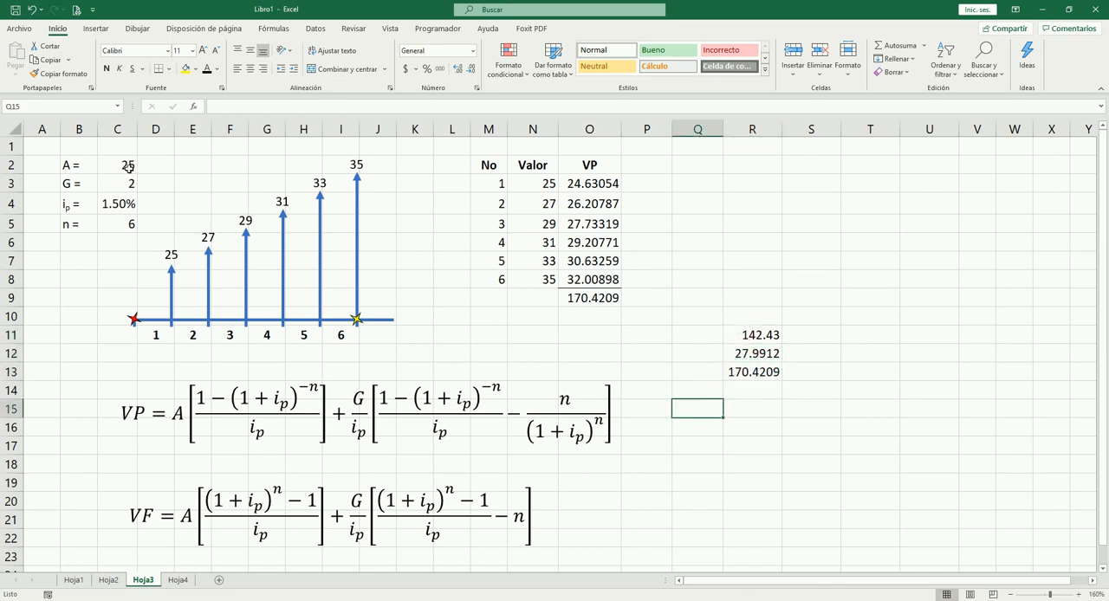
drag(128, 168, 130, 227)
click(730, 466)
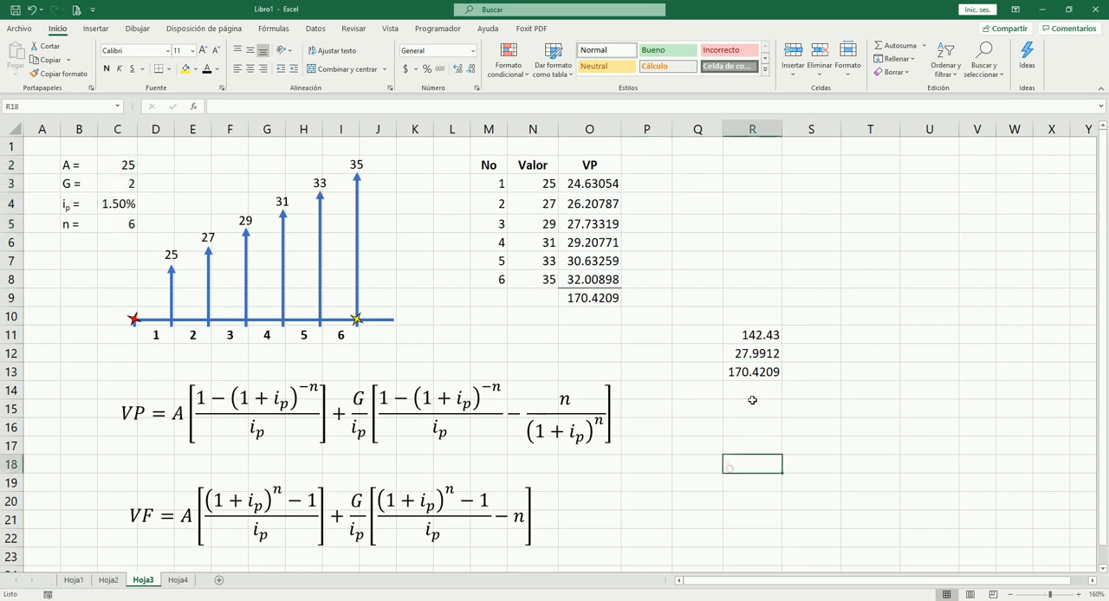
click(758, 351)
click(757, 333)
click(754, 358)
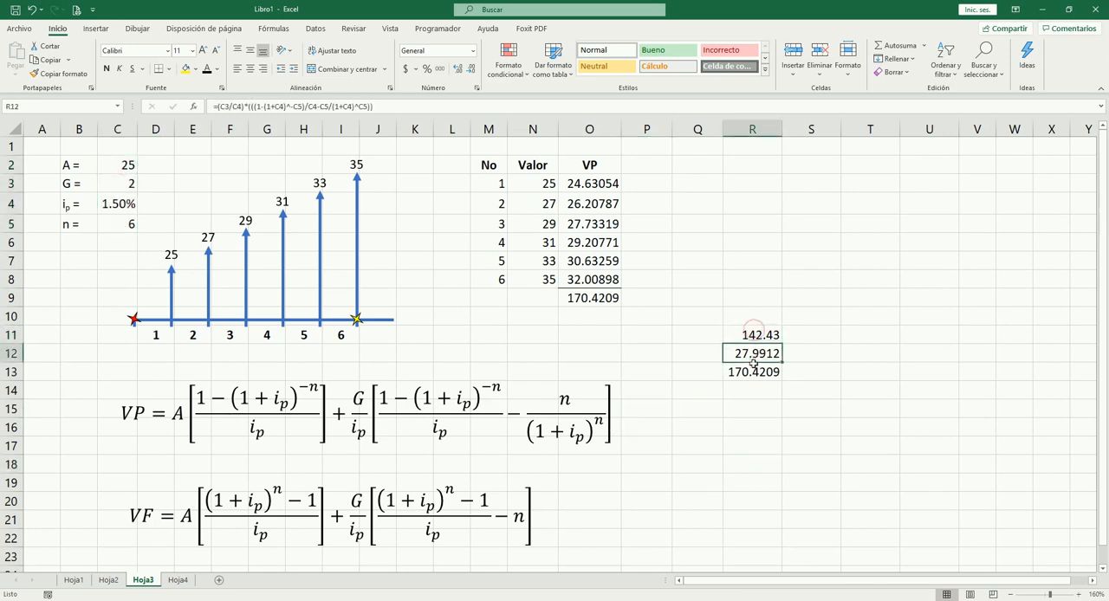
click(754, 372)
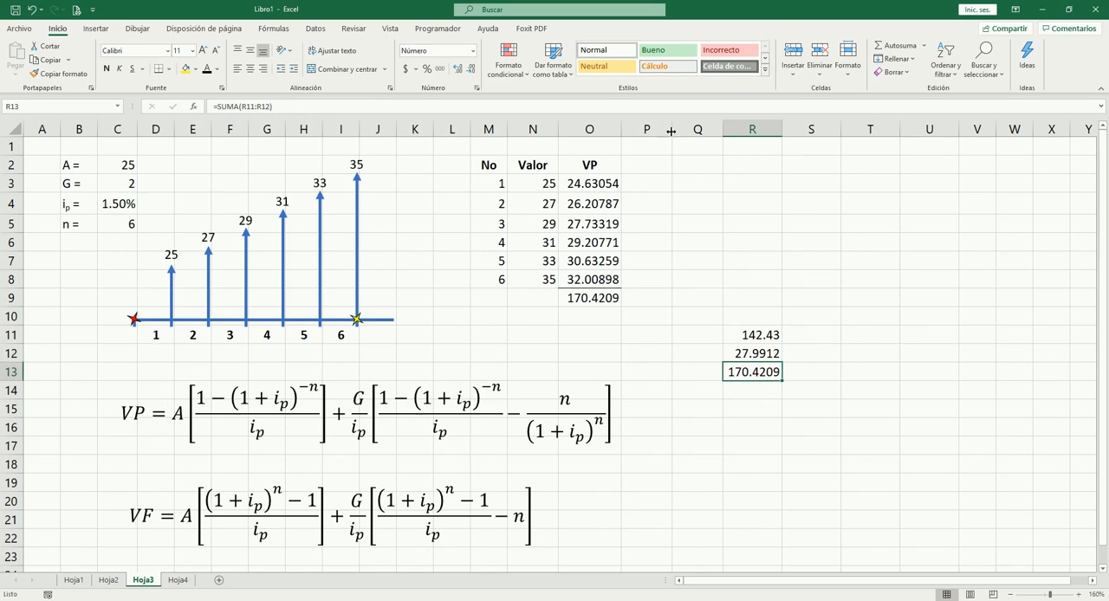
Step: Widen column P slightly and enter the heading VF in P2 beside the VP column
drag(671, 131, 683, 131)
click(658, 164)
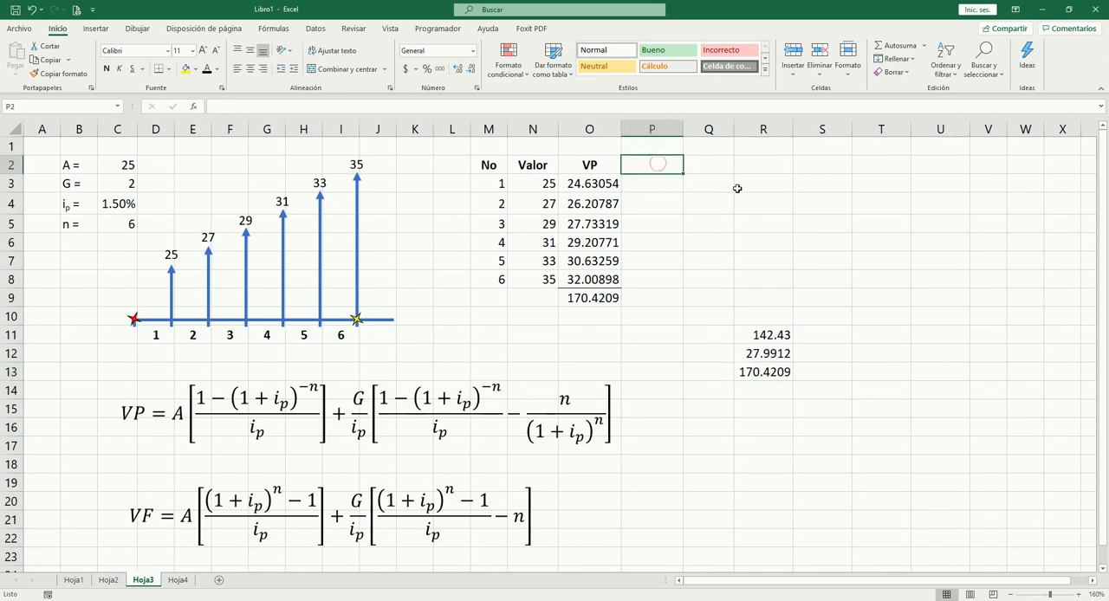
text(VF)
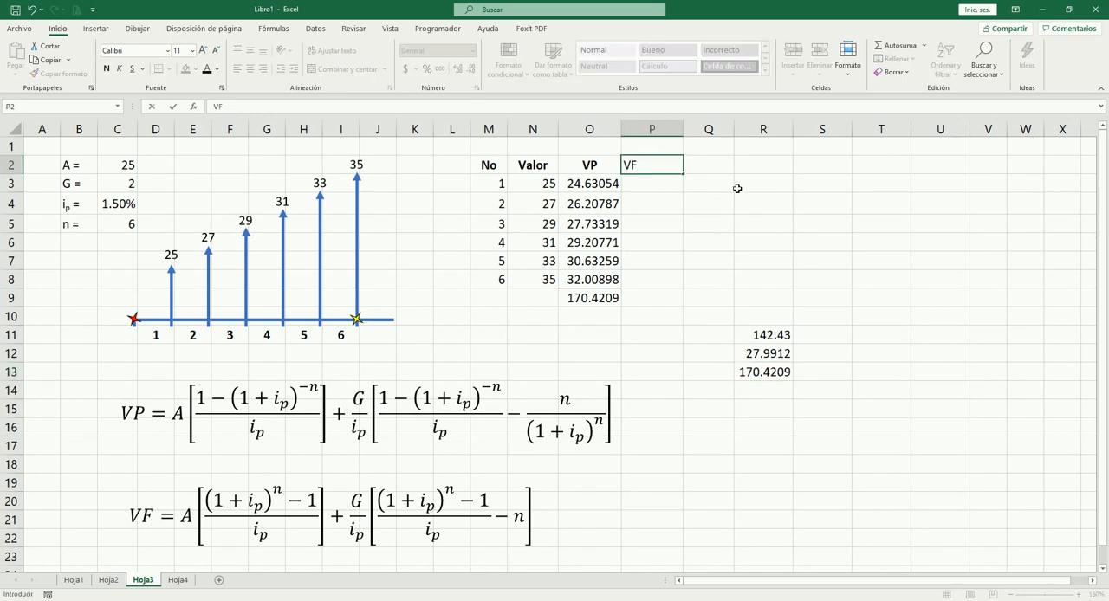
key(Right)
key(Left)
key(Down)
key(Down)
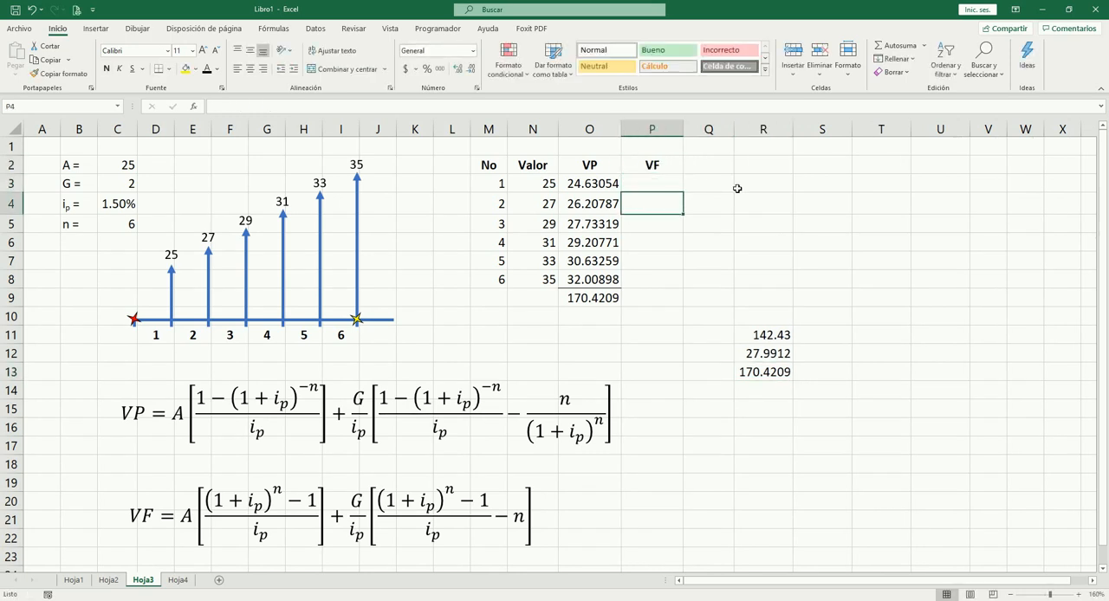
Step: Enter the future value formula =N3*(1+$C$4)^5 for the first payment in P3
key(Up)
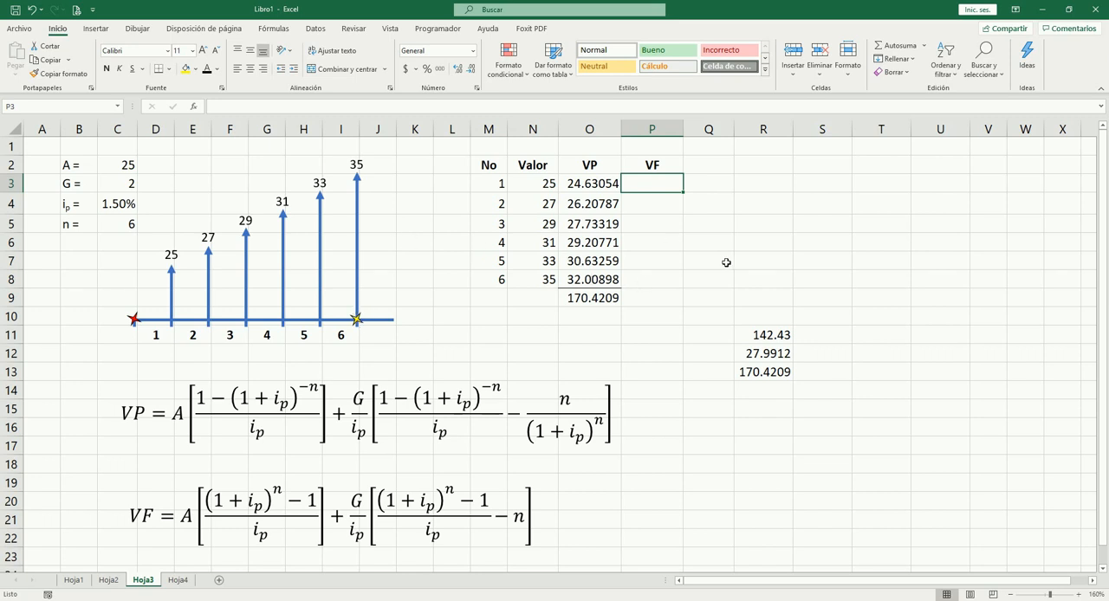
text(=)
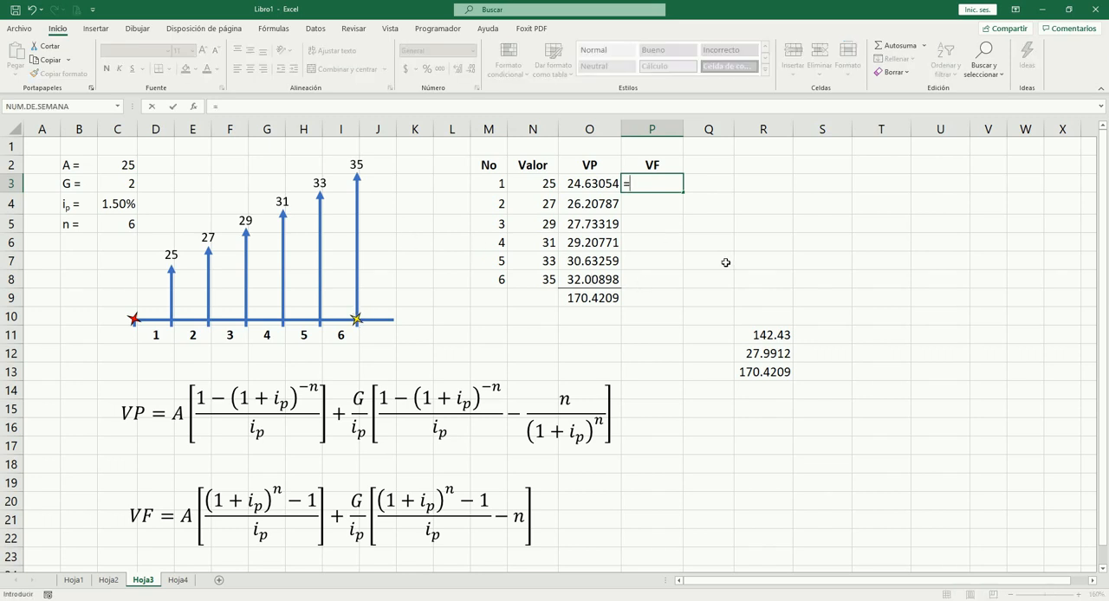
click(546, 184)
text(*)
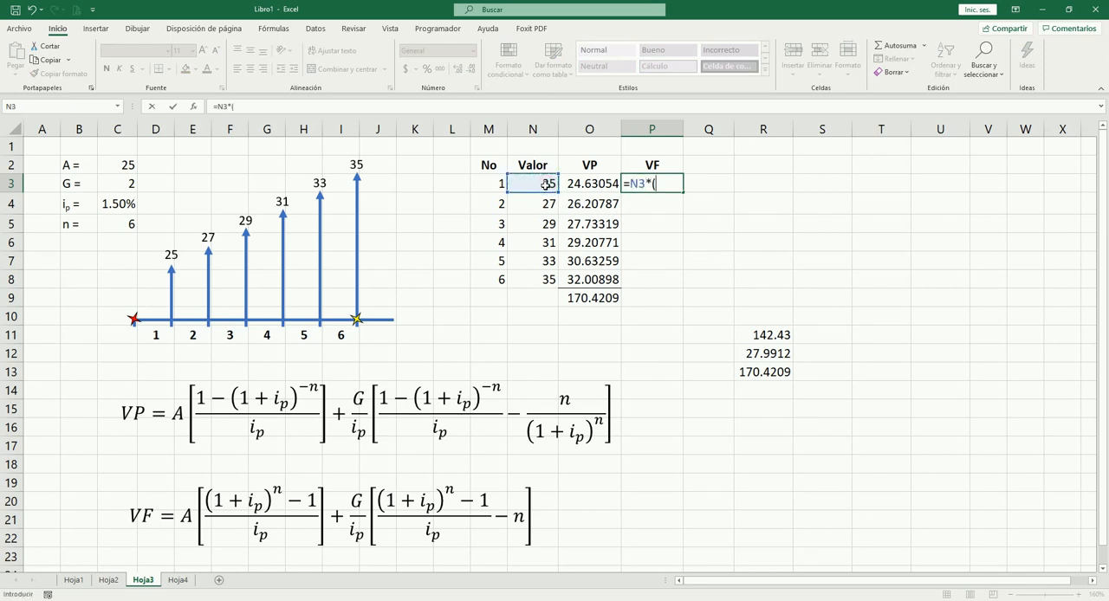
text((1+)
click(130, 203)
key(F4)
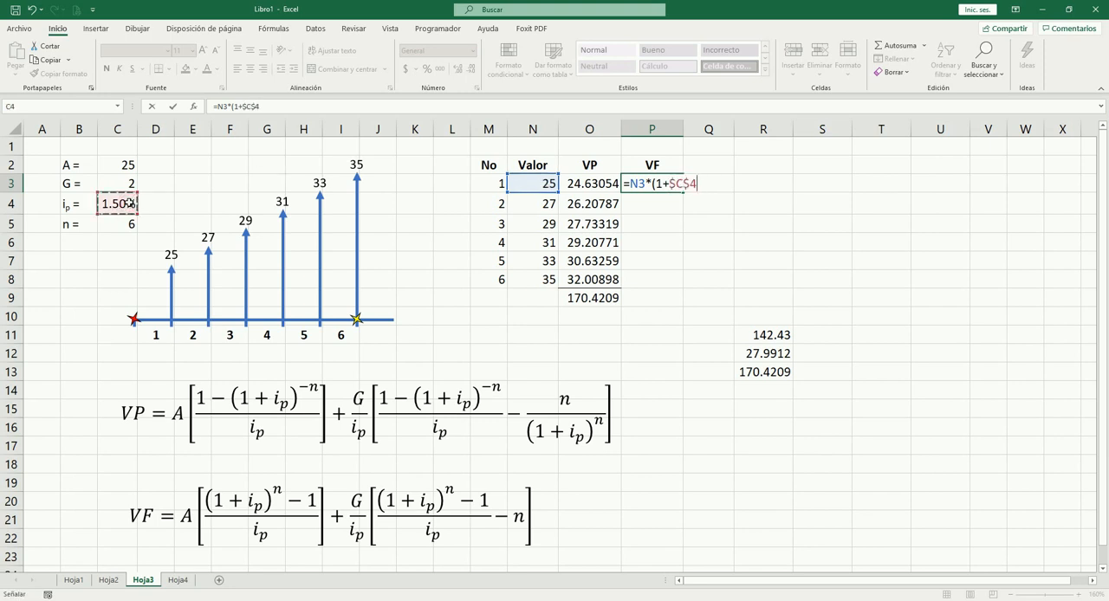
text()^)
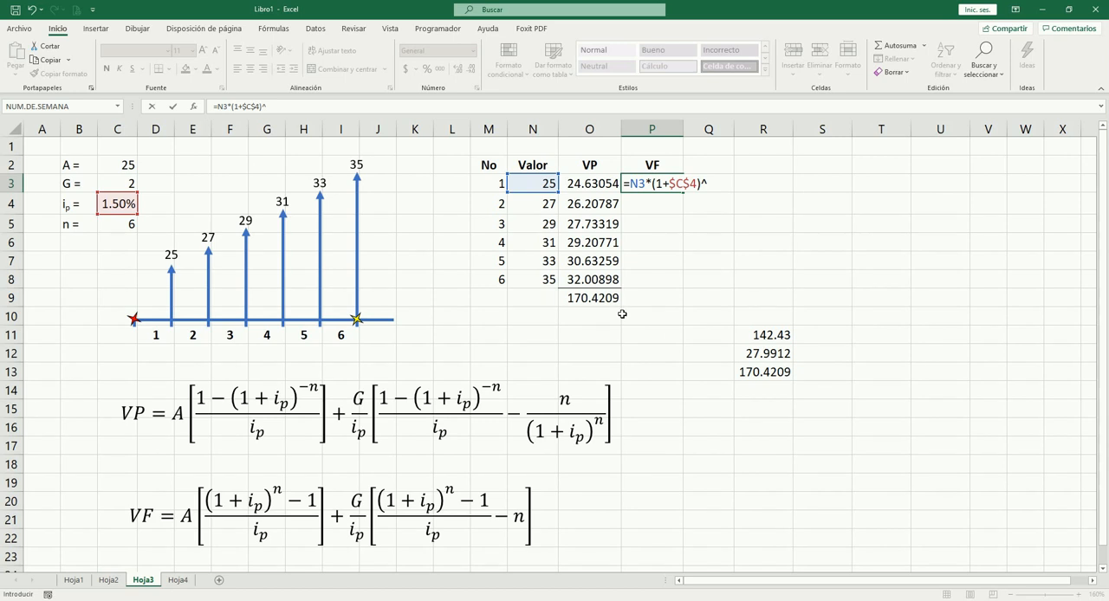
text(56)
key(Tab)
key(Left)
key(Down)
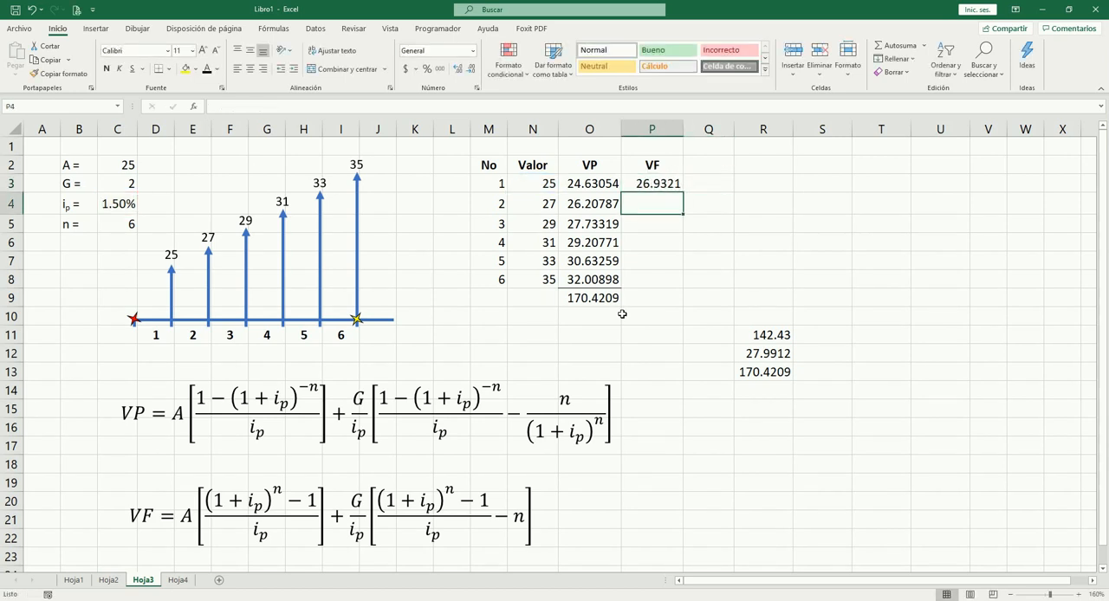
Step: Go through the empty VF cells P4:P8 and the last payment in N8 to reason out each payment's compounding periods
key(Down)
key(Down)
key(Down)
key(Up)
key(Up)
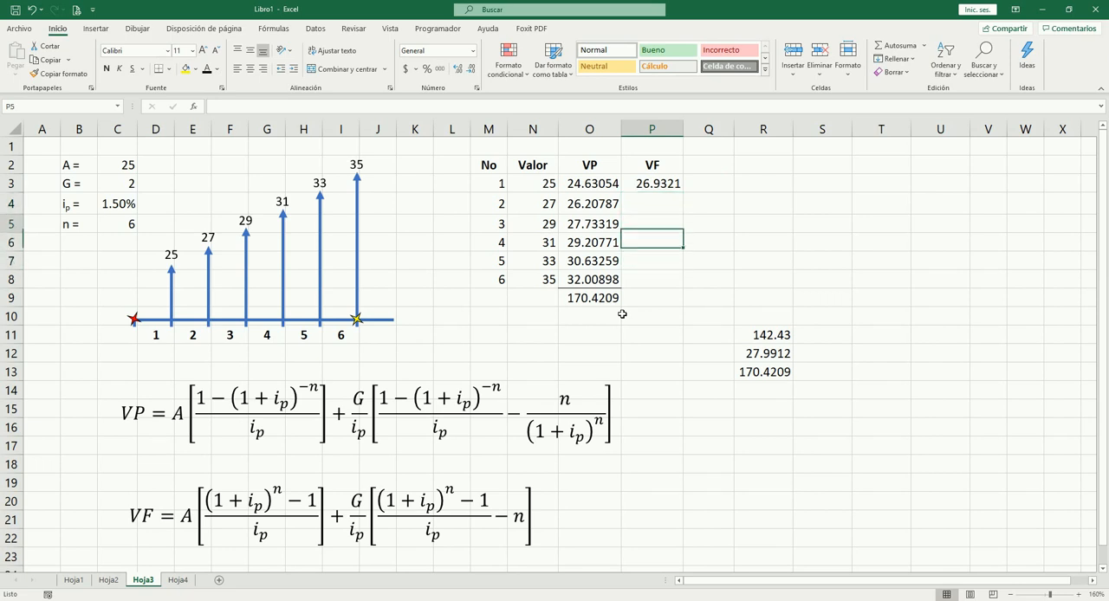
key(Up)
key(Up)
key(Down)
key(Down)
key(Down)
key(Down)
key(Down)
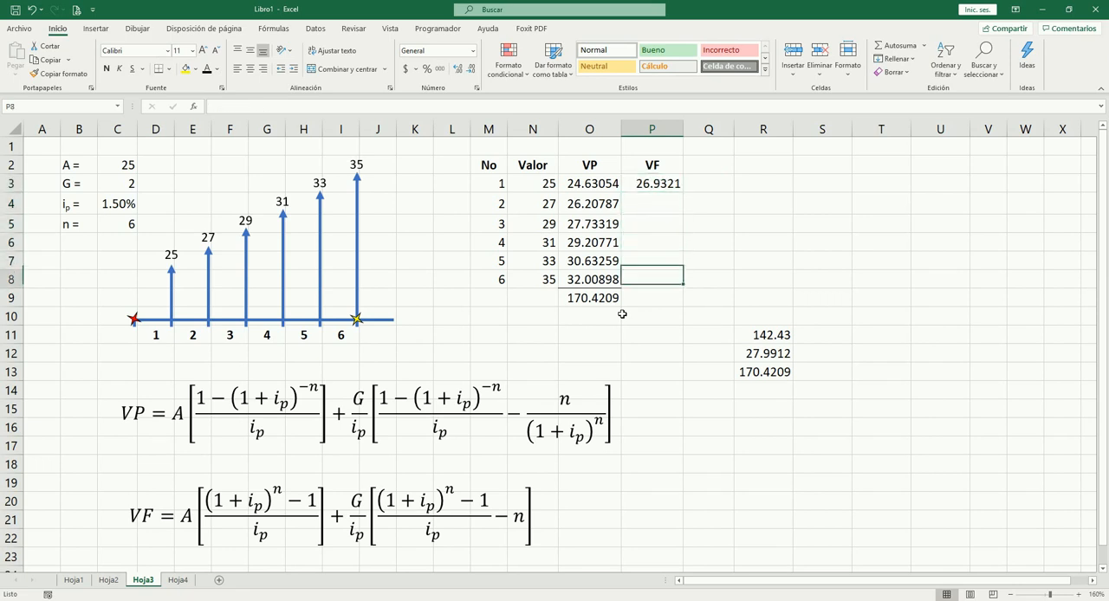
key(Left)
key(Left)
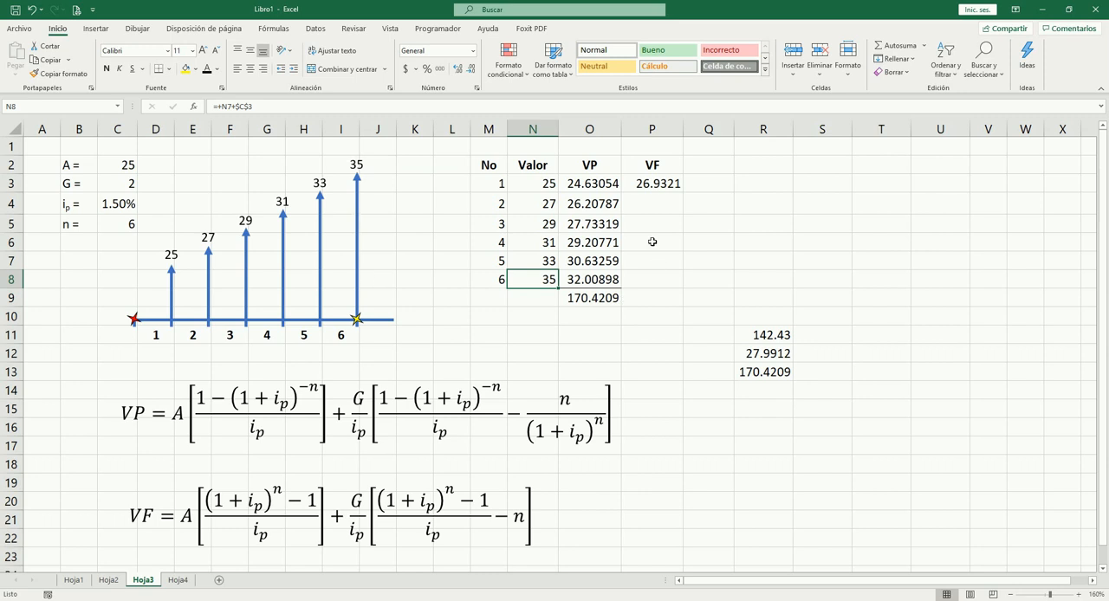
Step: Replace the fixed exponent in P3 so the formula reads =N3*(1+$C$4)^(6-M3)
click(648, 185)
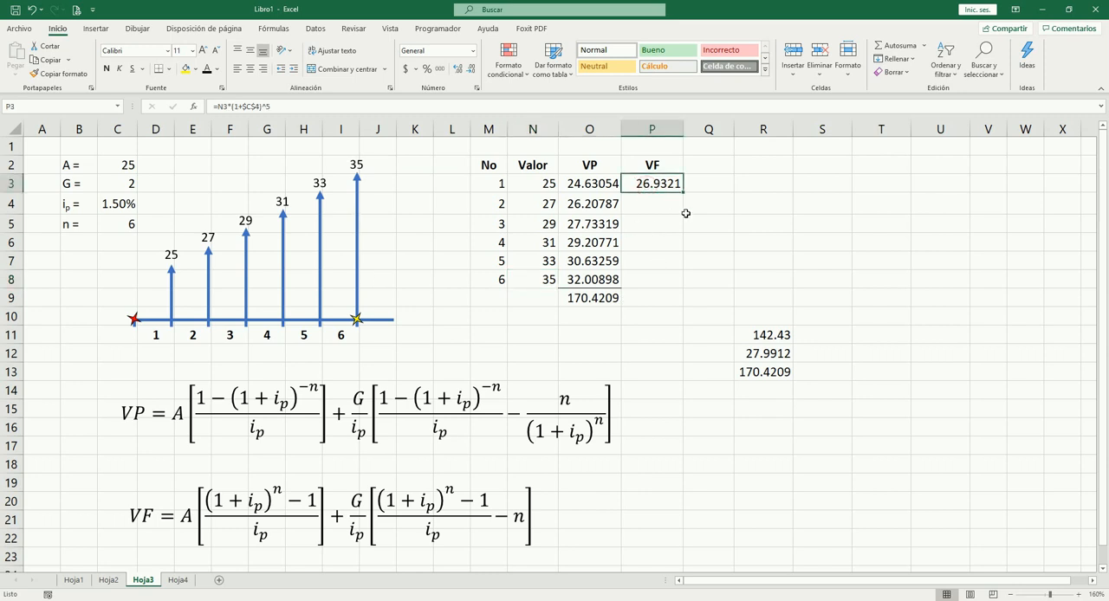
key(F2)
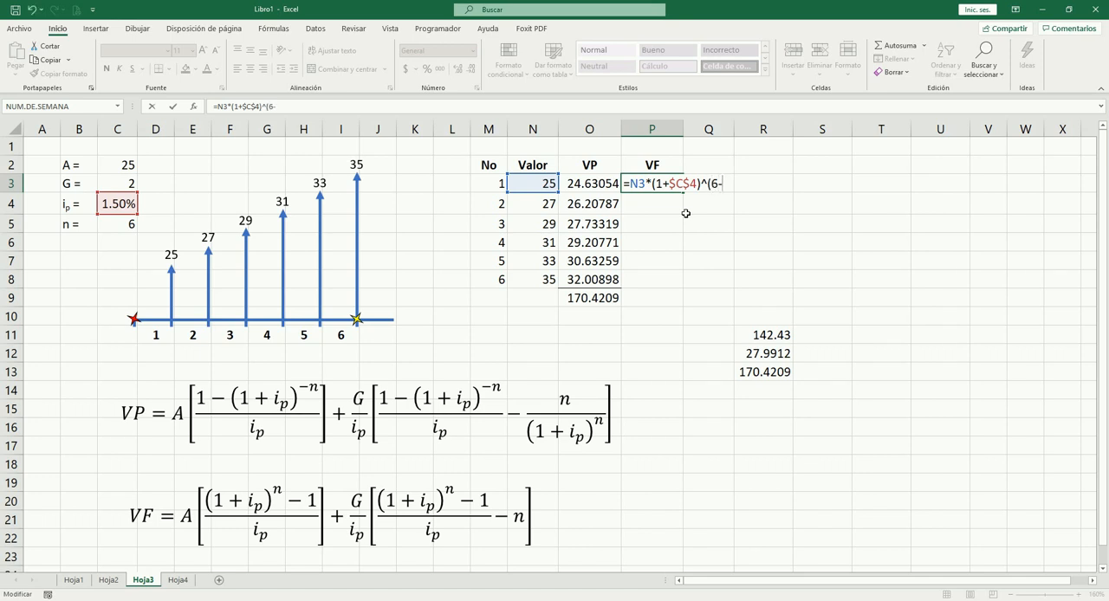
click(494, 184)
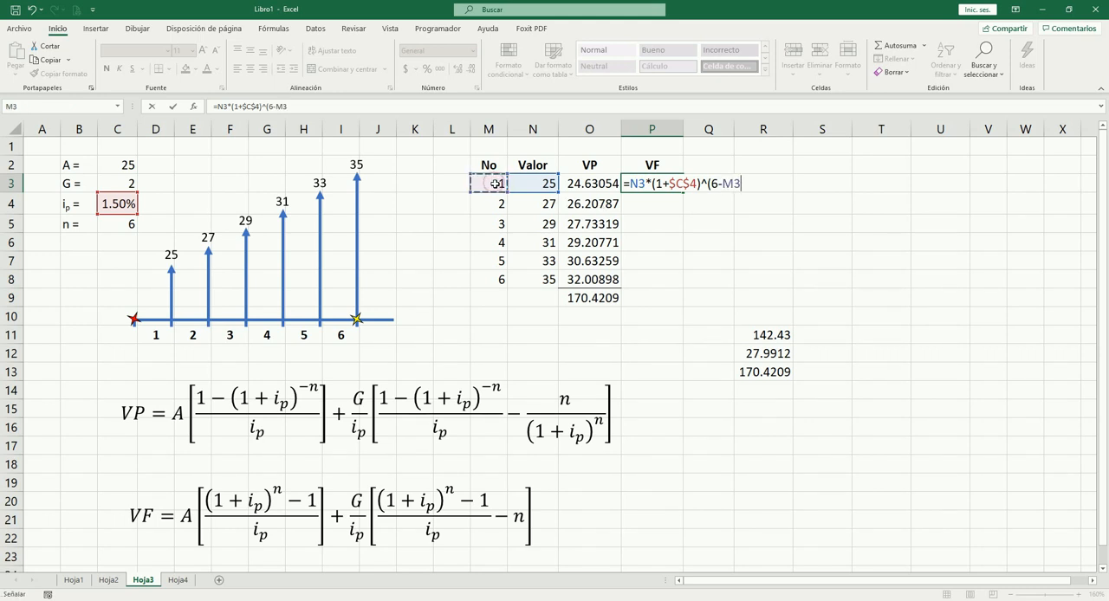
text())
key(Tab)
key(shift+Tab)
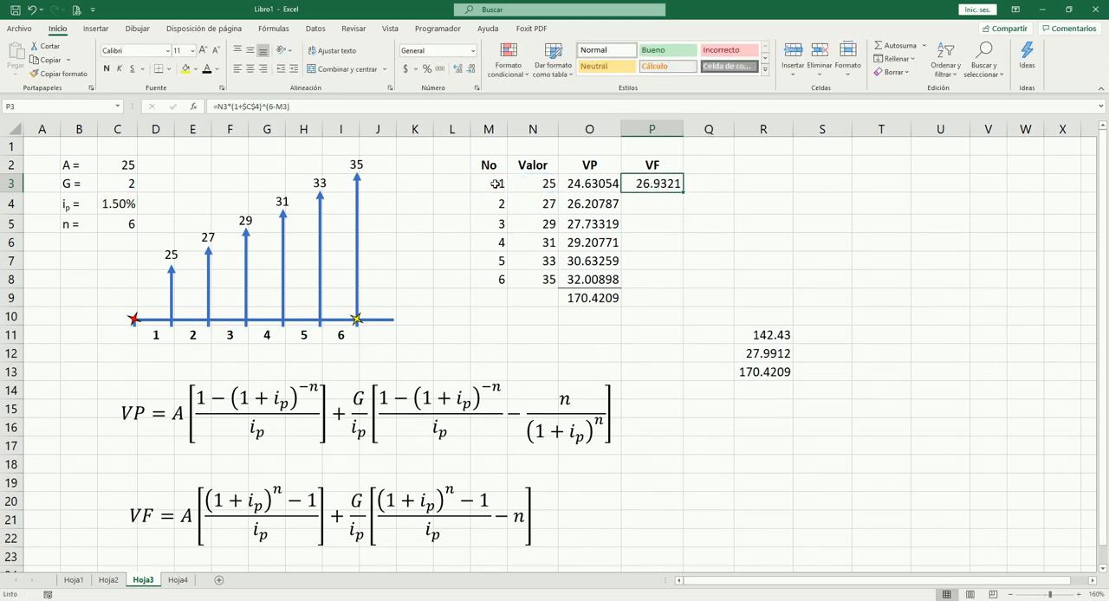
Step: Copy the P3 formula to P4, check its references, and fill it down through P8
key(ctrl+c)
key(Down)
key(Return)
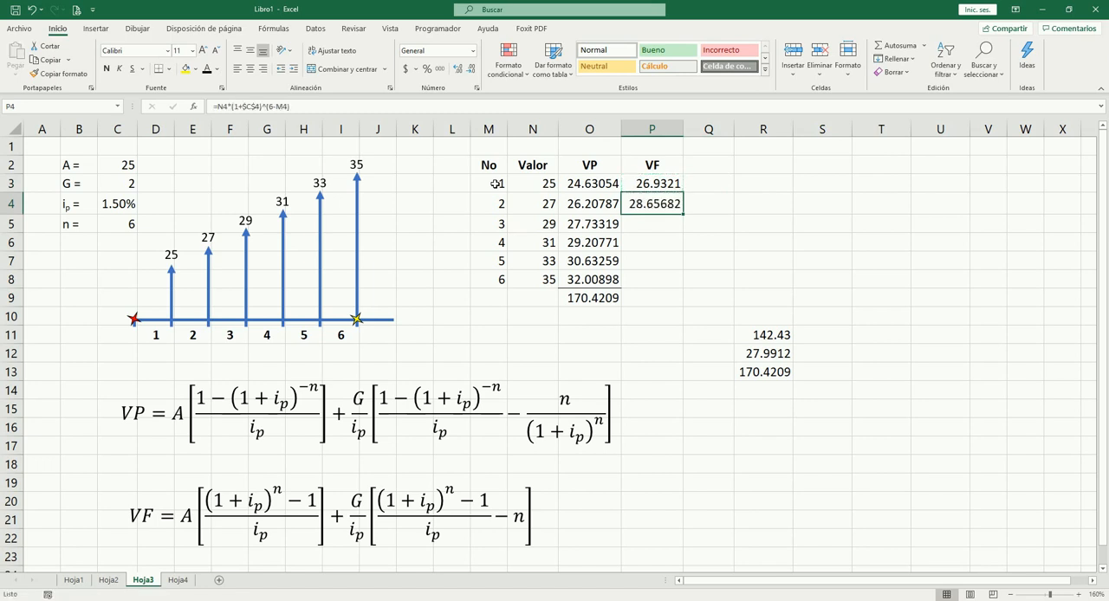
key(F2)
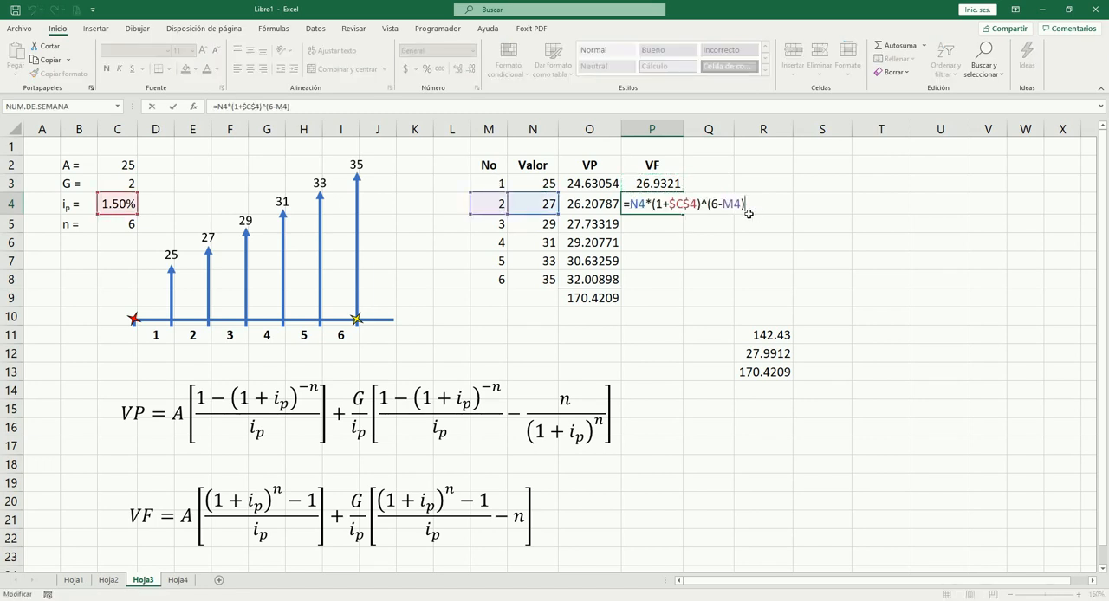
key(Escape)
click(667, 184)
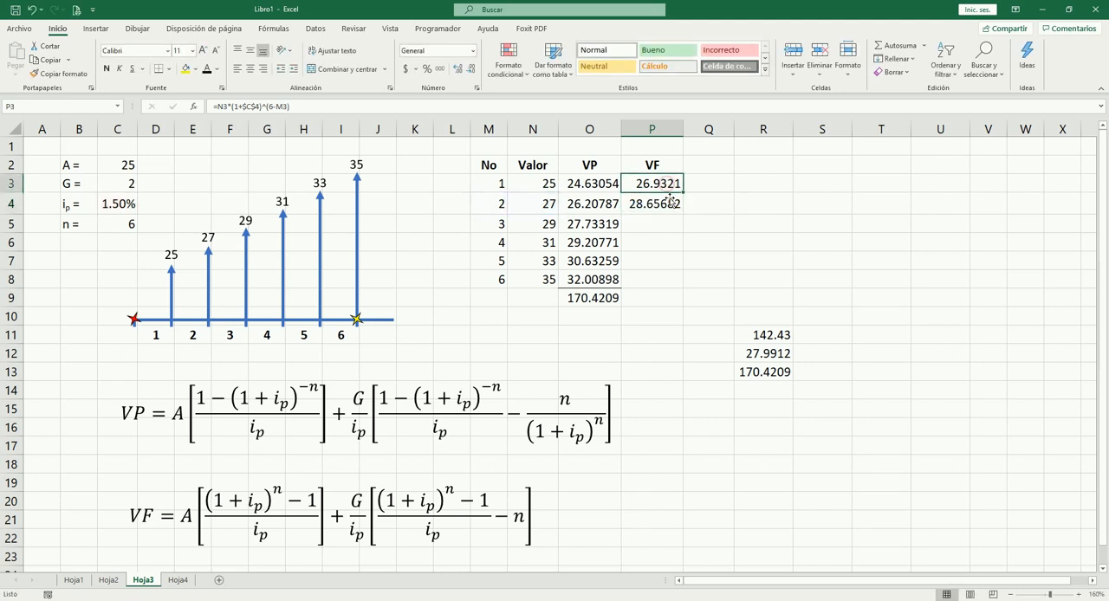
click(672, 206)
drag(683, 215, 684, 288)
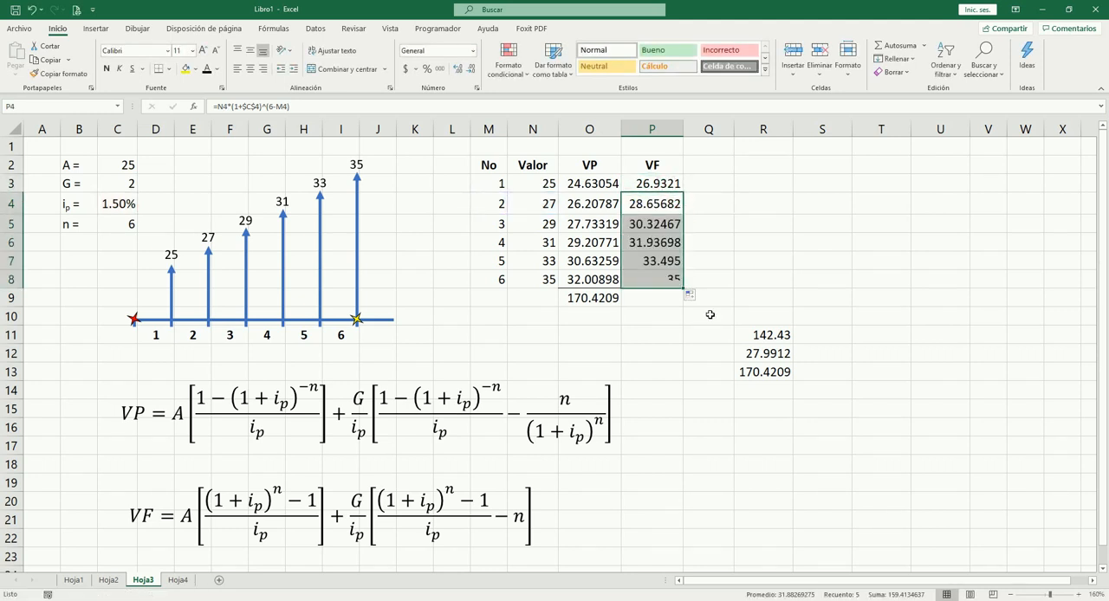
Step: Compare the last payment's future value in P8 with its original value in N8
click(659, 280)
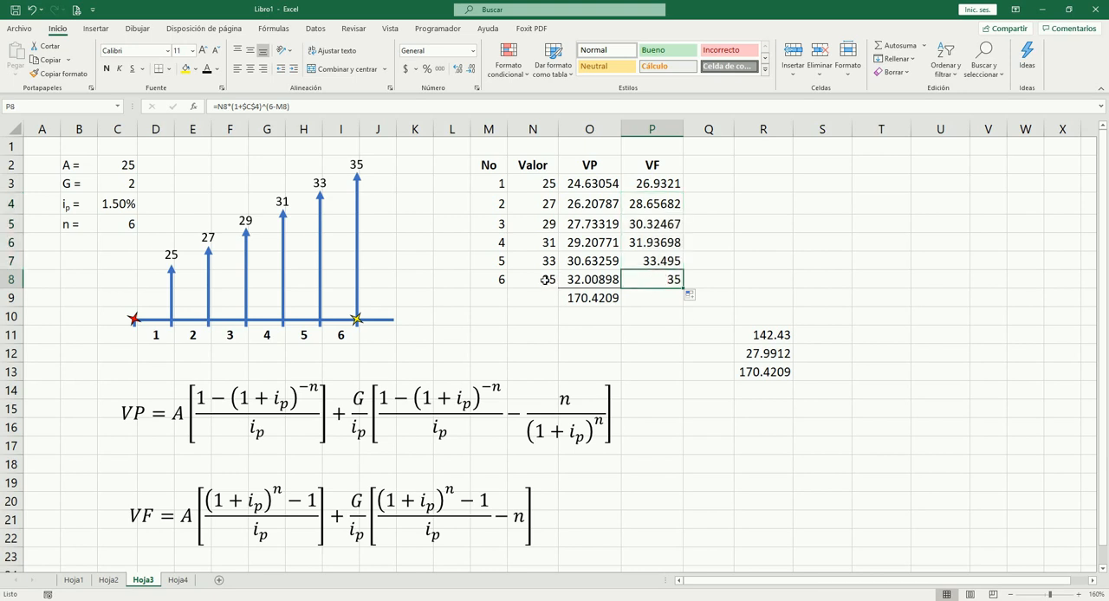
click(546, 280)
click(650, 280)
click(534, 279)
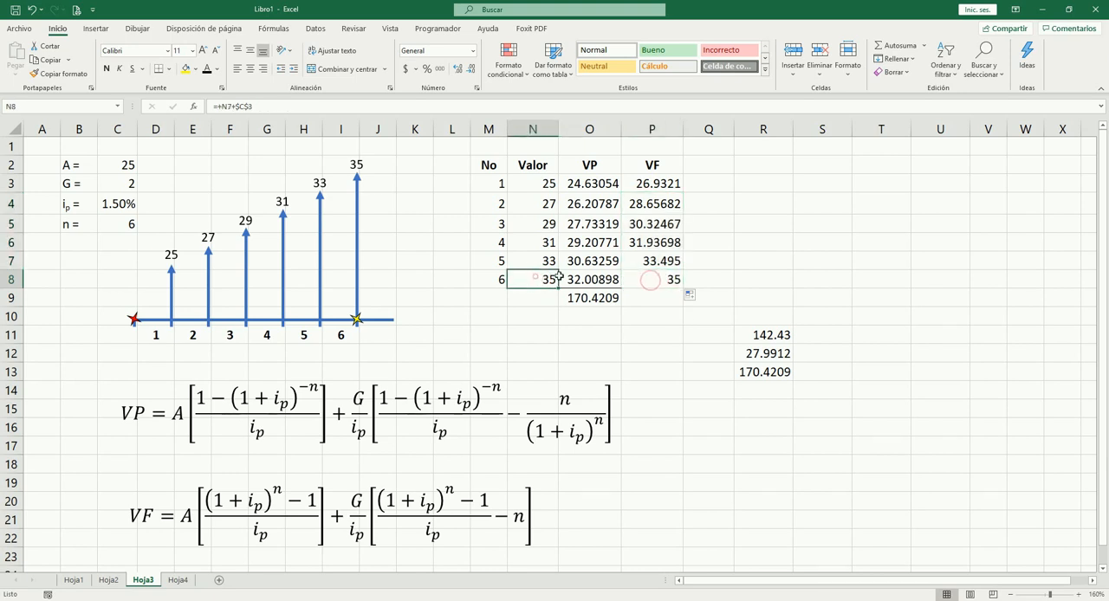
click(642, 279)
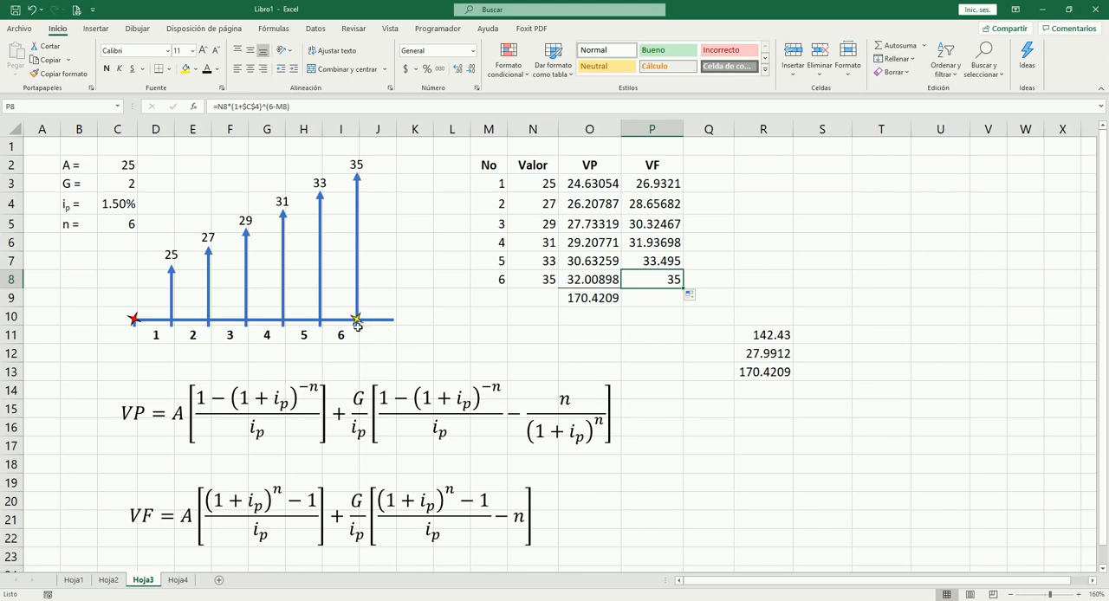
Step: Total the VF column P3:P8 in cell P9 with AutoSum
click(660, 300)
key(alt+equal)
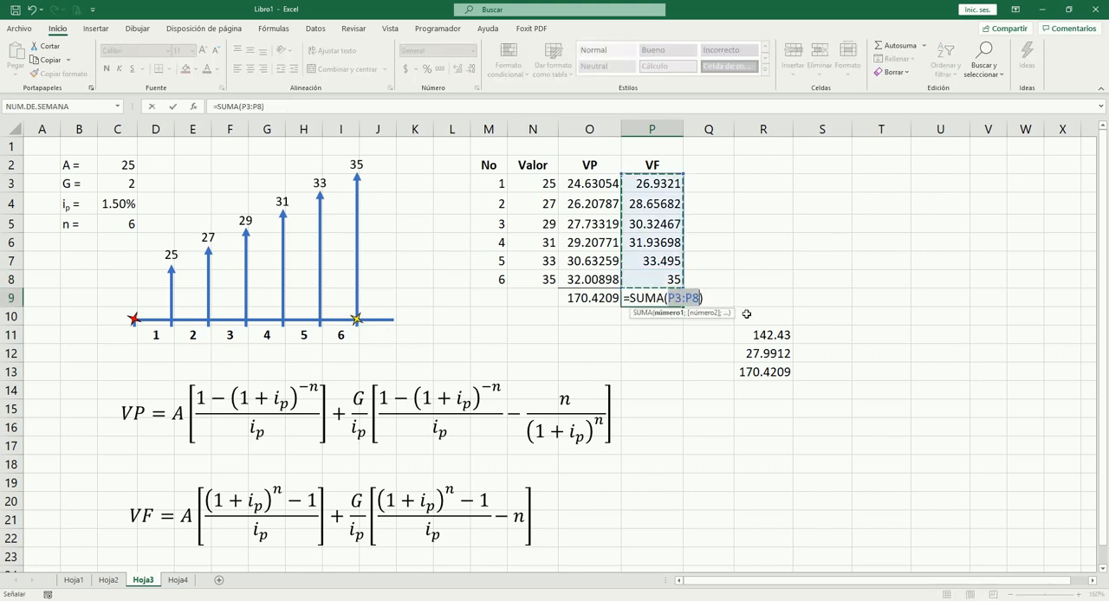
key(shift+Return)
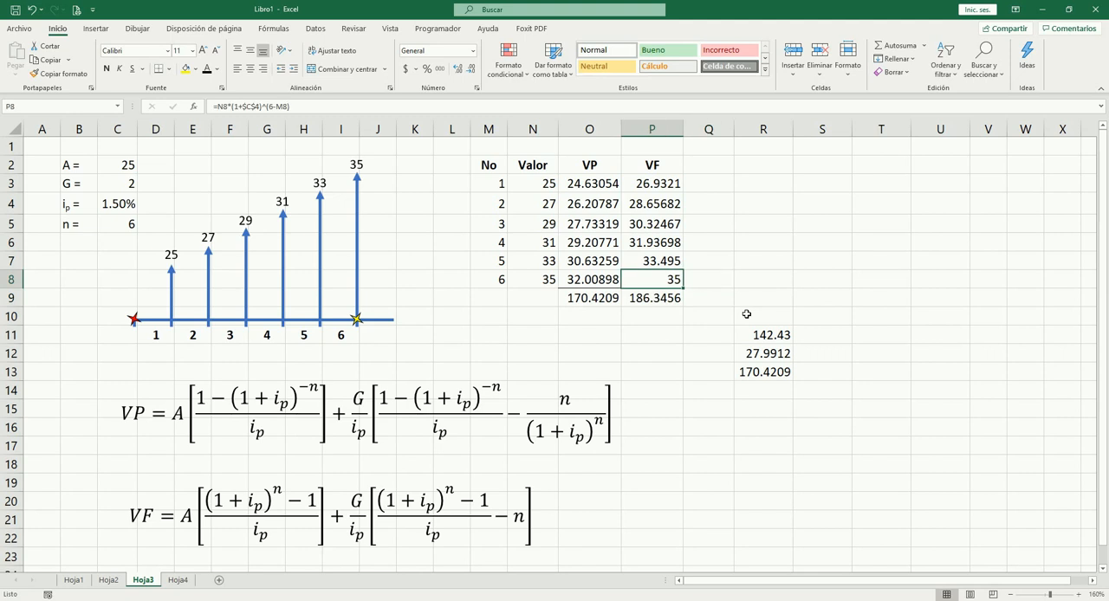
key(Right)
key(Right)
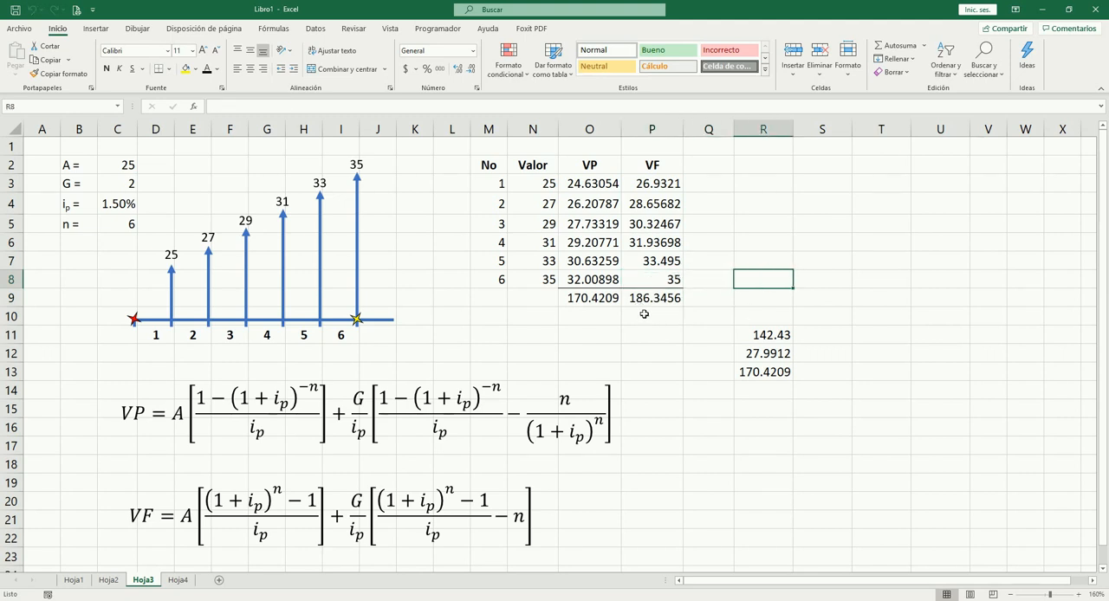
Step: Compare the future value total in P9 with the present value total in O9
click(644, 314)
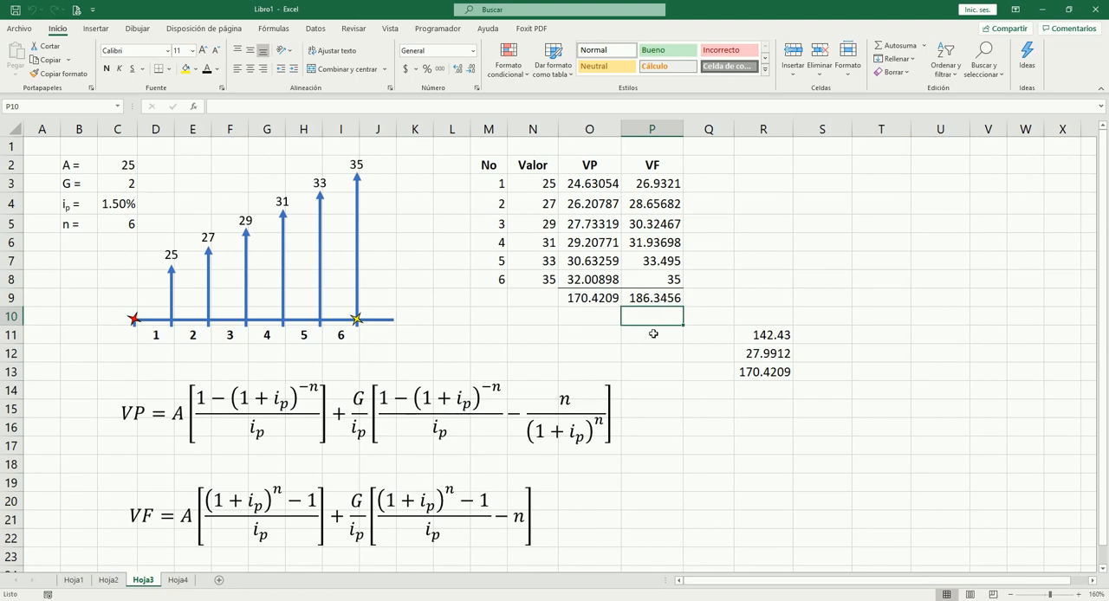
click(648, 299)
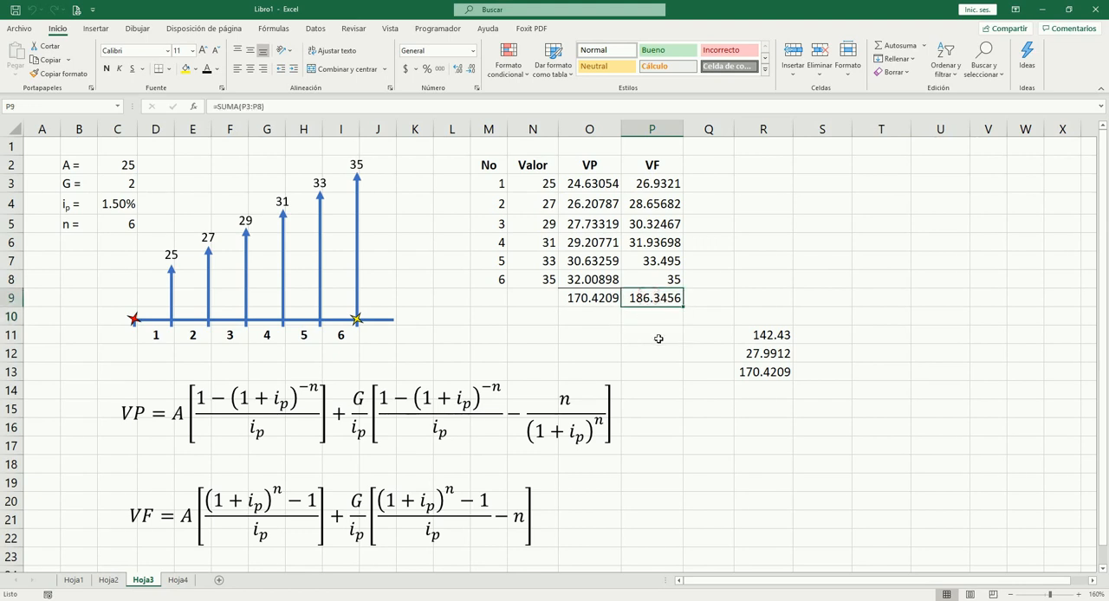
click(587, 298)
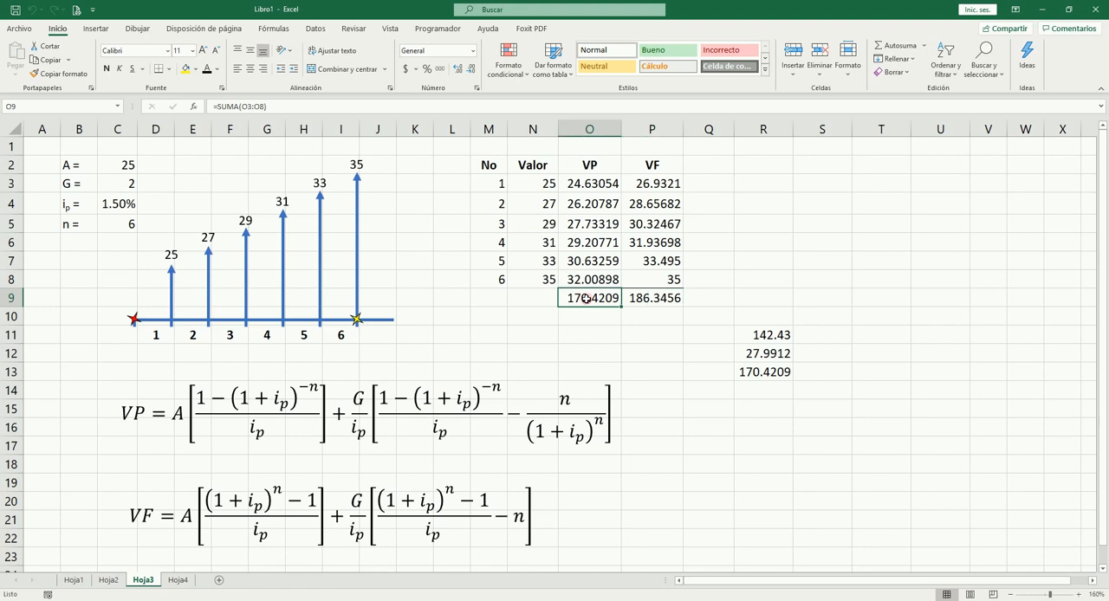
click(663, 300)
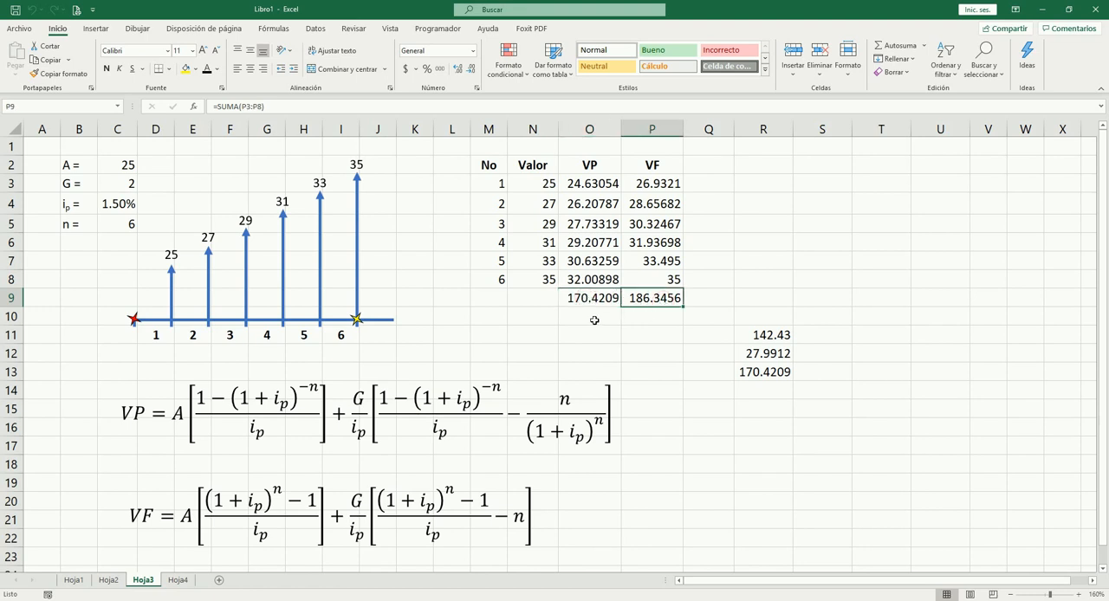
Step: Check the future value by compounding the VP total with =+O9*(1+C4)^6 in O10, and clear that cell
click(588, 317)
text(+)
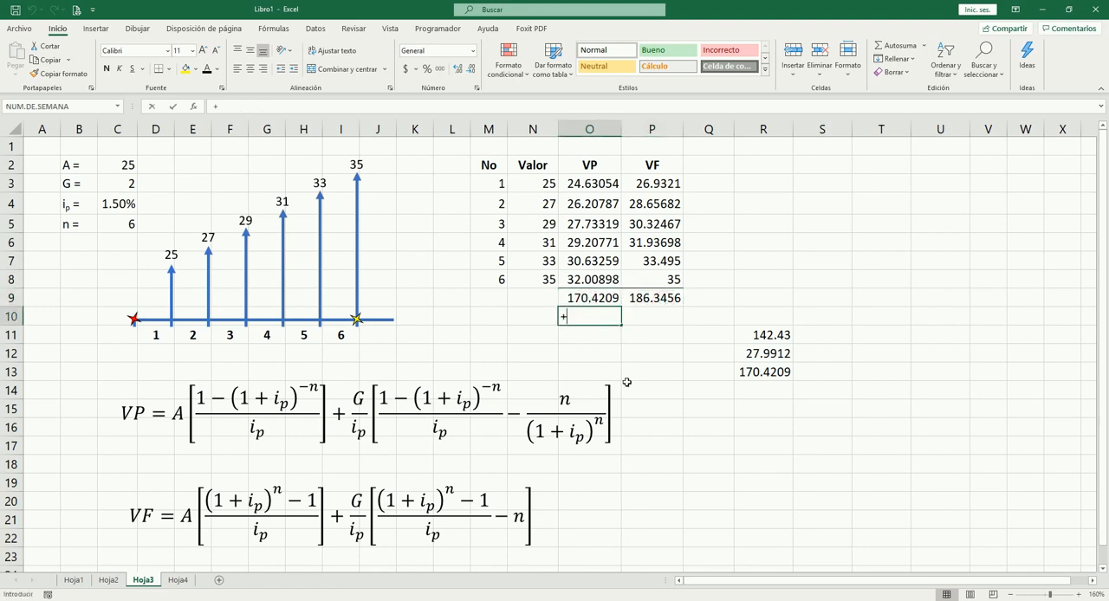
key(Up)
text(*()
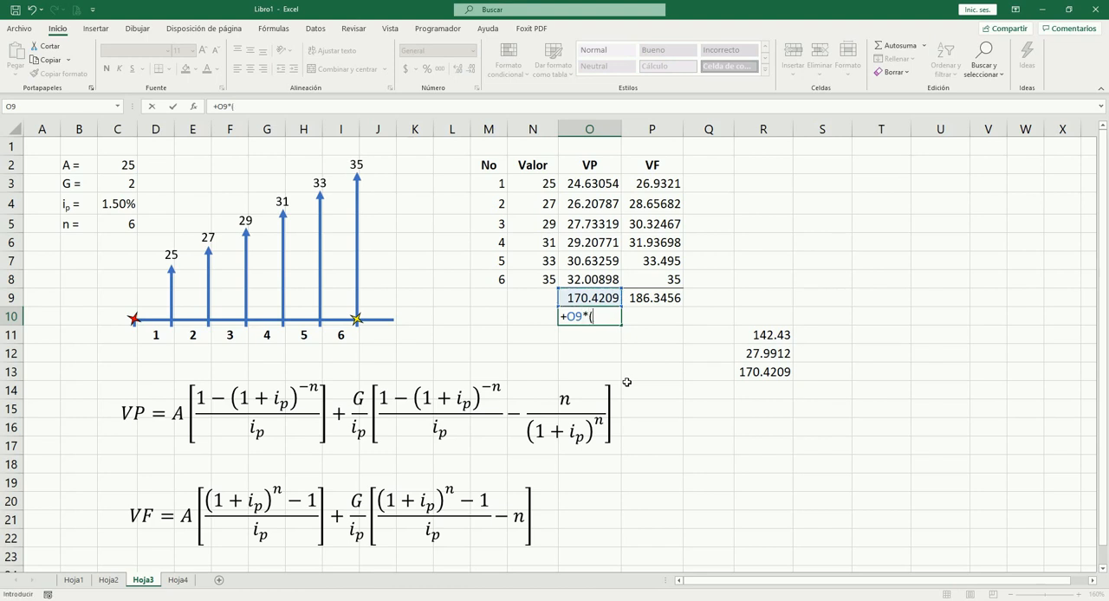
text(1+)
click(119, 205)
text())
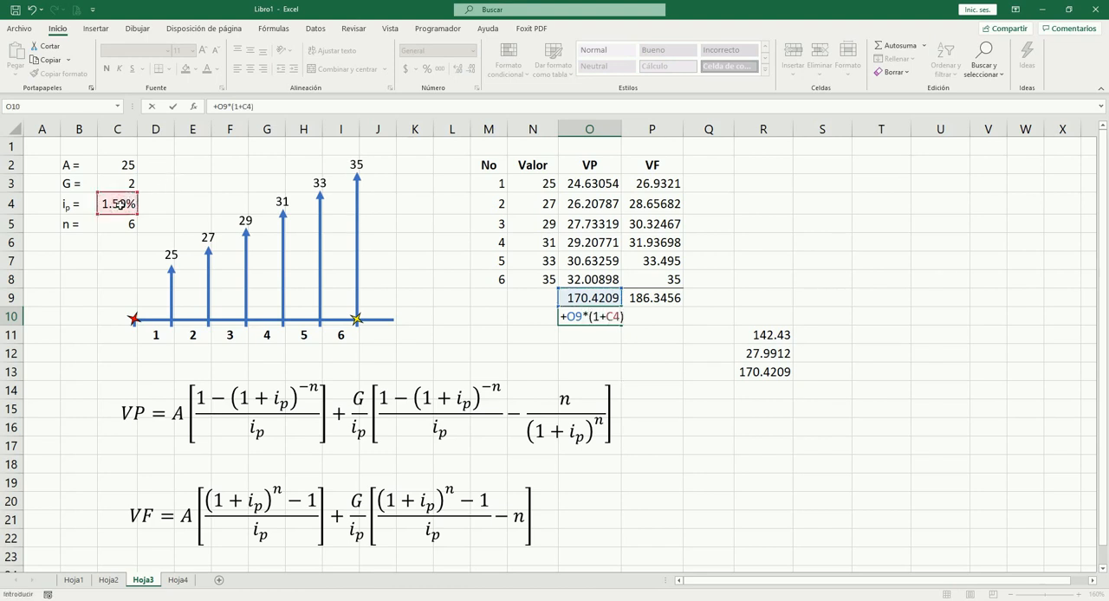
text(^6)
key(Tab)
key(Left)
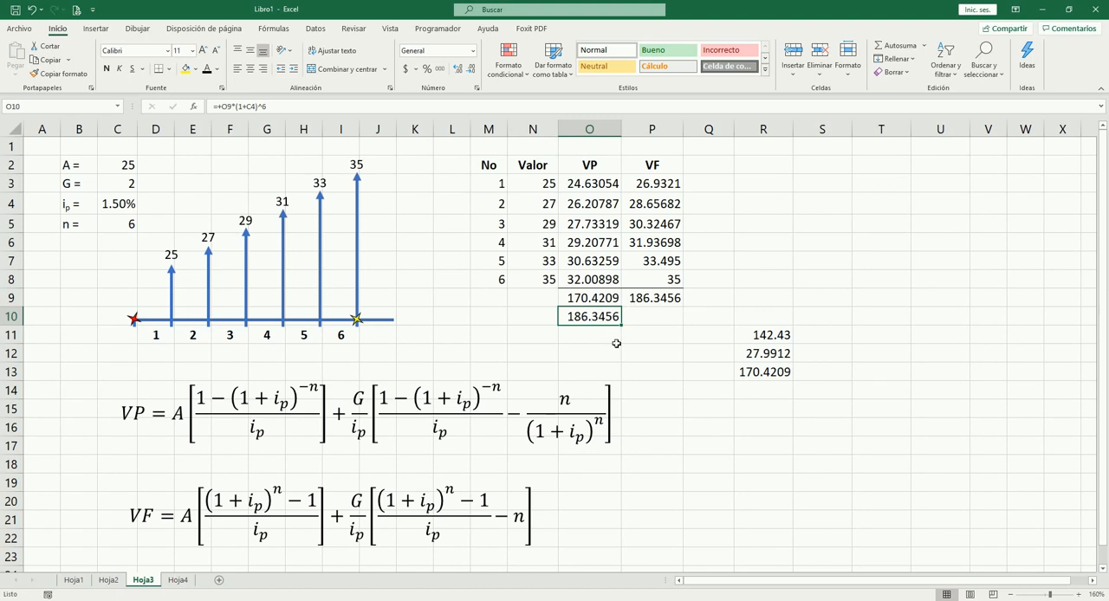
key(Delete)
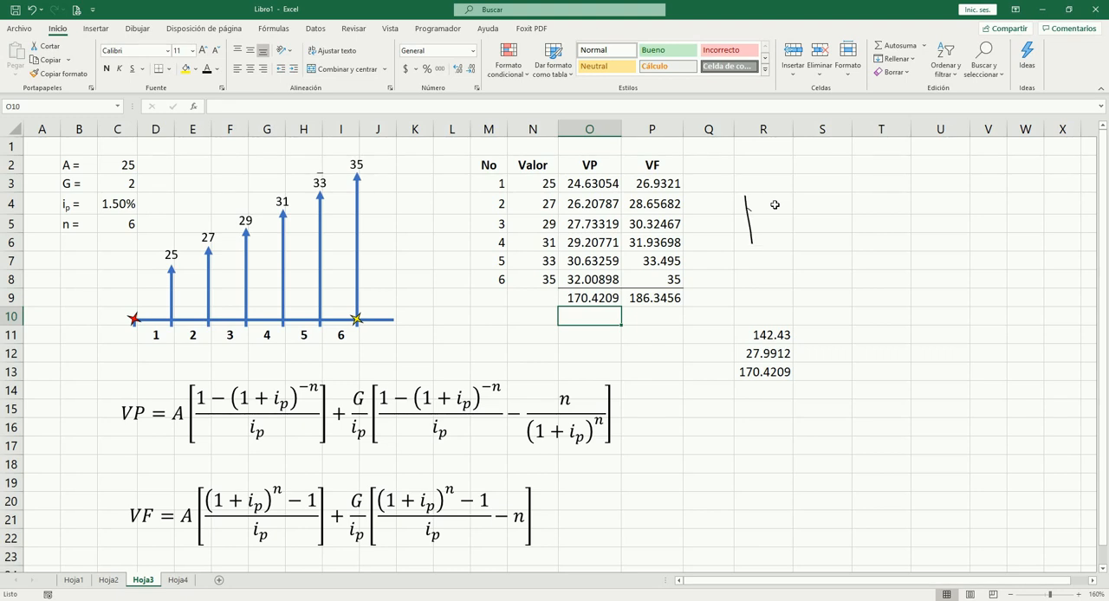
Step: Sketch a freehand timeline beside the table with an upward arrow at its start labelled 170.42 and period ticks
drag(741, 204, 745, 195)
drag(780, 168, 787, 172)
drag(751, 243, 982, 234)
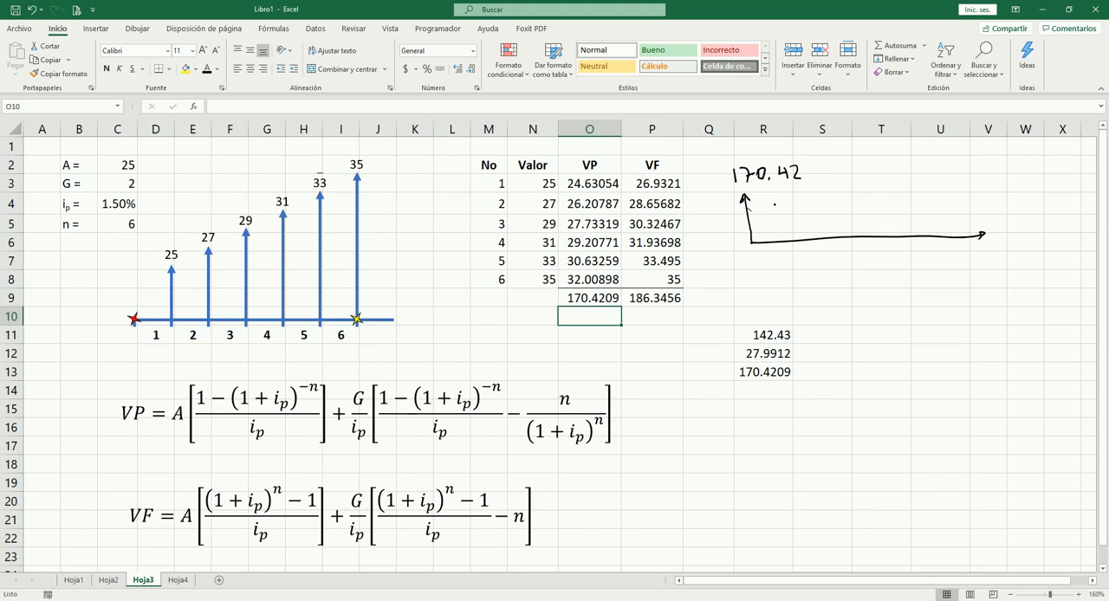
drag(796, 235, 797, 245)
Step: Sketch a second timeline below the first with period ticks and an upward arrow at its end labelled 186.34
mouse_move(740, 306)
mouse_down()
mouse_move(993, 305)
mouse_move(986, 262)
mouse_up()
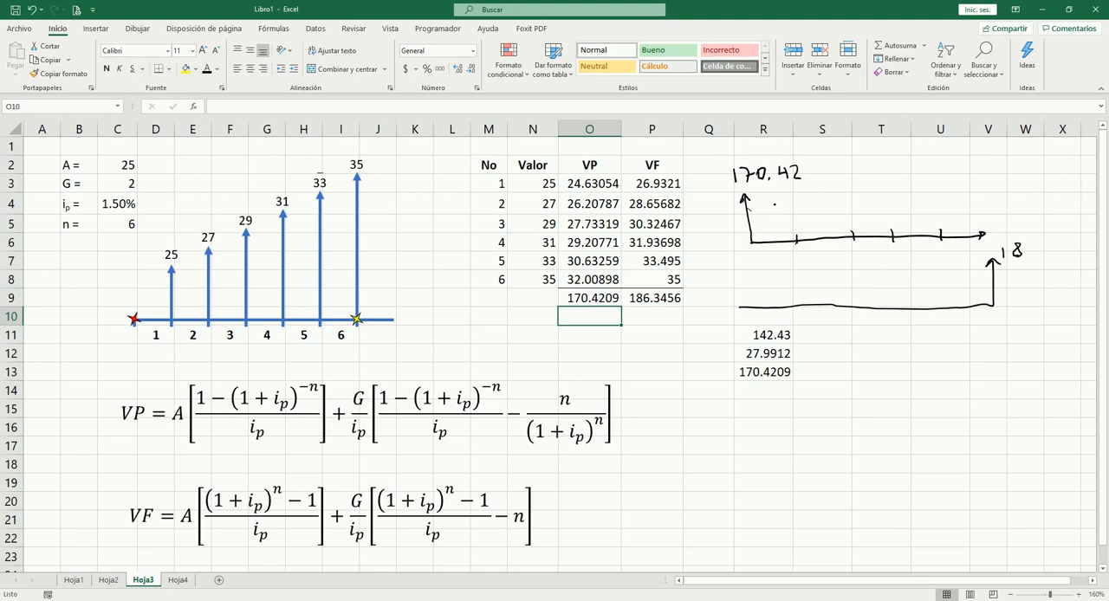
drag(1032, 243, 1029, 252)
drag(1061, 242, 1070, 256)
drag(844, 300, 843, 310)
key(ctrl+z)
Step: Sketch a third timeline beneath R13 with an upward arrow at the end of the second period, and number the first period 1
drag(754, 435, 1008, 442)
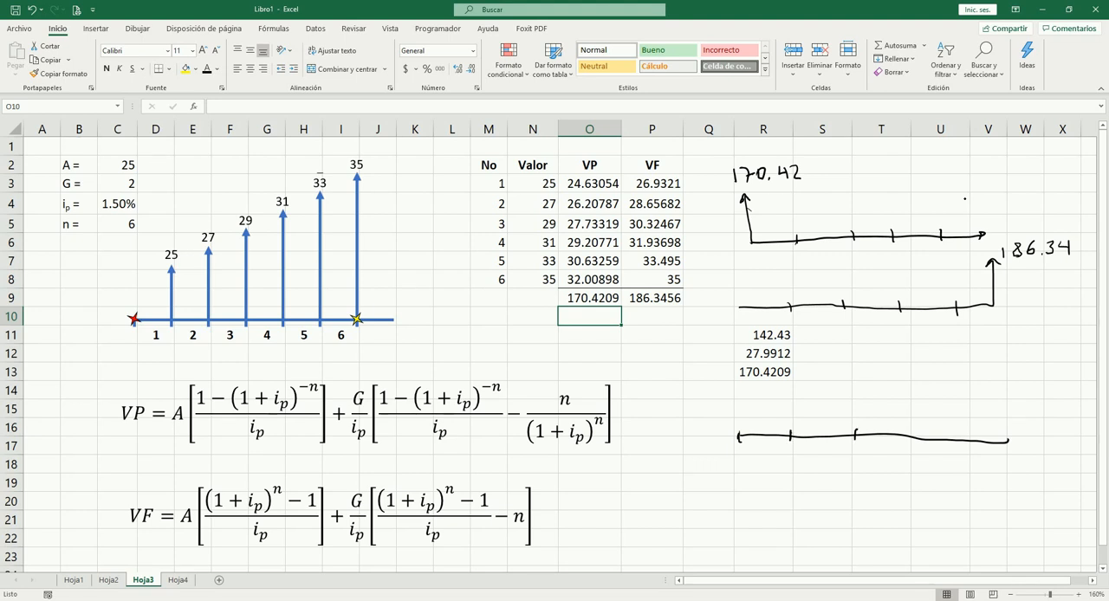
drag(855, 375, 854, 435)
drag(763, 444, 767, 442)
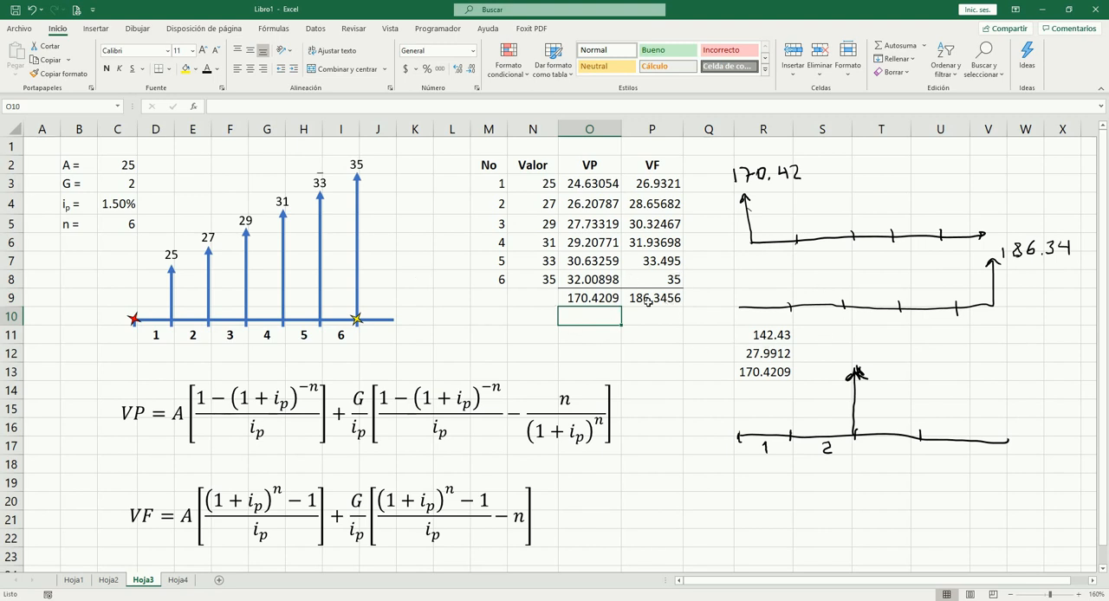
Step: Compare the VP and VF column totals and their sum formulas in O9 and P9
click(645, 301)
click(582, 298)
click(646, 298)
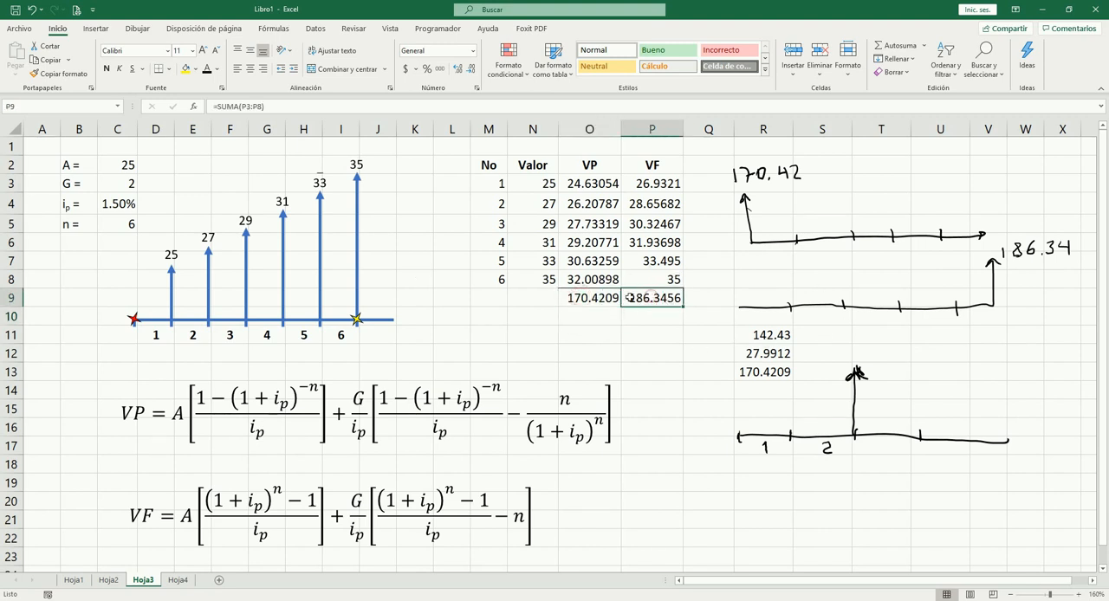
click(583, 298)
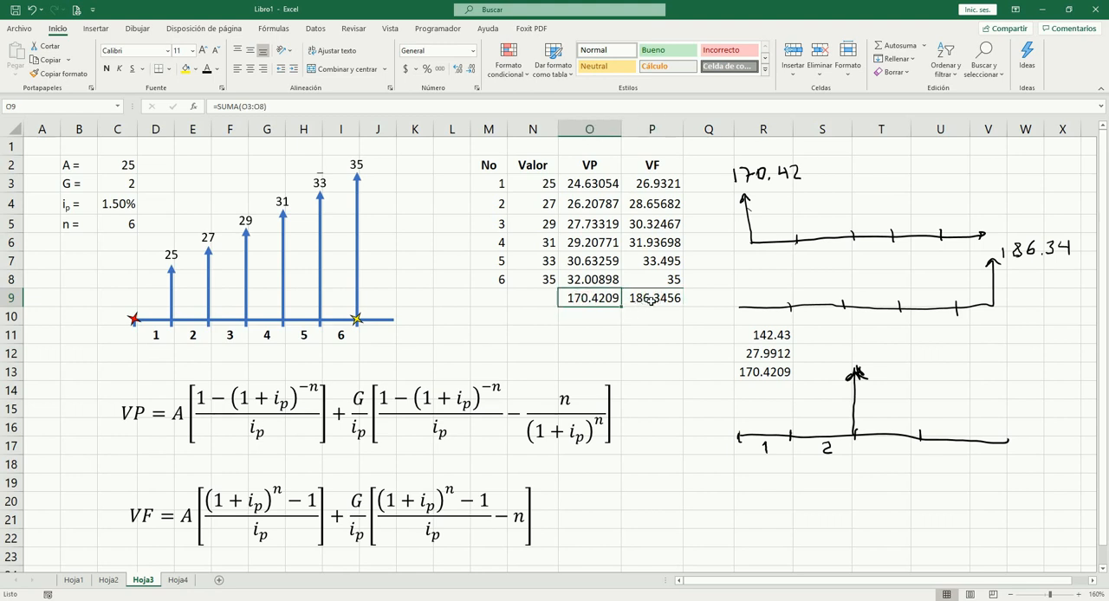
click(651, 299)
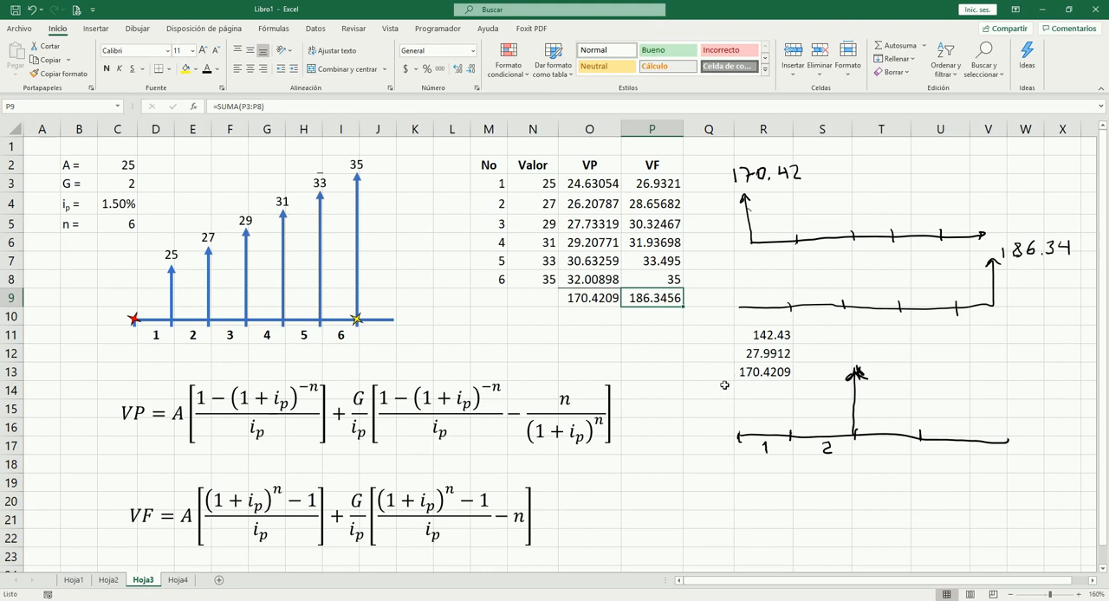
Step: Compute the annuity part of the future value in R19 with =C2*((1+C4)^C5-1)/C4
scroll(749, 464, down, 1)
click(755, 430)
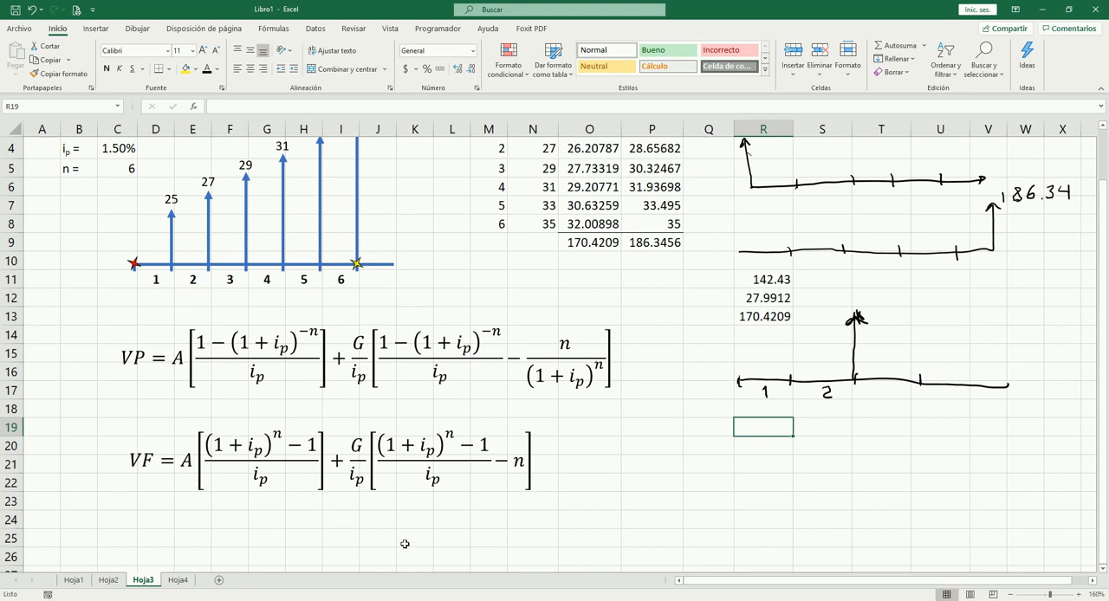
text(=)
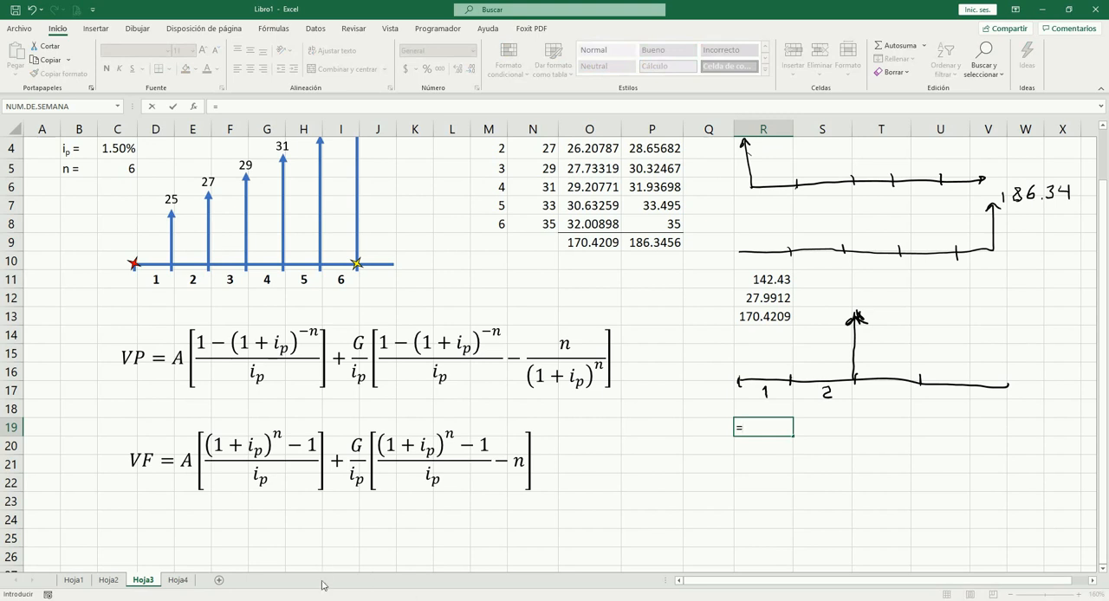
scroll(347, 184, up, 1)
click(130, 170)
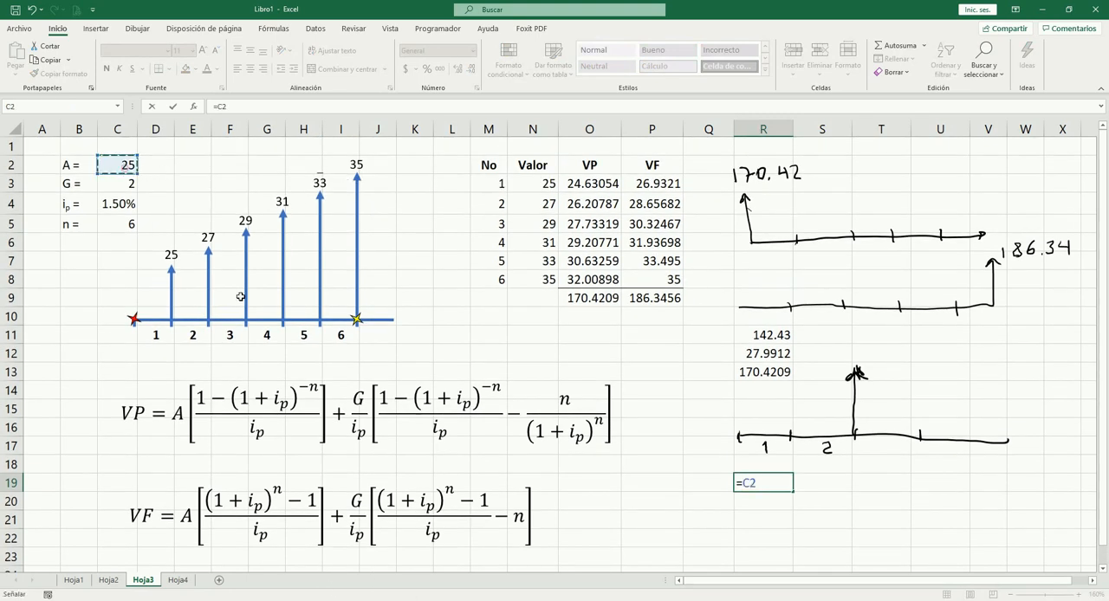
text(*(()
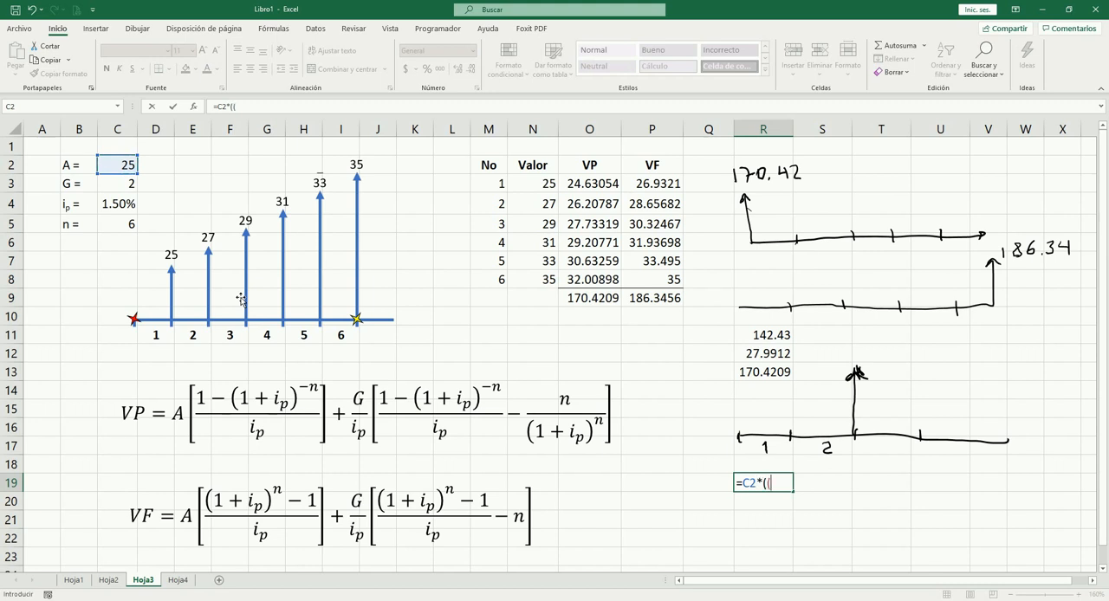
text(1+)
click(112, 208)
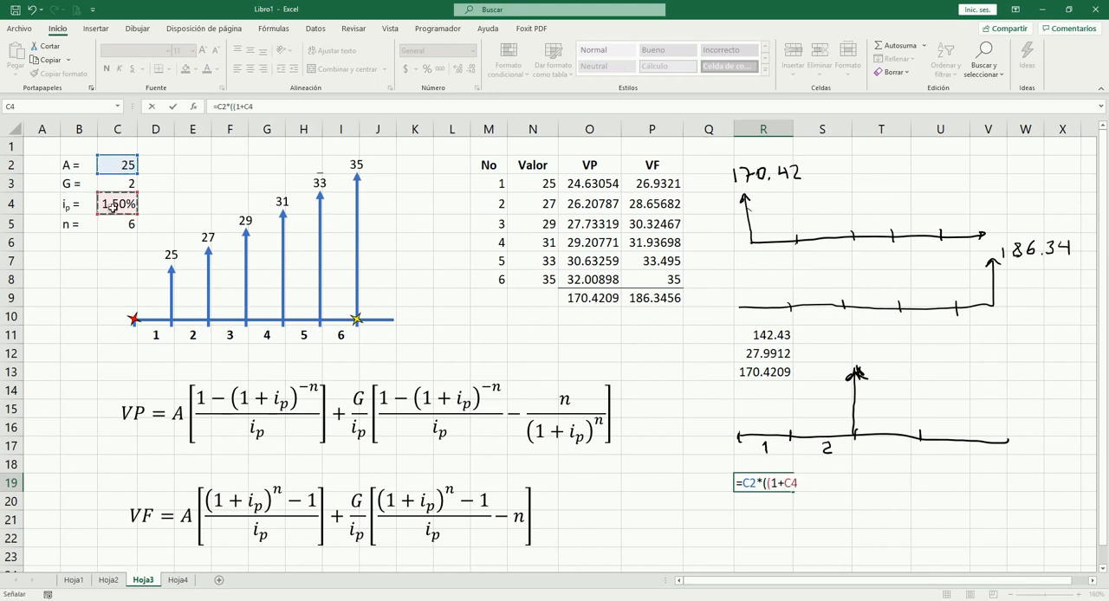
text()^^)
key(BackSpace)
click(124, 224)
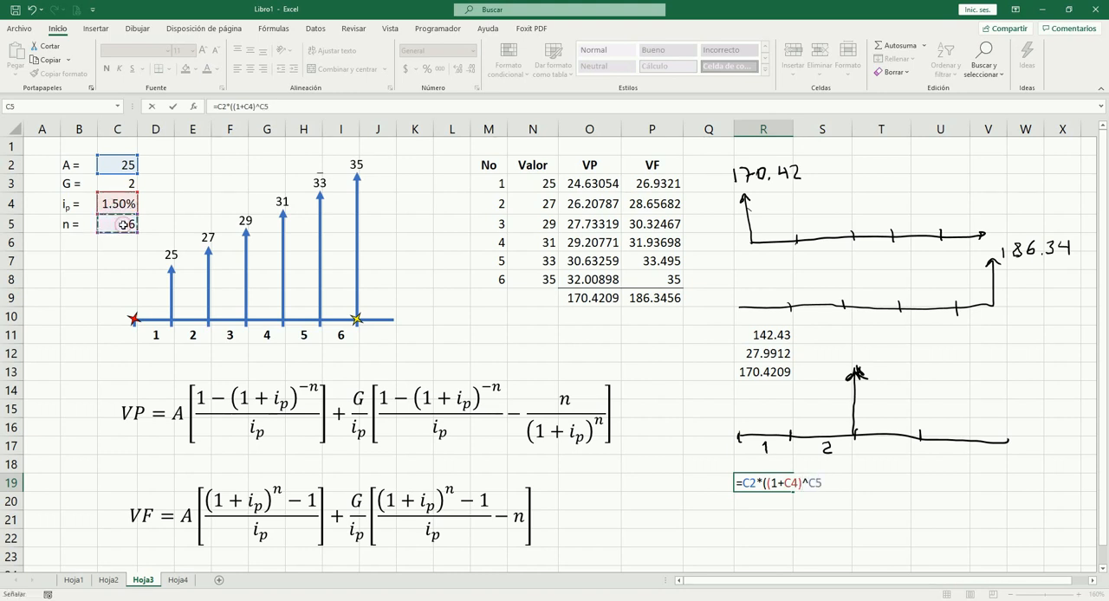
text(-1)
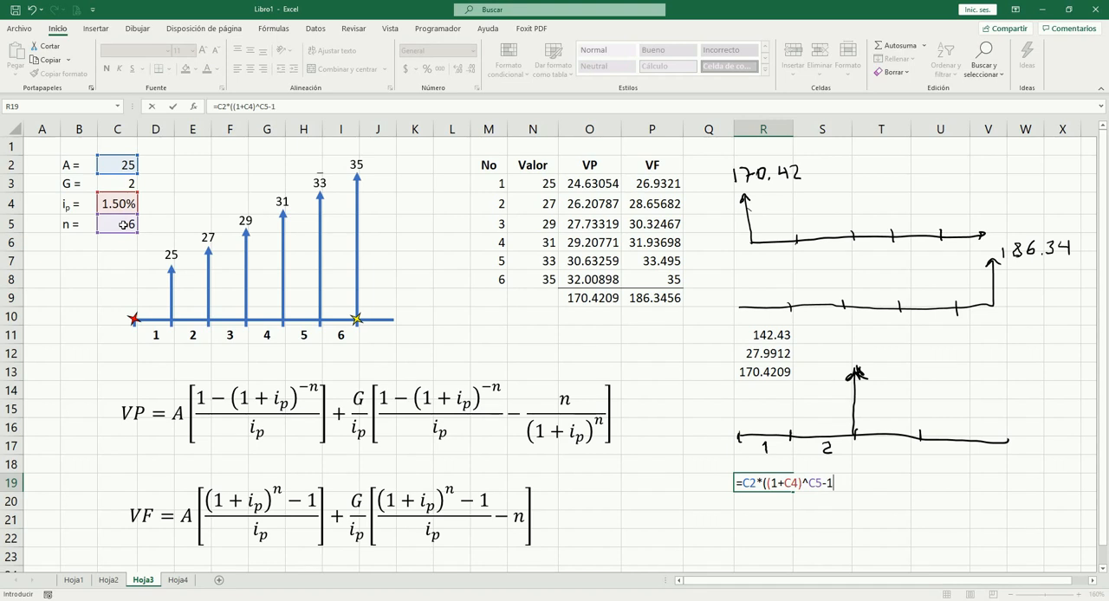
text()/)
click(127, 204)
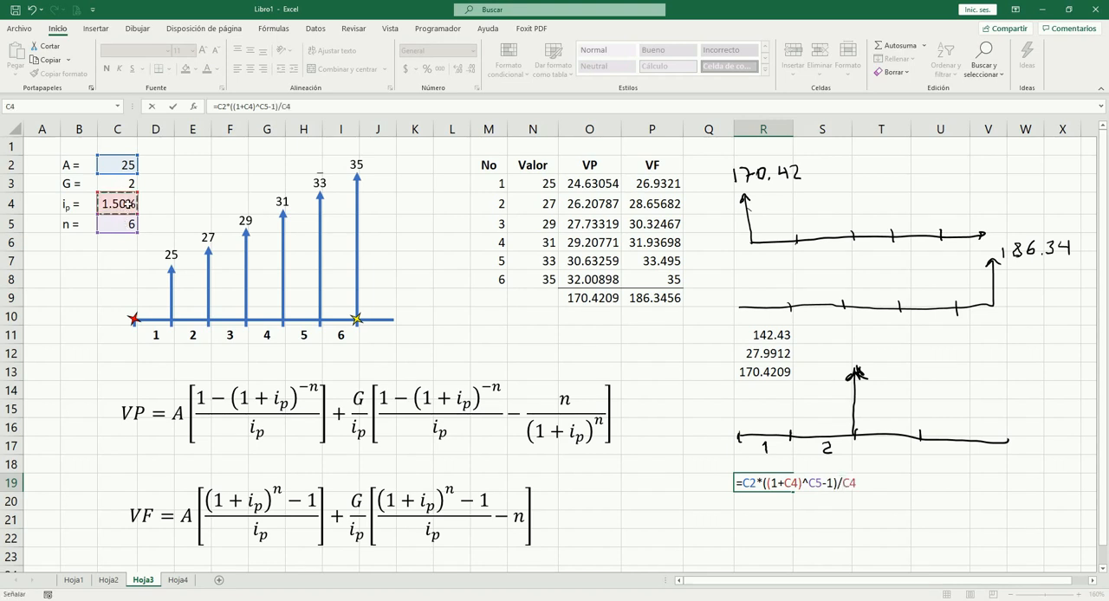
key(Tab)
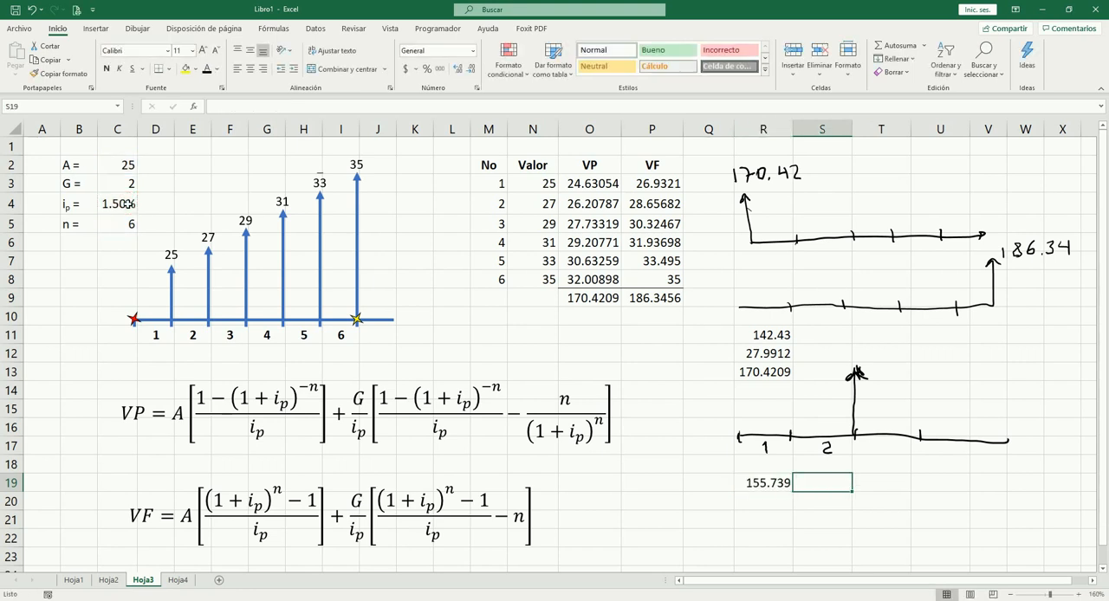
key(Left)
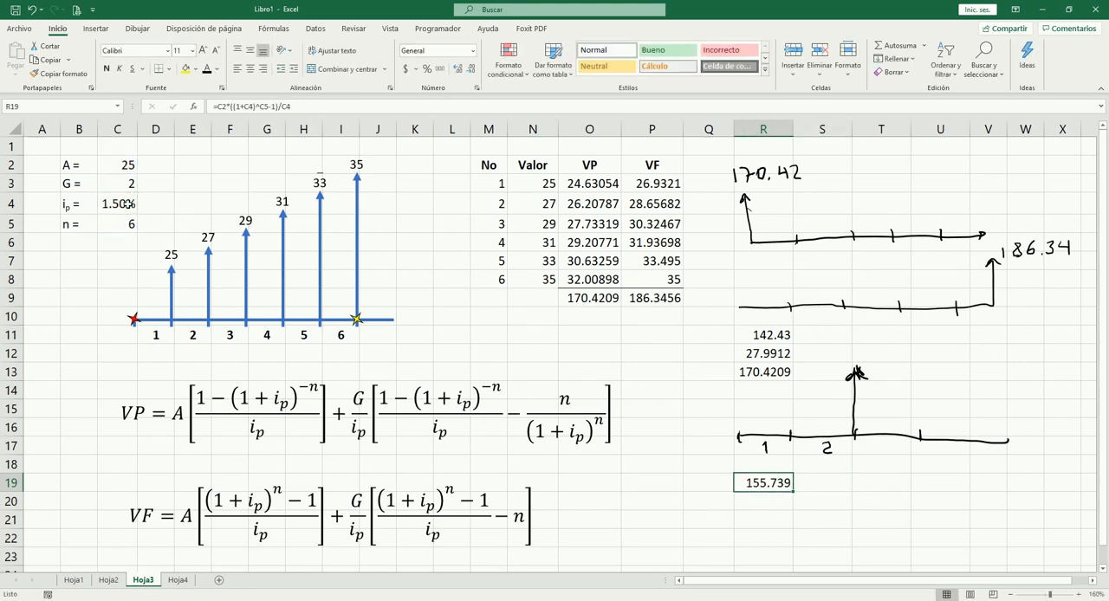
Step: Start the gradient part of the future value in R20 with =(C3/C4)*((1+C4)^C5-1)
key(Down)
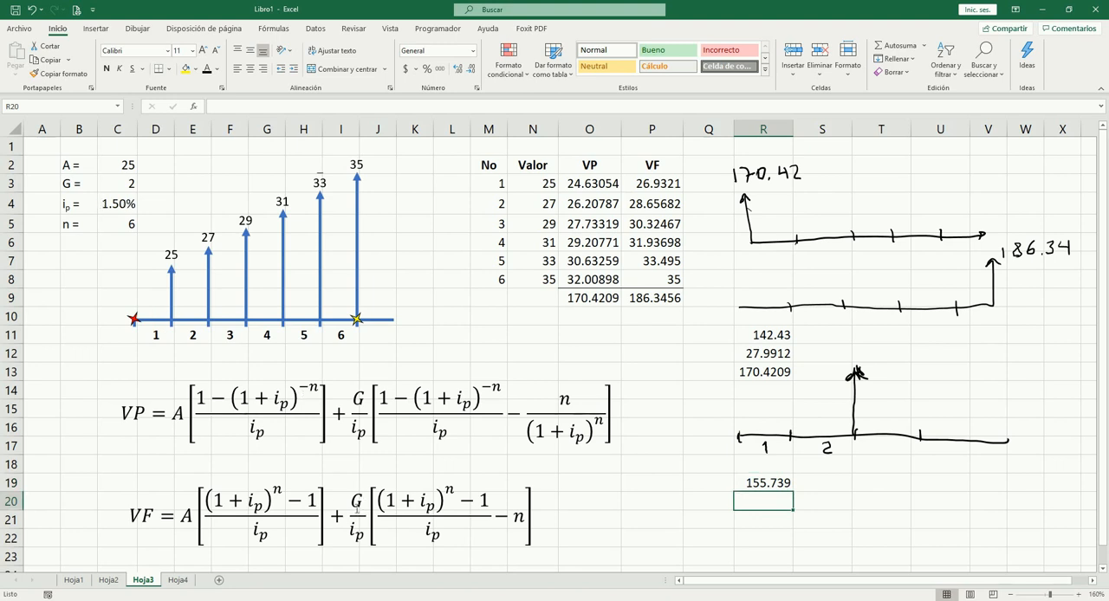
text(=)
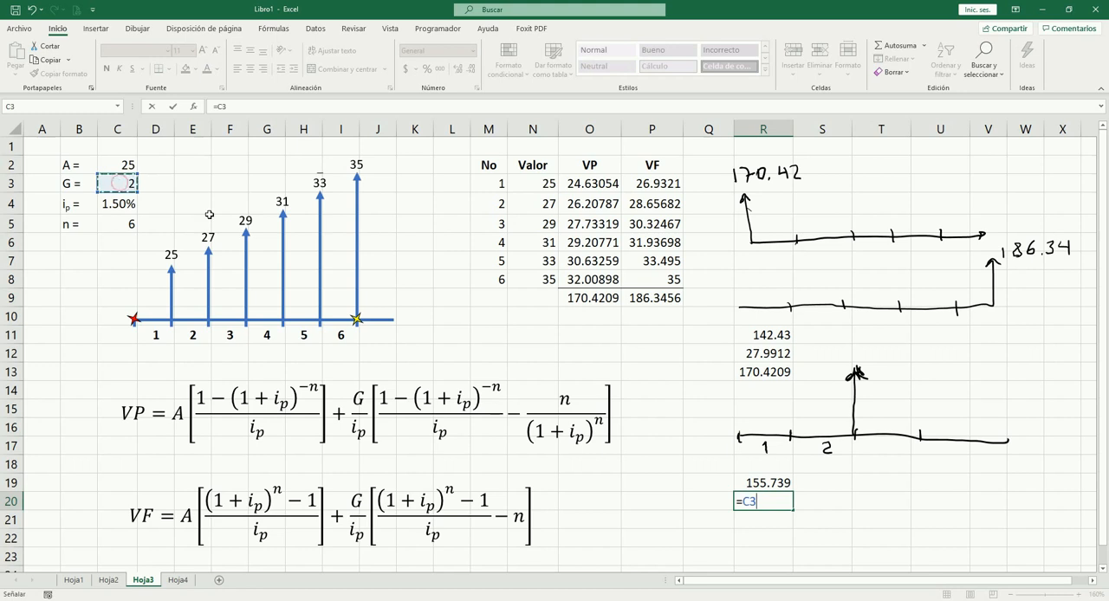
text(*)
key(BackSpace)
key(BackSpace)
key(BackSpace)
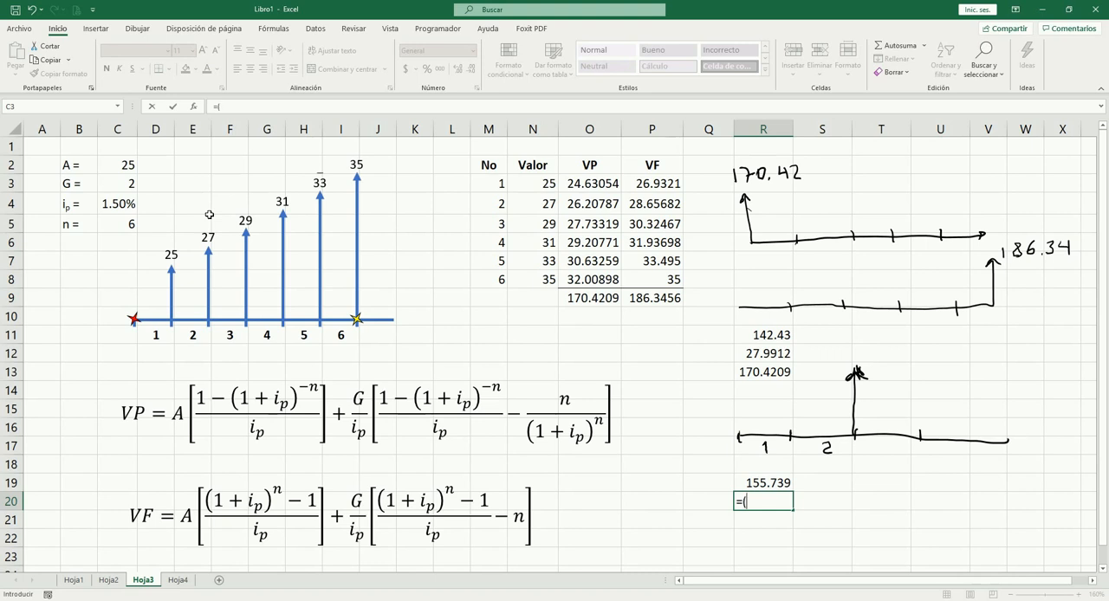
text(()
click(128, 182)
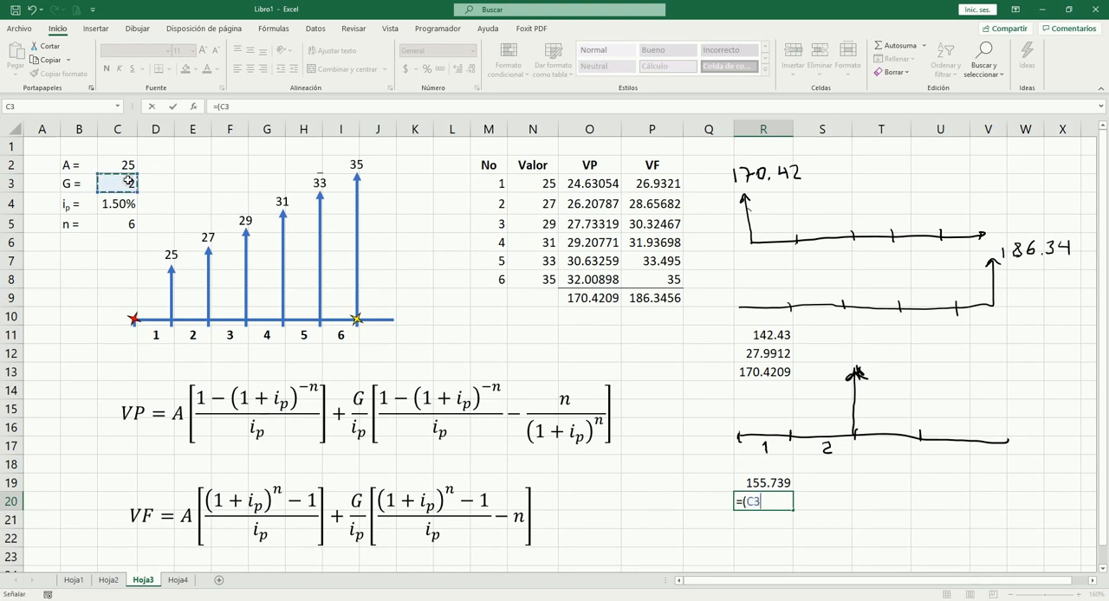
text(/)
click(128, 204)
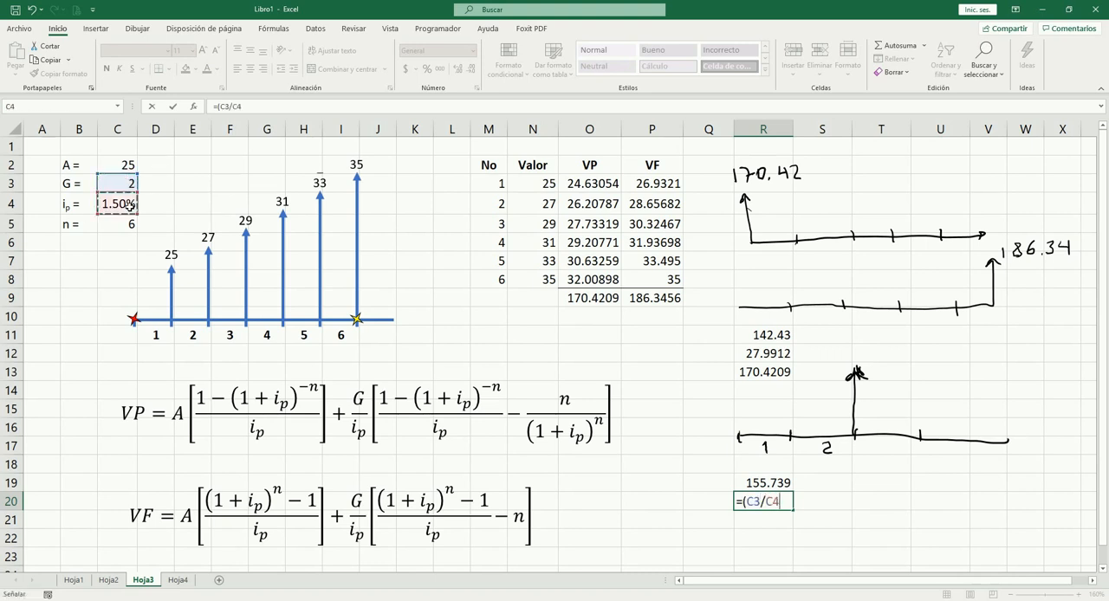
text()*(()
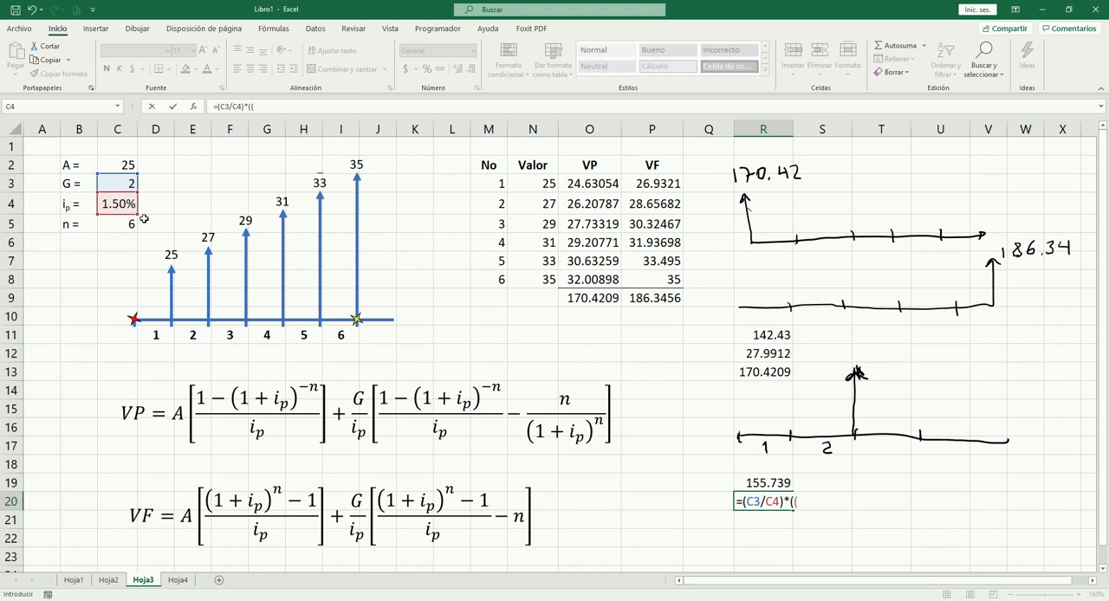
text(1+)
click(119, 203)
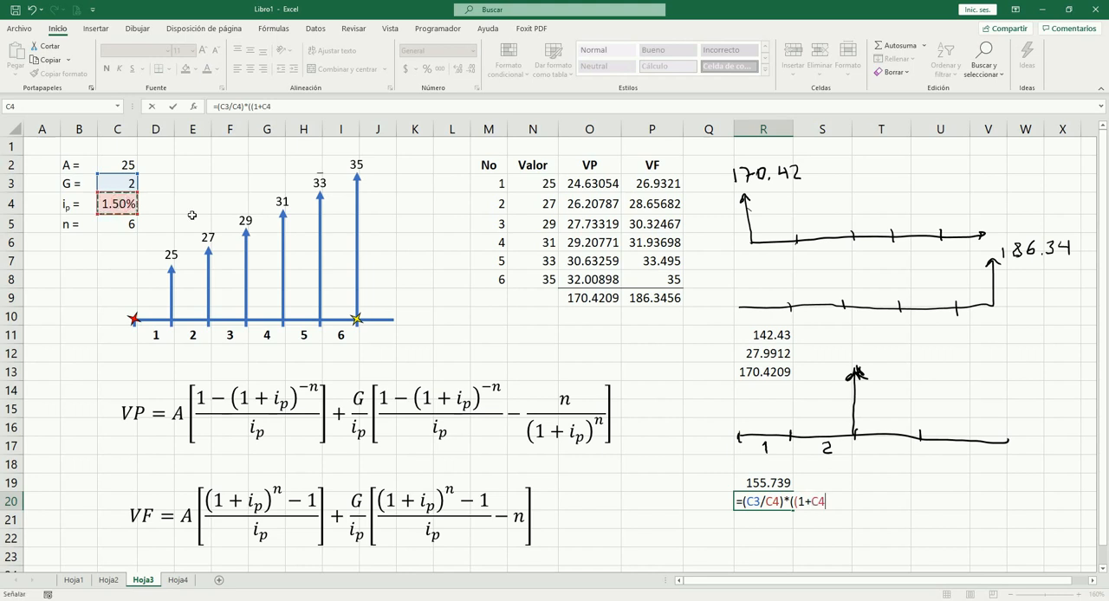
text()^)
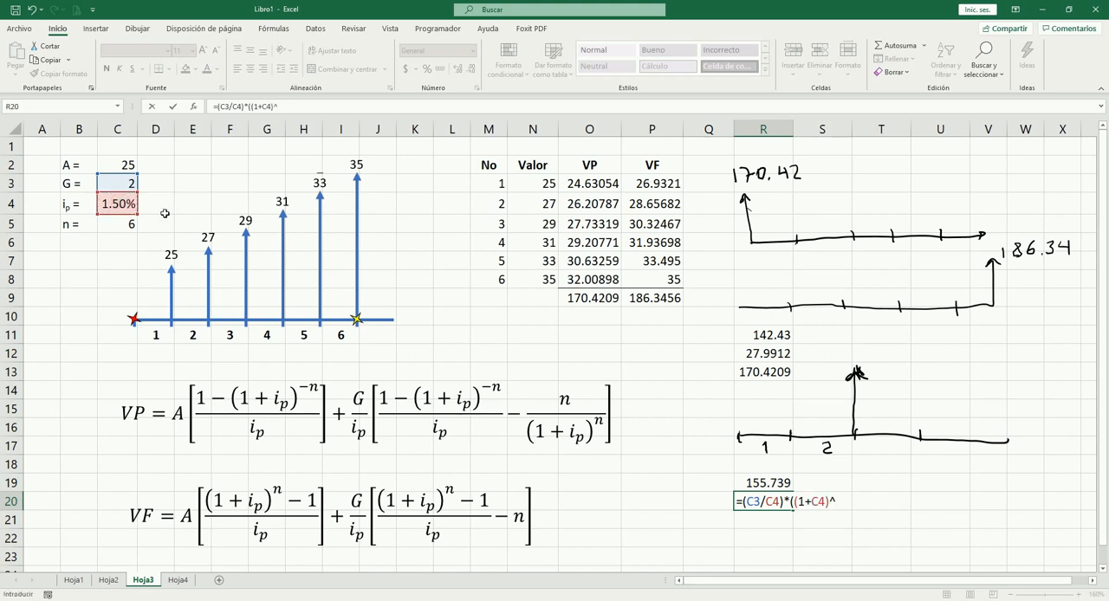
click(128, 226)
text(-1)
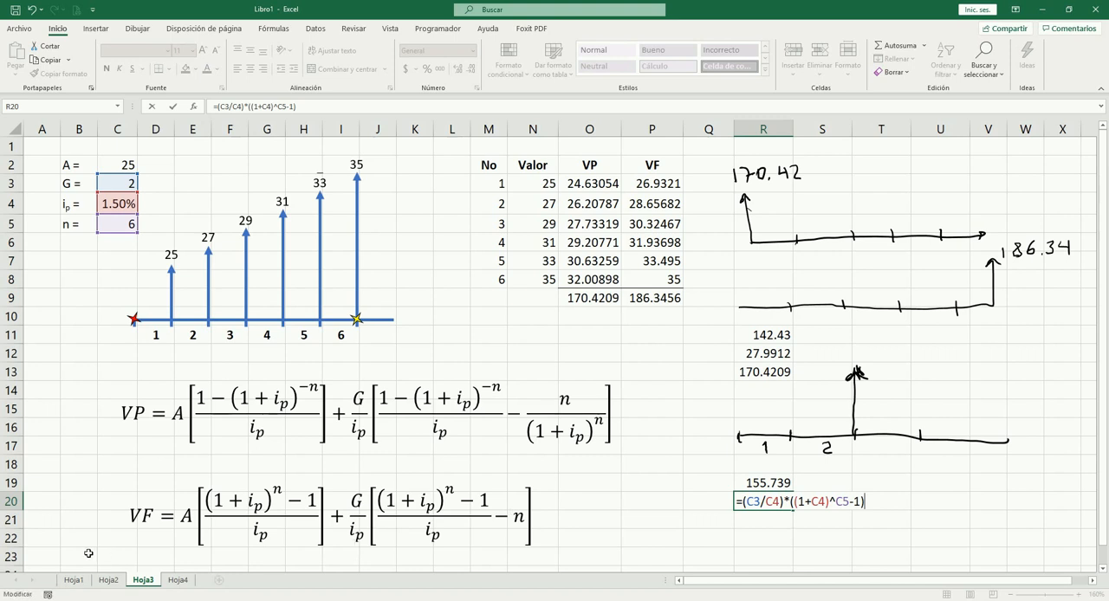
Step: Complete R20's formula as =(C3/C4)*(((1+C4)^C5-1)/C4-C5), adding the division by the rate and the subtraction of n
key(F2)
text(()
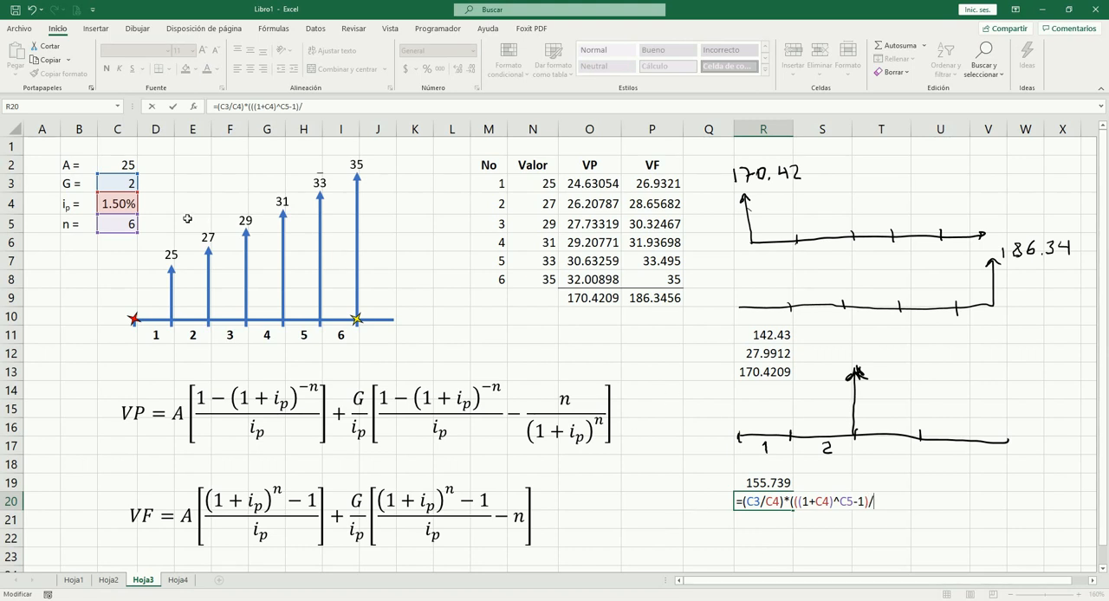
click(118, 206)
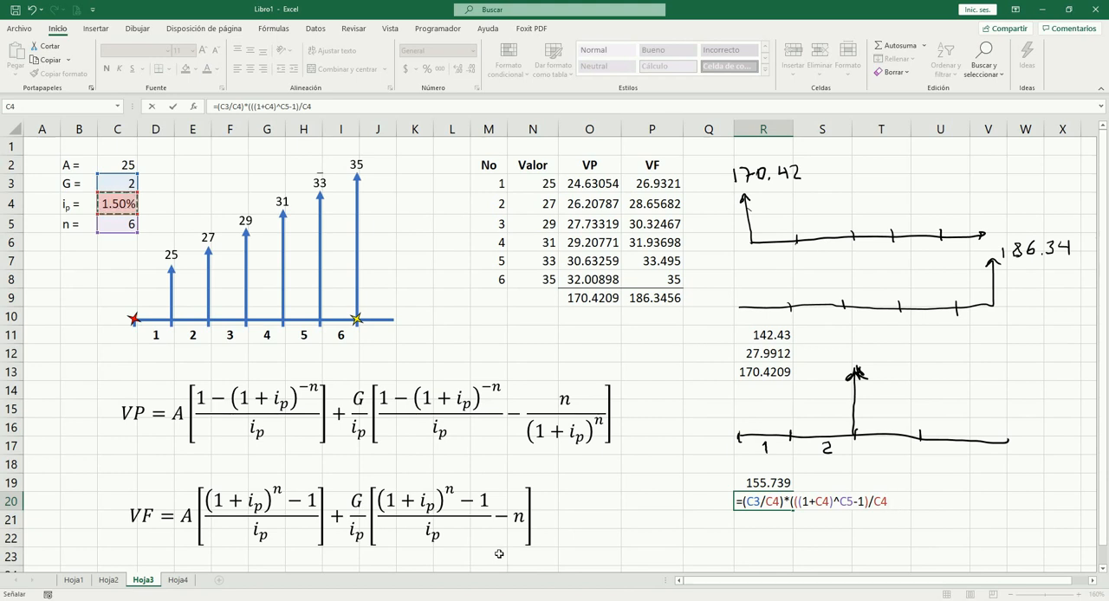
text(-)
click(122, 222)
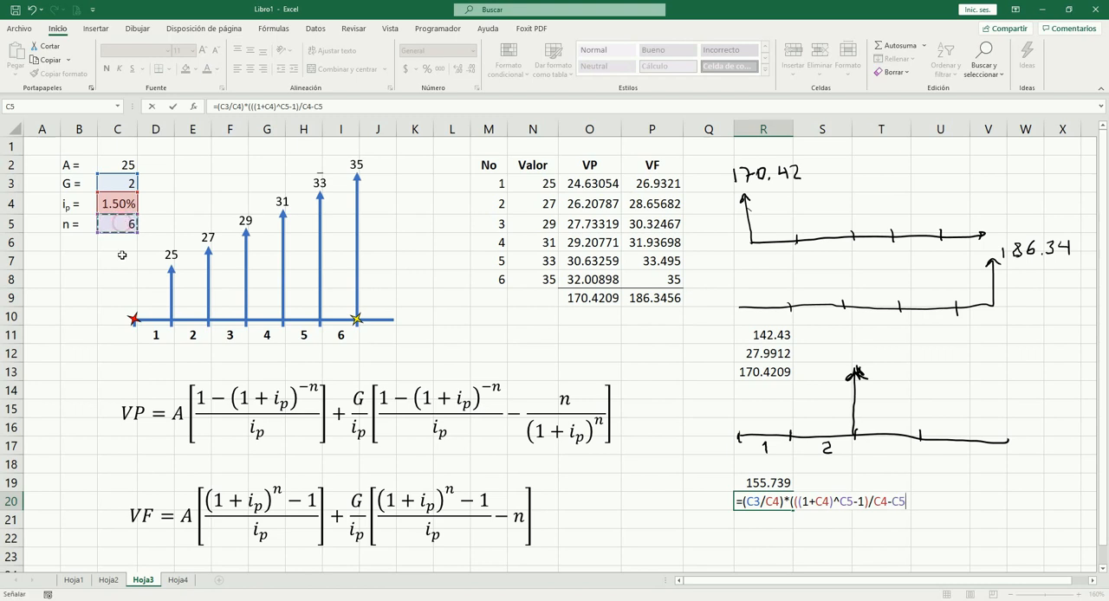
text())
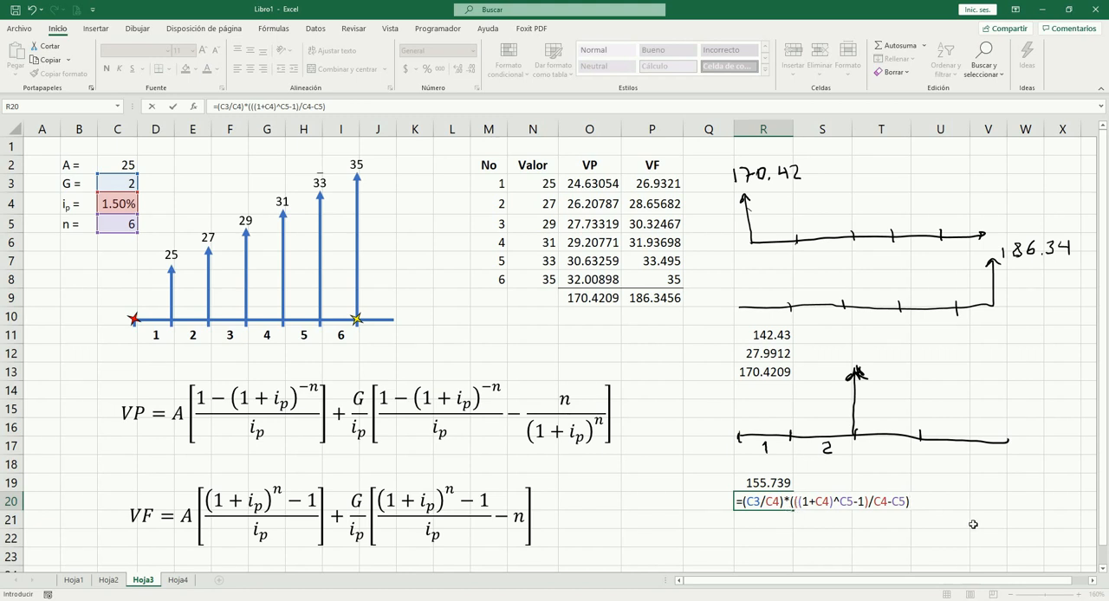
key(Tab)
key(Left)
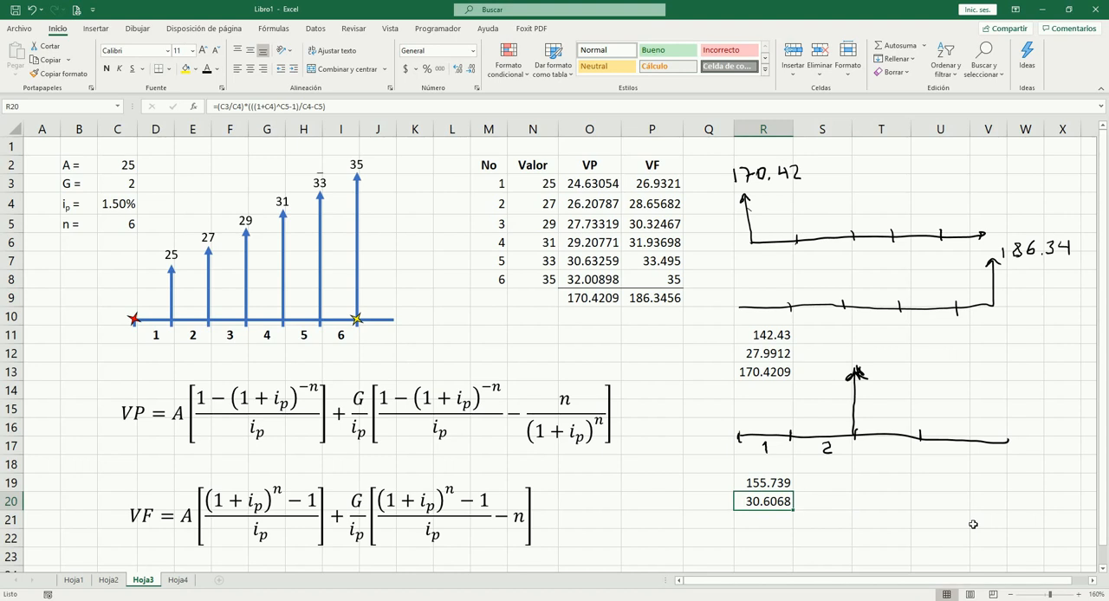
Step: Total R19:R20 in R21 with SUMA, show it with four decimals, and underline R20 with a bottom border
key(Down)
key(alt+equal)
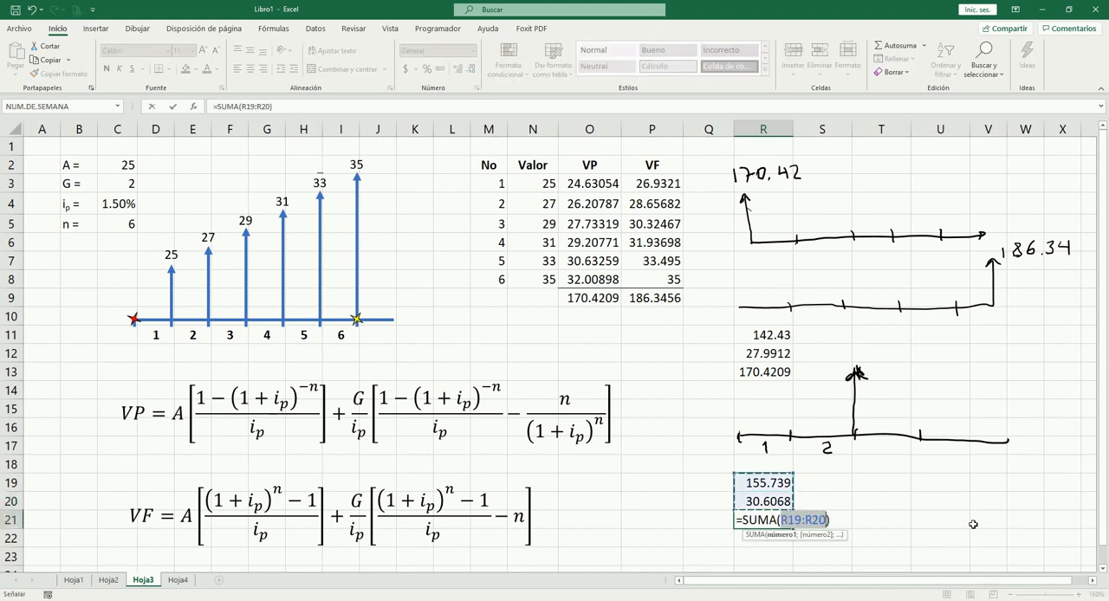
key(shift+Return)
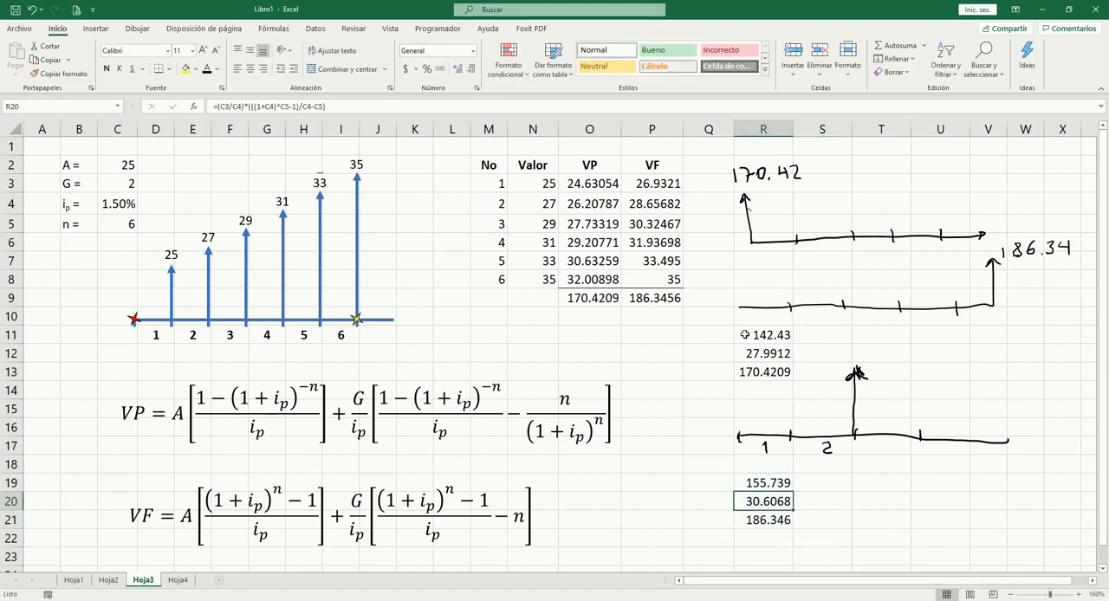
click(766, 520)
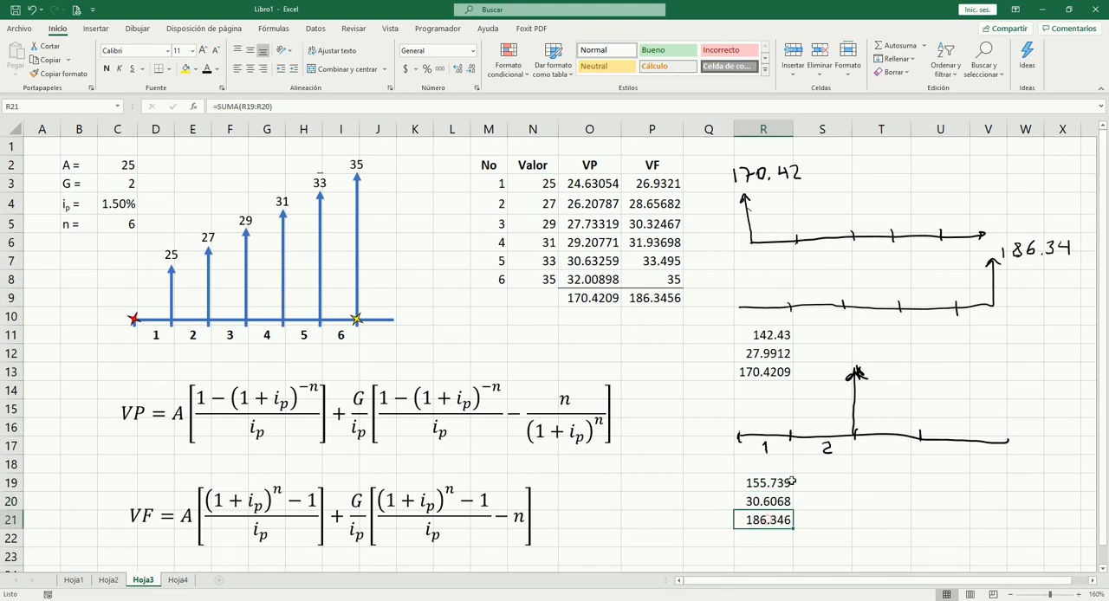
click(457, 69)
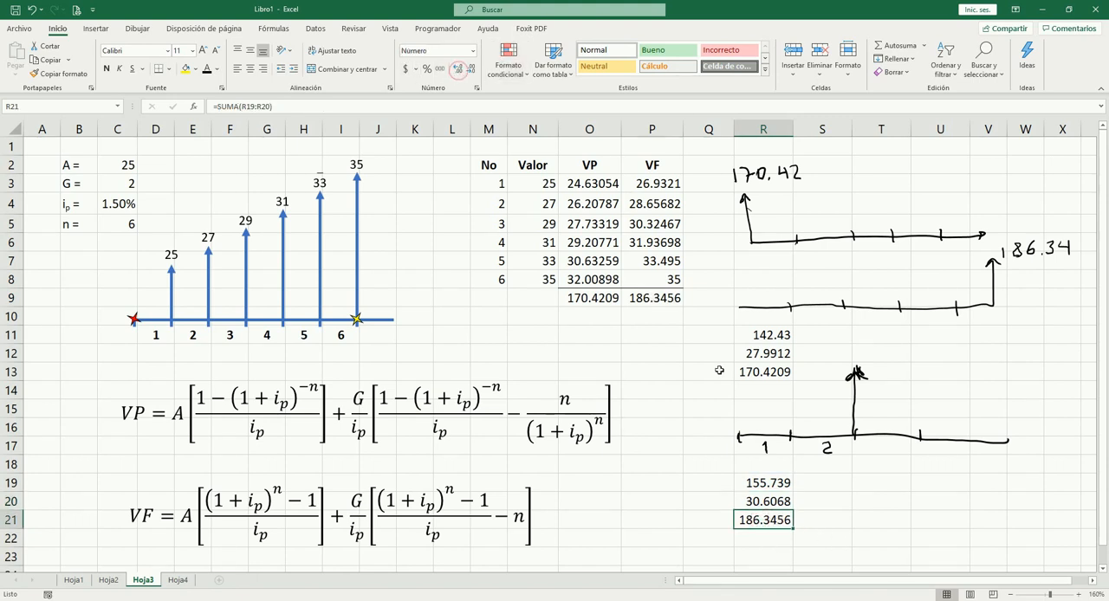
key(Up)
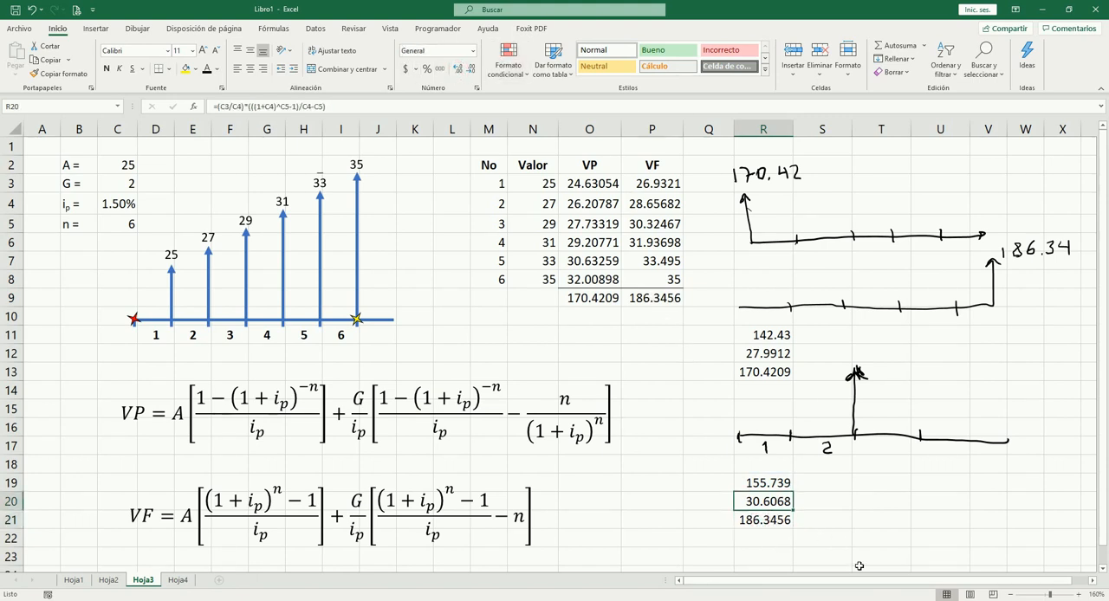
key(Right)
key(Right)
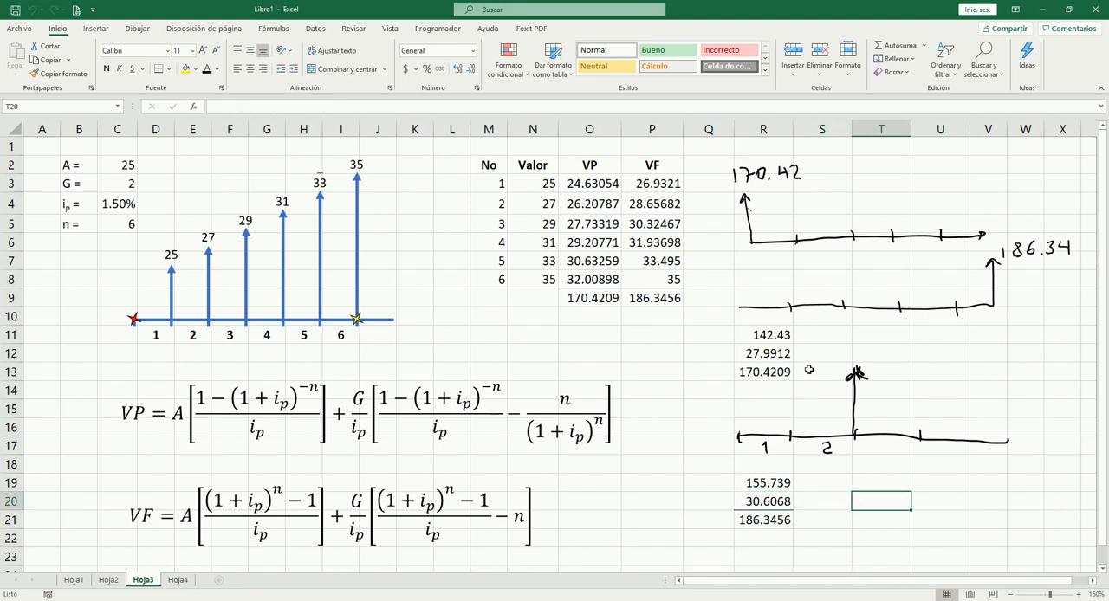
Step: Review the future value total in R21 and the gradient value G in C3
click(763, 527)
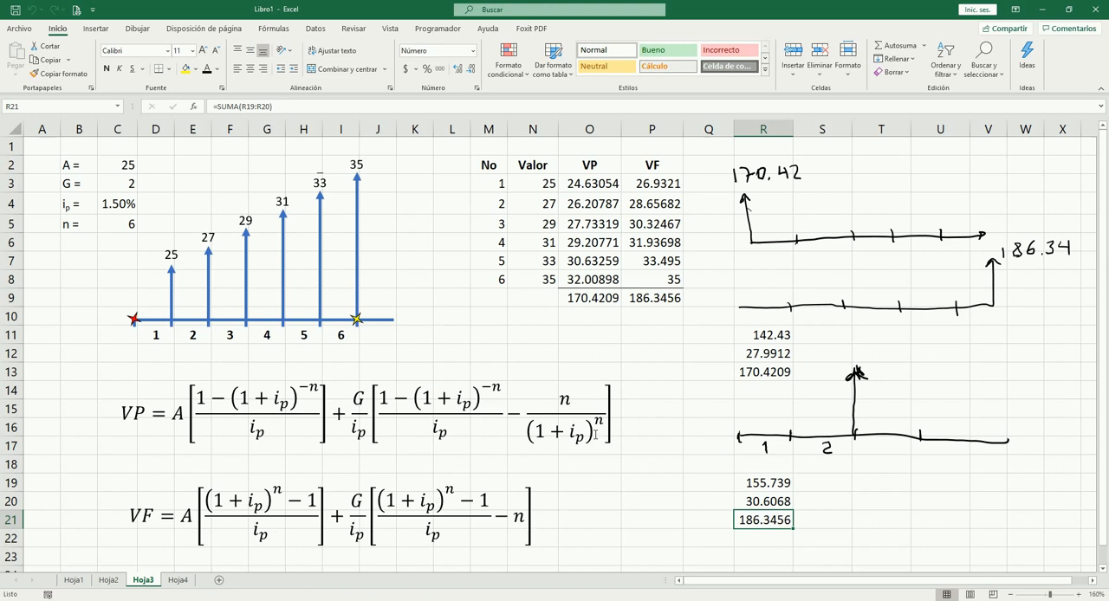
click(127, 184)
click(154, 184)
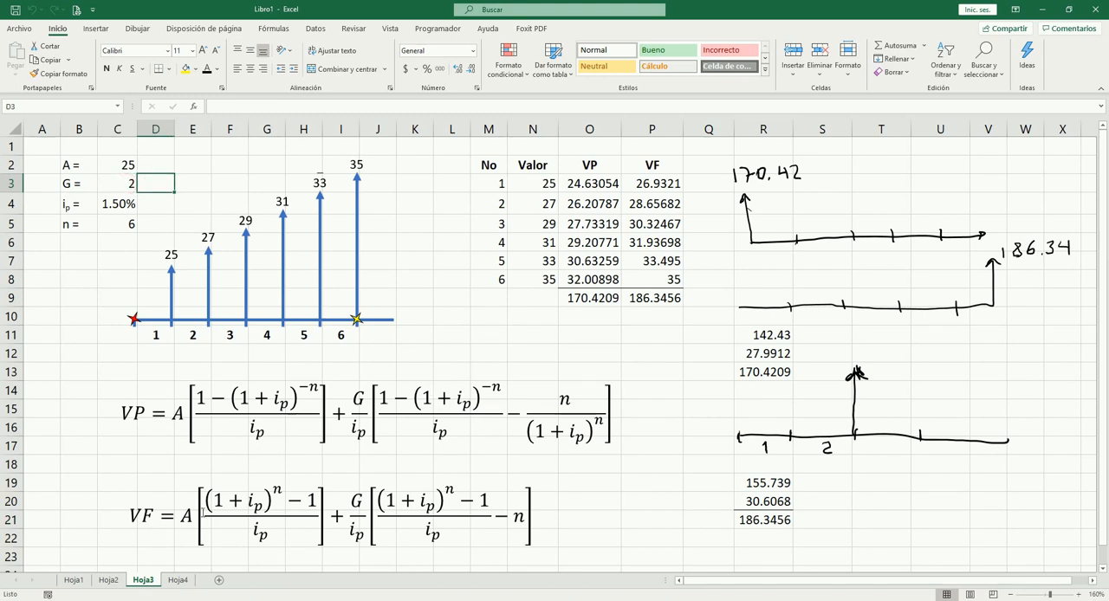
Step: Go to sheet Hoja4 and list the period numbers 1 to 7 under No in N3:N9
click(178, 580)
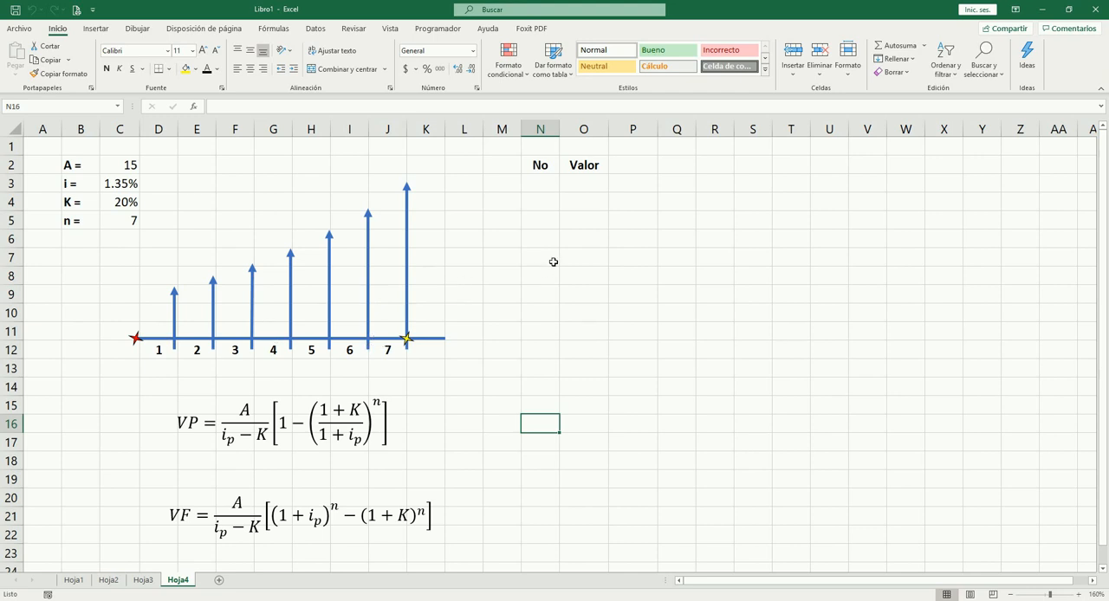
click(540, 185)
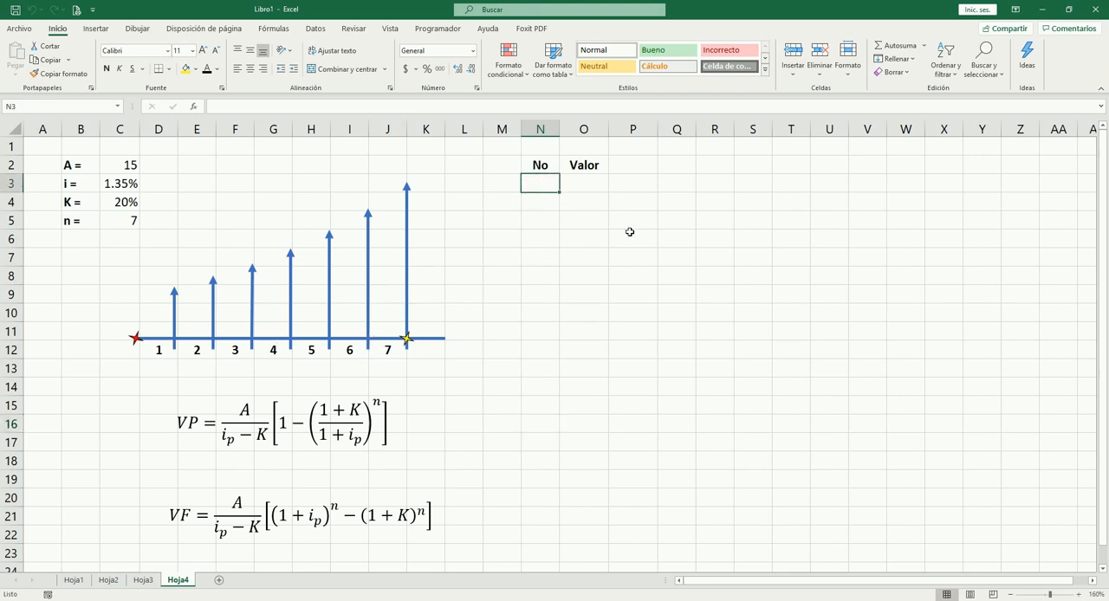
text(1)
key(Return)
text(2)
key(Return)
text(3)
key(Return)
text(4 5 )
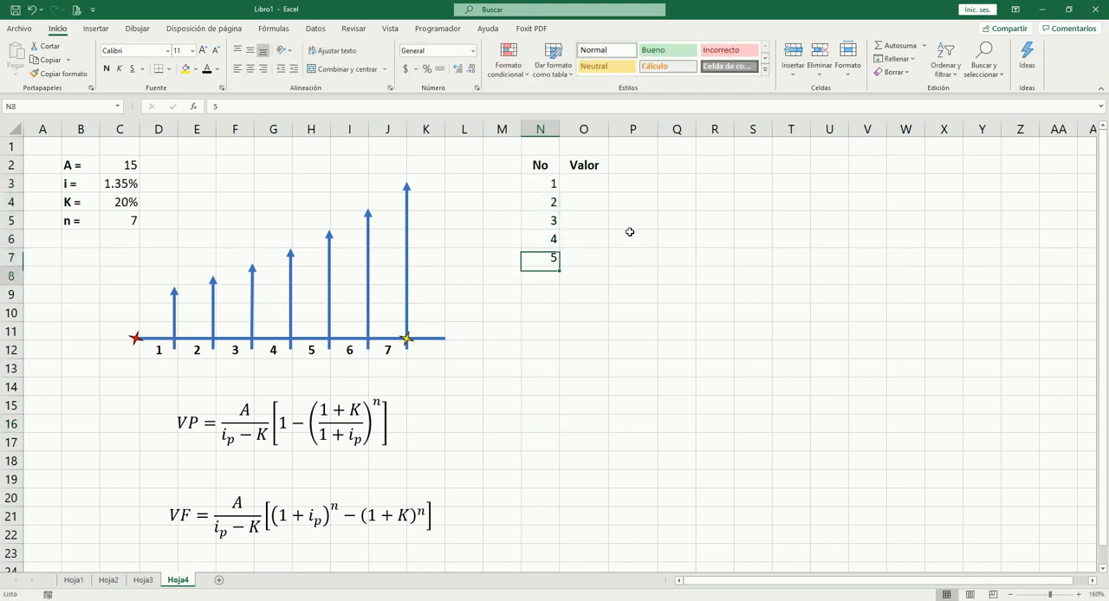
text(6)
key(Return)
text(7)
Step: Enter 15 in O3 as the first period's payment under Valor
key(Right)
key(Up)
key(Up)
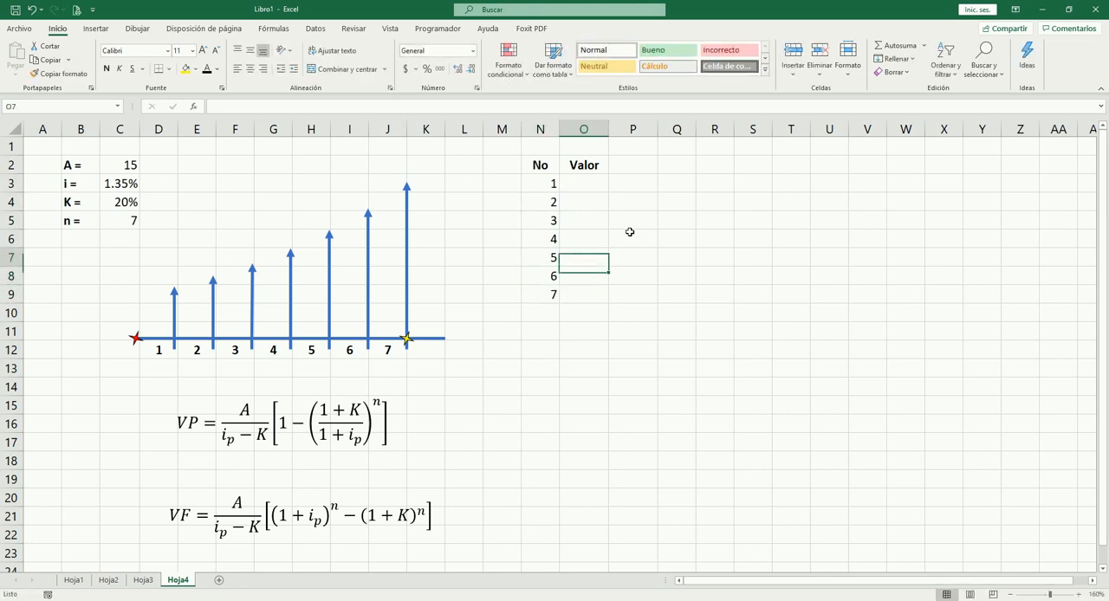
key(Up)
key(Up)
key(Up)
key(Up)
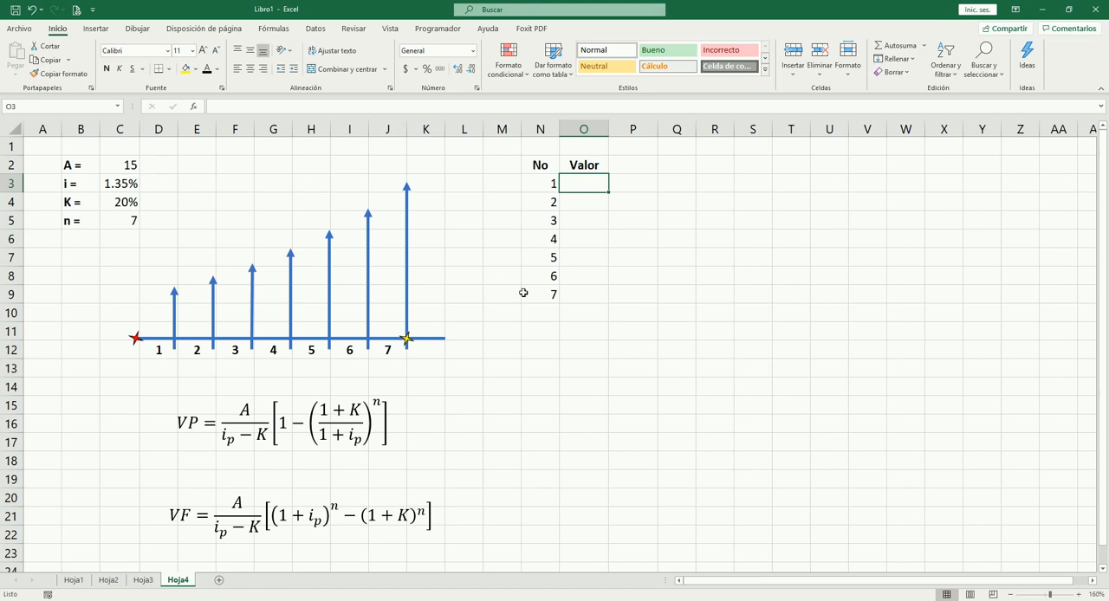
text(15)
key(Tab)
key(Return)
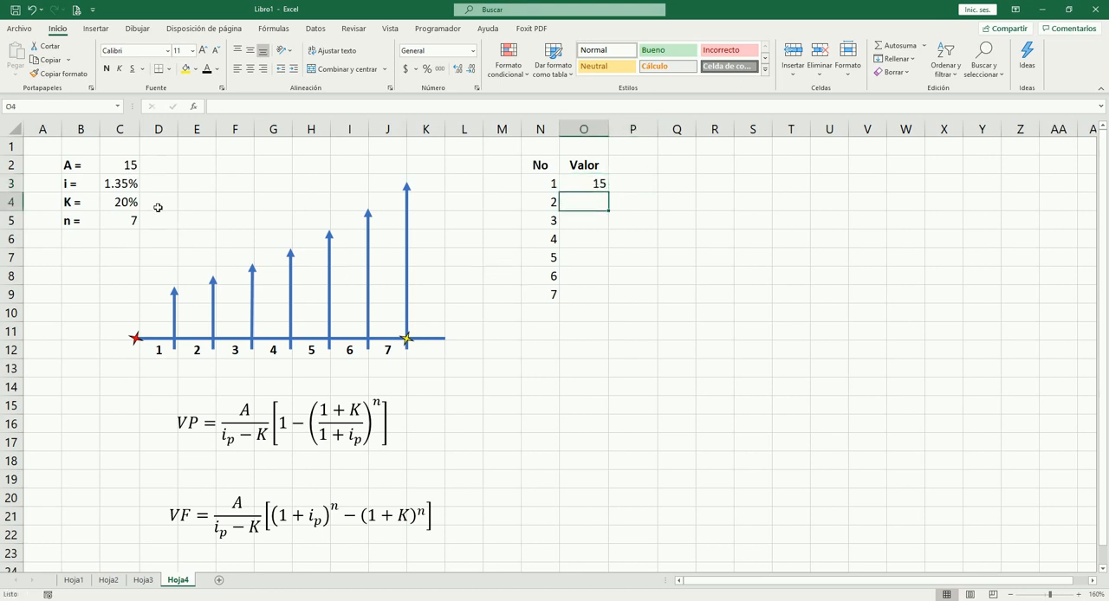
Step: Calculate the second payment in O4 with +O3*(1+$C$4), keeping the growth rate K as an absolute reference
click(124, 202)
click(163, 202)
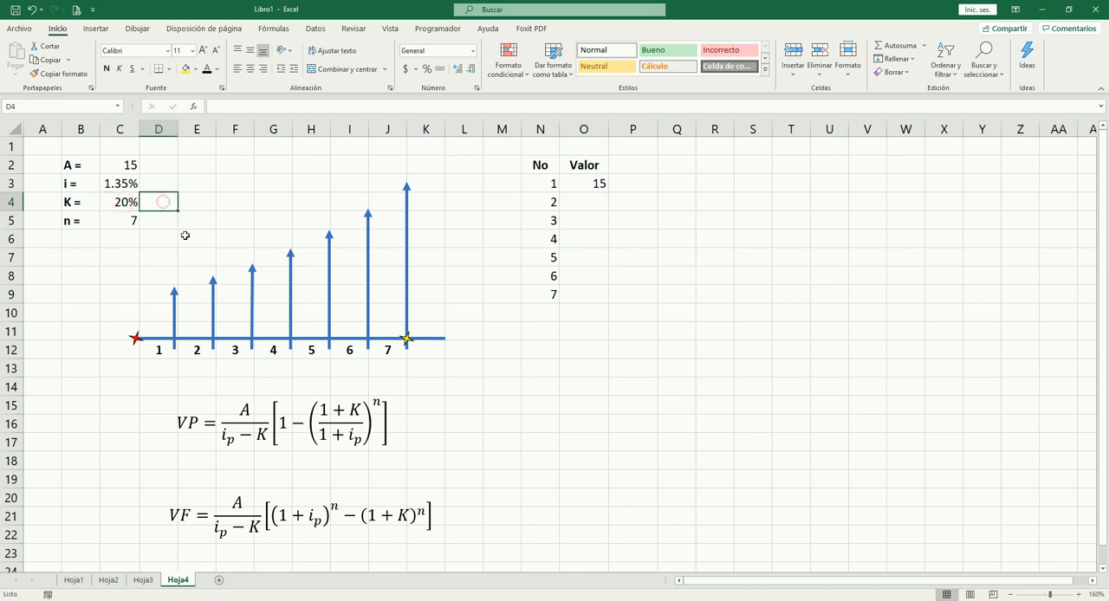
click(591, 207)
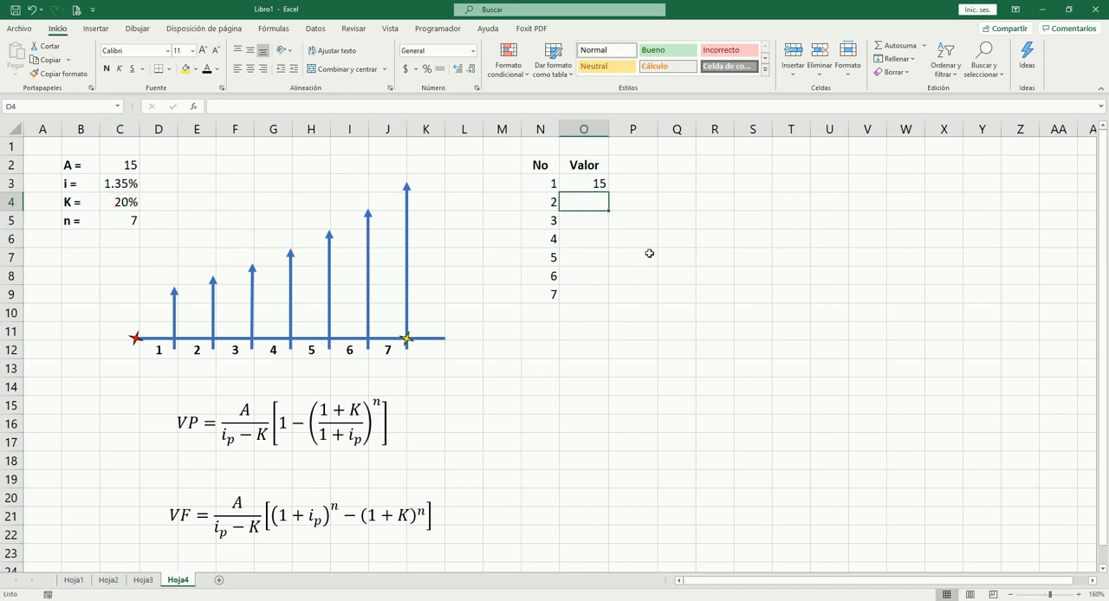
text(+)
key(Up)
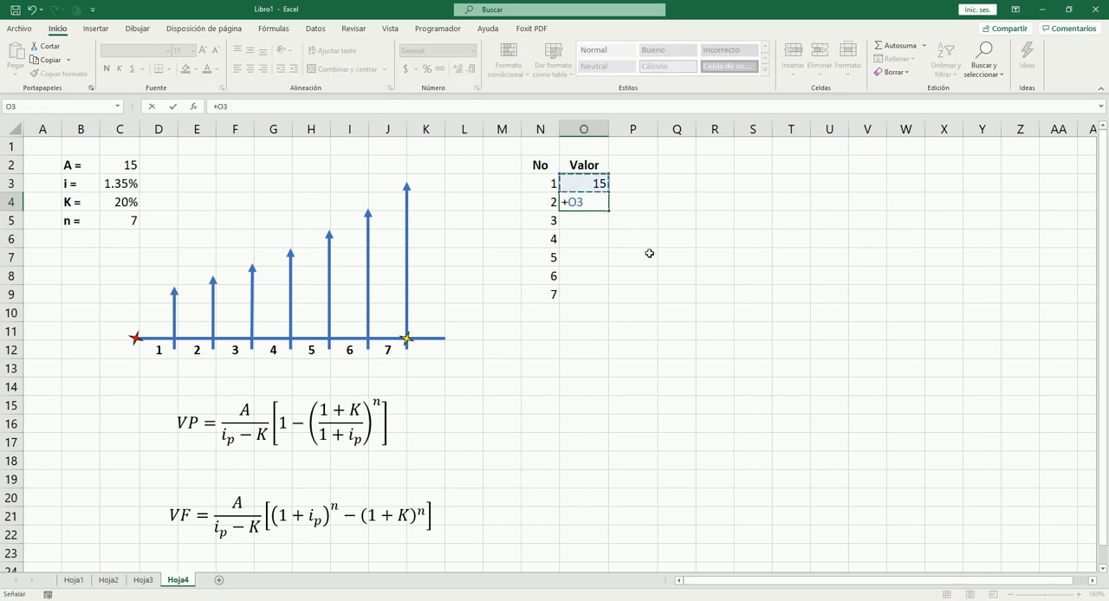
text(*(1+)
click(120, 201)
key(F4)
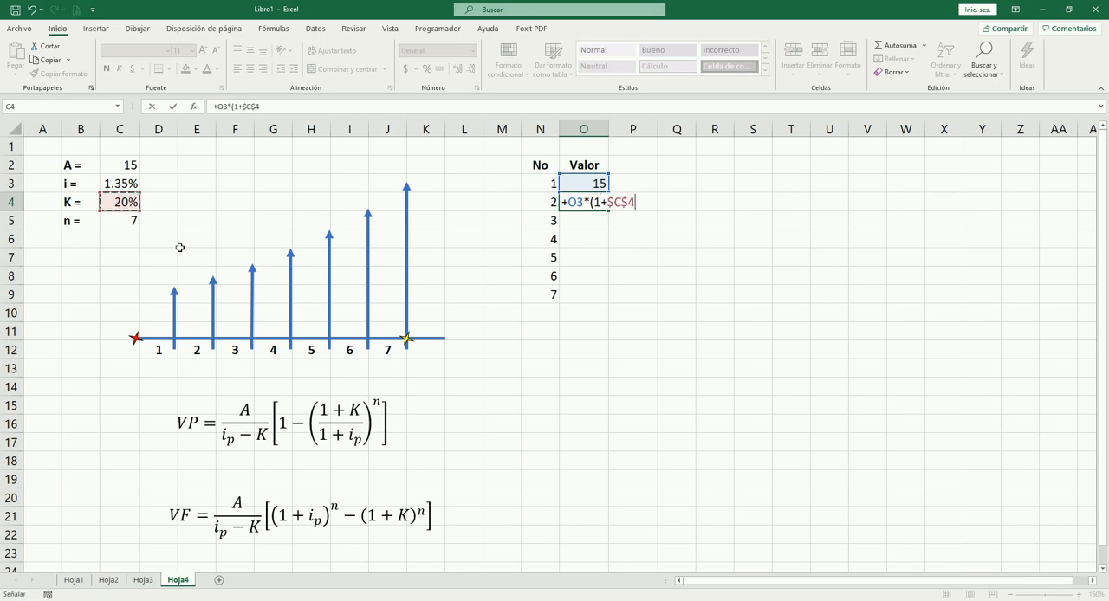
text())
key(Tab)
key(Left)
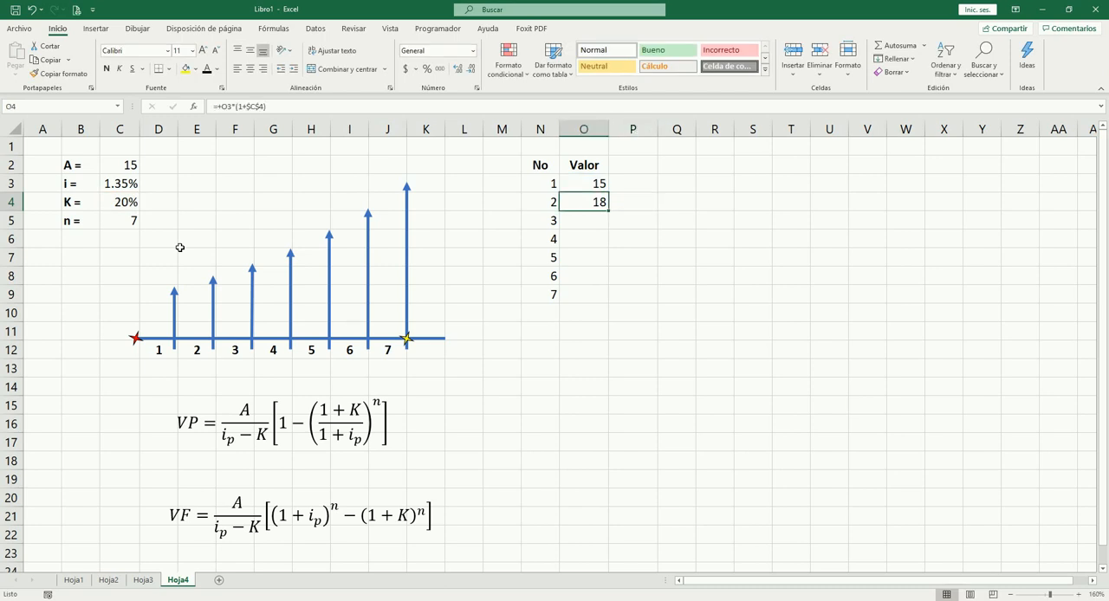
Step: Copy O4's growth formula down through O9 to fill in the remaining payments
key(ctrl+c)
key(shift+Down)
key(shift+Down)
key(shift+Down)
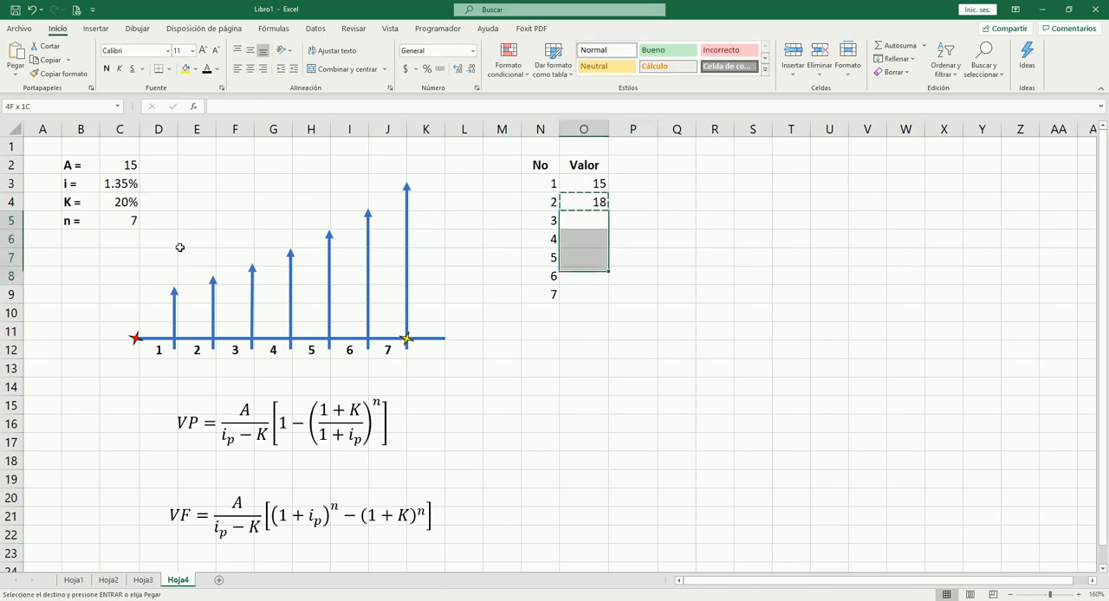
key(shift+Down)
key(shift+Down)
key(Return)
Step: Check the cell references in the copied growth formula in O7
key(Up)
key(Up)
key(Down)
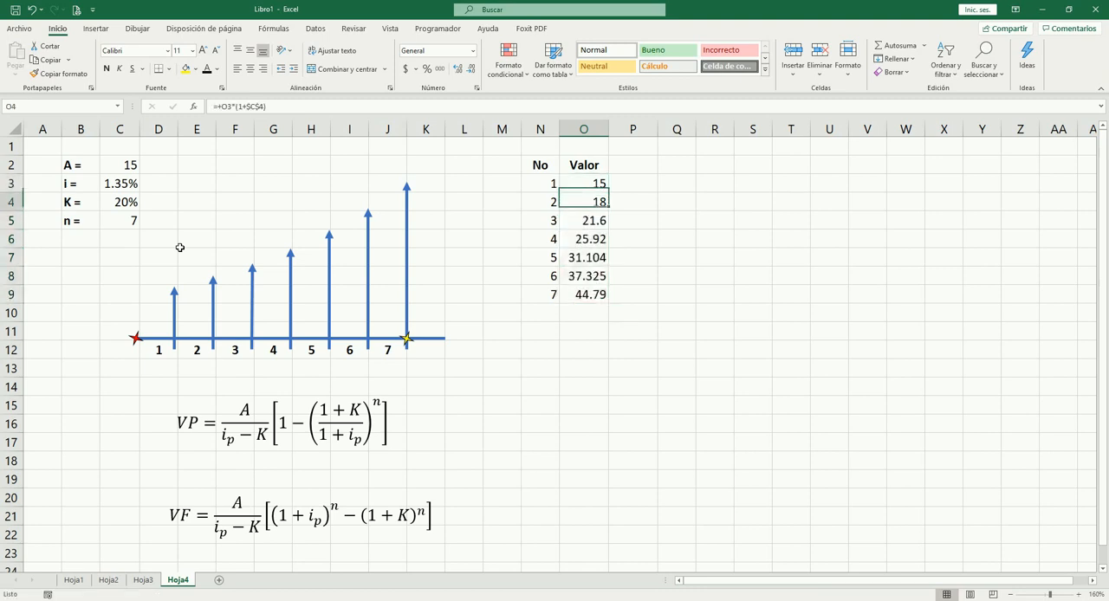
key(Down)
key(Down)
key(Down)
key(F2)
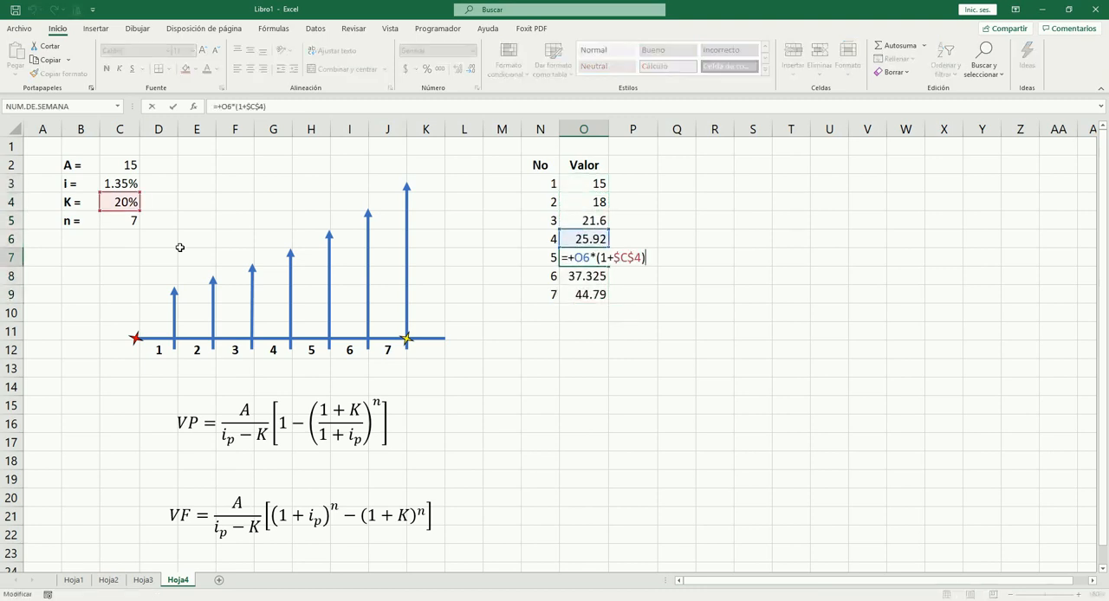
key(Escape)
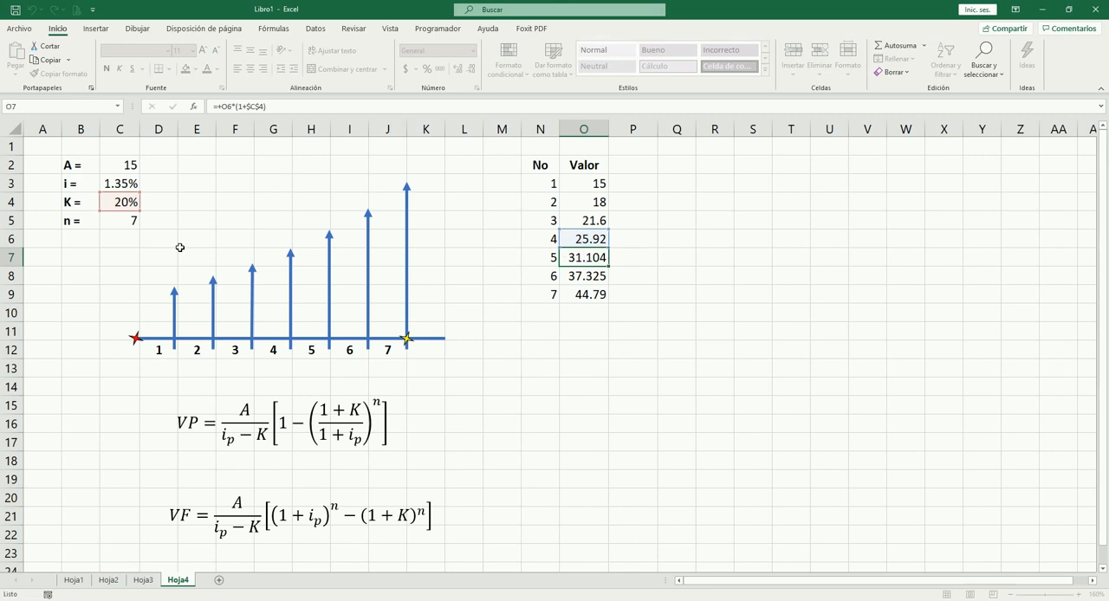
Step: Format the payments in O3:O9 as numbers with two decimals
key(Up)
key(Up)
key(Up)
key(Up)
key(shift+Down)
key(shift+Down)
key(shift+Down)
key(shift+Down)
key(shift+Down)
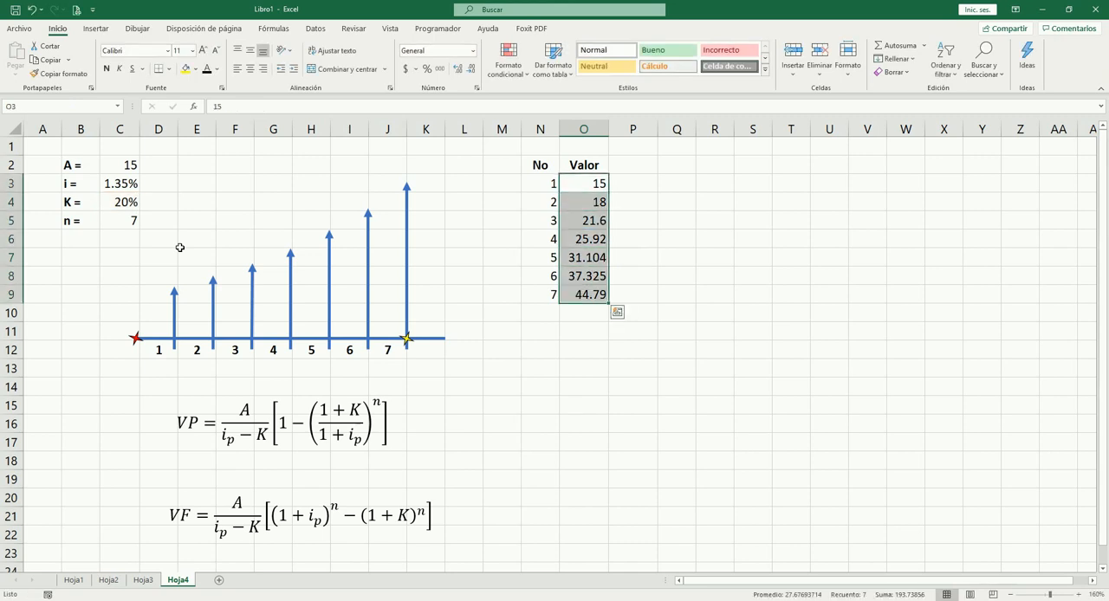
key(ctrl+shift+1)
Step: Review the formatted payments in column O and their period numbers in column N
key(Down)
key(Down)
key(Down)
key(Down)
key(Down)
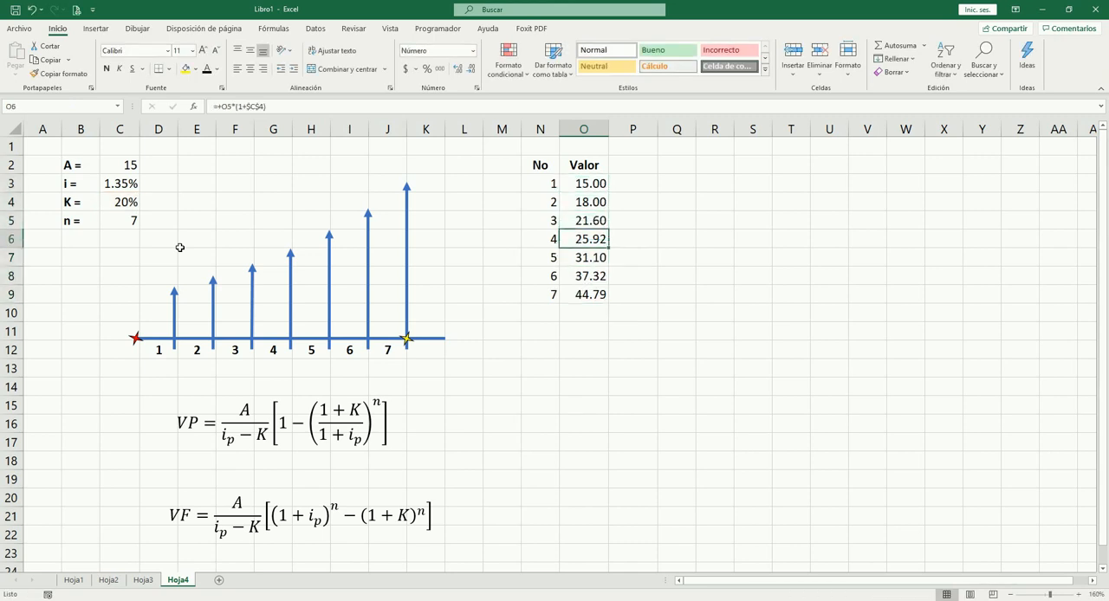
key(Up)
key(Up)
key(Up)
key(Up)
key(Up)
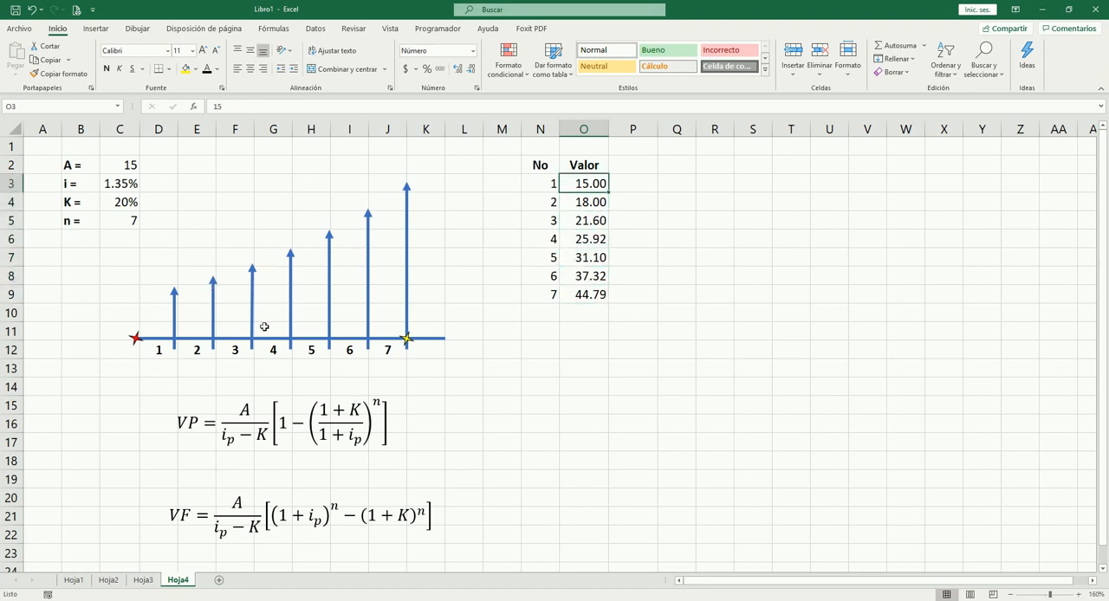
click(553, 183)
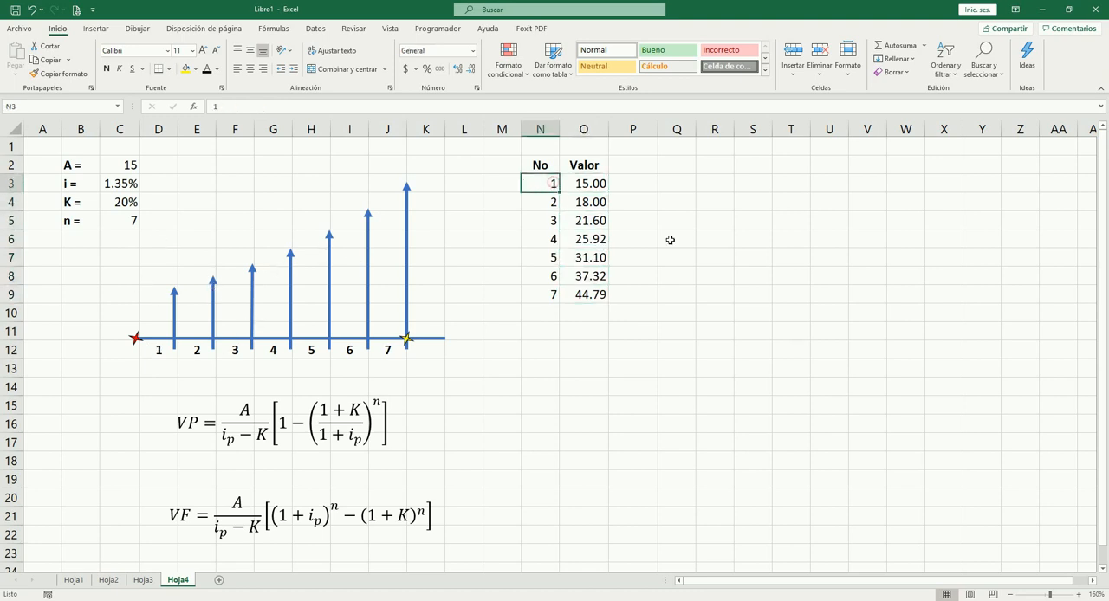
key(Down)
key(Down)
key(Down)
key(Down)
key(Down)
key(Down)
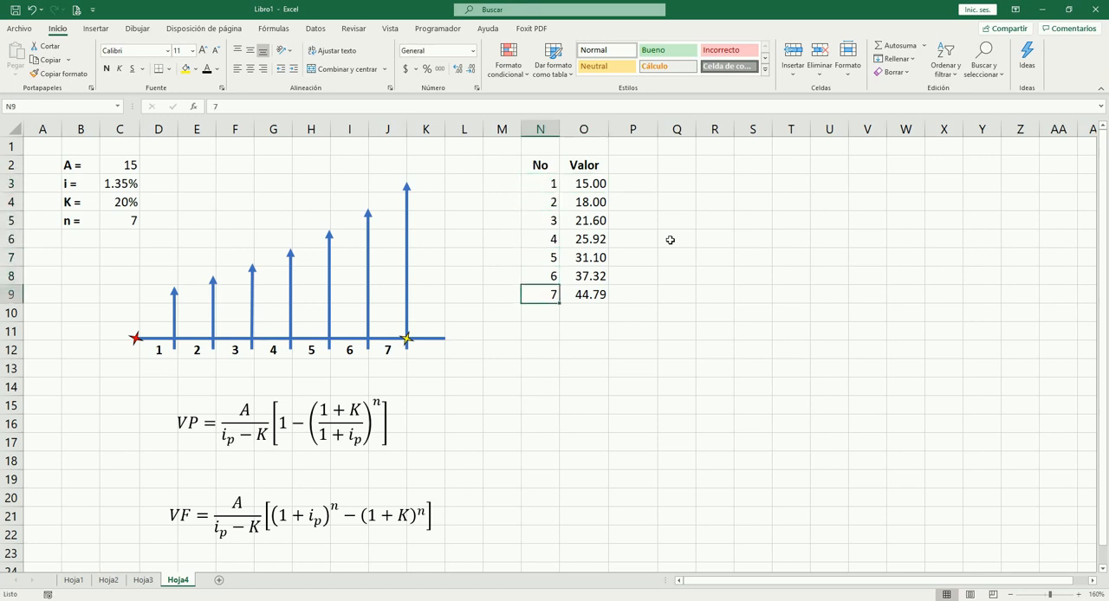
Step: Add the heading VP in P2, bold and centred
key(Right)
key(Right)
key(Up)
key(Up)
key(Up)
key(Up)
key(Up)
key(Up)
key(Up)
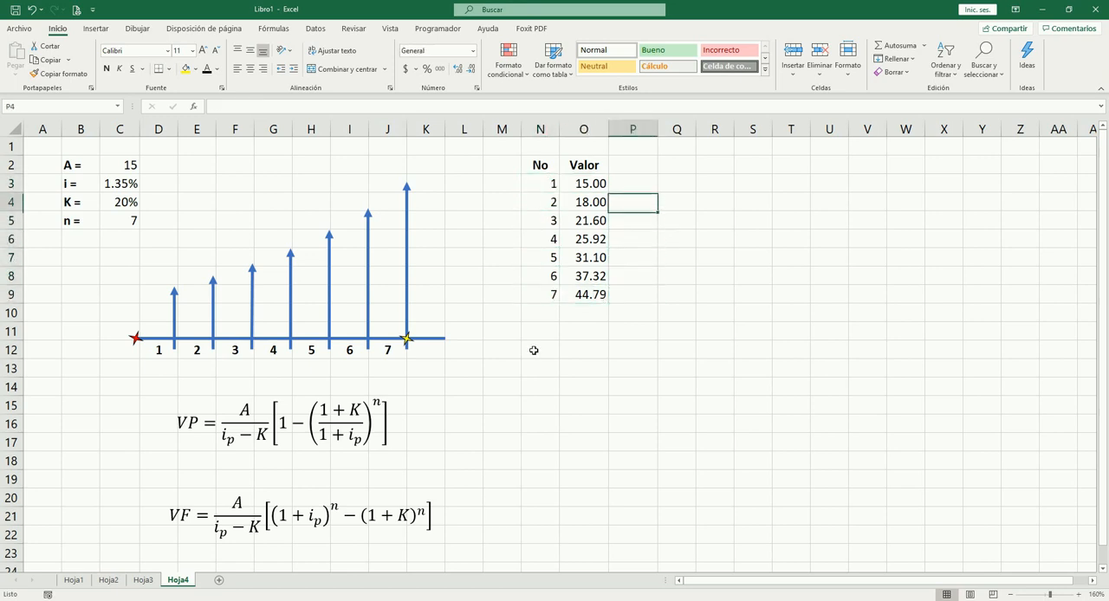
text(VP)
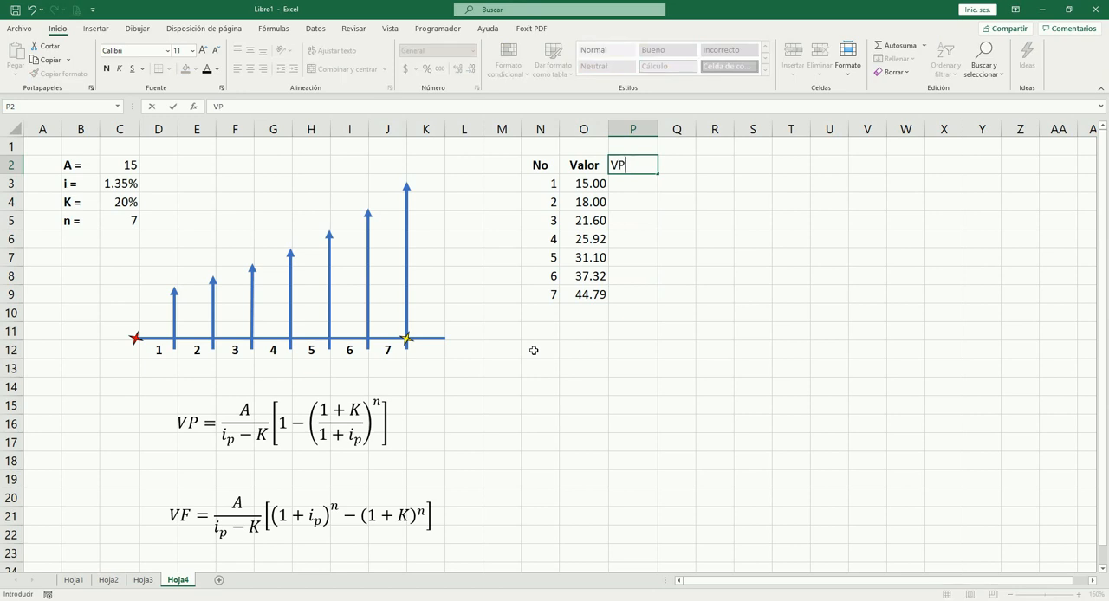
key(ctrl+Return)
key(ctrl+n)
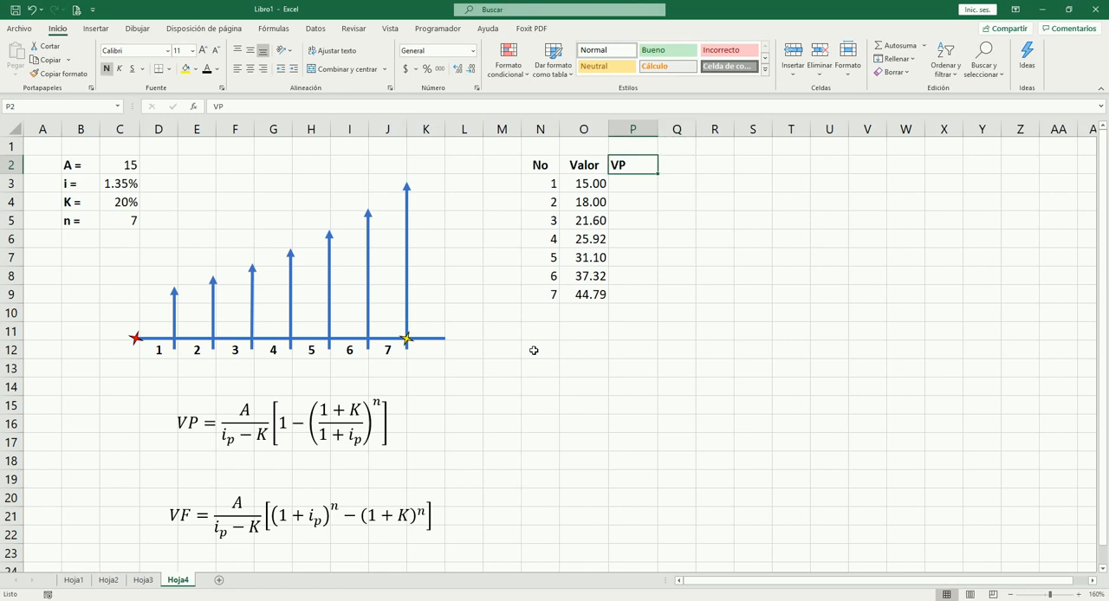
key(alt+o)
key(a)
key(c)
key(Return)
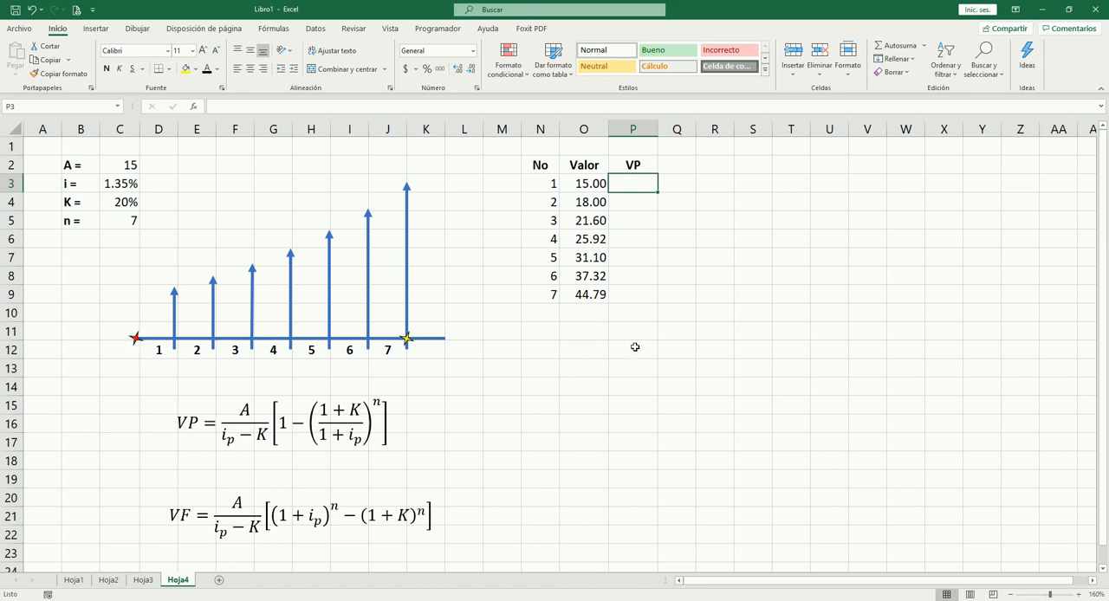
Step: Calculate the first payment's present value in P3 with =O3/(1+$C$3)^N3, keeping the interest rate reference absolute
text(=)
key(Left)
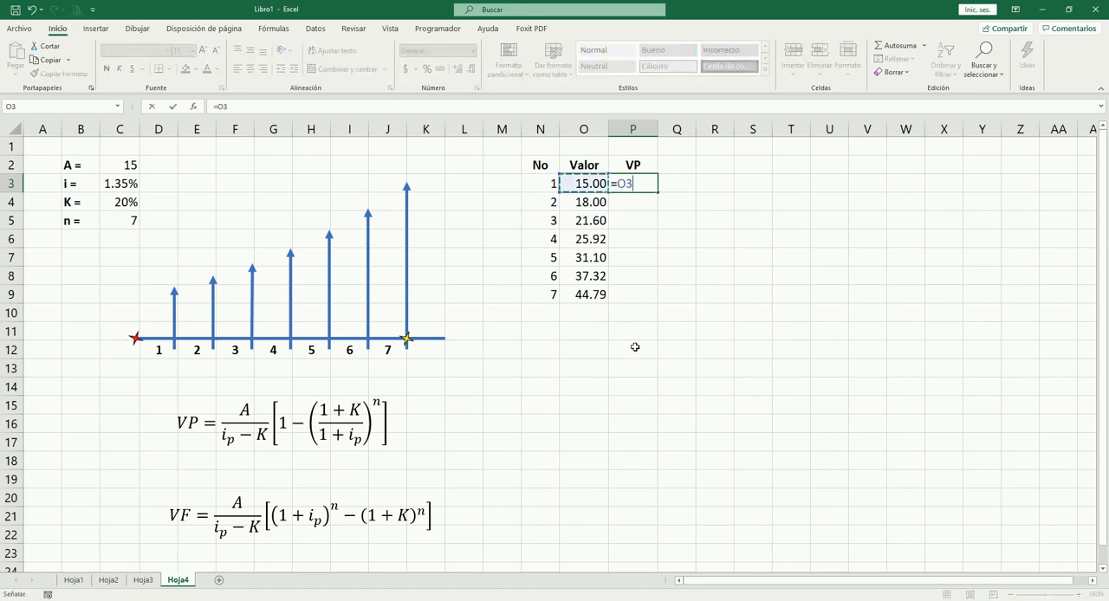
text(/(1+)
click(132, 183)
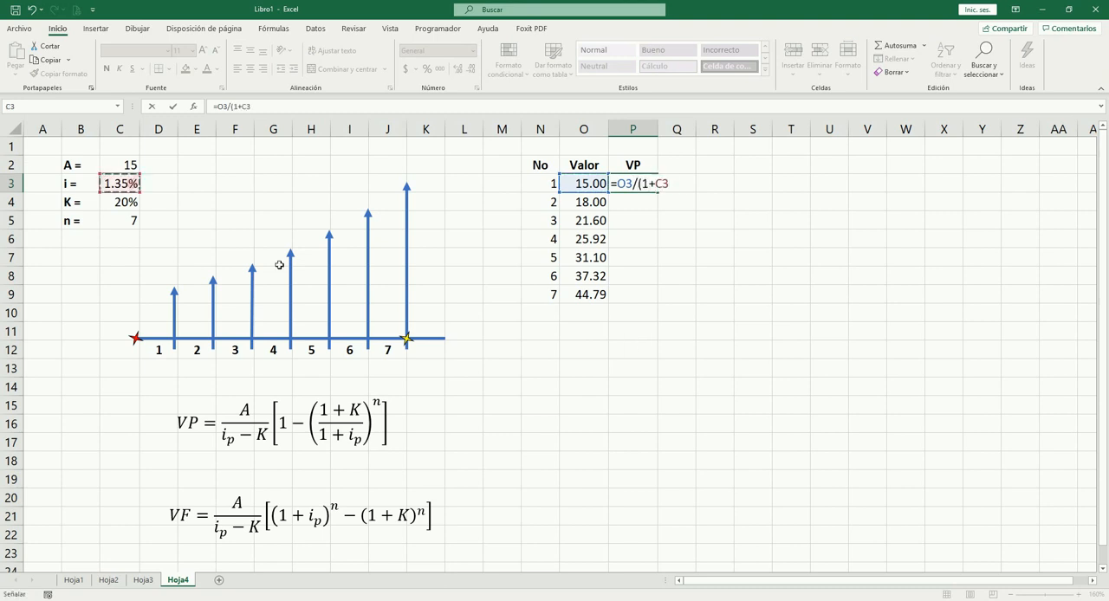
key(F4)
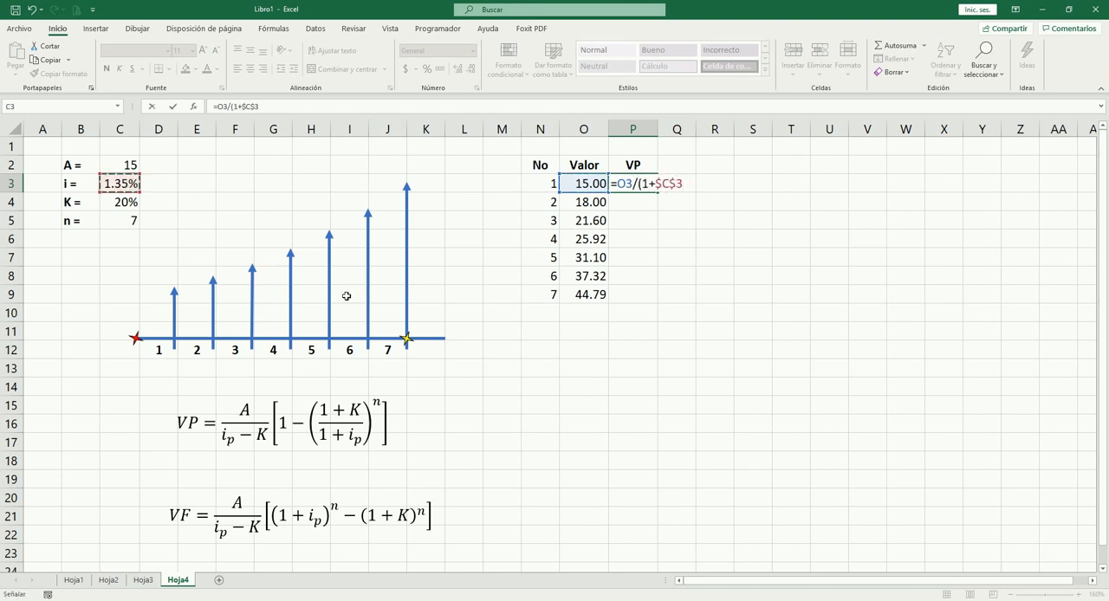
text()^)
click(547, 184)
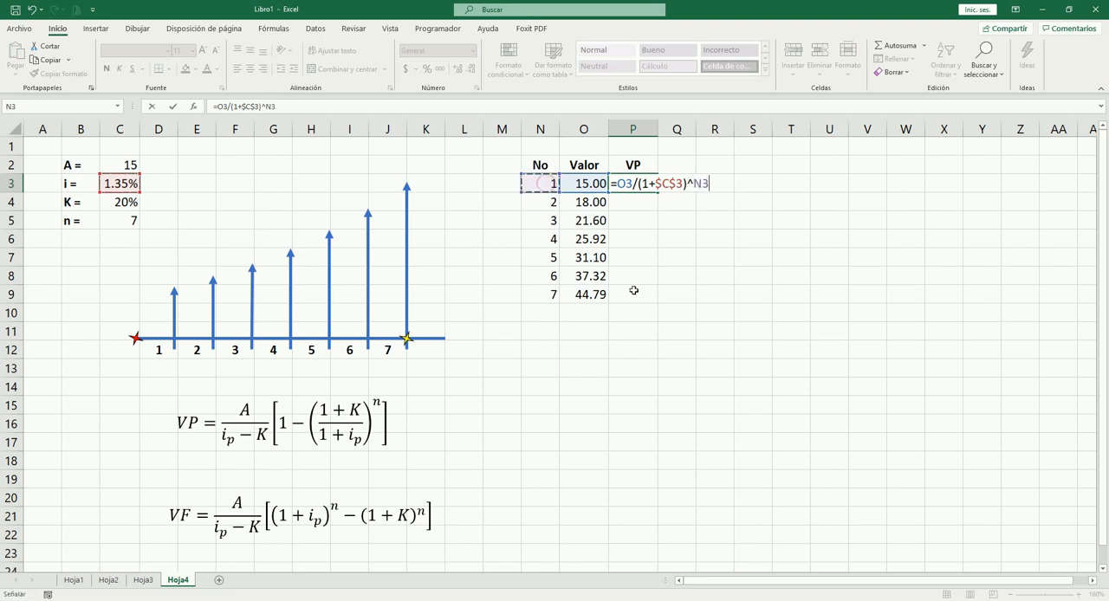
key(Tab)
key(Left)
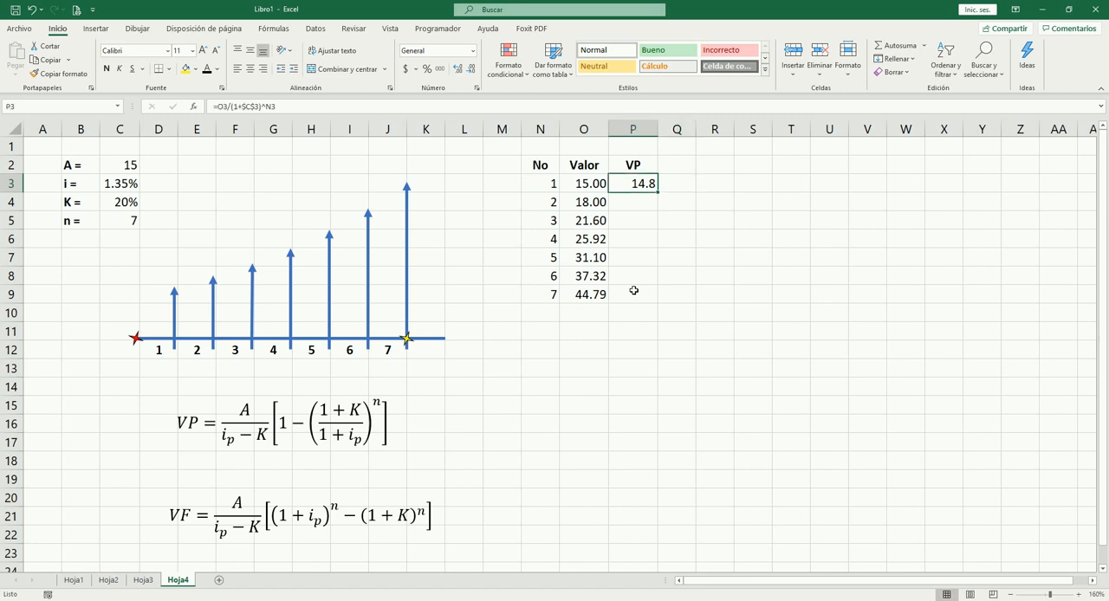
Step: Copy the present value formula from P3 to P4 and check its cell references
key(ctrl+c)
key(Down)
key(Return)
key(F2)
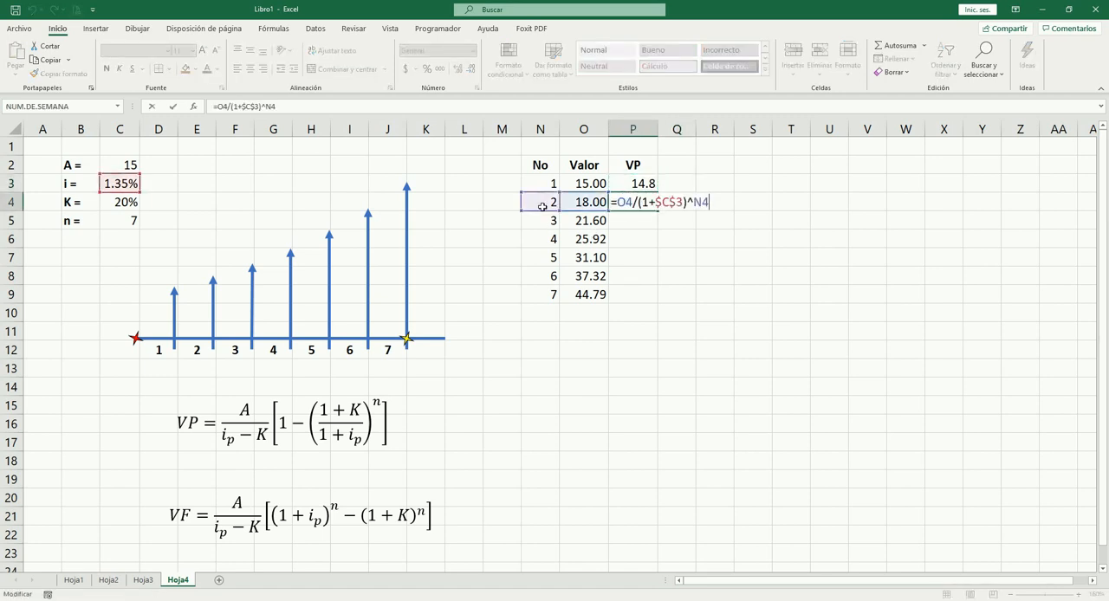
key(Escape)
click(214, 304)
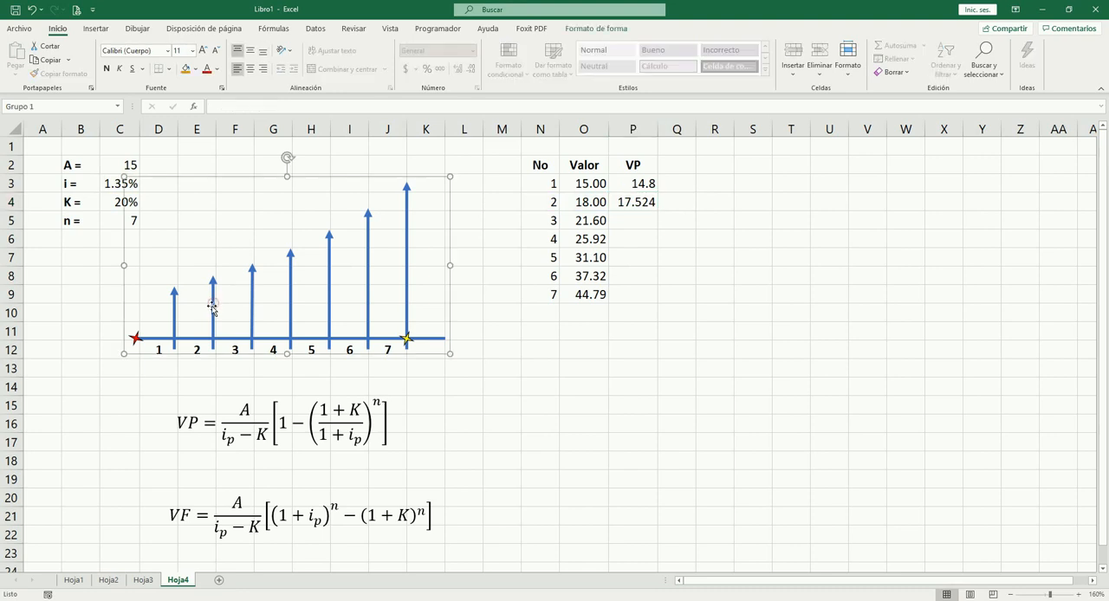
key(Escape)
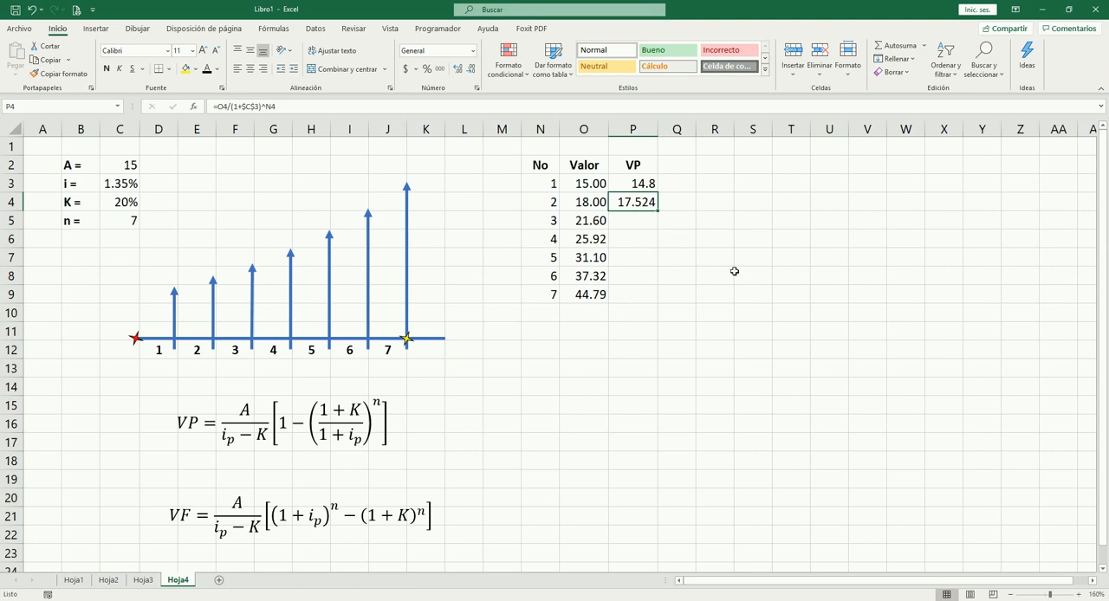
Step: Copy P4's present value formula down to P5:P9 for the remaining periods
key(ctrl+c)
key(Down)
key(shift+Down)
key(shift+Down)
key(shift+Down)
key(shift+Down)
key(Return)
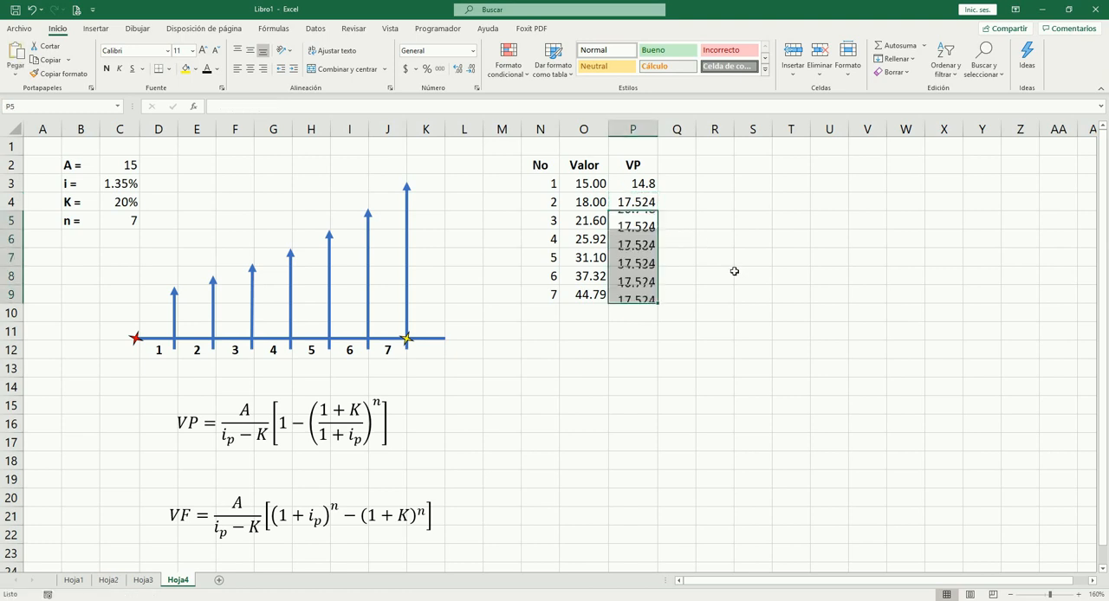
Step: Total the present values in P10 with =SUMA(P3:P9)
key(Up)
key(Up)
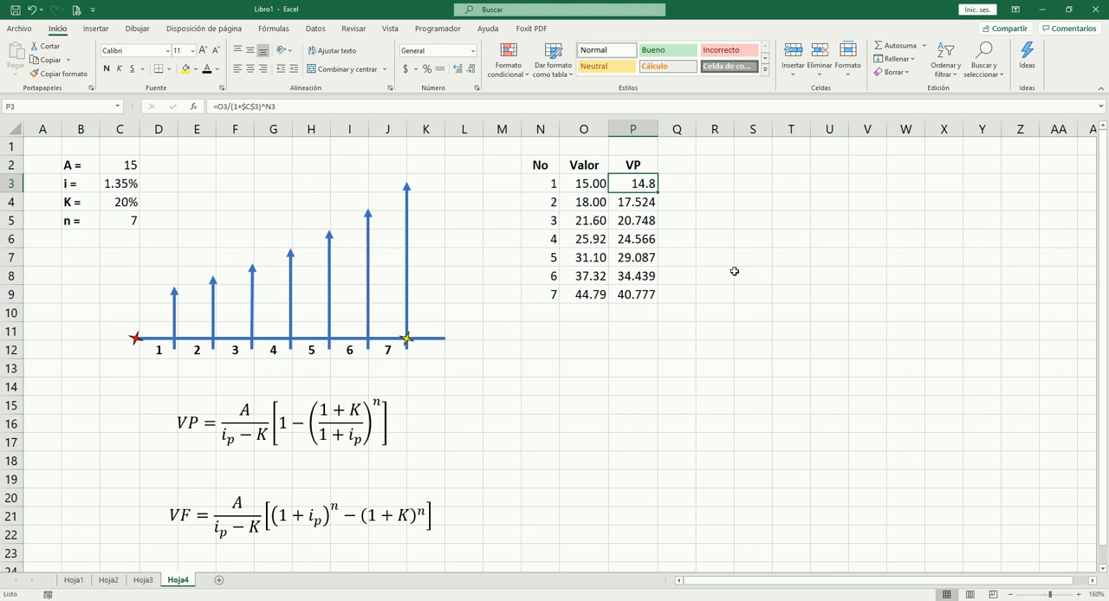
key(ctrl+Down)
key(Down)
key(alt+equal)
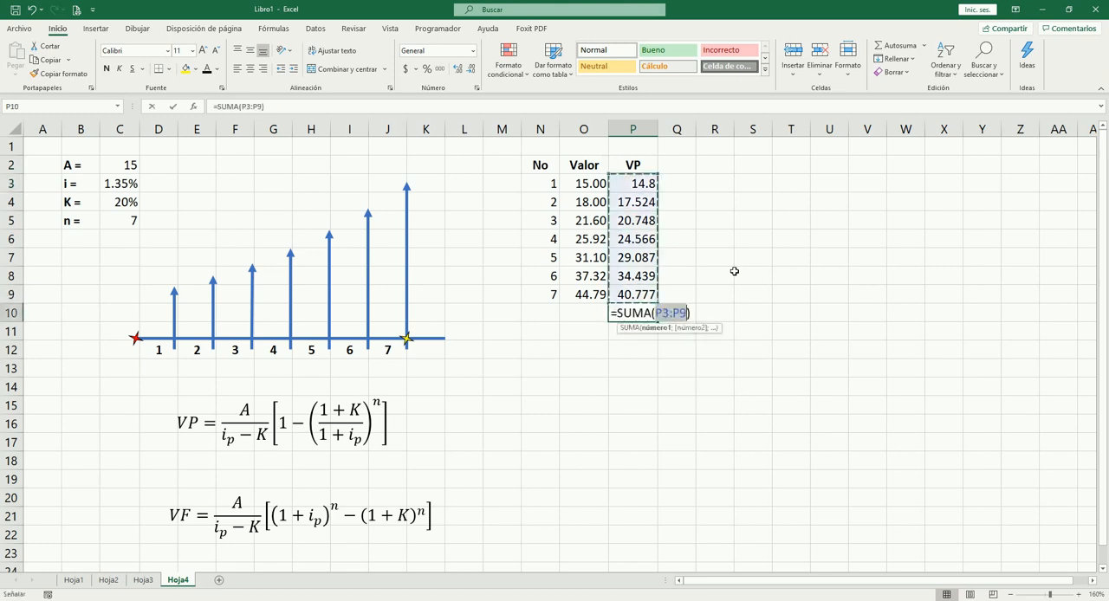
key(Return)
Step: Add a border line beneath P9 to separate the present values from their total
key(Up)
key(Up)
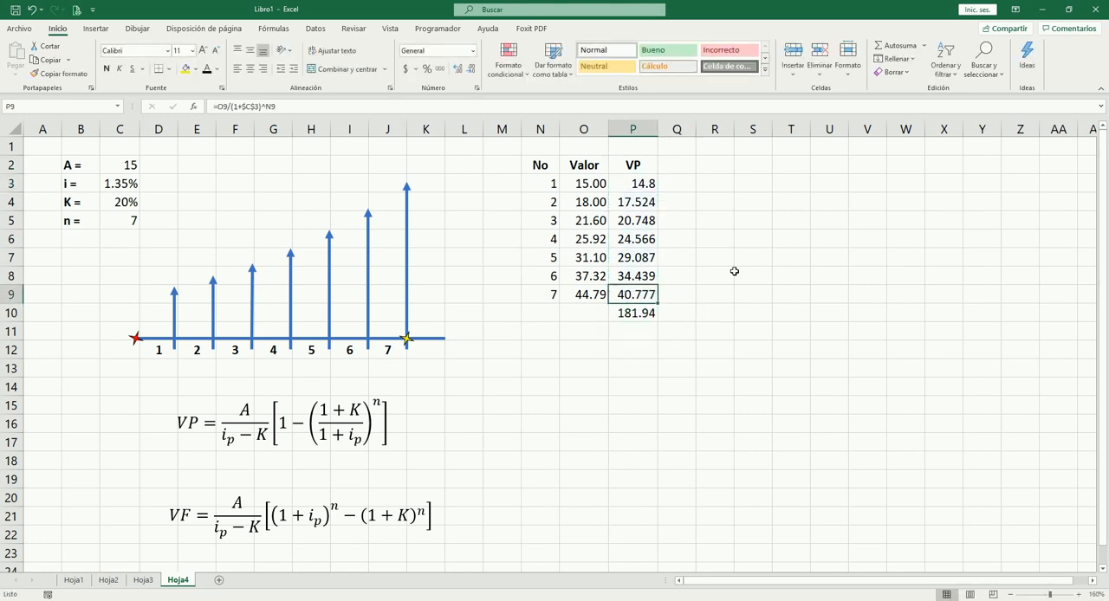
key(Up)
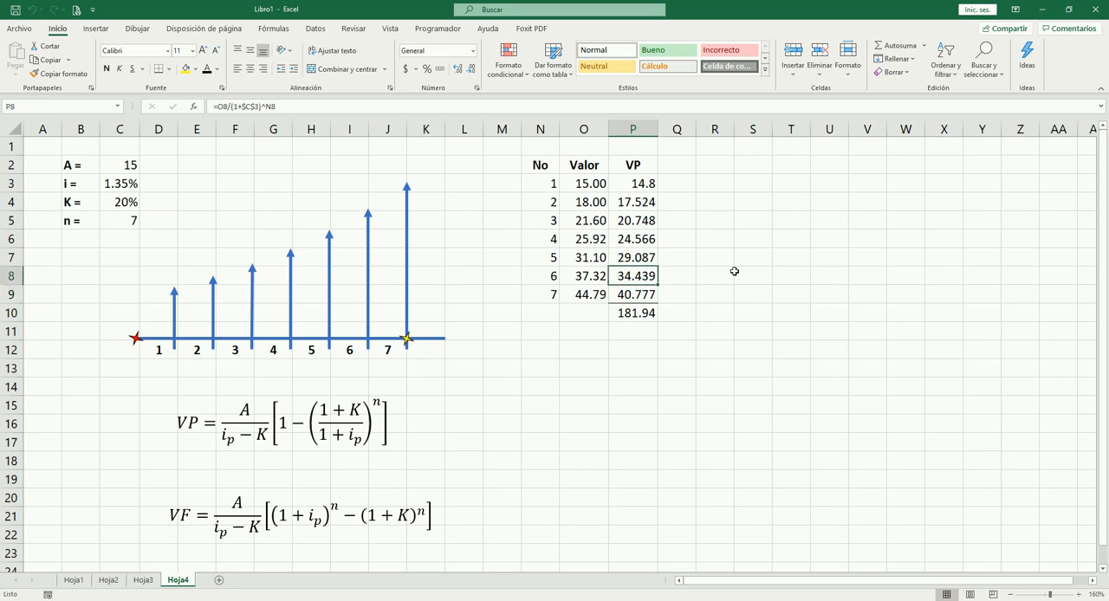
key(Down)
key(Down)
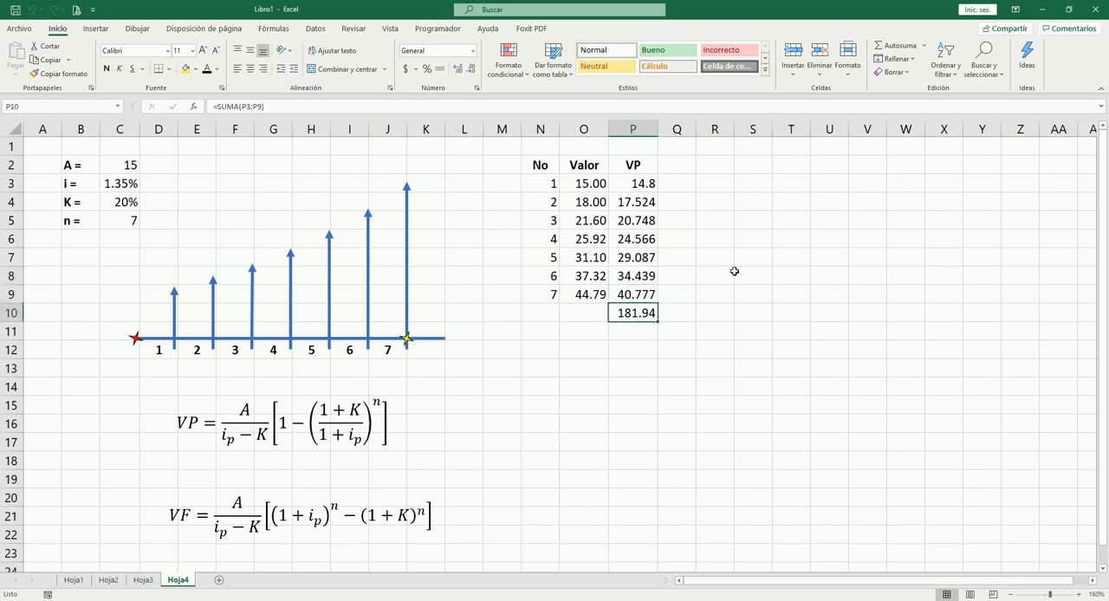
Step: Show the total in P10 with four decimals and widen column P so the present values show more decimals
click(454, 69)
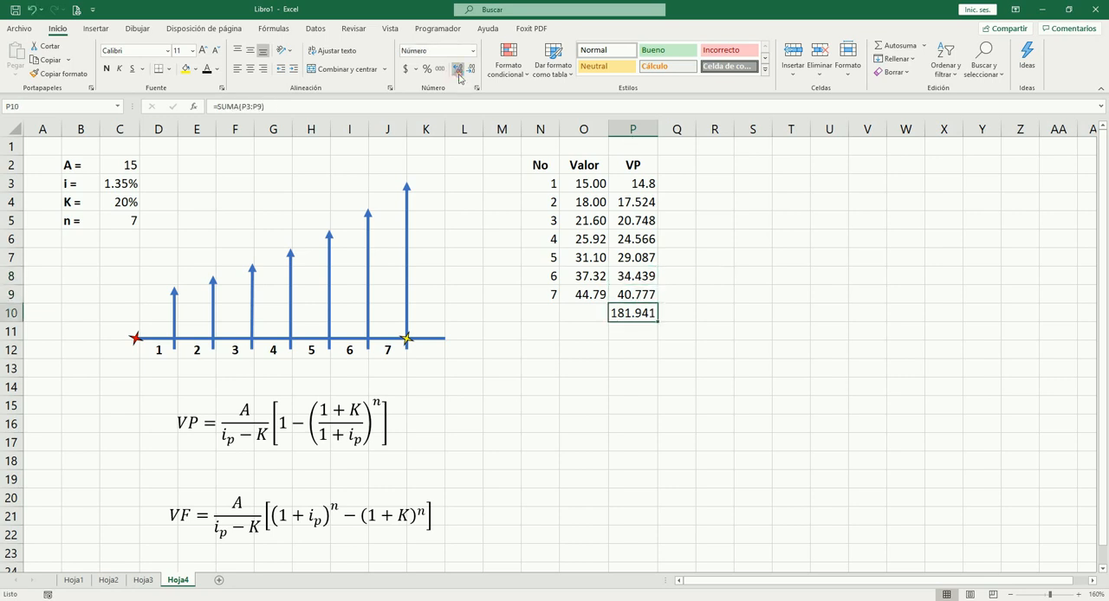
click(455, 70)
double_click(658, 129)
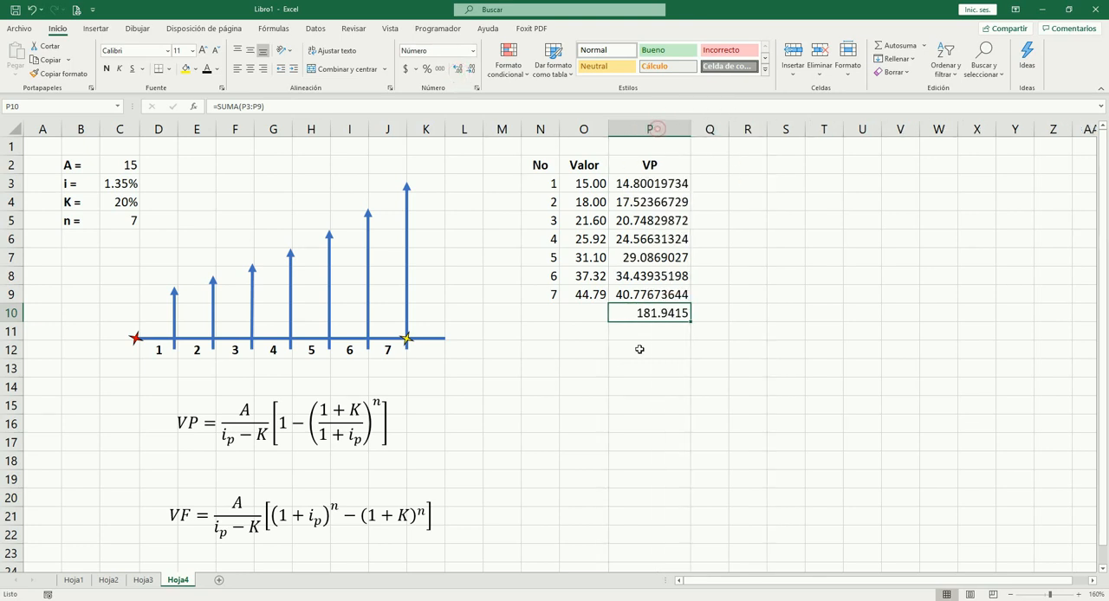
drag(690, 131, 677, 140)
Step: Enter the label "VP =" in O13 for the formula-based present value
click(600, 346)
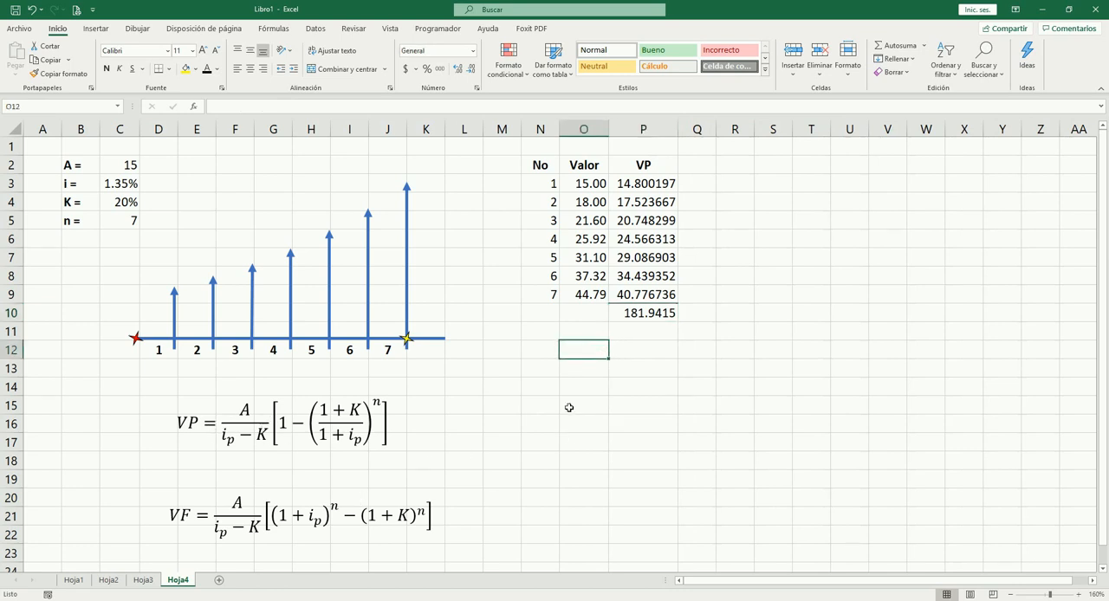
click(577, 370)
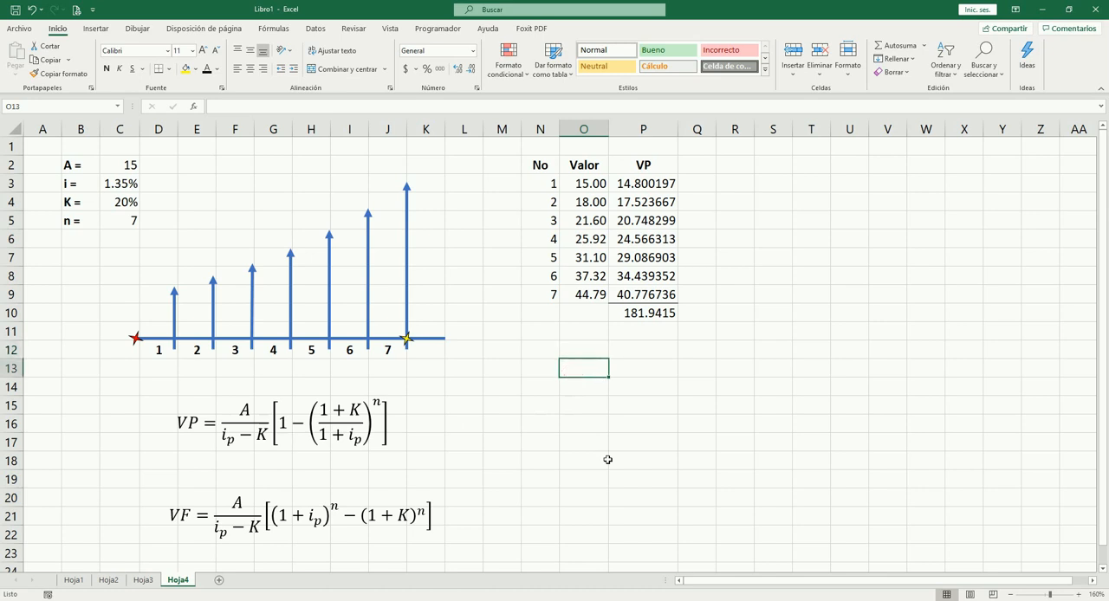
text(VP =)
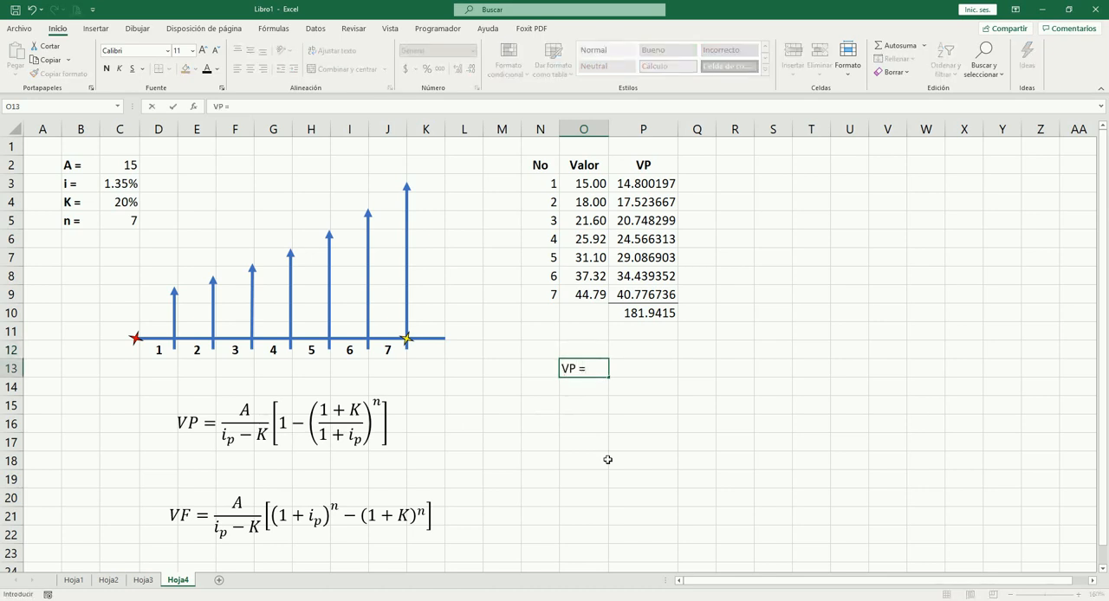
key(Tab)
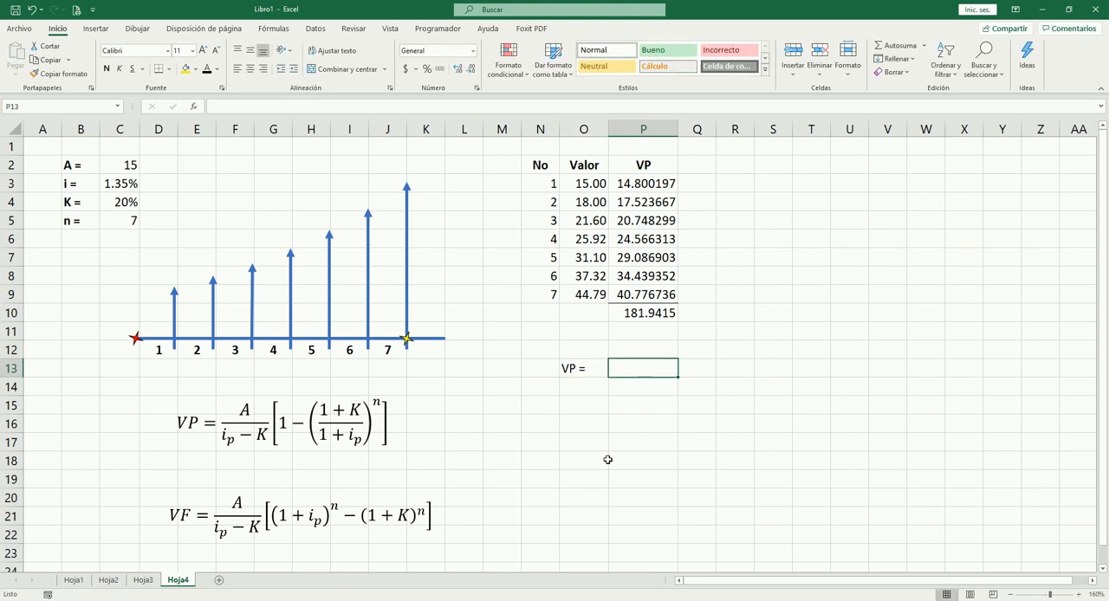
Step: Calculate the geometric gradient's present value in P13 with =(C2/(C3-C4))*(1-((1+C4)/(1+C3))^C5)
text(=()
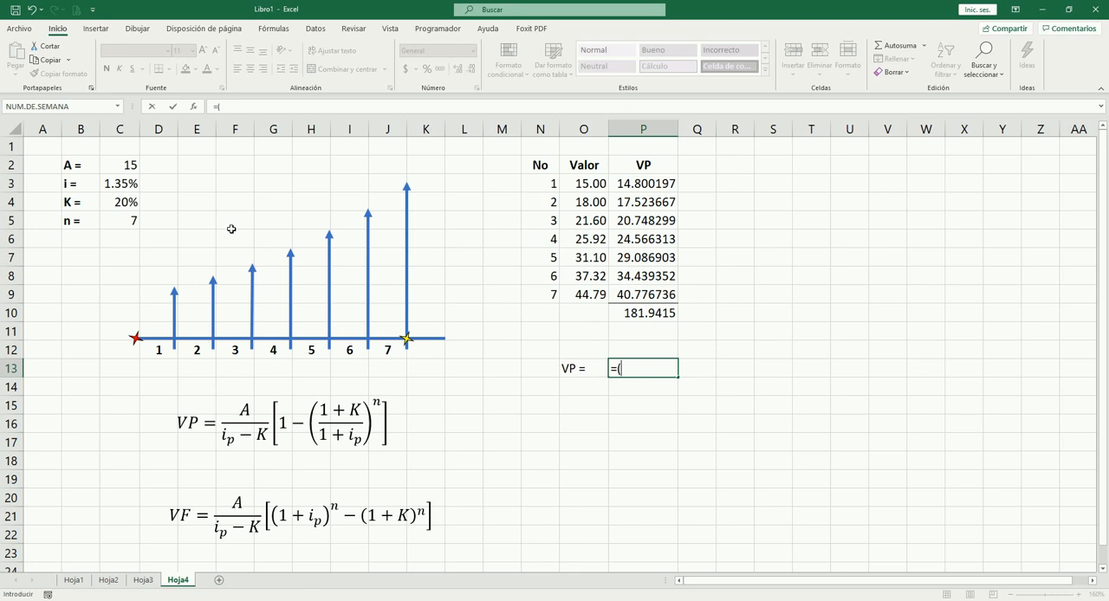
click(130, 165)
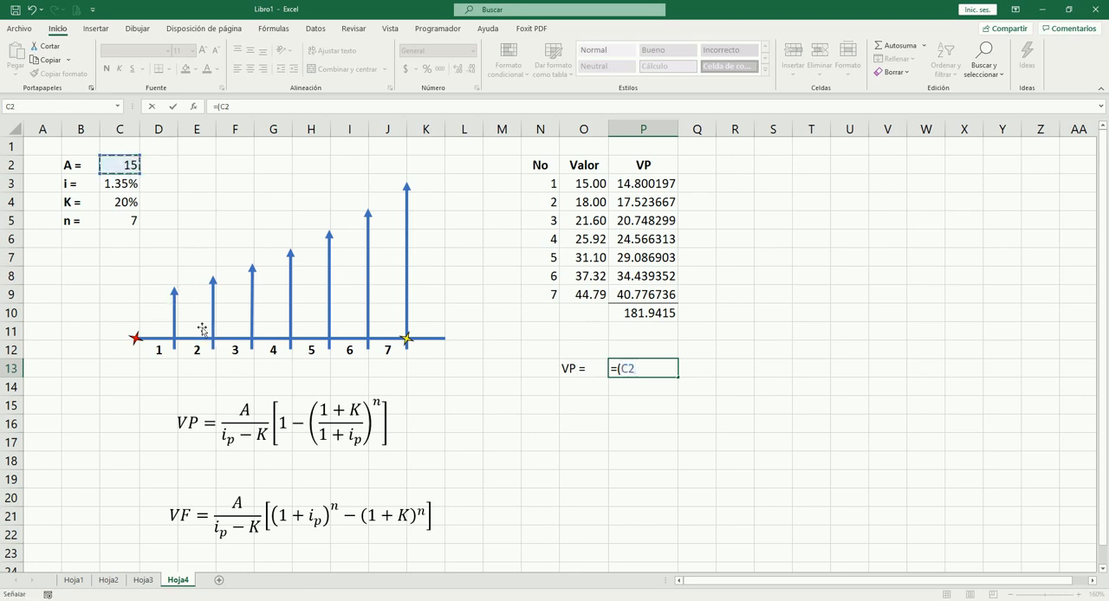
text(/)
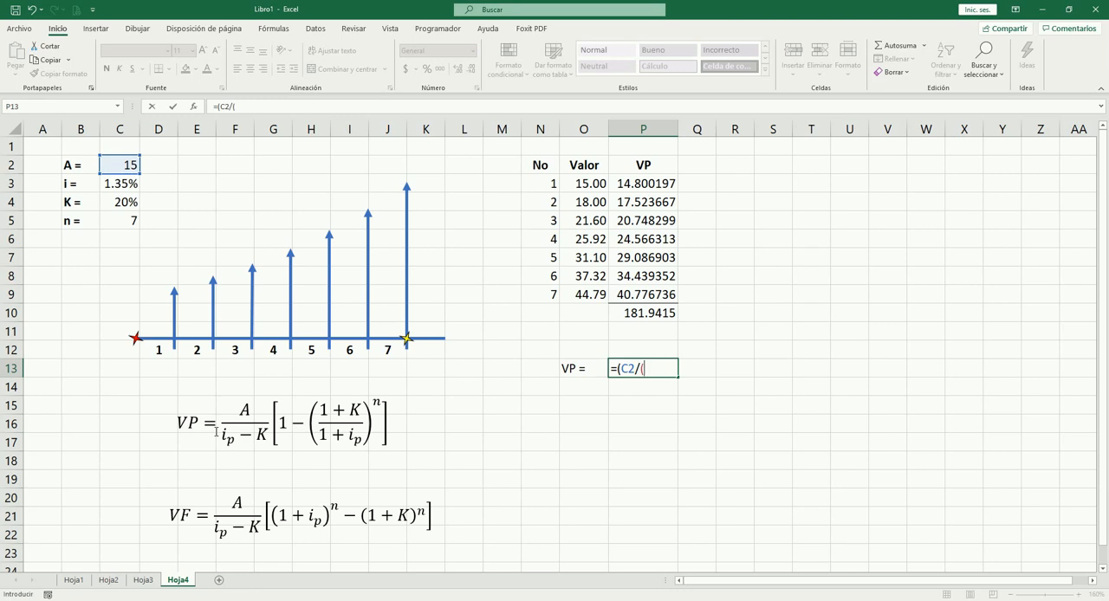
text(()
click(133, 186)
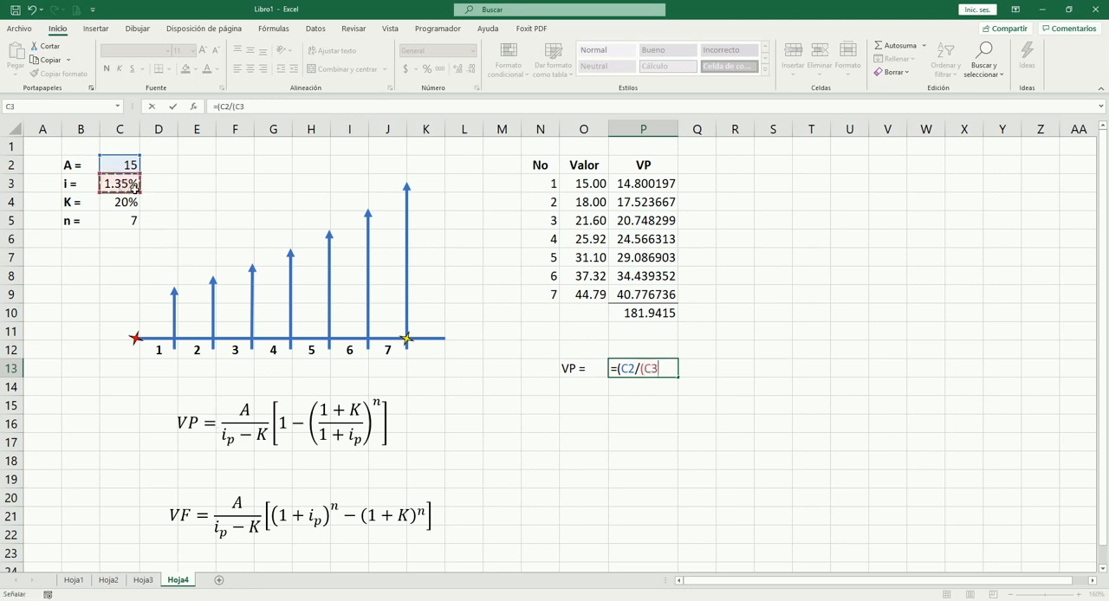
text(-)
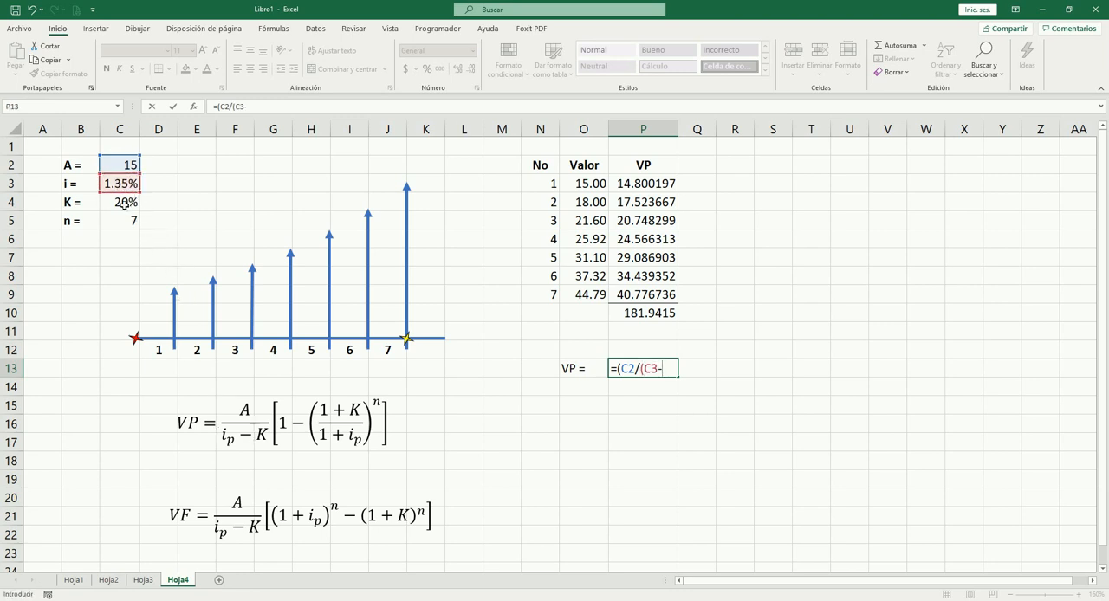
click(125, 204)
text())*()
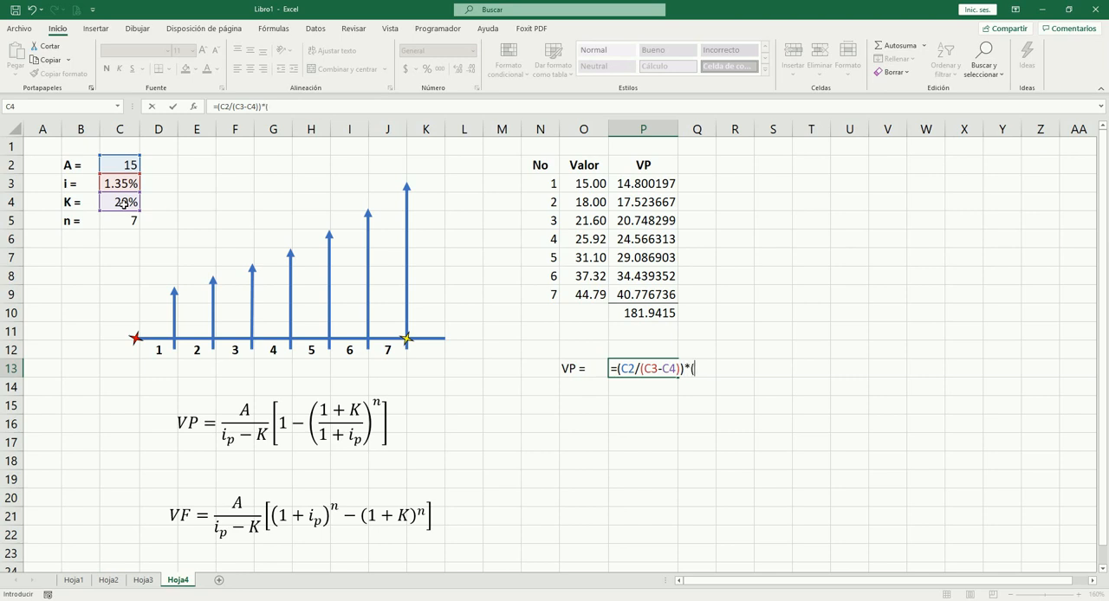
text(1-(()
text(1+)
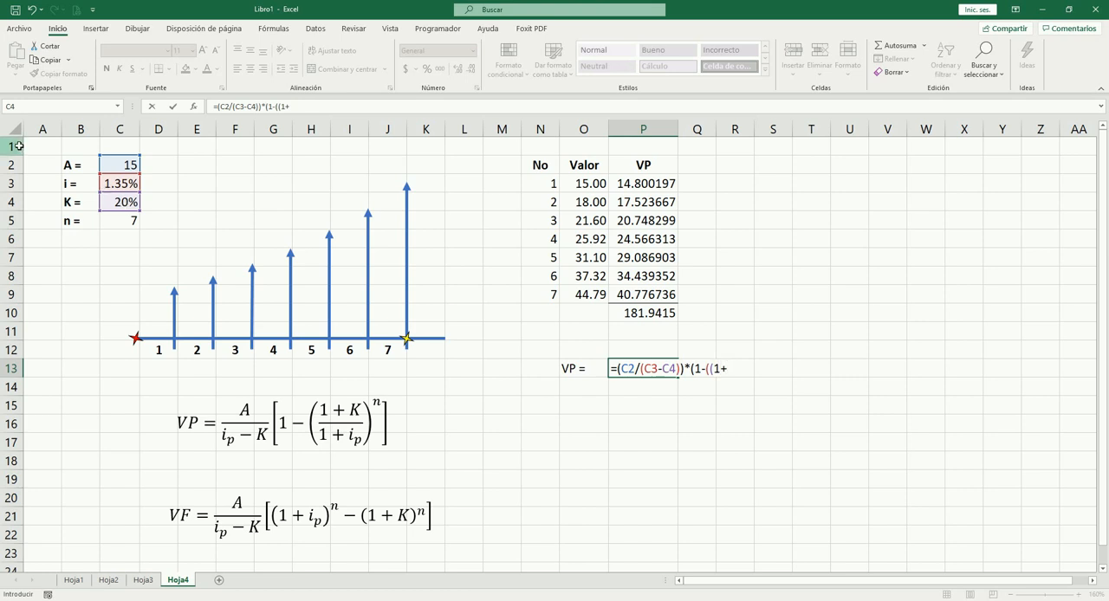
click(138, 208)
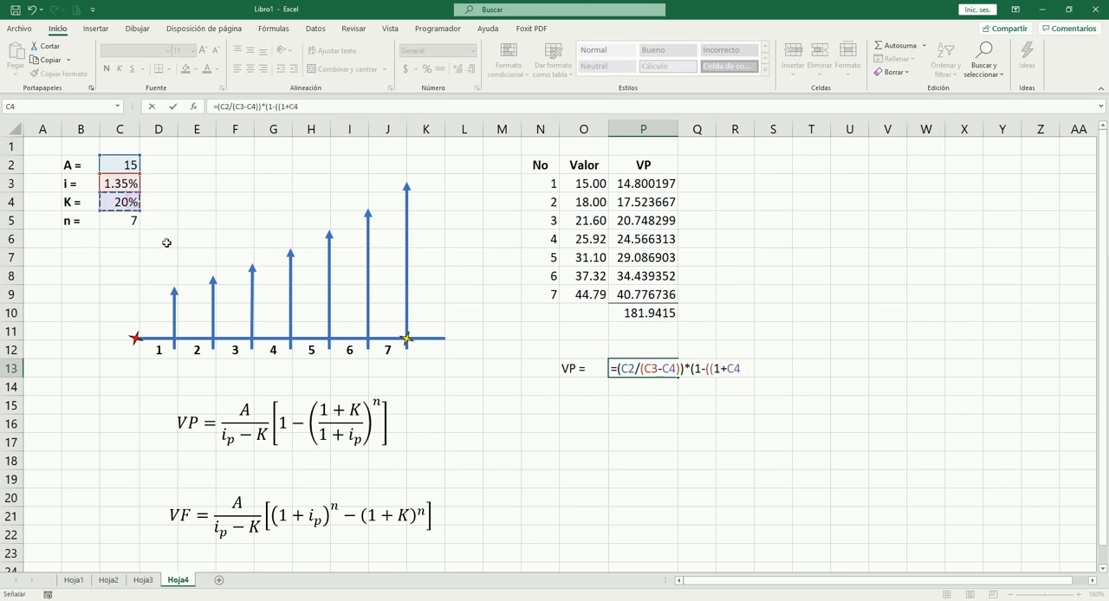
text()/(1+)
click(127, 183)
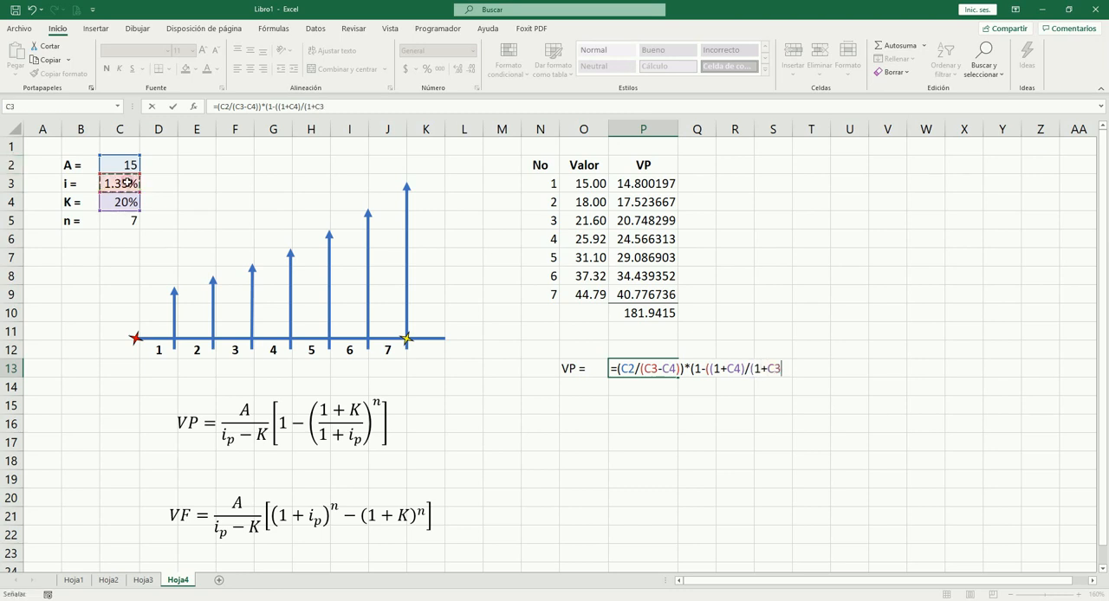
text())^)
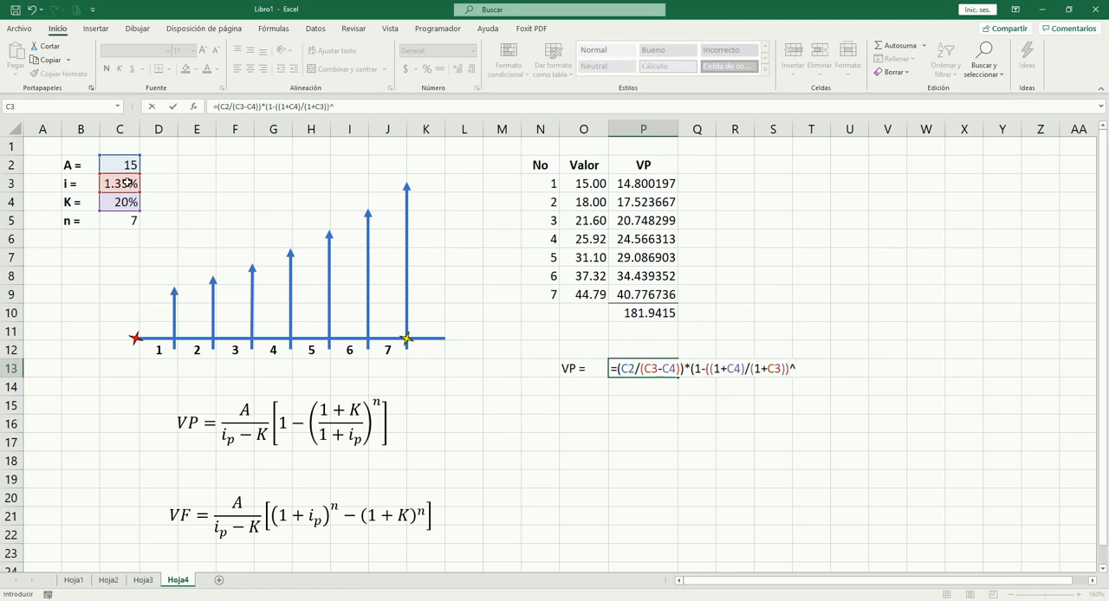
click(131, 221)
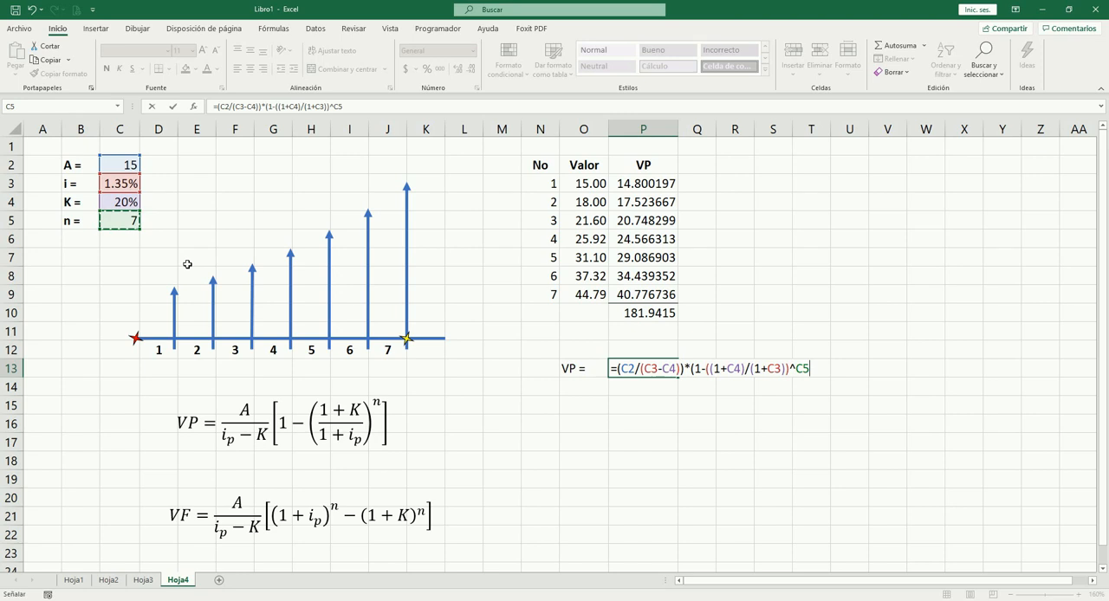
text())
key(Tab)
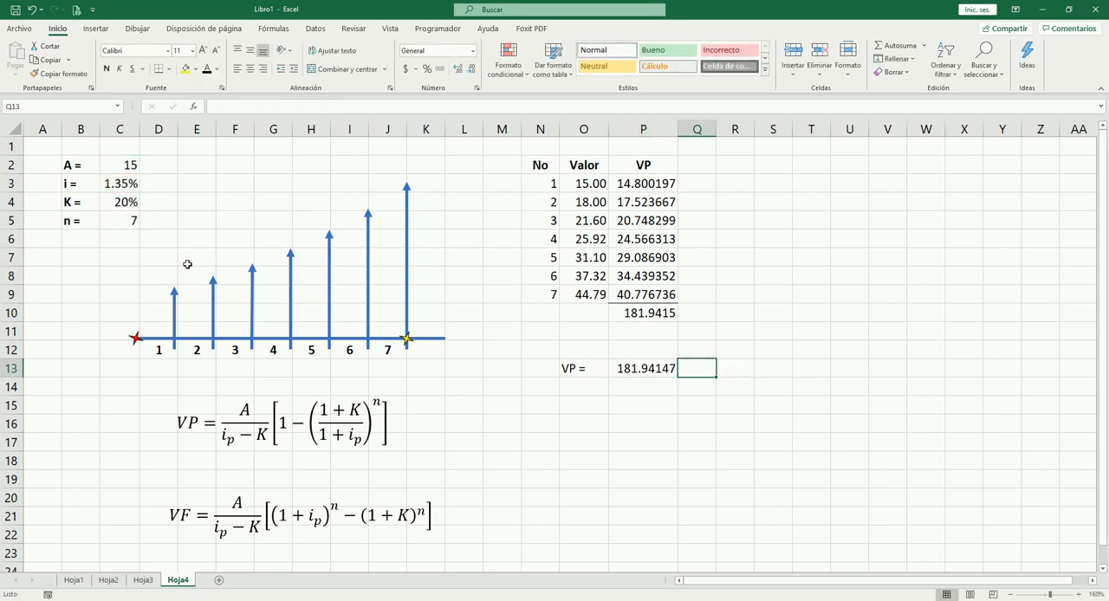
Step: Show the total in P10 with five decimals and compare it with the formula-based present value in P13
key(Left)
key(Up)
key(Up)
key(Up)
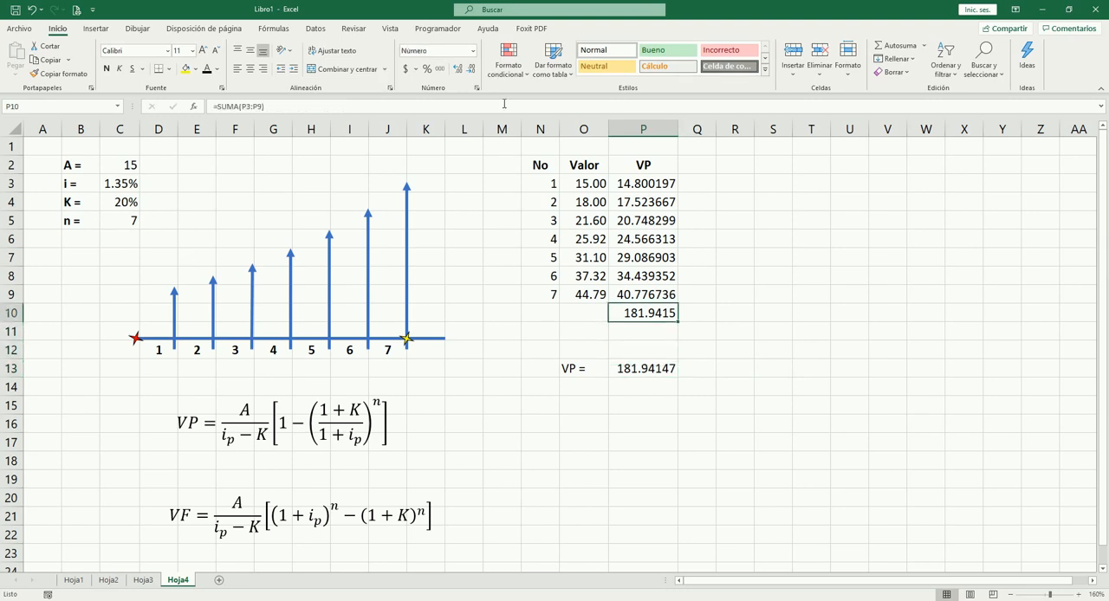
click(456, 69)
click(656, 374)
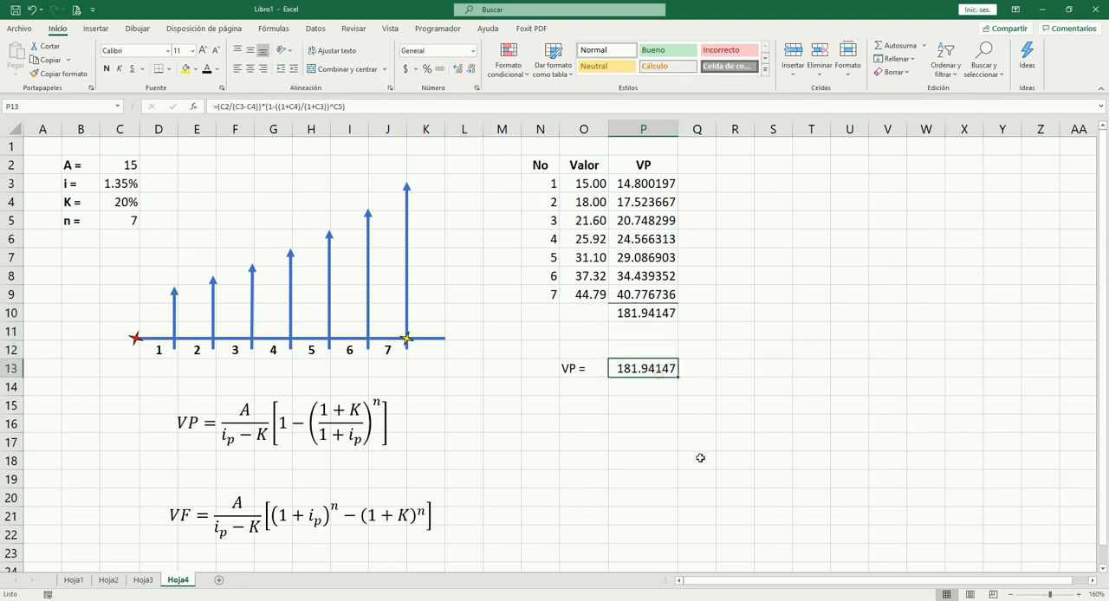
key(Up)
key(Up)
key(Up)
key(Up)
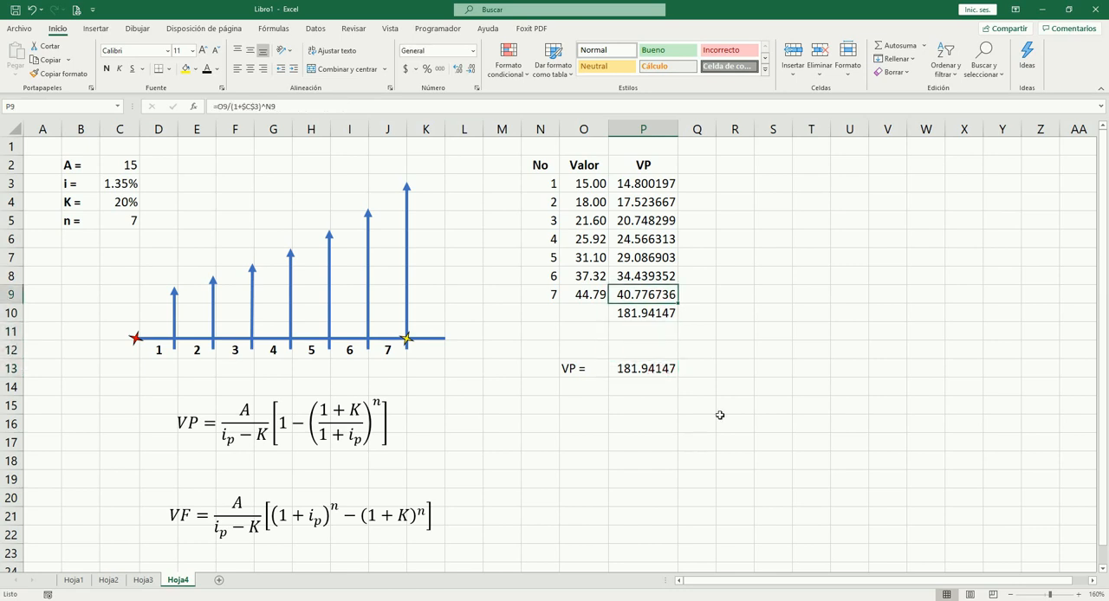
Step: Widen column Q and add the heading VF in Q2, bold and centred
drag(716, 129, 774, 131)
click(703, 150)
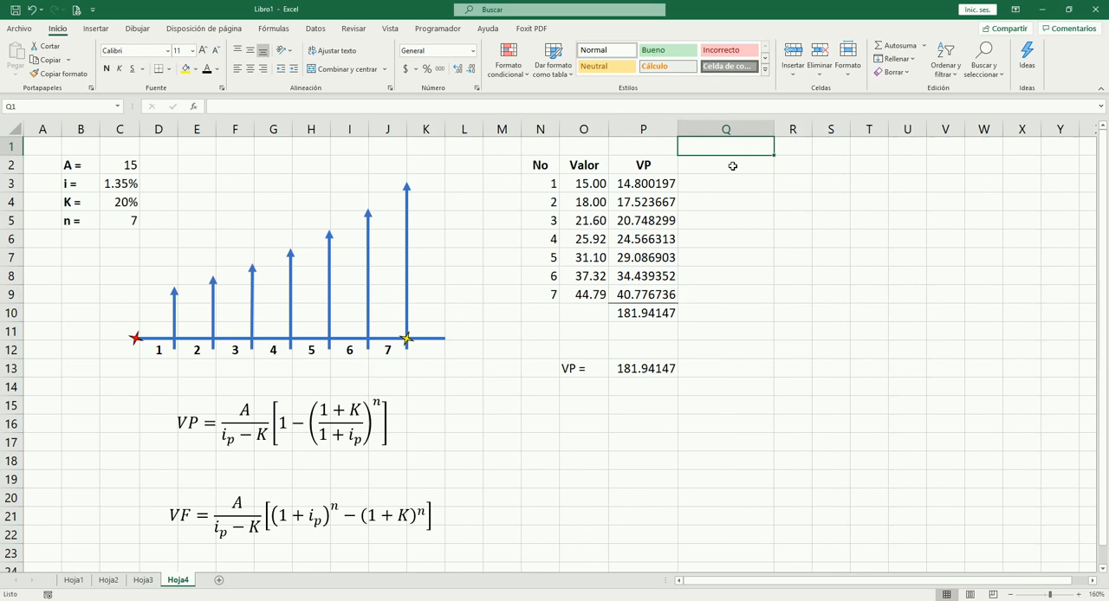
click(732, 166)
text(V)
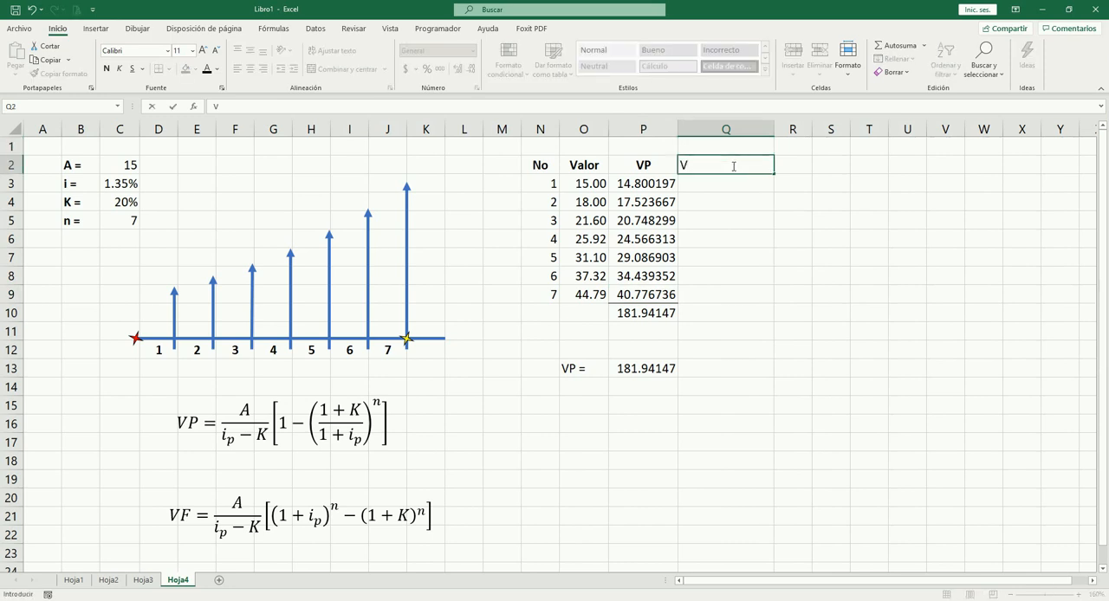
text(F)
key(Right)
key(Left)
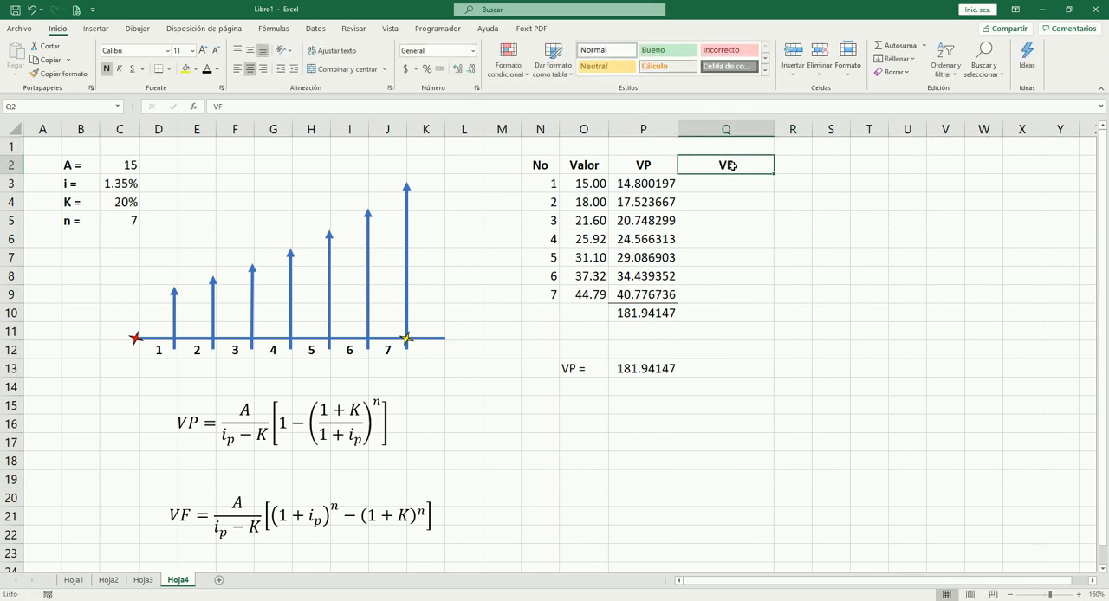
key(Down)
drag(775, 130, 763, 132)
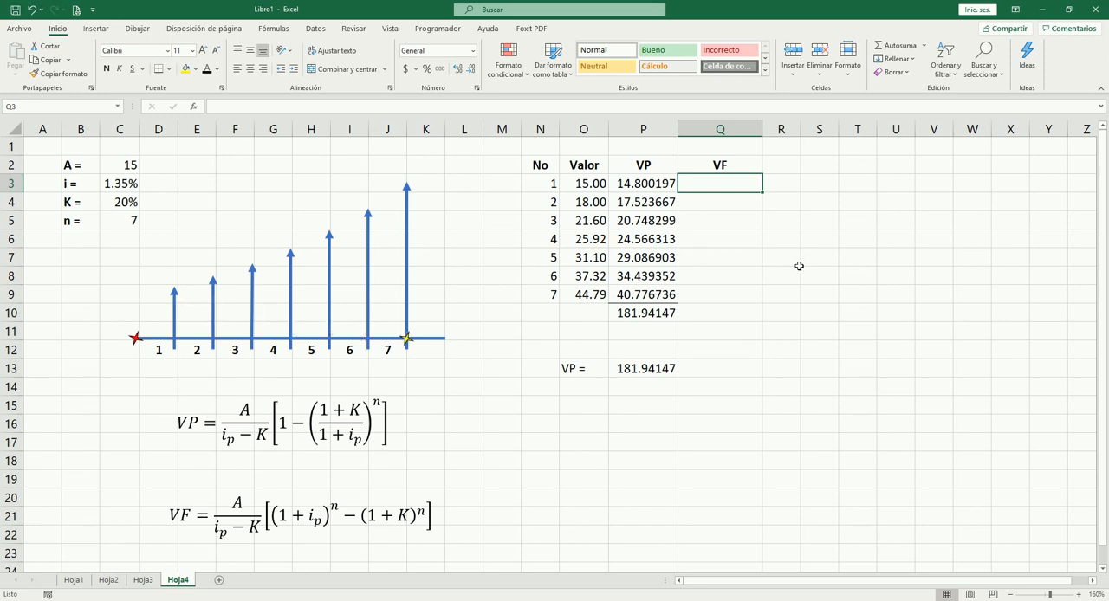
Step: Calculate the first payment's future value in Q3 with =O3*(1+$C$3)^(7-N3)
text(=)
key(Left)
key(Left)
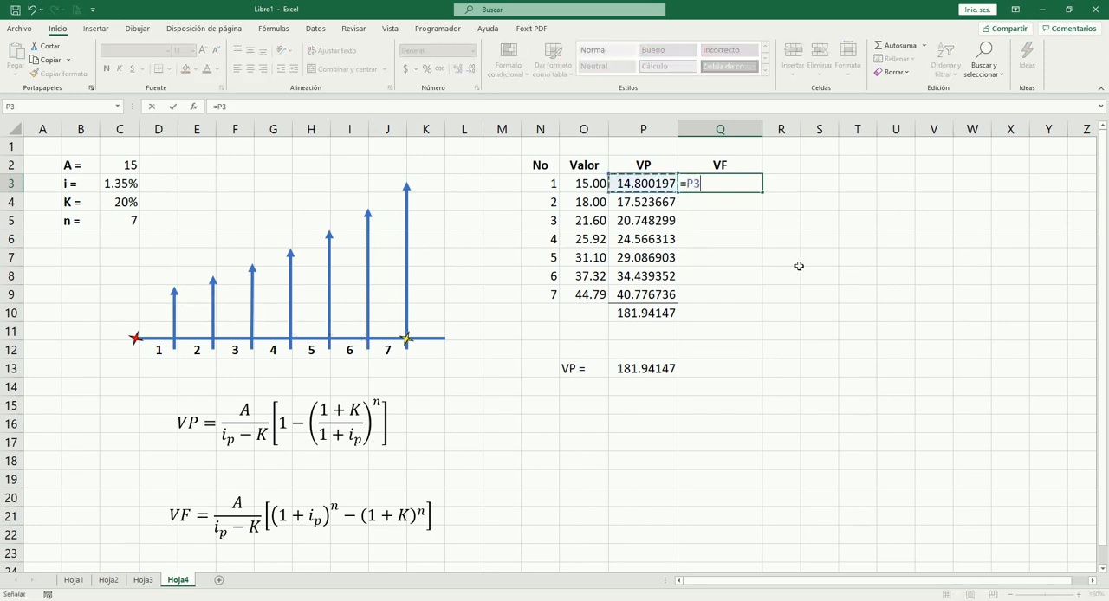
text(*()
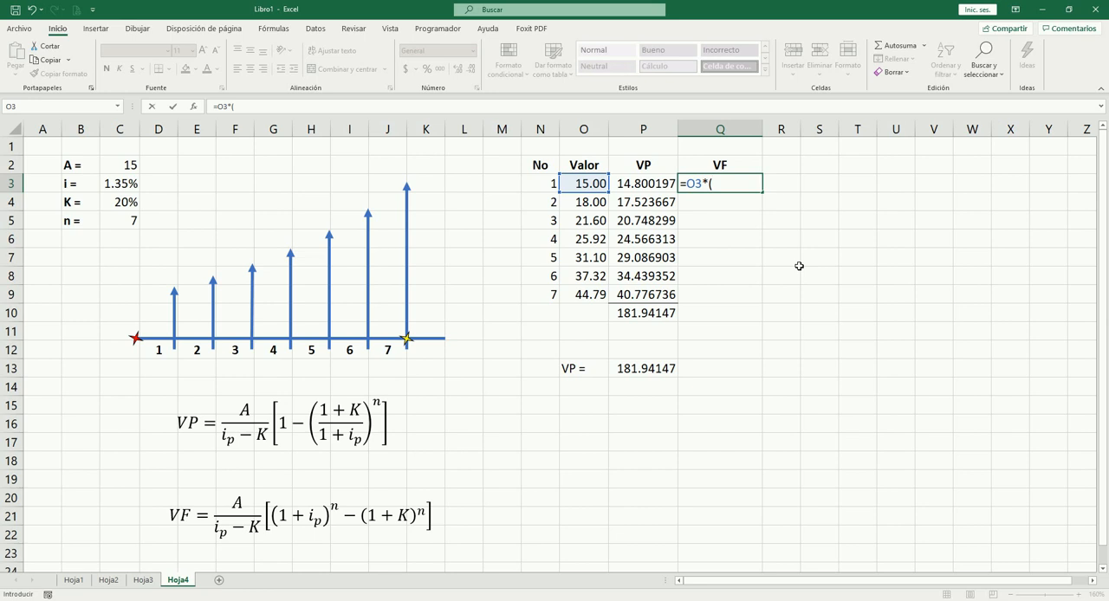
text(1+)
click(125, 186)
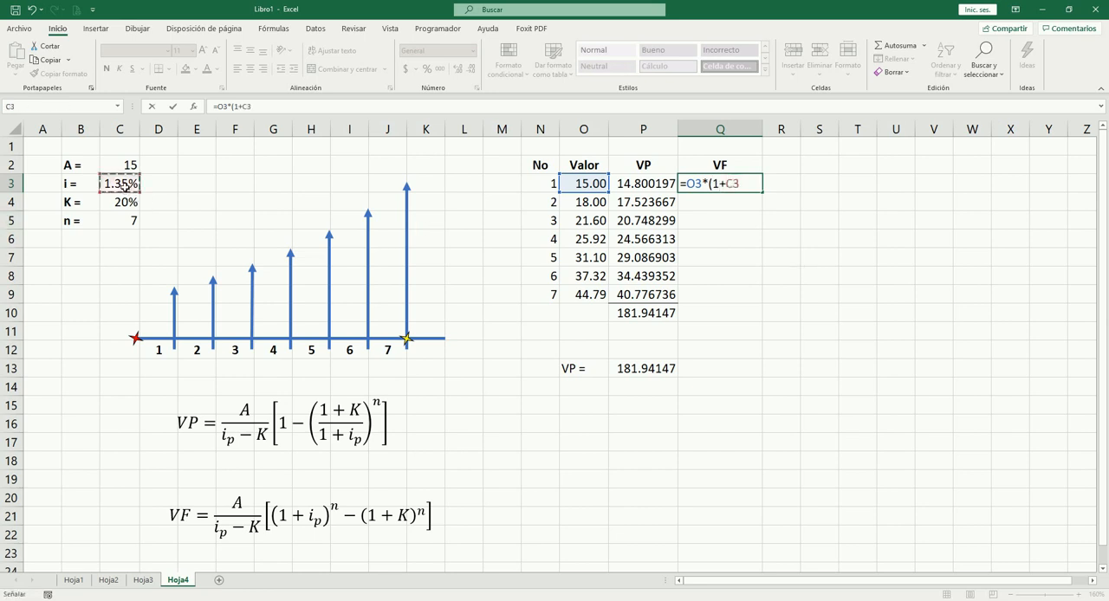
key(F4)
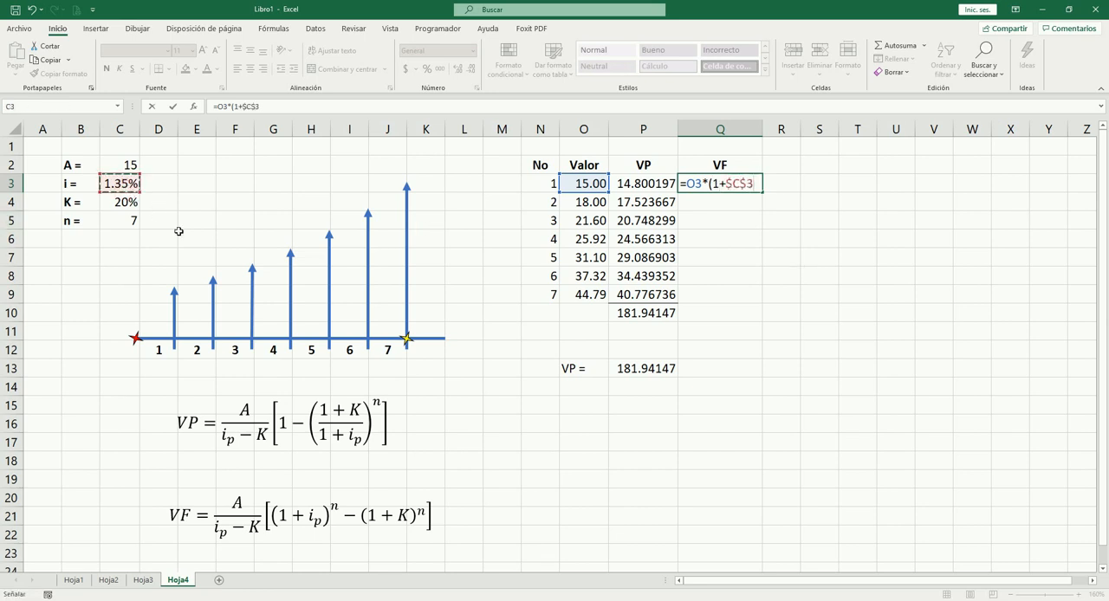
text()^)
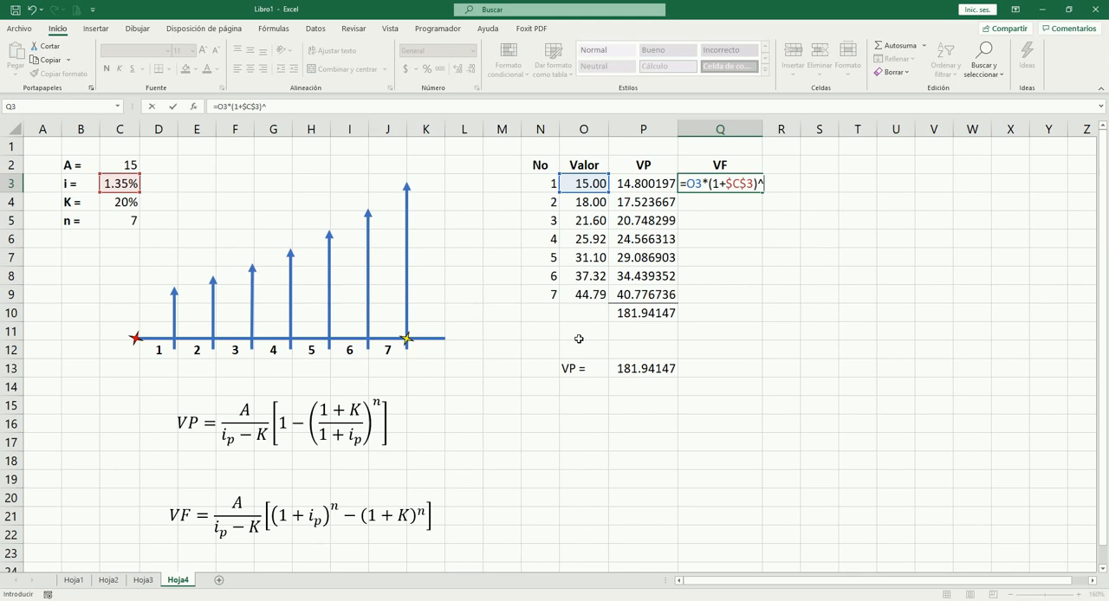
text((7-)
click(549, 188)
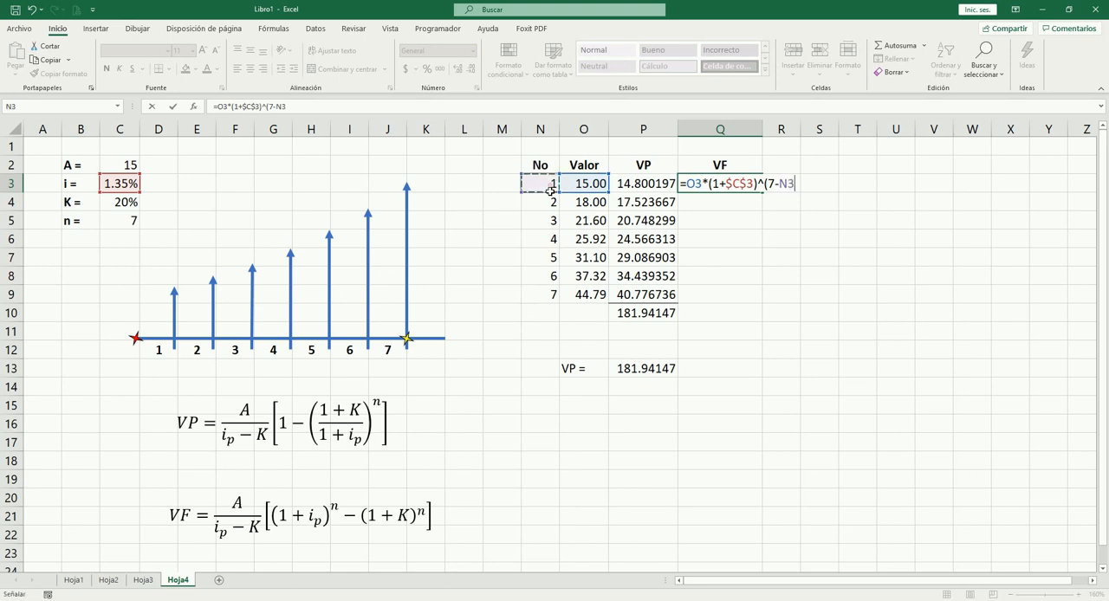
text())
key(ctrl+Return)
Step: Copy the Q3 formula to Q4, check its references, and fill it down through Q9
key(ctrl+c)
key(Down)
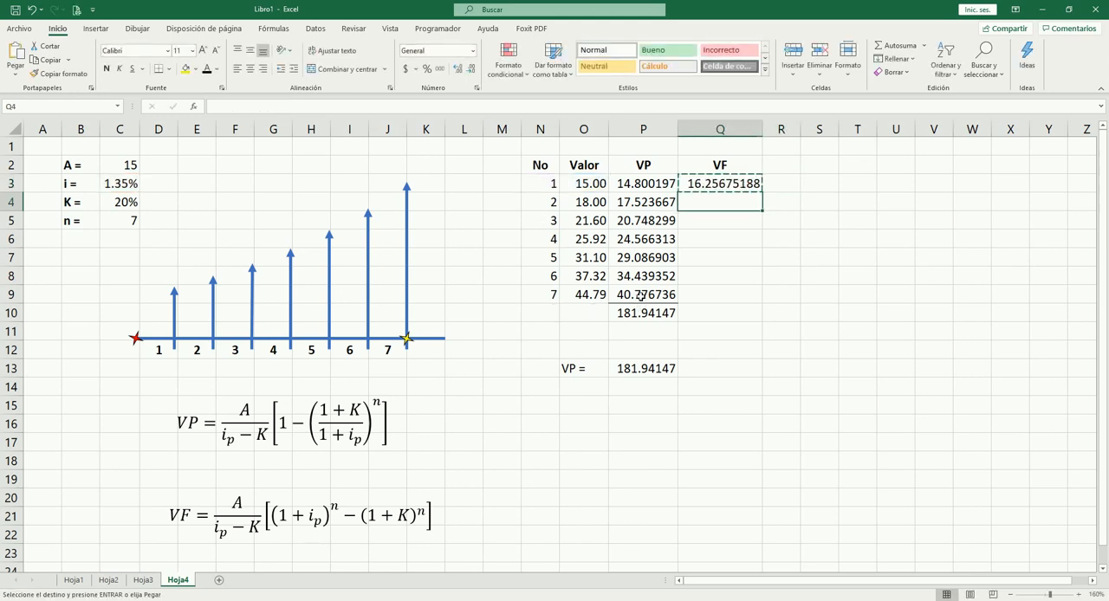
key(Return)
key(F2)
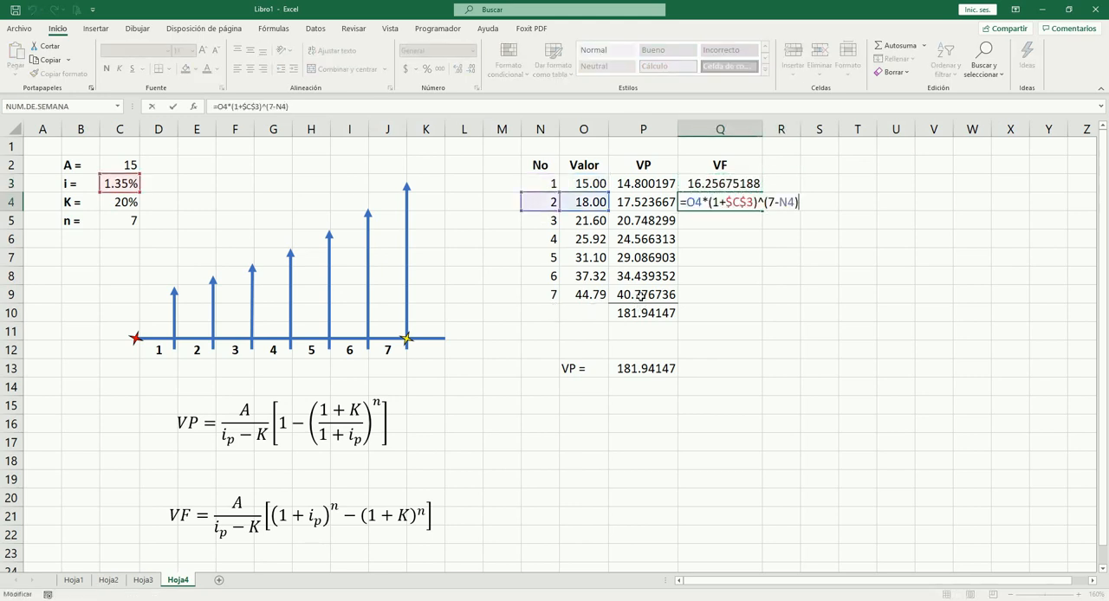
key(Escape)
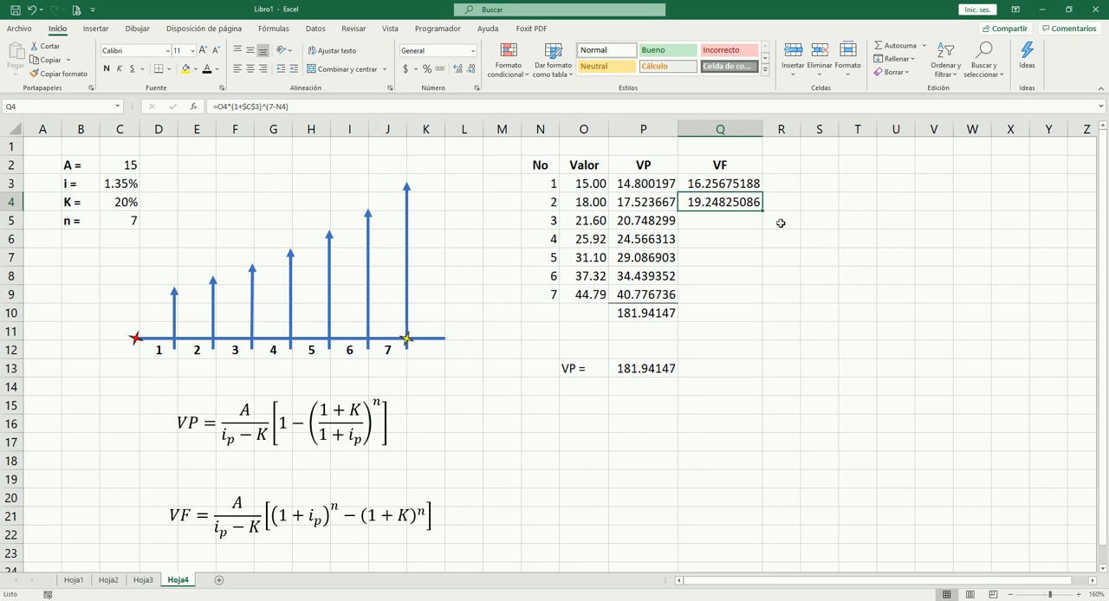
drag(763, 212, 745, 305)
Step: Total the future values Q3:Q9 in Q10 and narrow column Q slightly
click(721, 315)
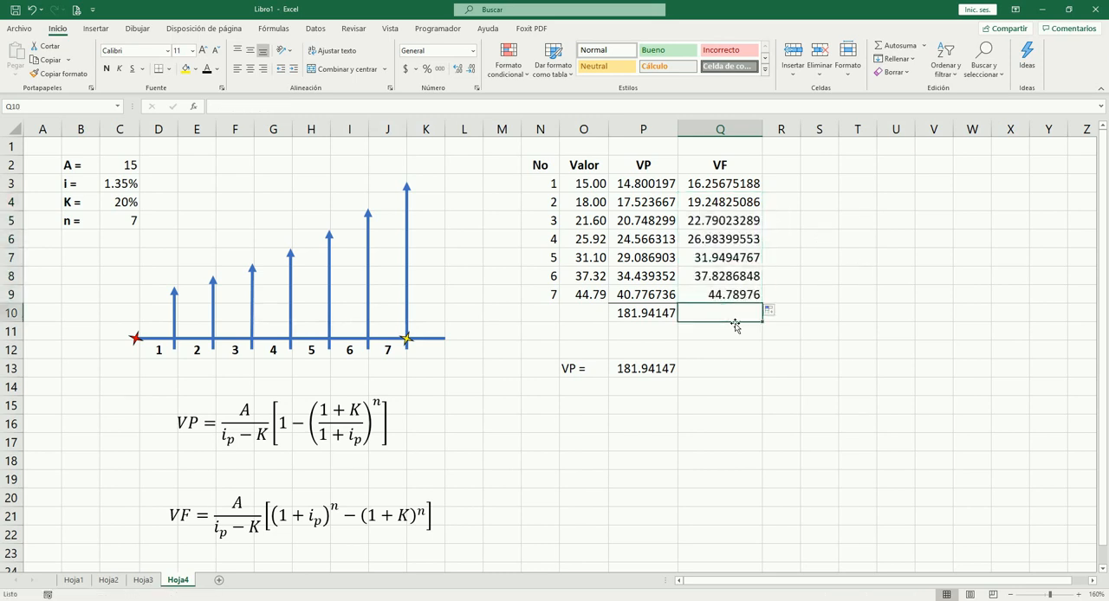
key(alt+equal)
key(Tab)
key(Left)
key(Up)
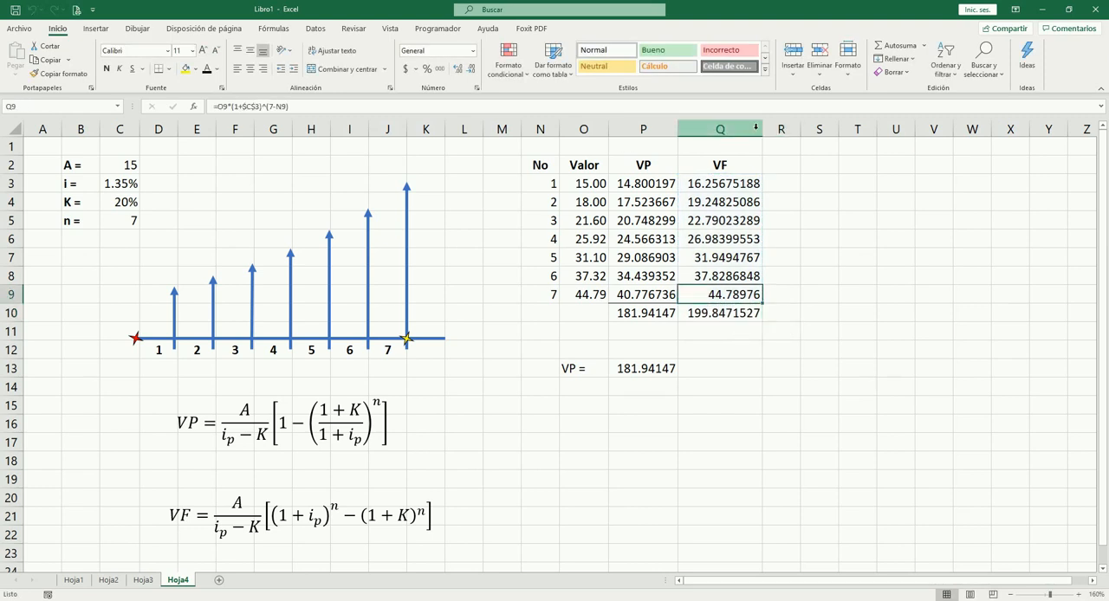
drag(761, 128, 747, 128)
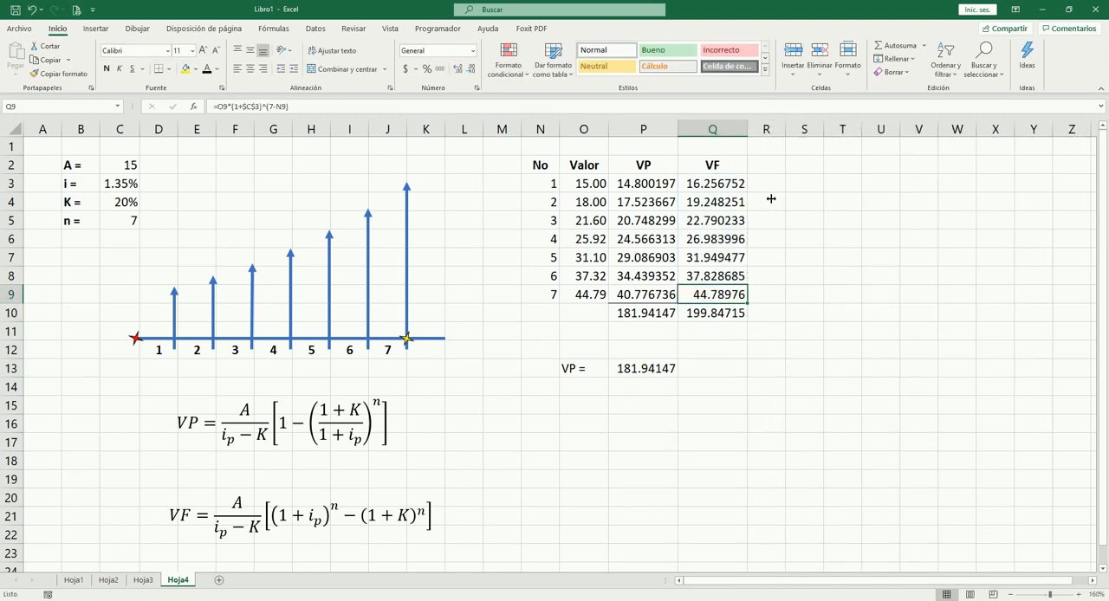
click(765, 342)
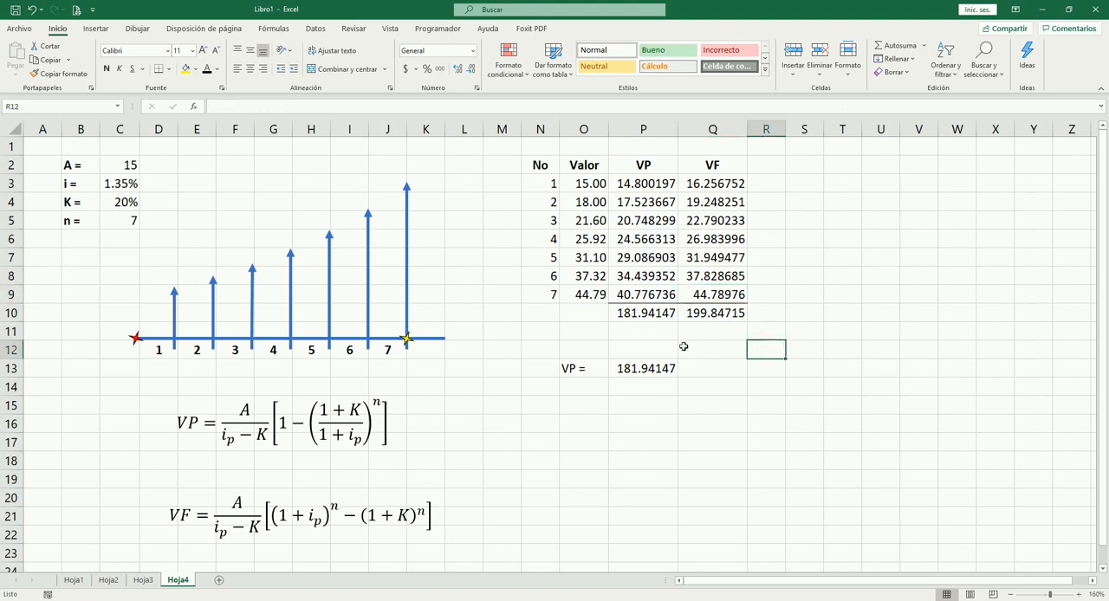
Step: Calculate the future value of the total present value in Q11 with =P10*(1+C3)^7
click(633, 313)
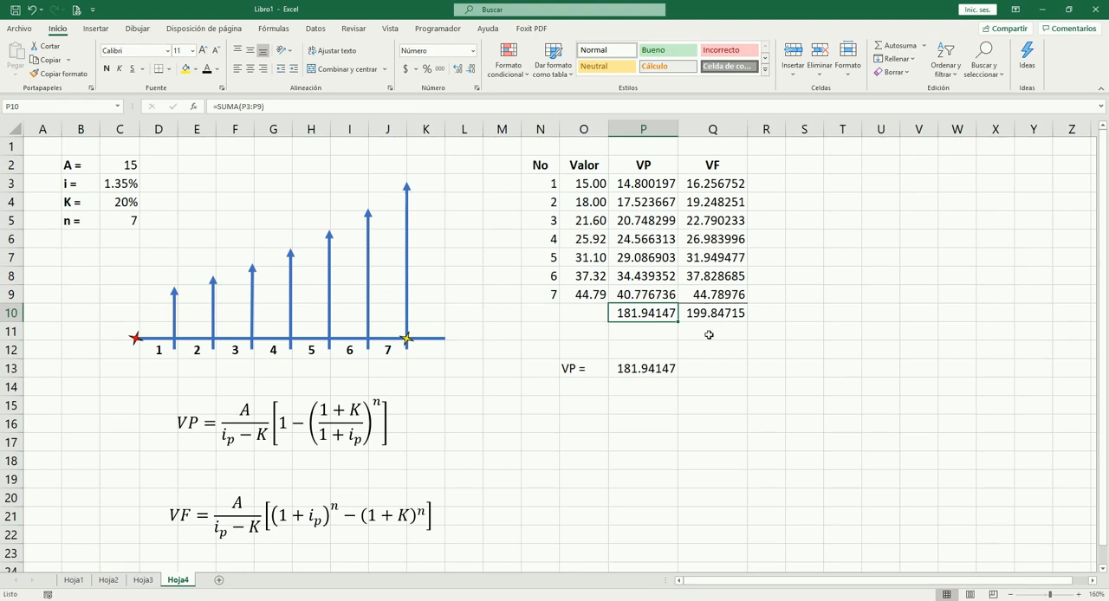
click(698, 333)
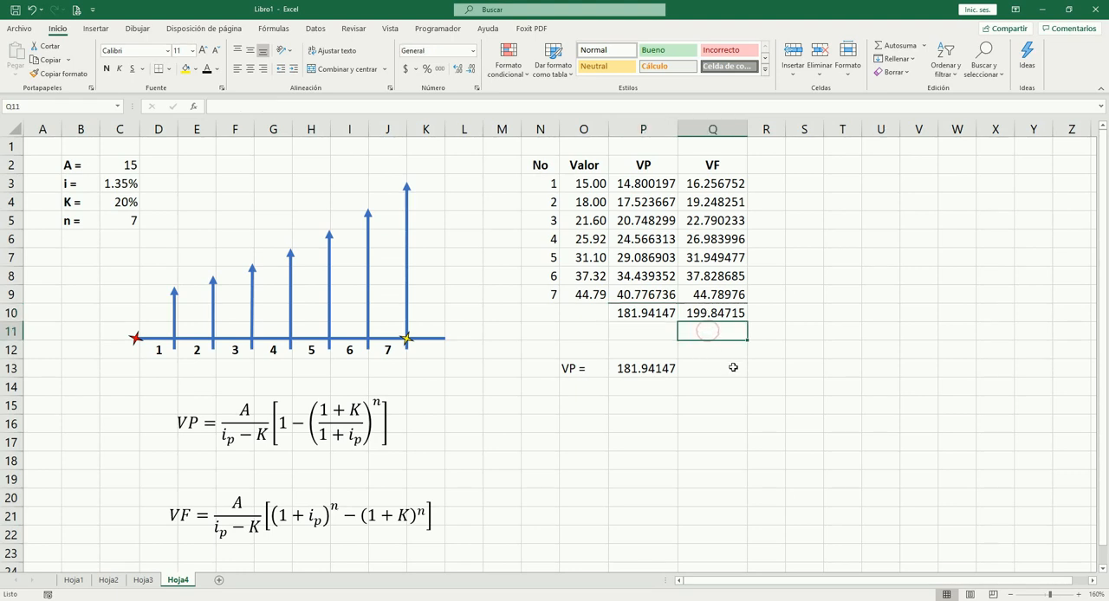
text(=)
key(Left)
key(Up)
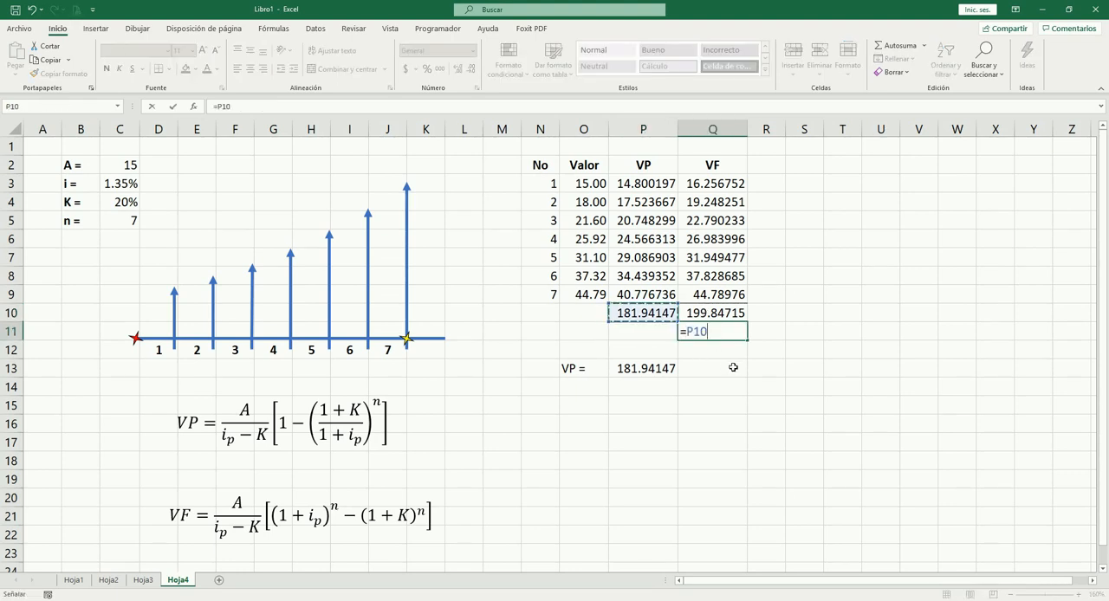
text(*(1+)
click(127, 188)
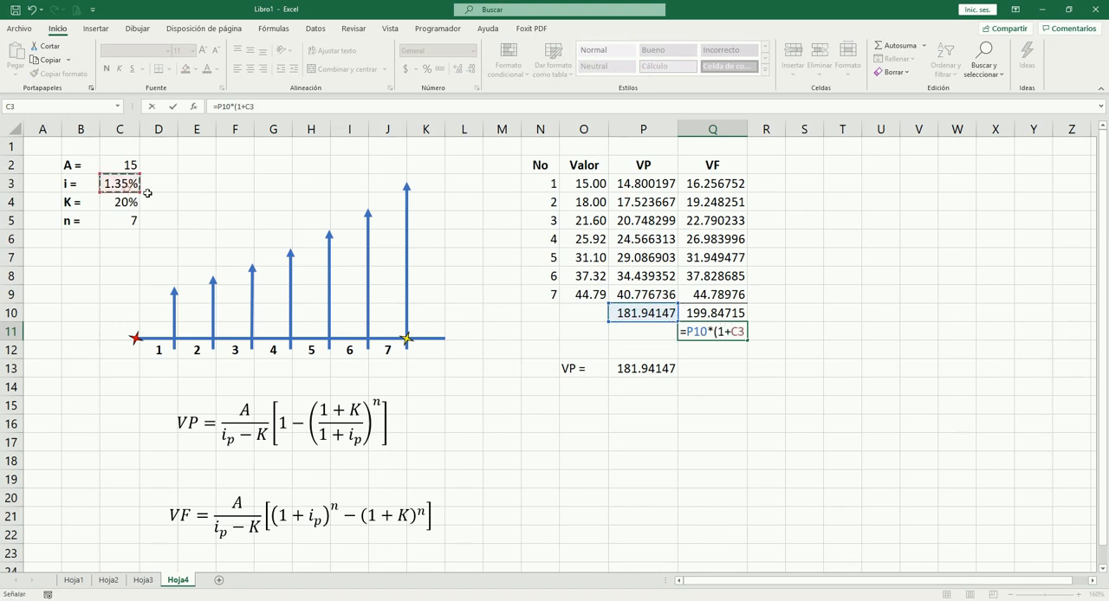
text()^7)
key(ctrl+Return)
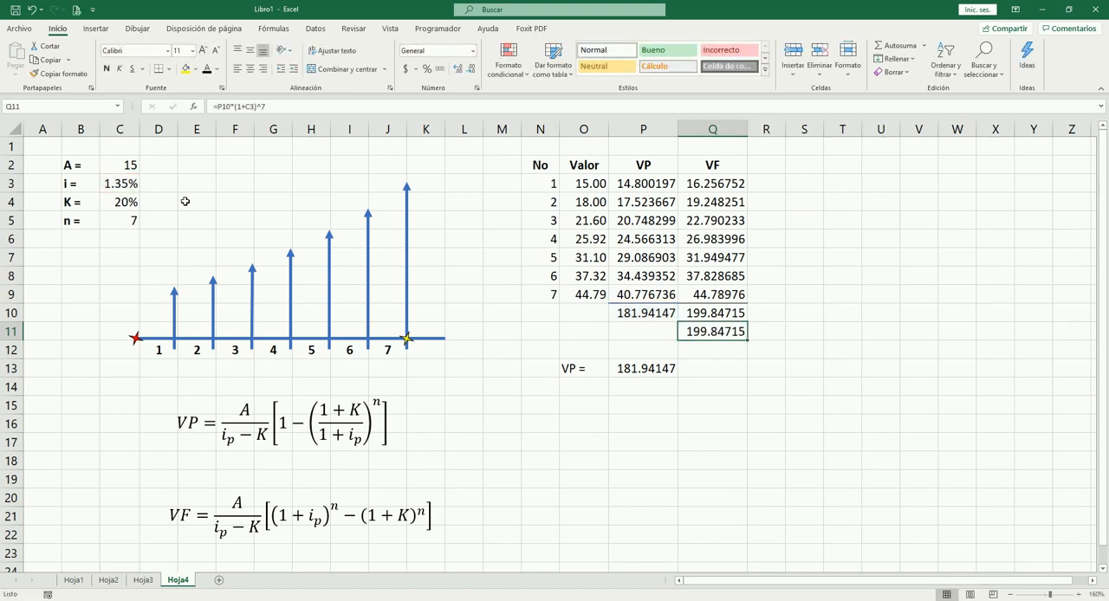
Step: Enter the label "VF =" in O14 for the formula-based future value
key(Down)
key(Down)
key(Down)
key(Left)
key(Left)
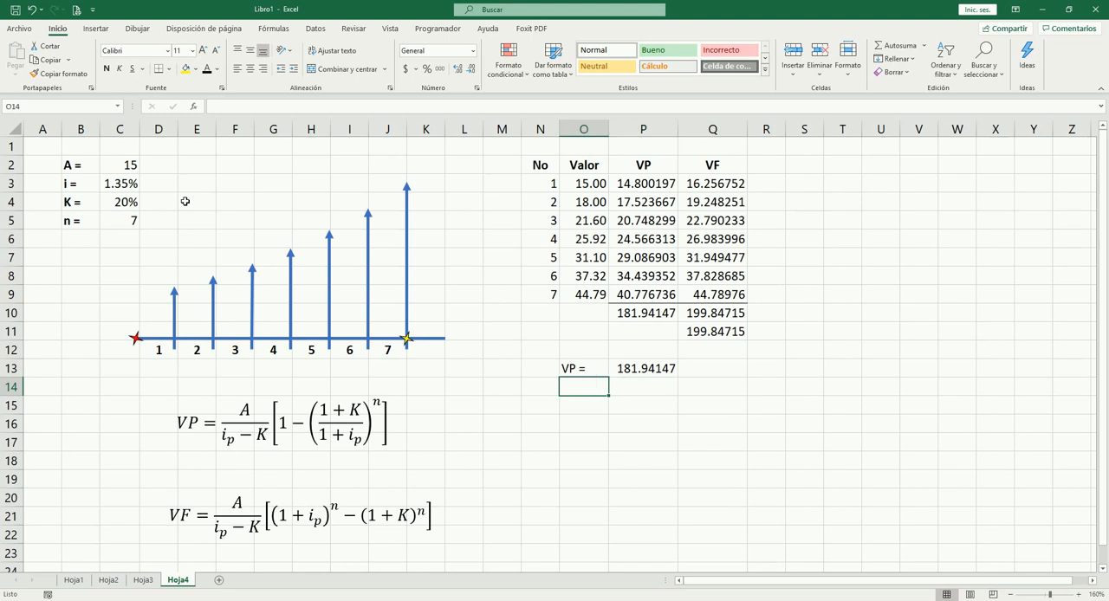
text(VF =)
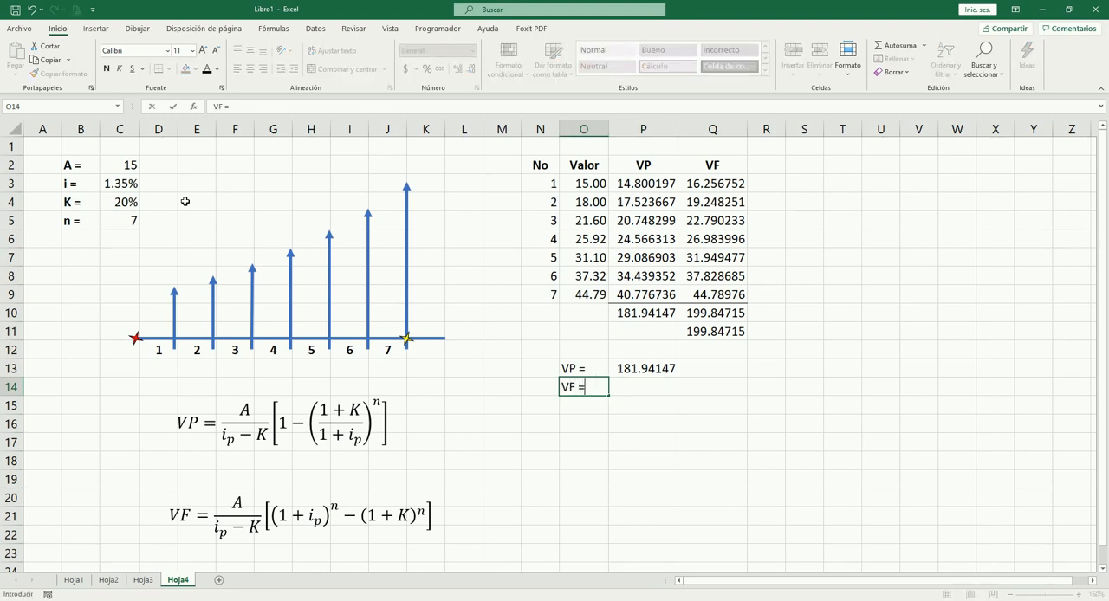
key(Tab)
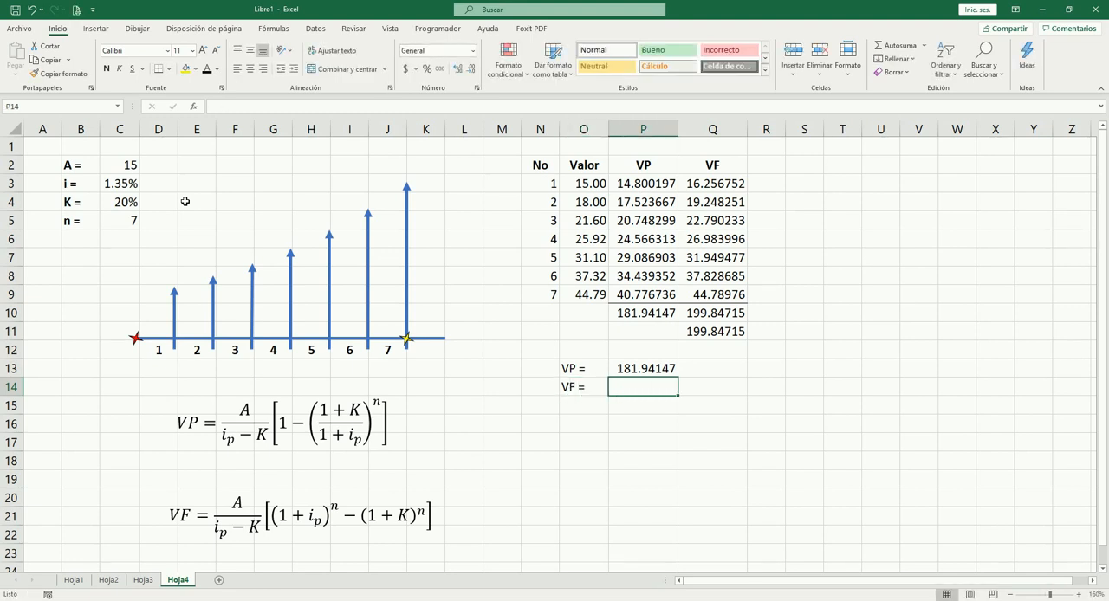
Step: Calculate the geometric gradient's future value in P14 with =(C2/(C3-C4))*((1+C3)^C5-(1+C4)^C5)
text(=()
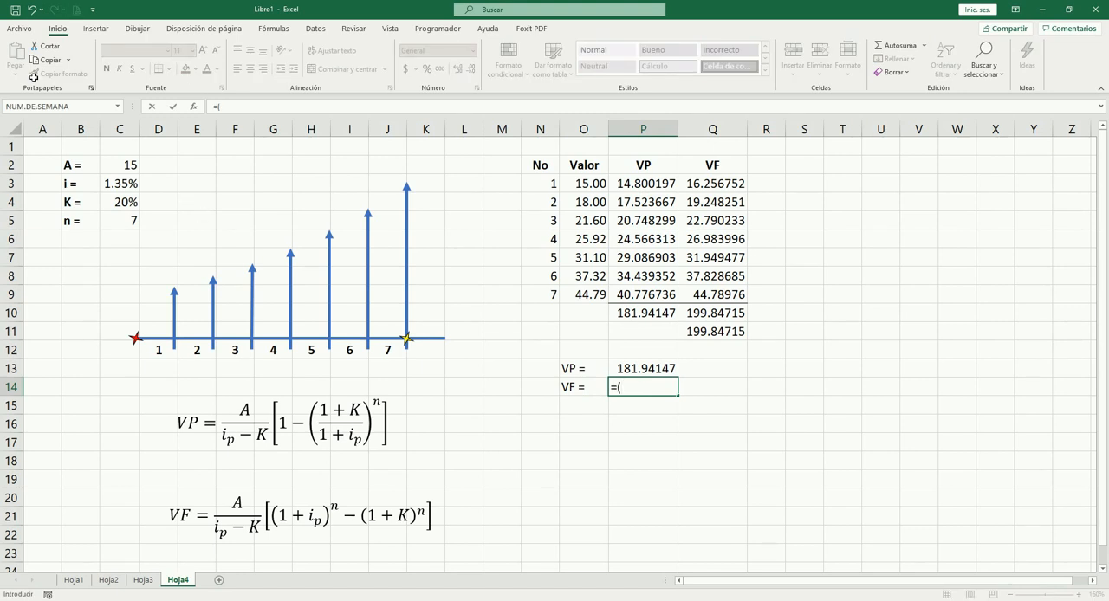
click(126, 165)
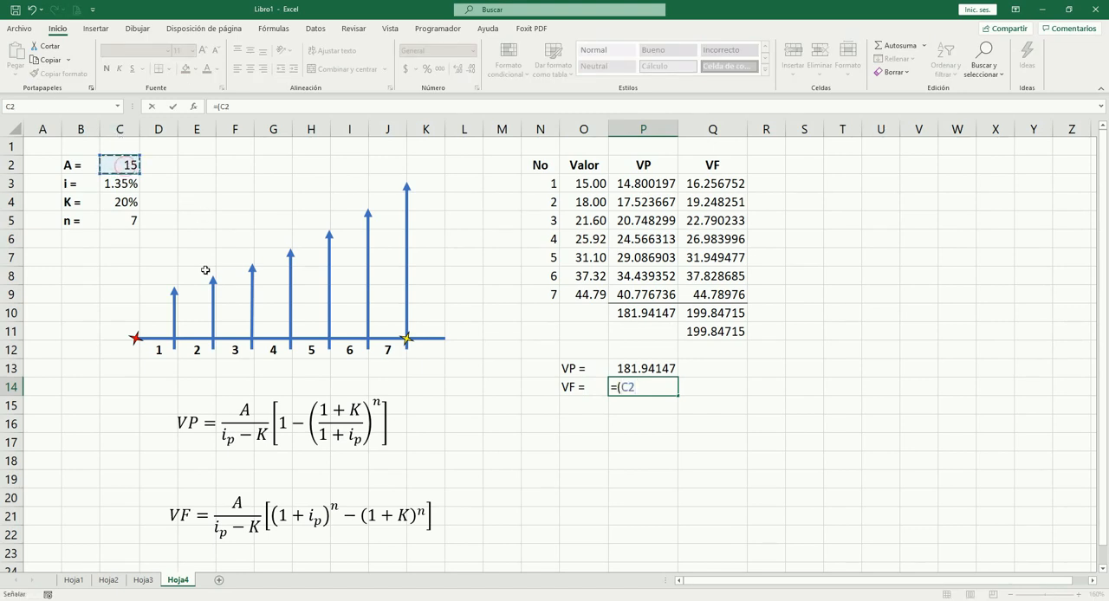
text(/()
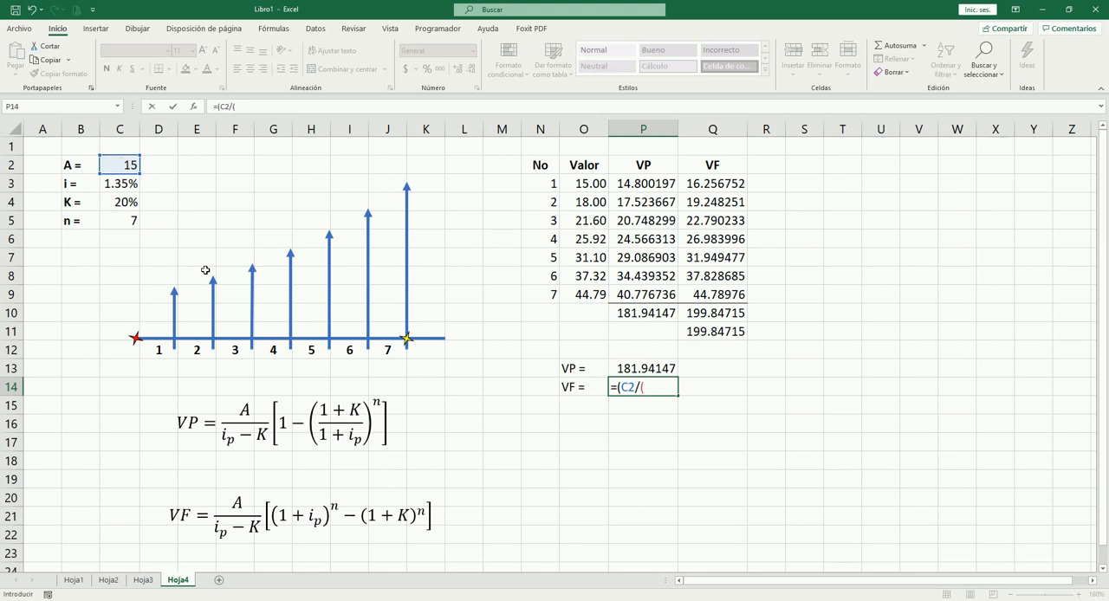
click(126, 186)
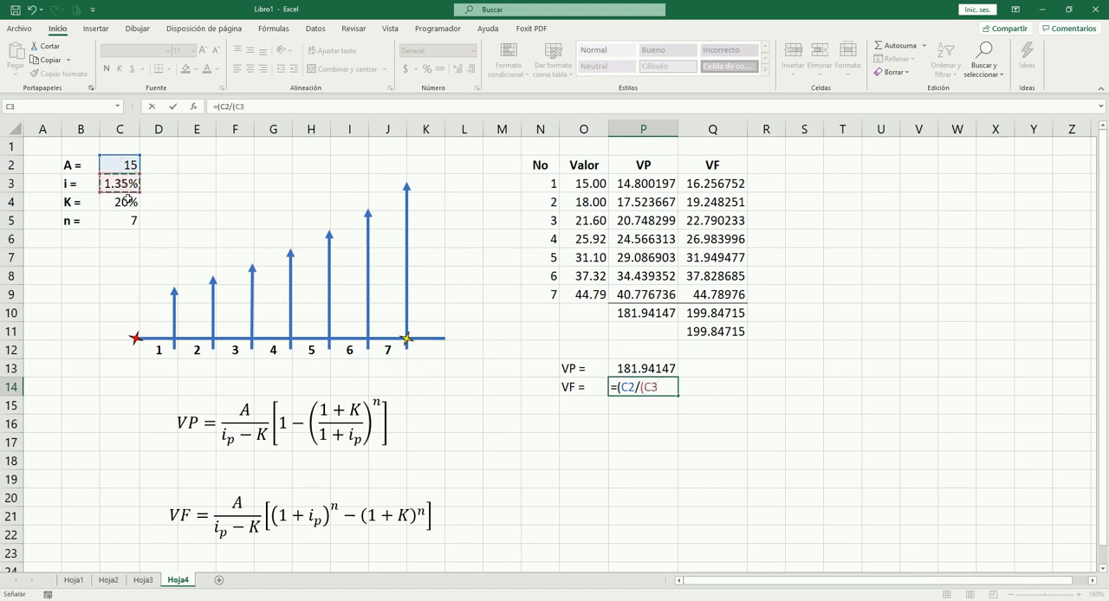
text(-)
click(131, 205)
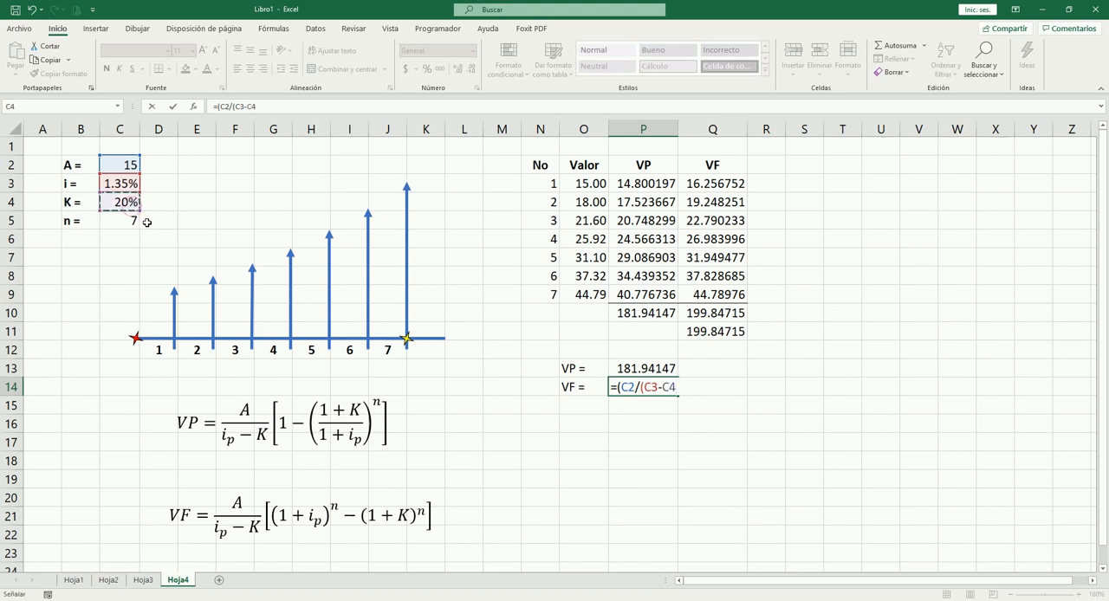
text())*((1+)
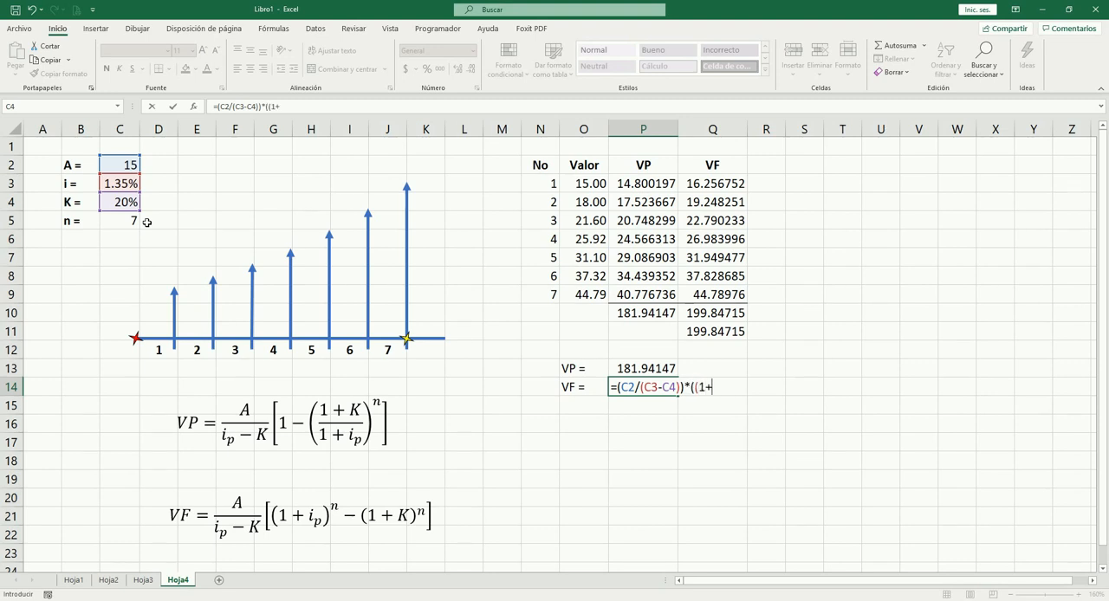
click(125, 186)
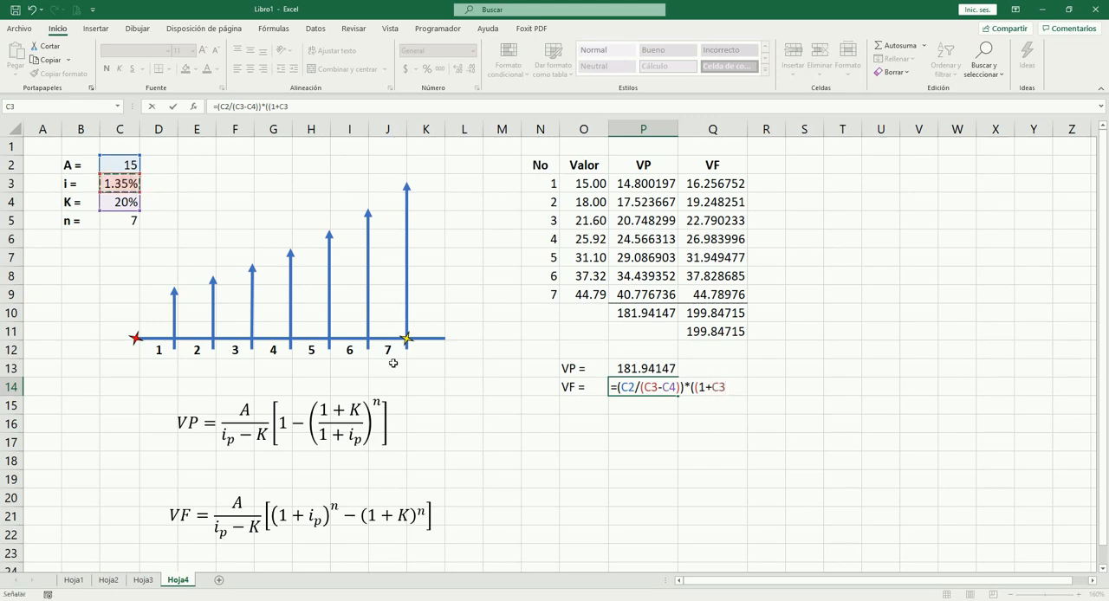
text()^)
click(135, 223)
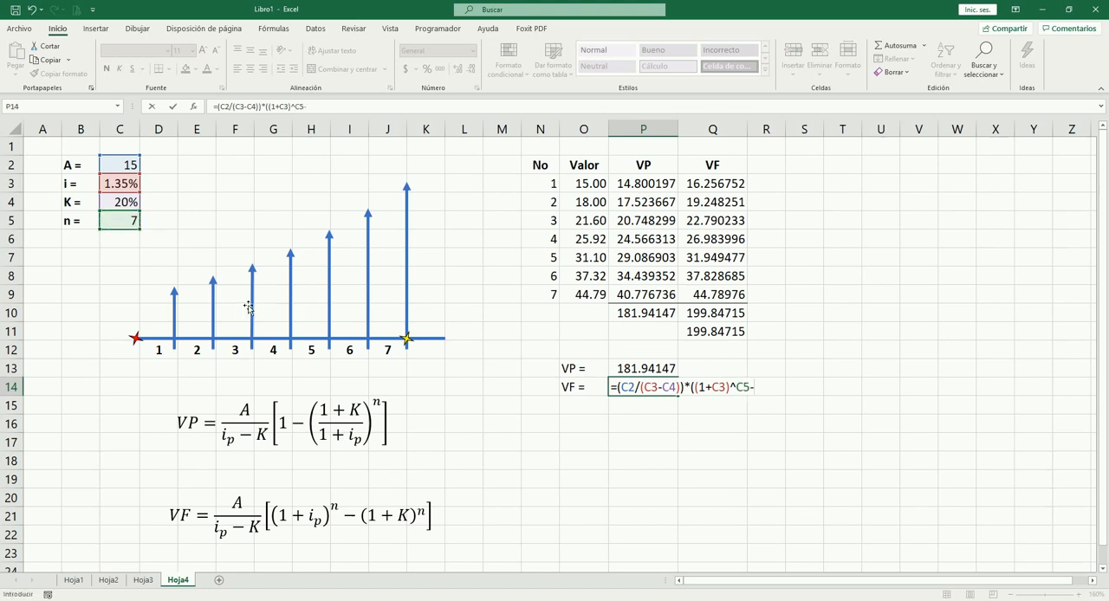
text((1+)
click(133, 203)
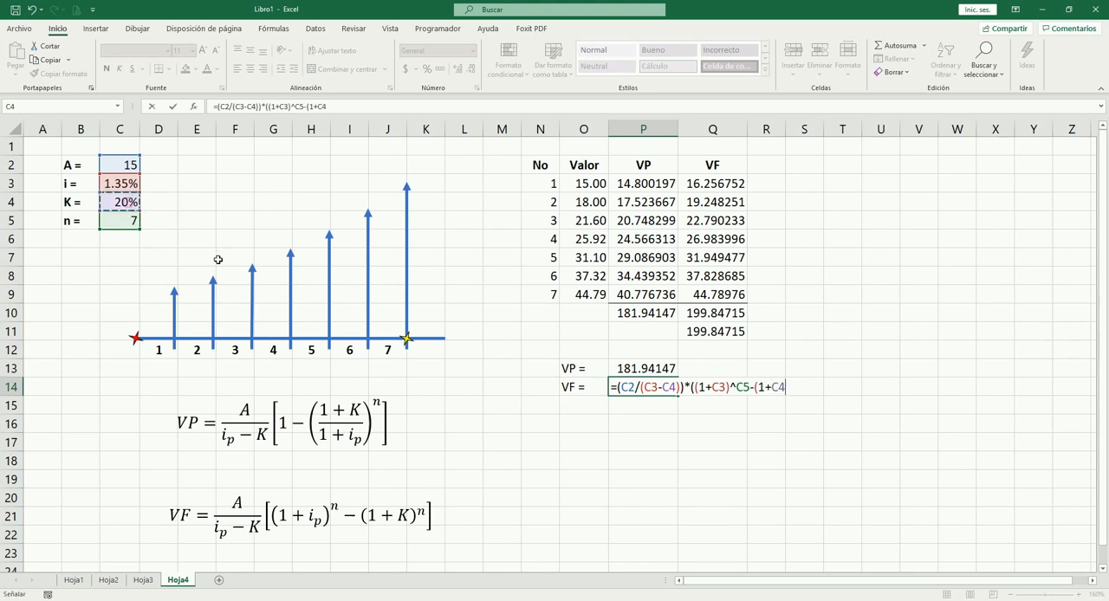
text()^)
click(134, 224)
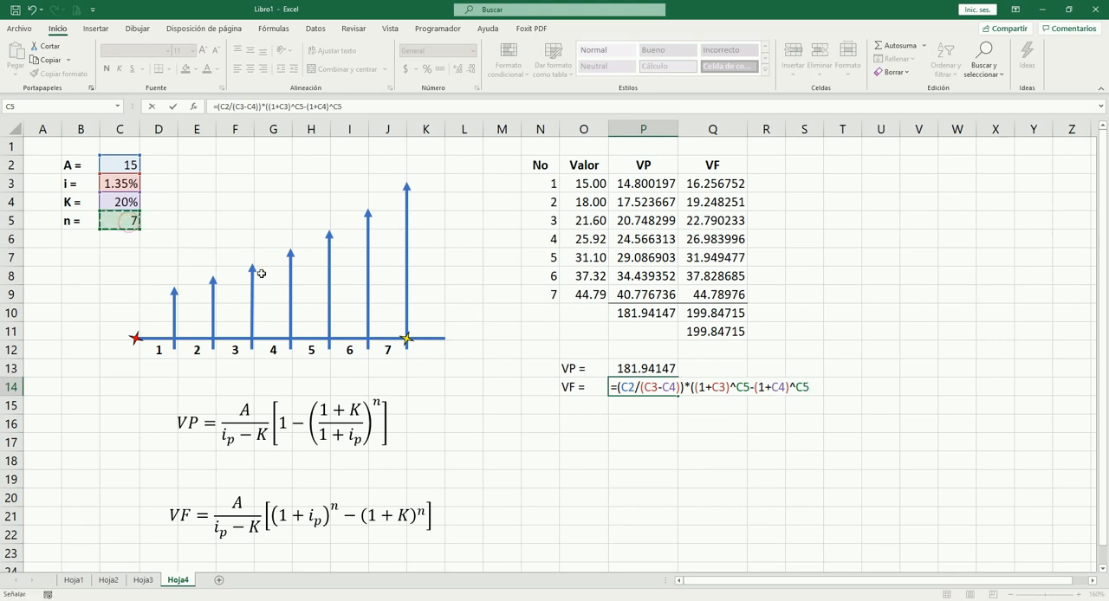
text())
key(Tab)
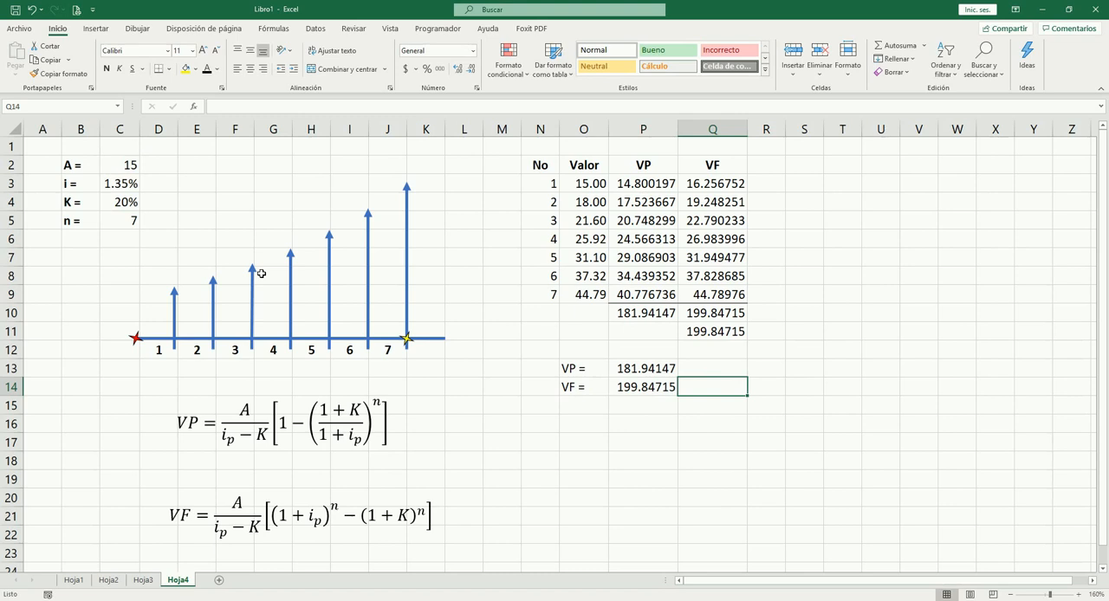
Step: Compare the formula-based future value in P14 with the summed future value in Q10
click(654, 388)
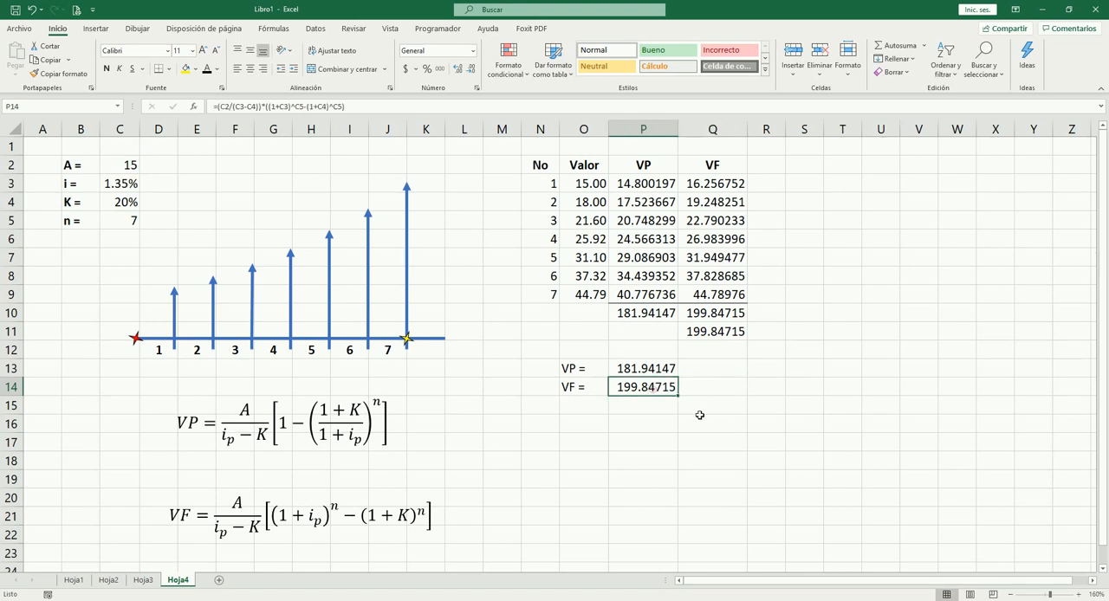
click(722, 317)
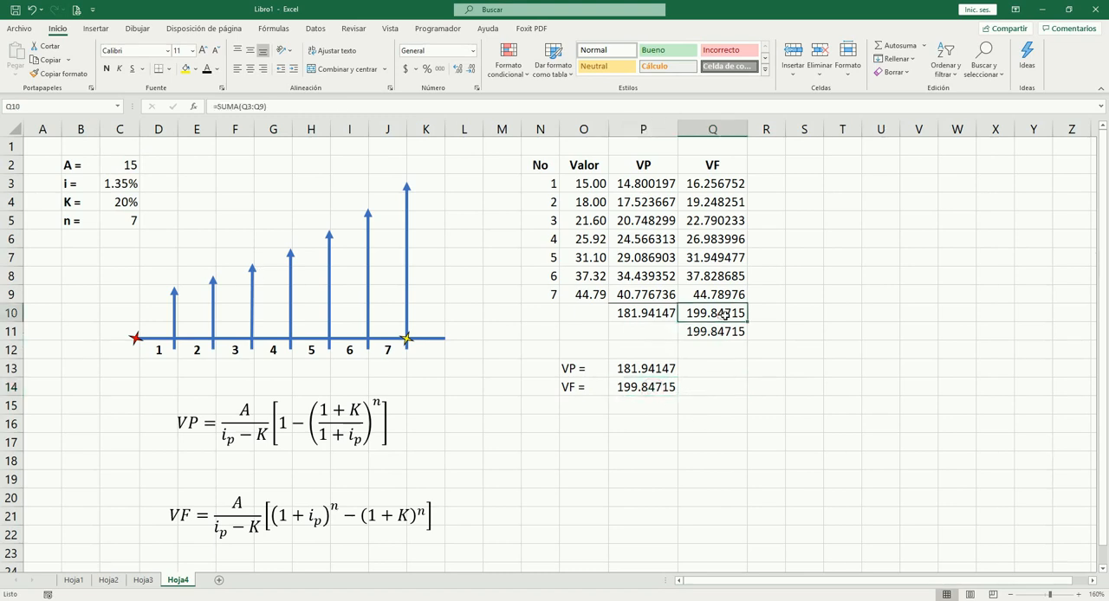
click(652, 387)
click(720, 314)
click(656, 387)
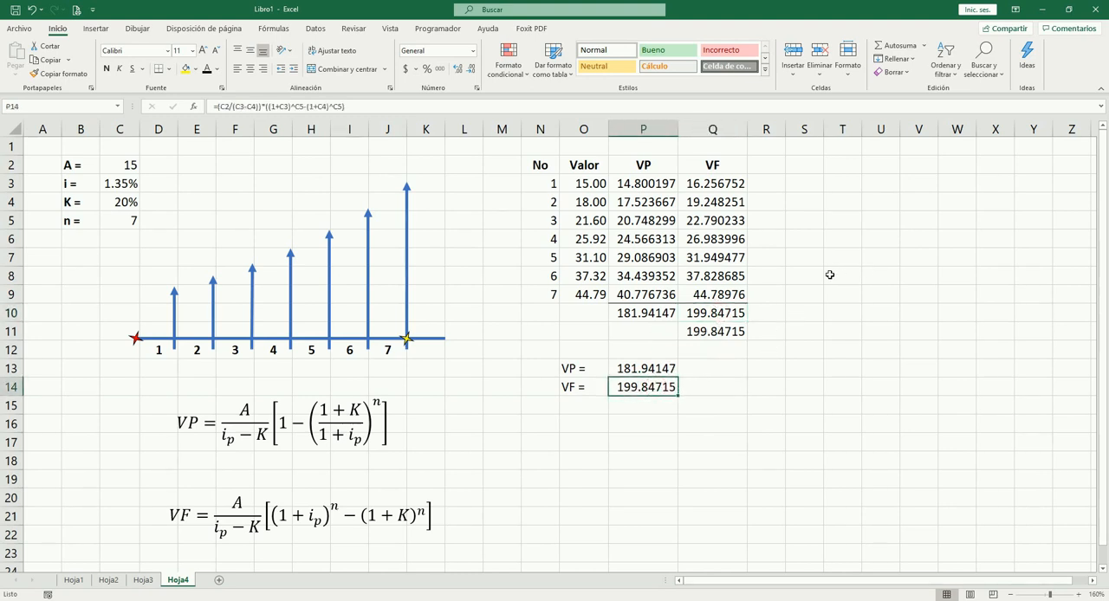
Step: Circle the total present value in P10 and sketch two timelines below the results, with arrows marked VP at the start and VF at the end
click(830, 275)
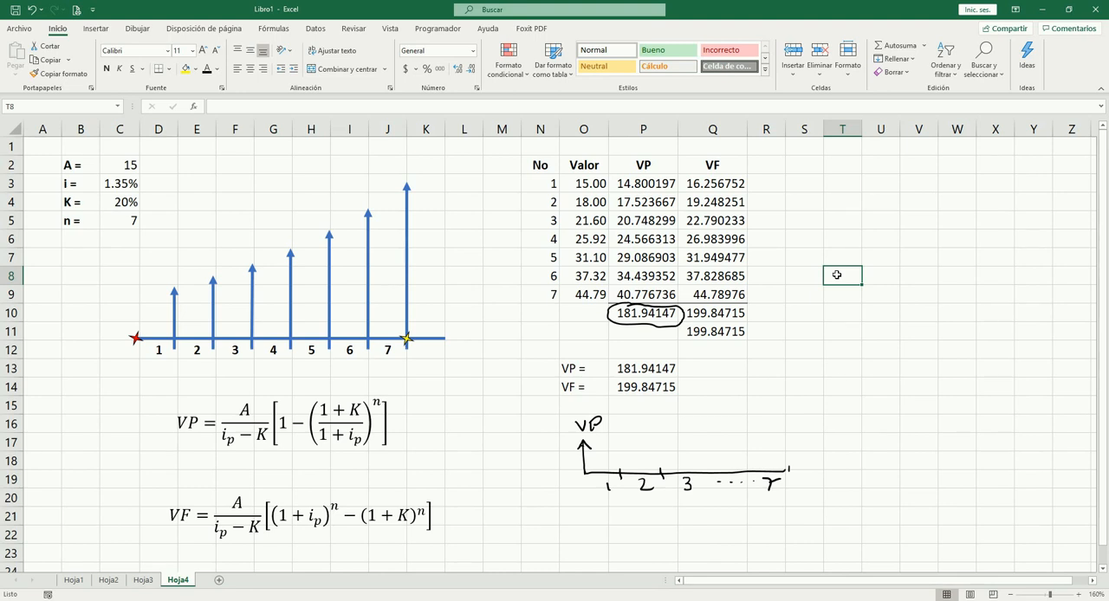
mouse_move(587, 548)
mouse_down()
mouse_move(786, 543)
mouse_move(782, 512)
mouse_move(819, 495)
mouse_up()
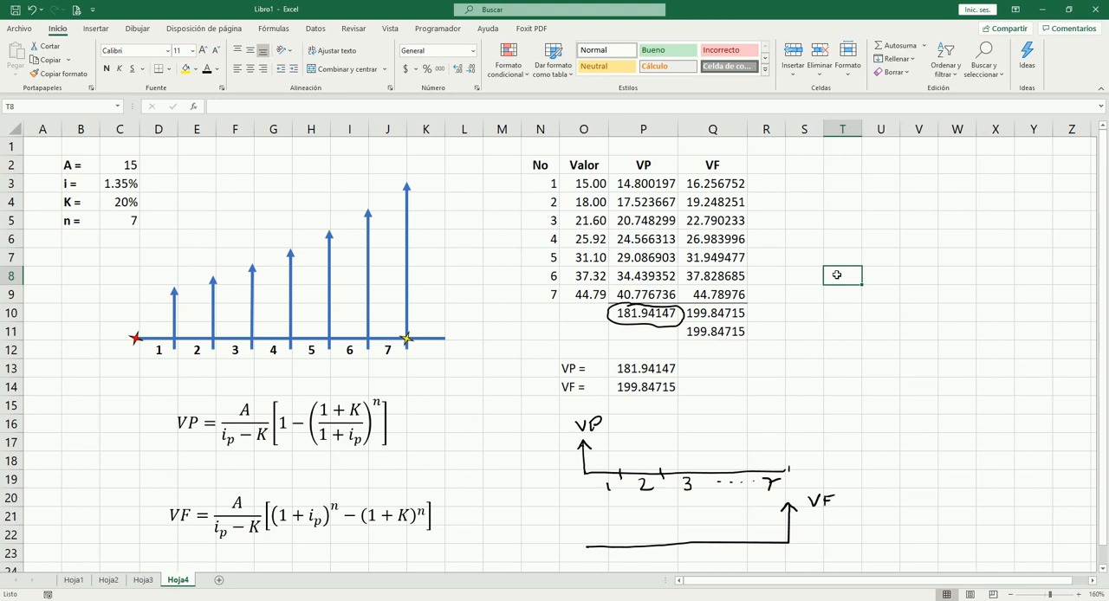
Step: Circle the future value in Q11 and draw arrows linking the circled totals to the VP and VF labels on the sketched timelines
mouse_move(678, 330)
mouse_down()
mouse_move(730, 340)
mouse_move(752, 326)
mouse_move(679, 329)
mouse_up()
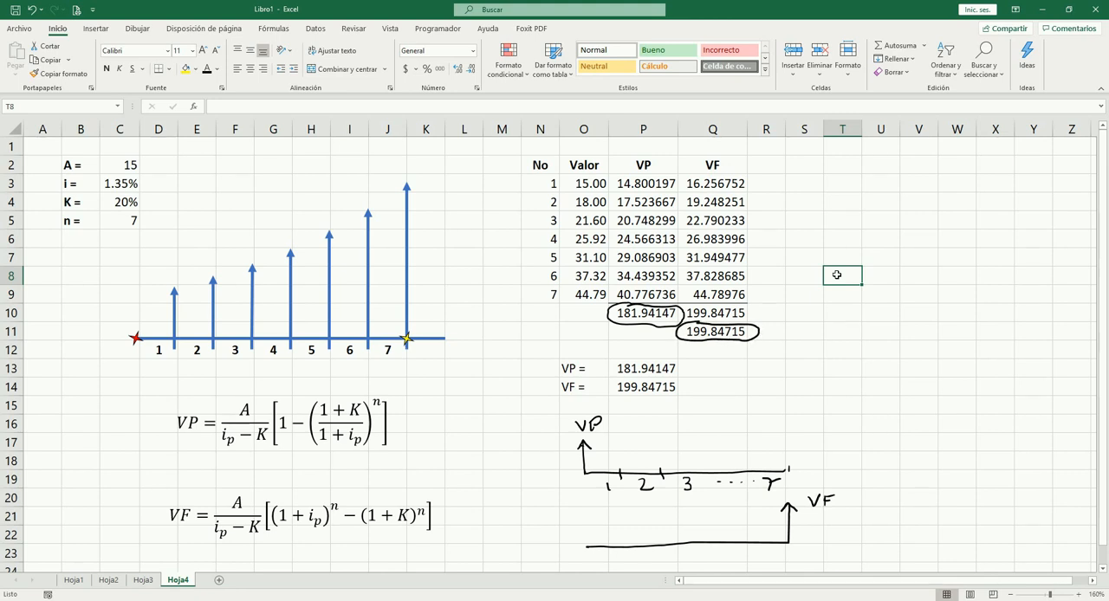
mouse_move(752, 340)
mouse_down()
mouse_move(798, 370)
mouse_move(813, 442)
mouse_move(806, 492)
mouse_move(812, 481)
mouse_up()
mouse_move(613, 318)
mouse_down()
mouse_move(544, 378)
mouse_move(578, 425)
mouse_up()
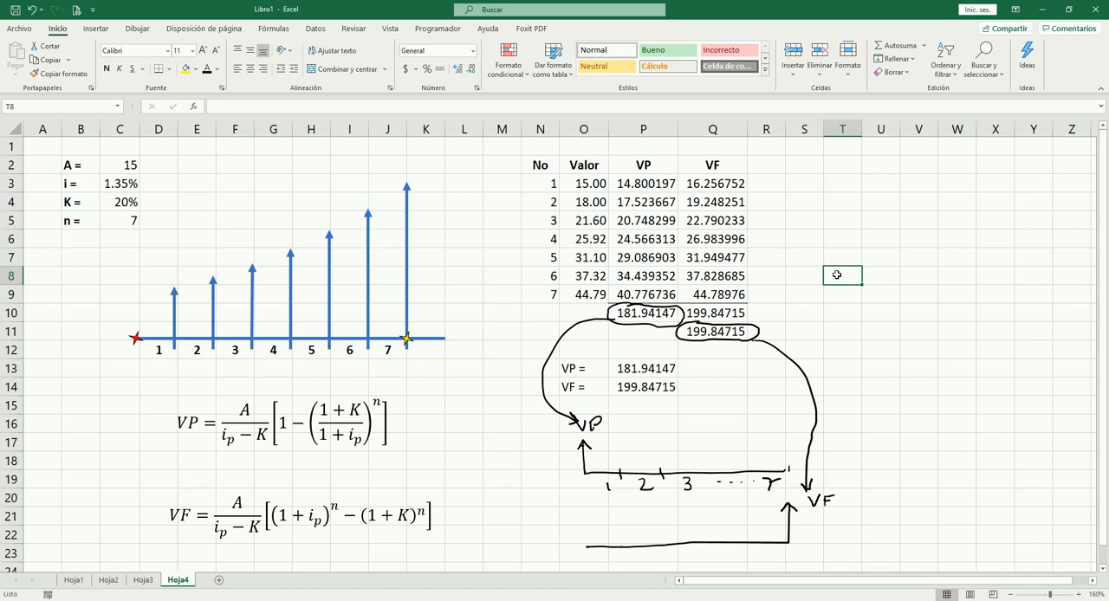
Step: Mark the periods on the VF timeline with ticks and the labels 1 and 7, and draw an arrow from P10 to Q11
drag(624, 544, 774, 563)
drag(606, 556, 609, 569)
drag(647, 325, 666, 344)
Step: Trace a freehand curve through the geometric gradient's arrow tips on Hoja4 and a straight line through the arithmetic gradient's tips on Hoja3
mouse_move(191, 284)
mouse_down()
mouse_move(361, 210)
mouse_move(407, 177)
mouse_move(435, 137)
mouse_up()
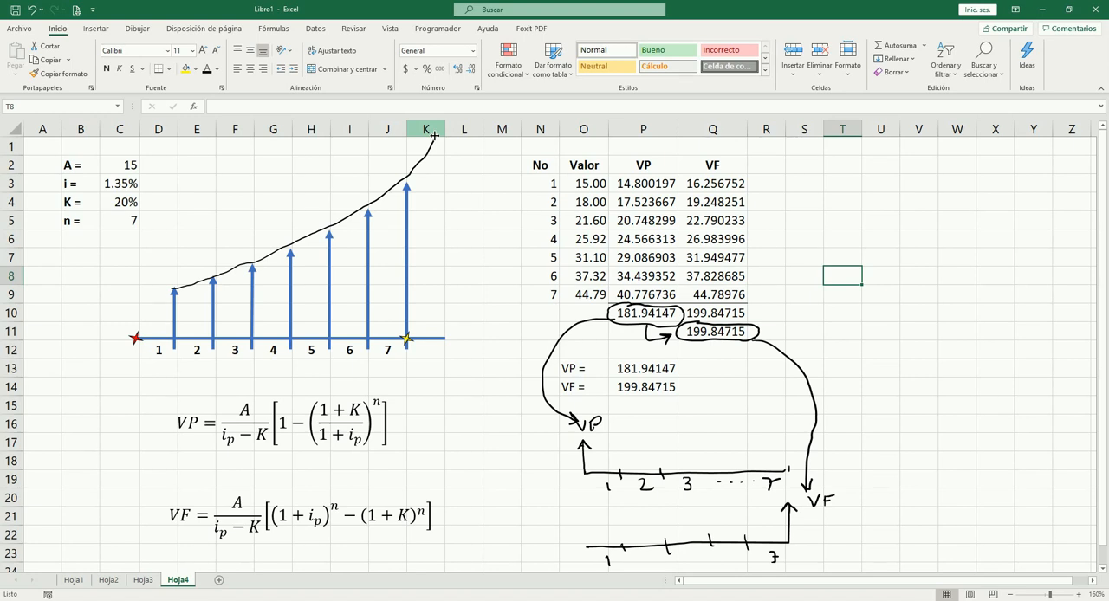
click(157, 579)
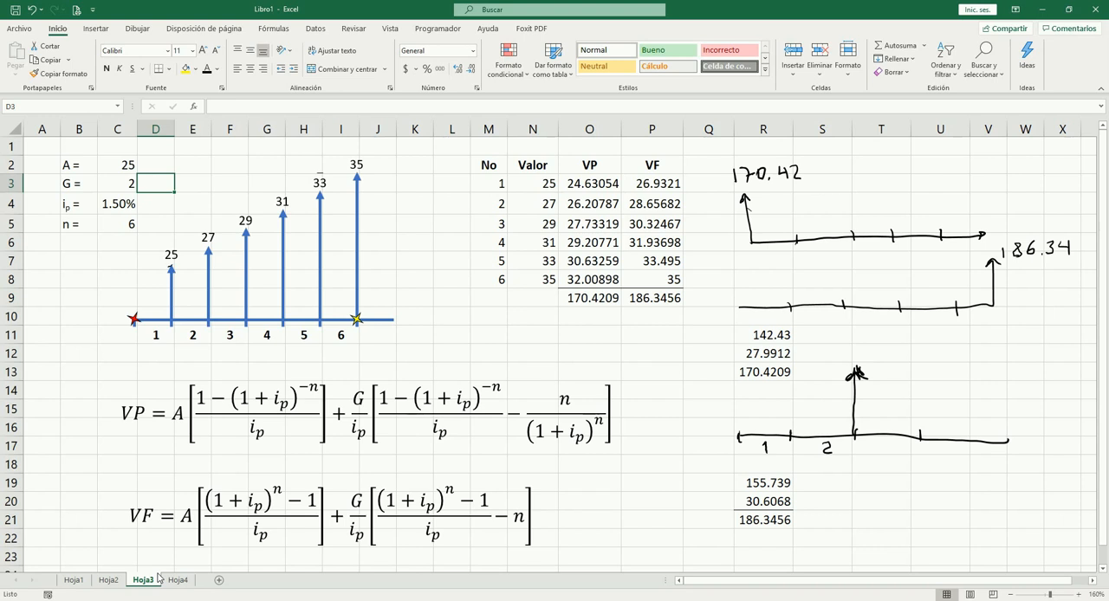
drag(170, 266, 349, 172)
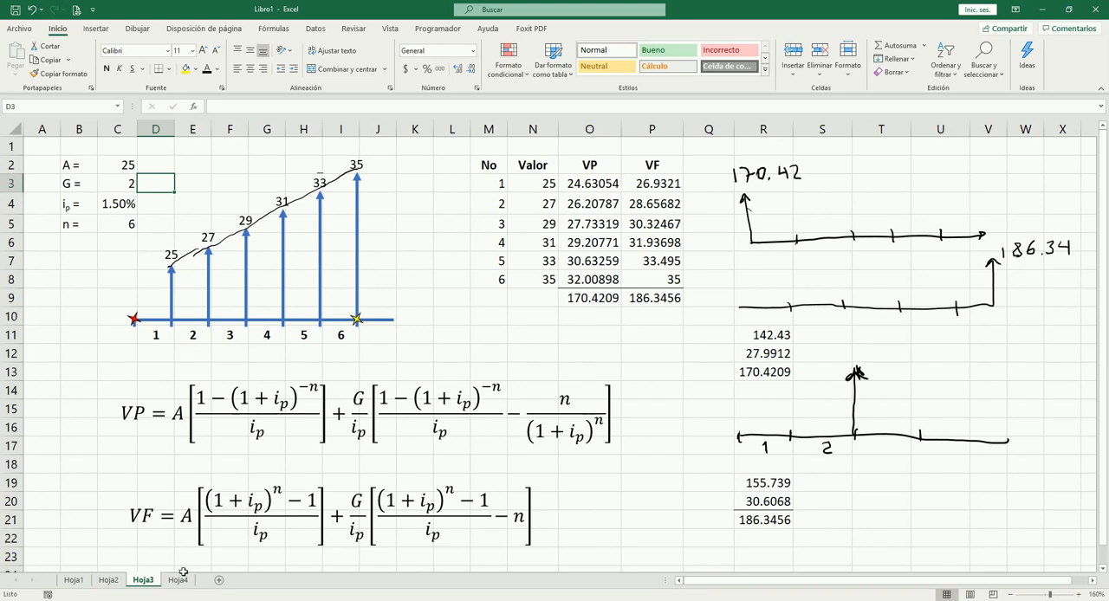
Step: Review the geometric gradient on Hoja4, the topic definitions on Hoja1 and the exercises on Hoja2 and Hoja3, ending back on Hoja4
click(184, 579)
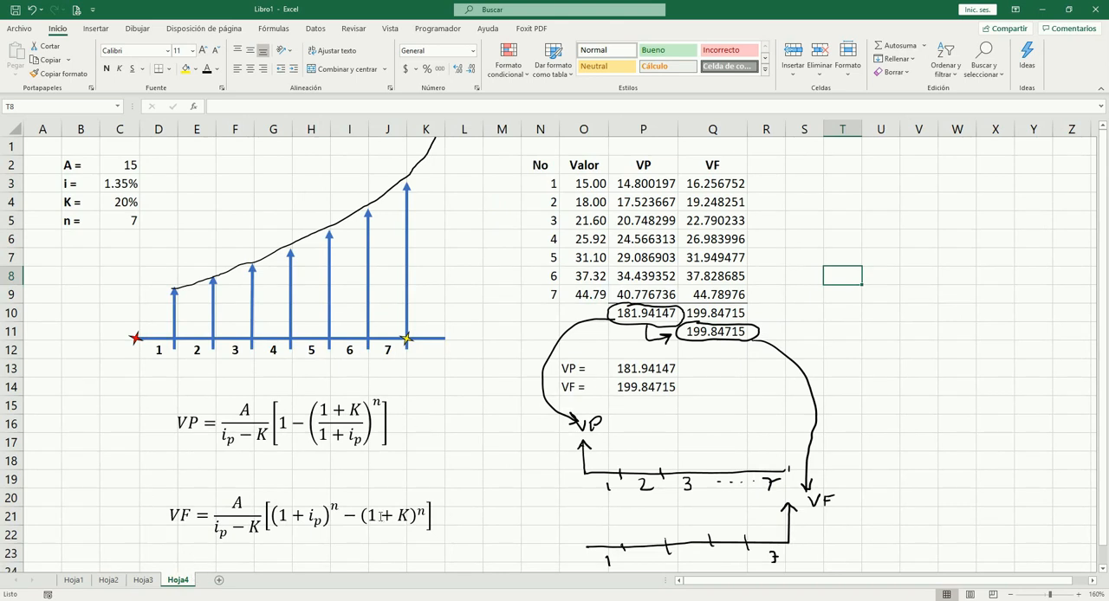
scroll(506, 289, down, 2)
scroll(467, 286, up, 2)
click(72, 580)
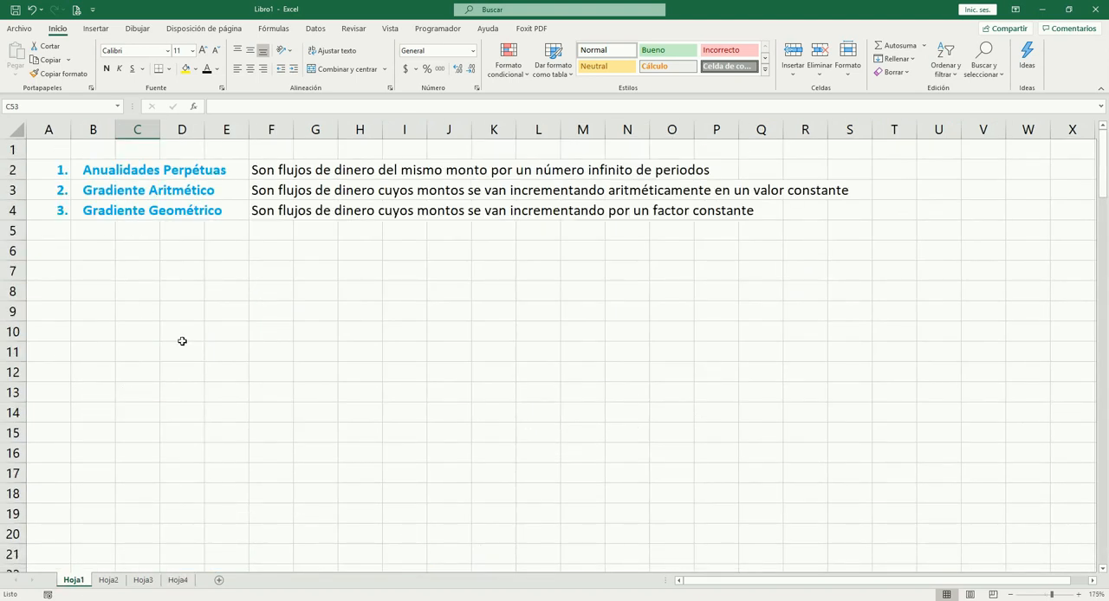
click(109, 580)
click(141, 580)
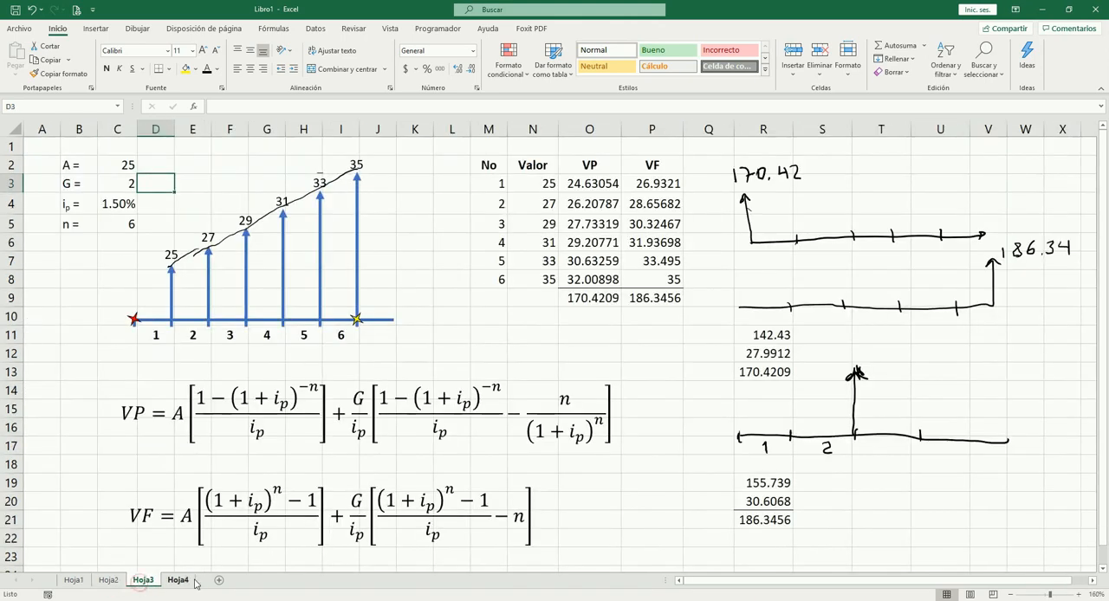
click(178, 580)
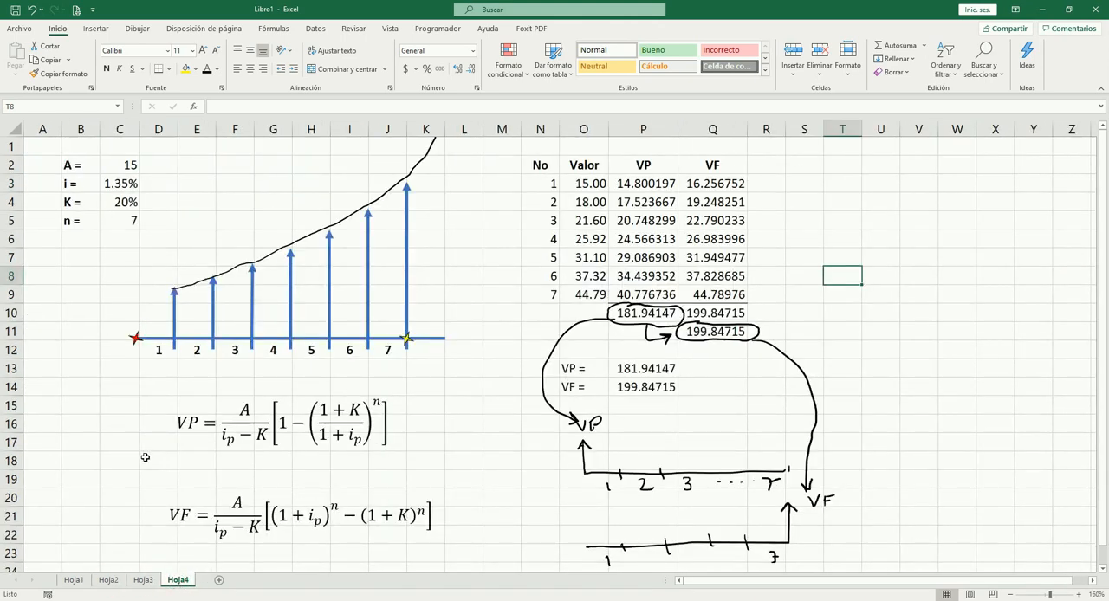